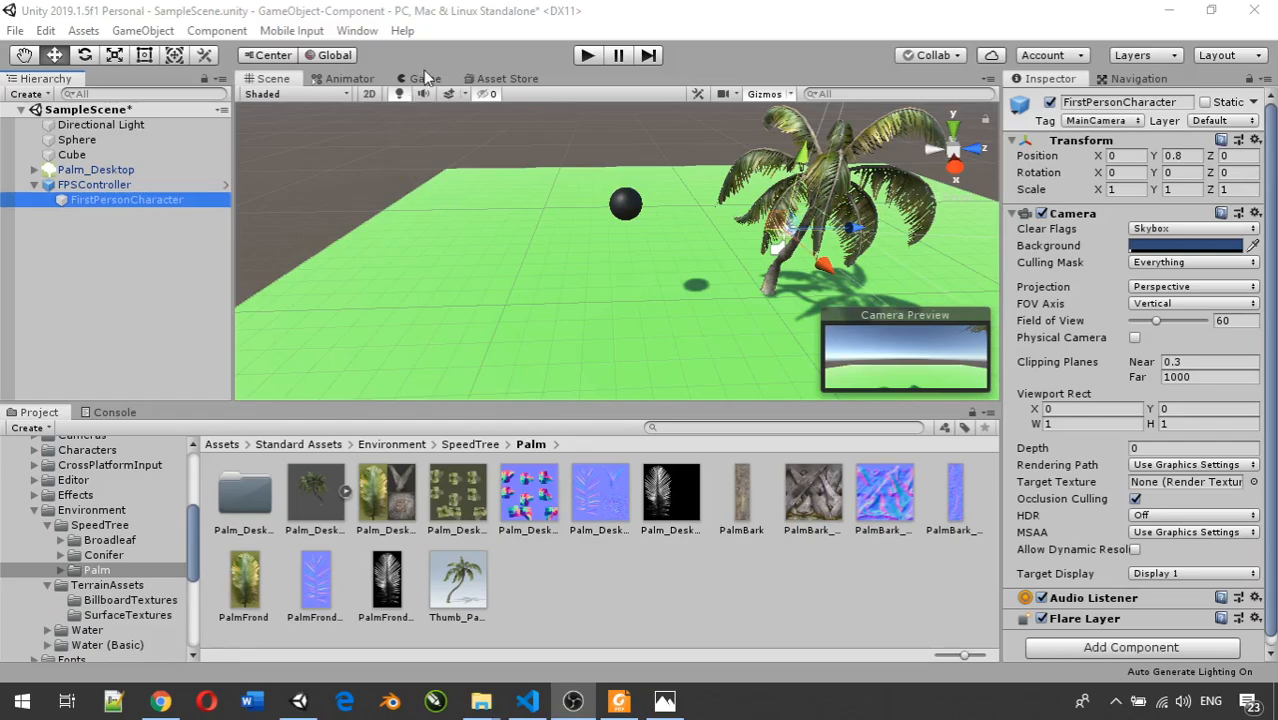
- Add a new 3D sphere to the scene hierarchy
left_click(460, 10)
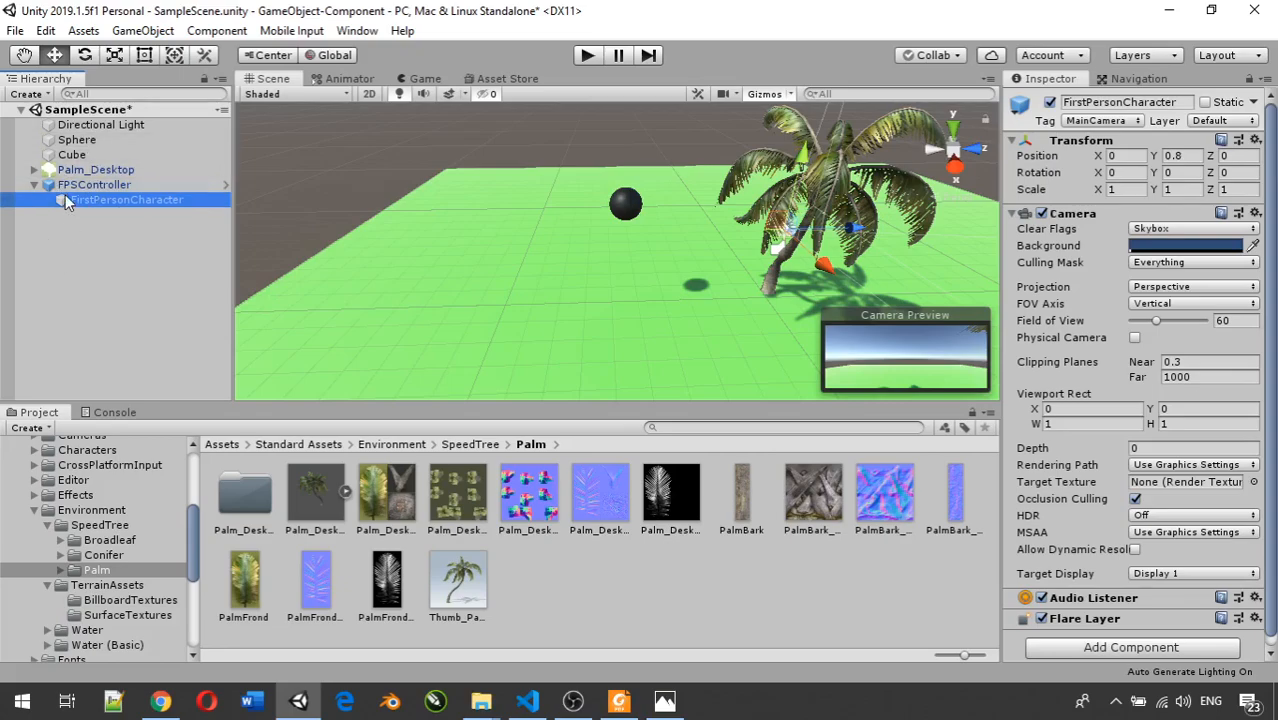
right_click(85, 292)
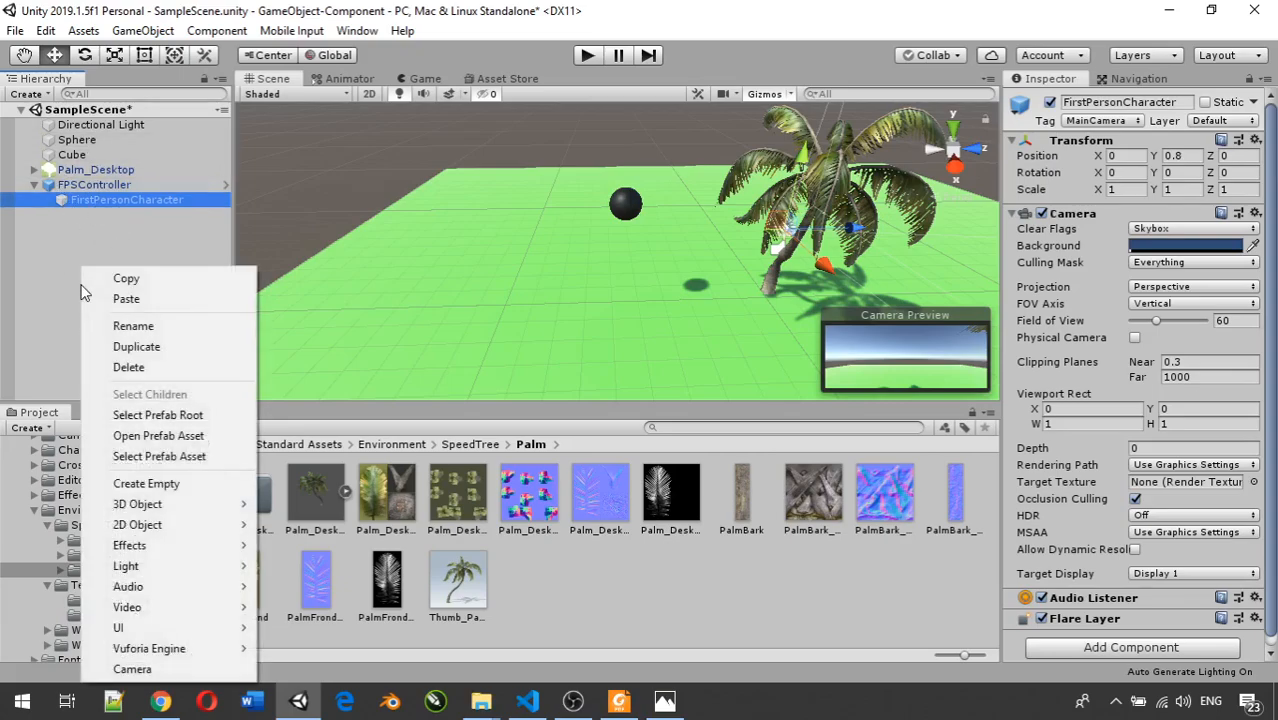
mouse_move(180, 503)
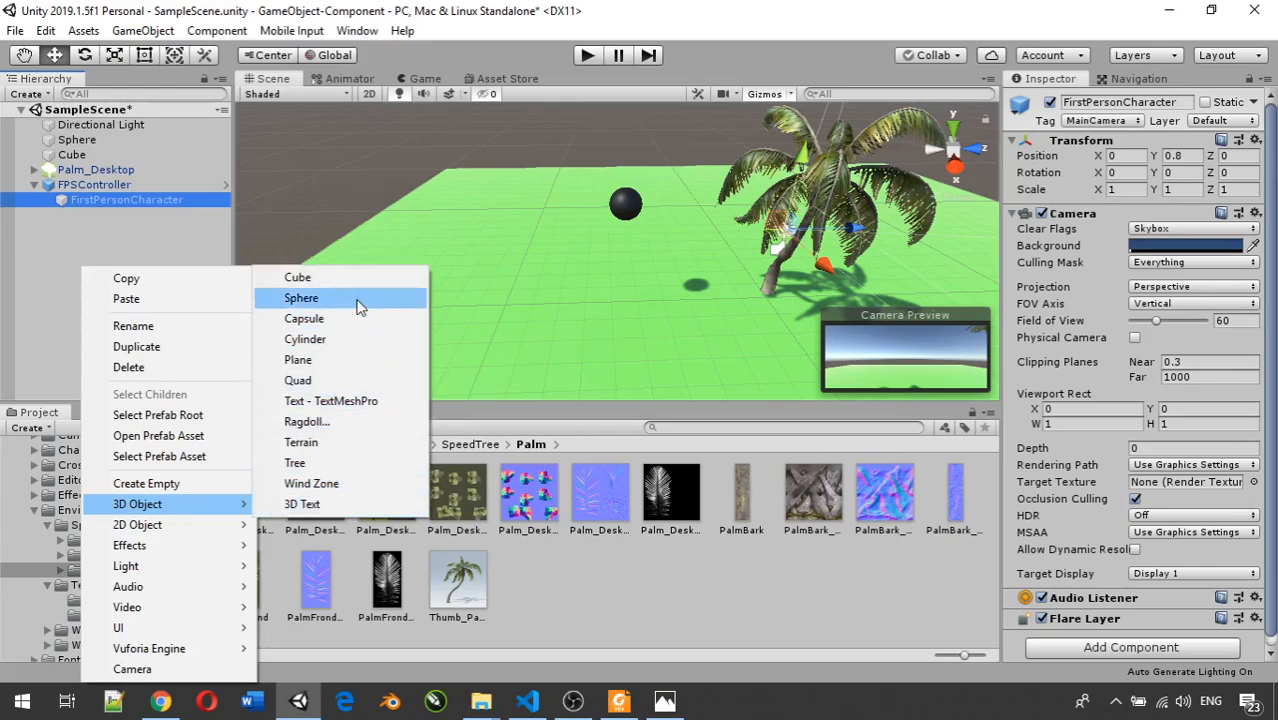
left_click(300, 298)
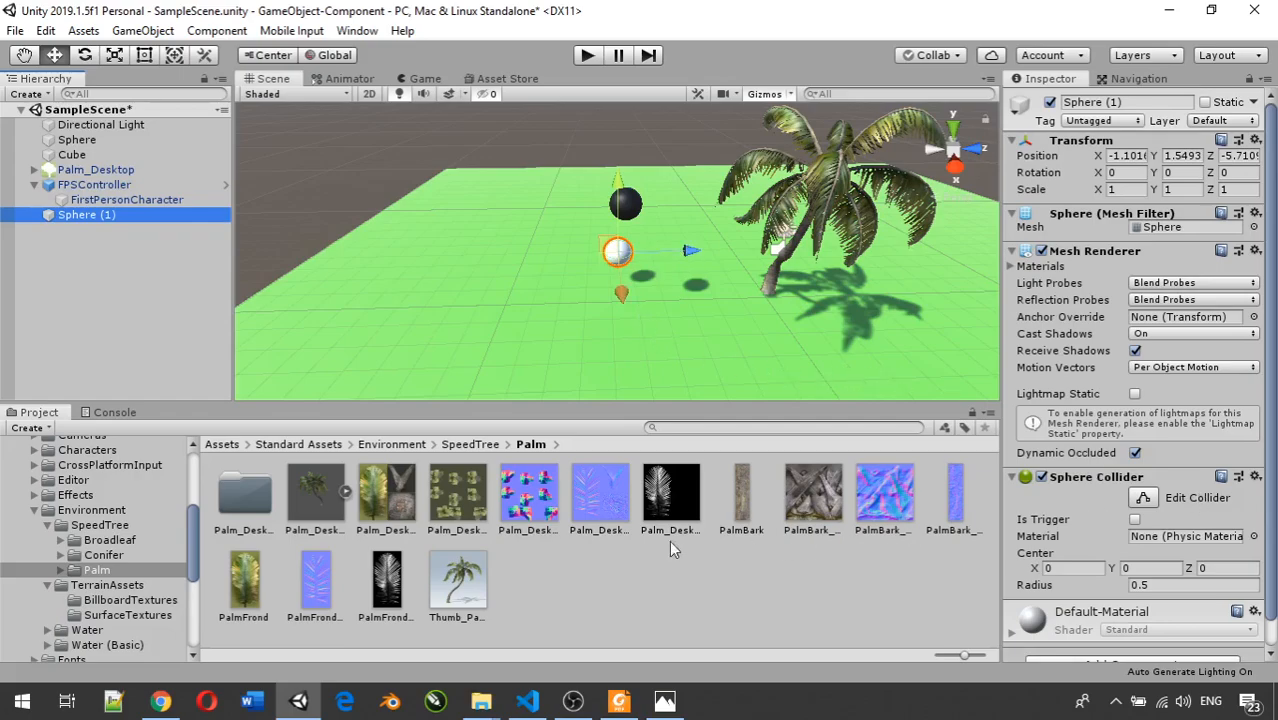
- Open the Material folder in the project's Assets
scroll(618, 311, "up", 1)
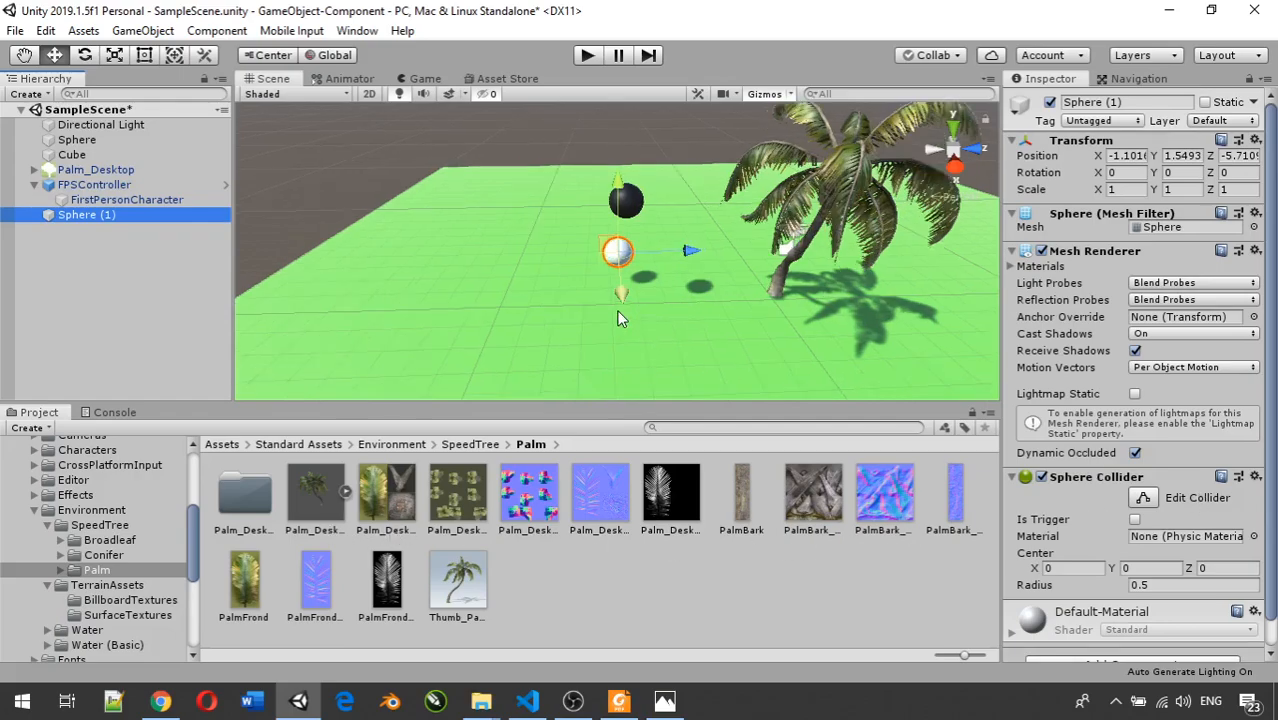
scroll(618, 318, "up", 5)
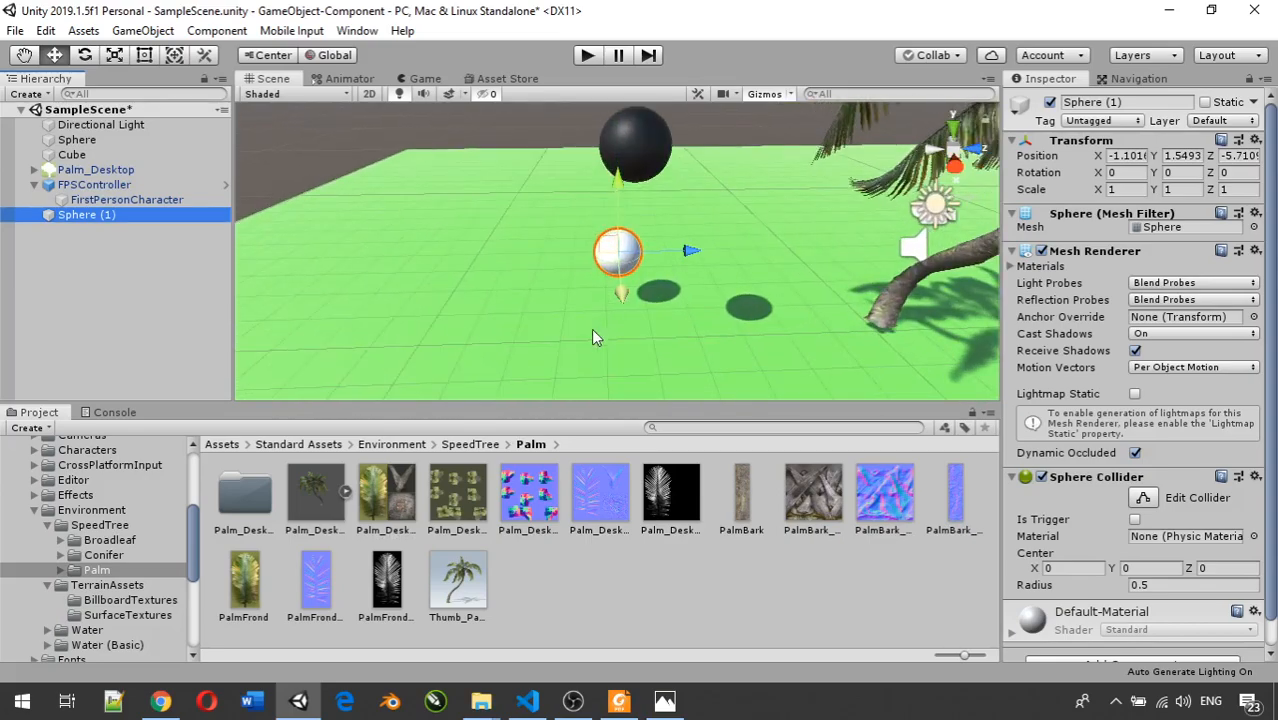
scroll(128, 545, "up", 5)
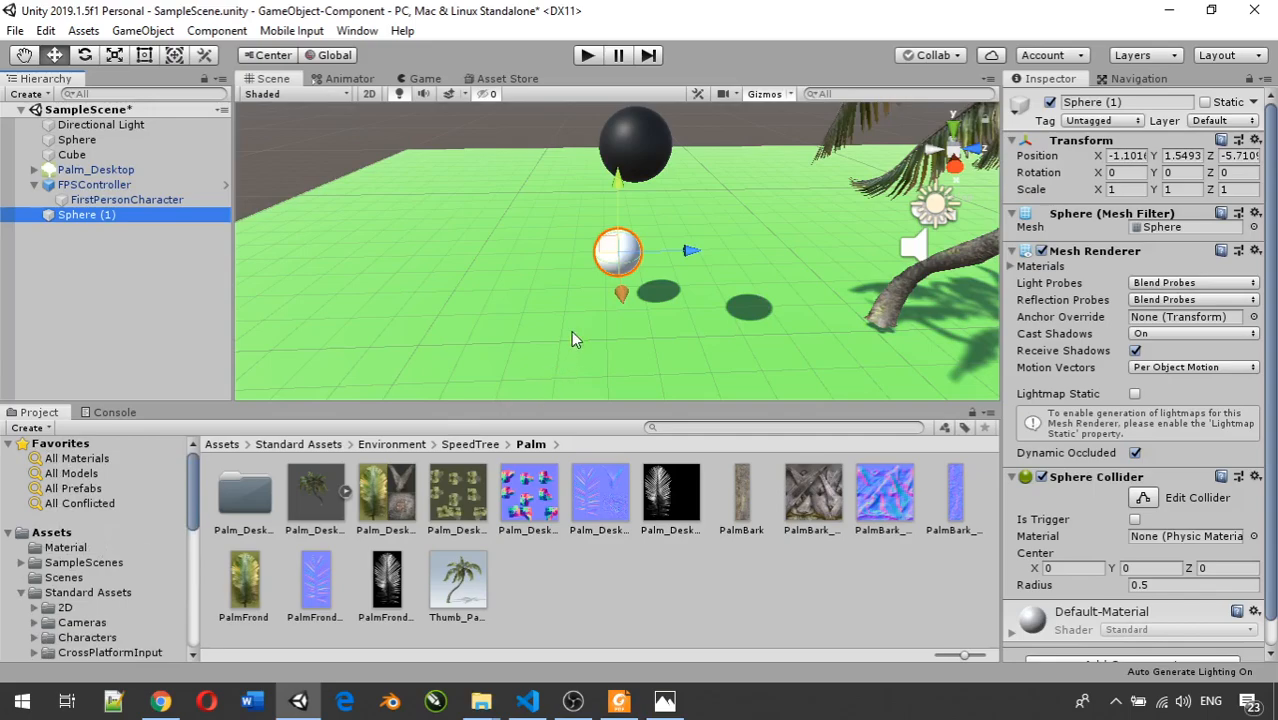
left_click(66, 548)
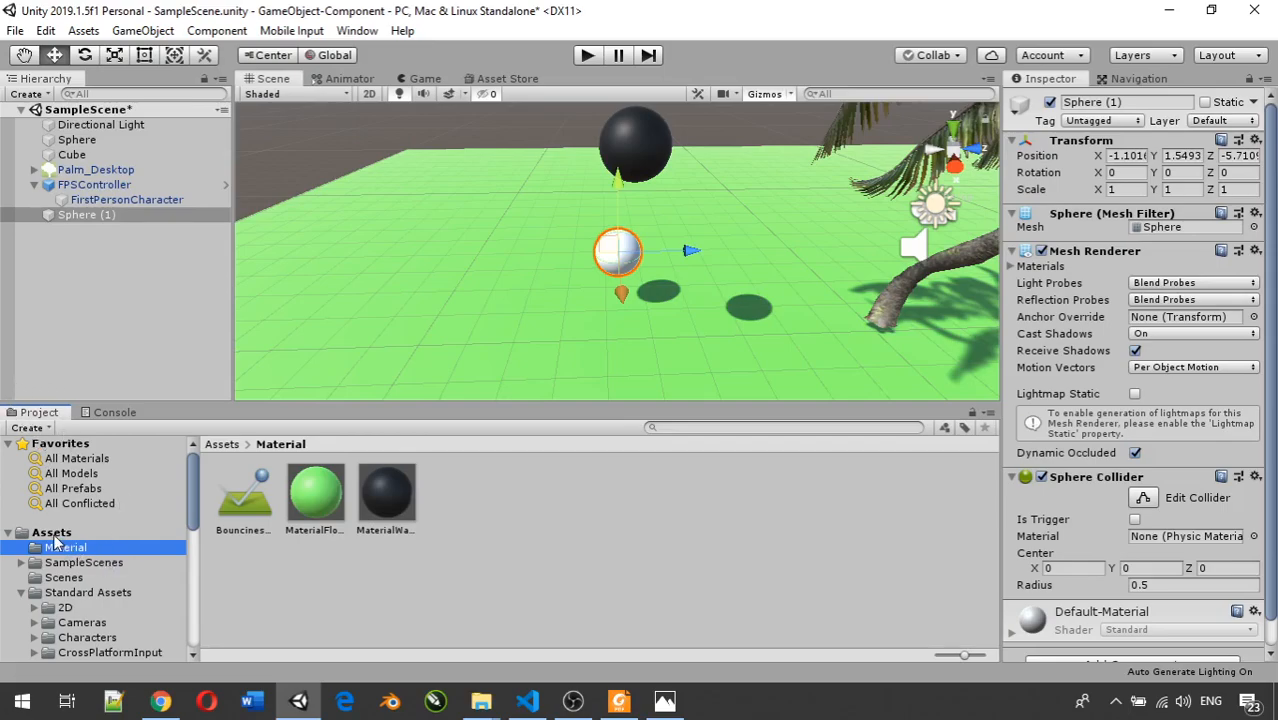
left_click(56, 547)
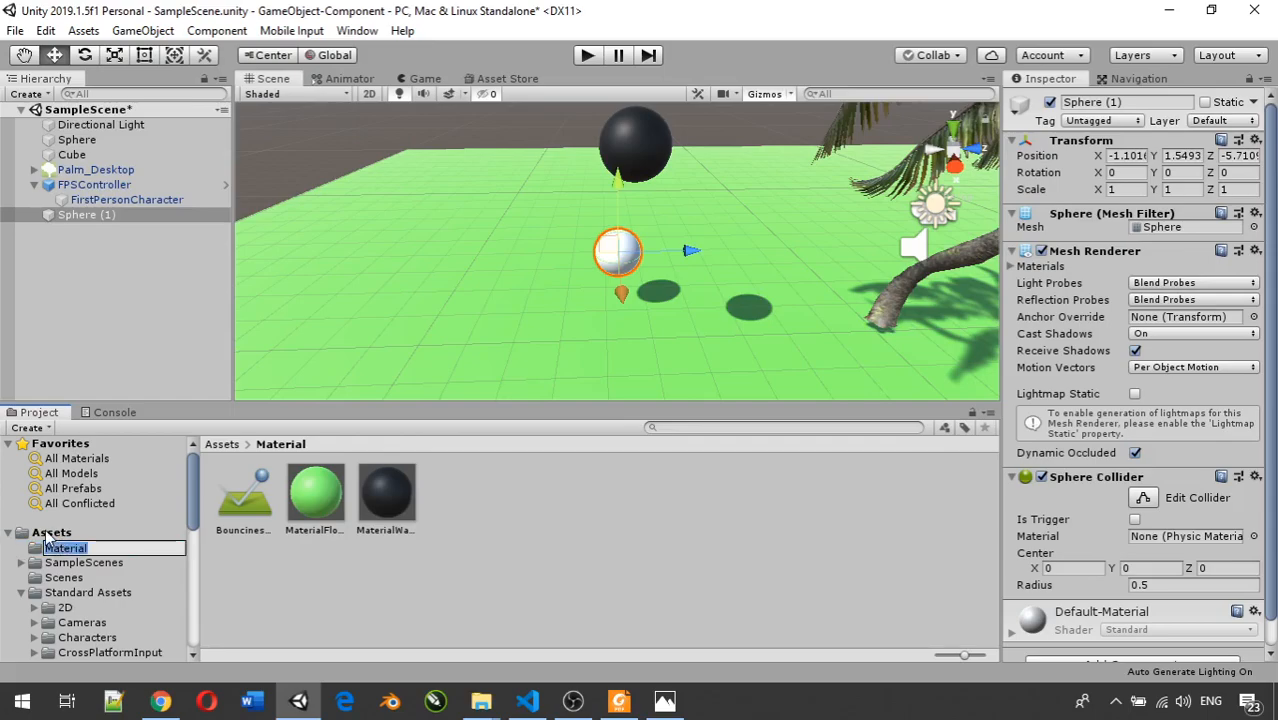
left_click(49, 532)
left_click(62, 547)
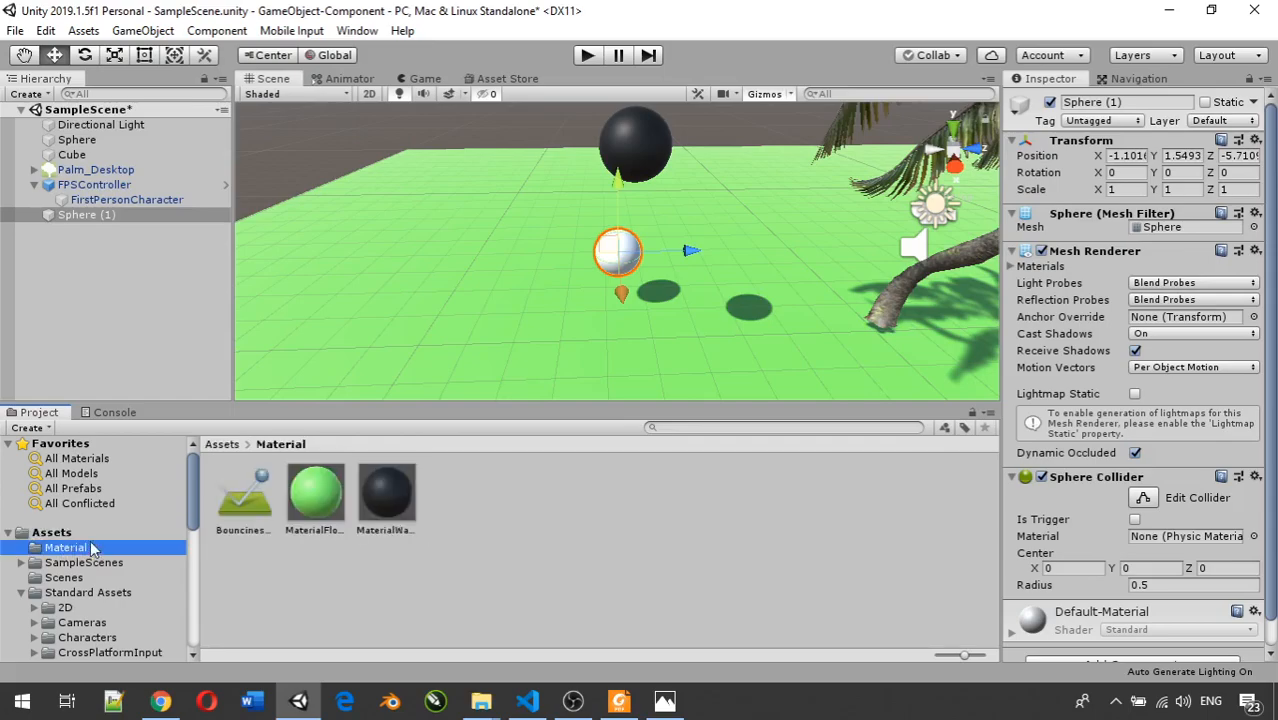
- Create a new material named MaterialBall2 in the Material folder
left_click(522, 559)
right_click(520, 554)
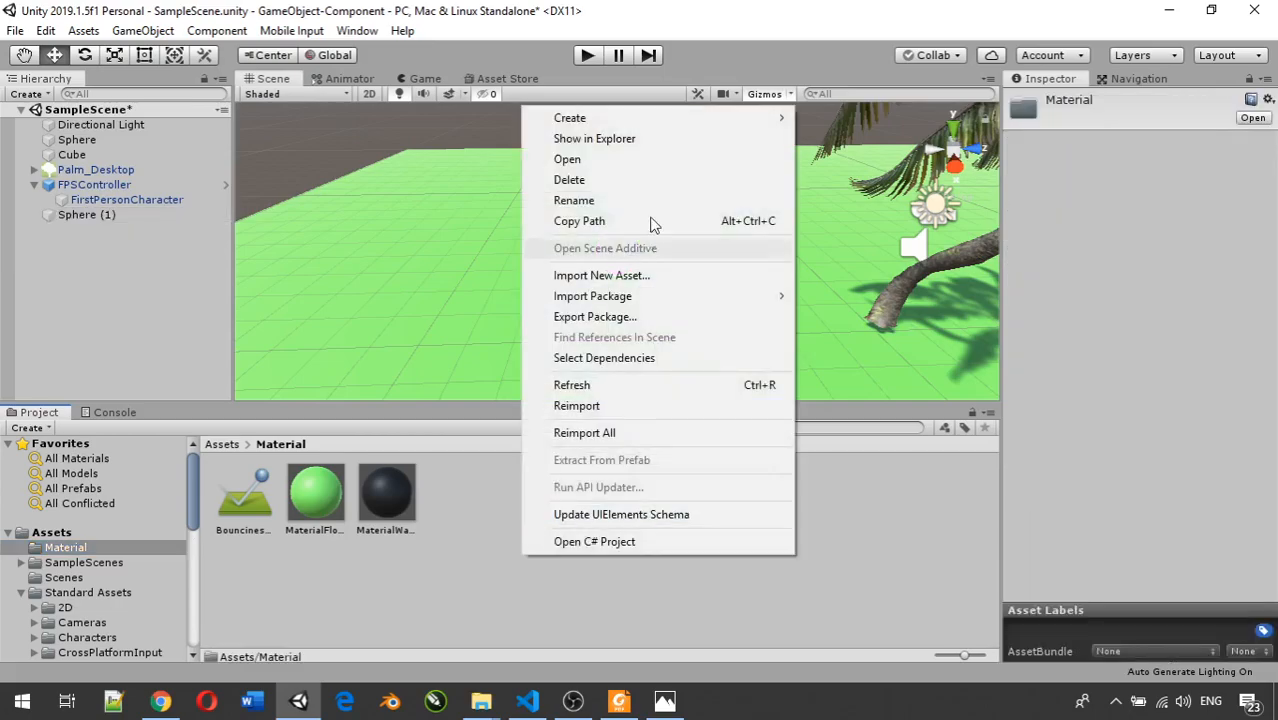
mouse_move(700, 136)
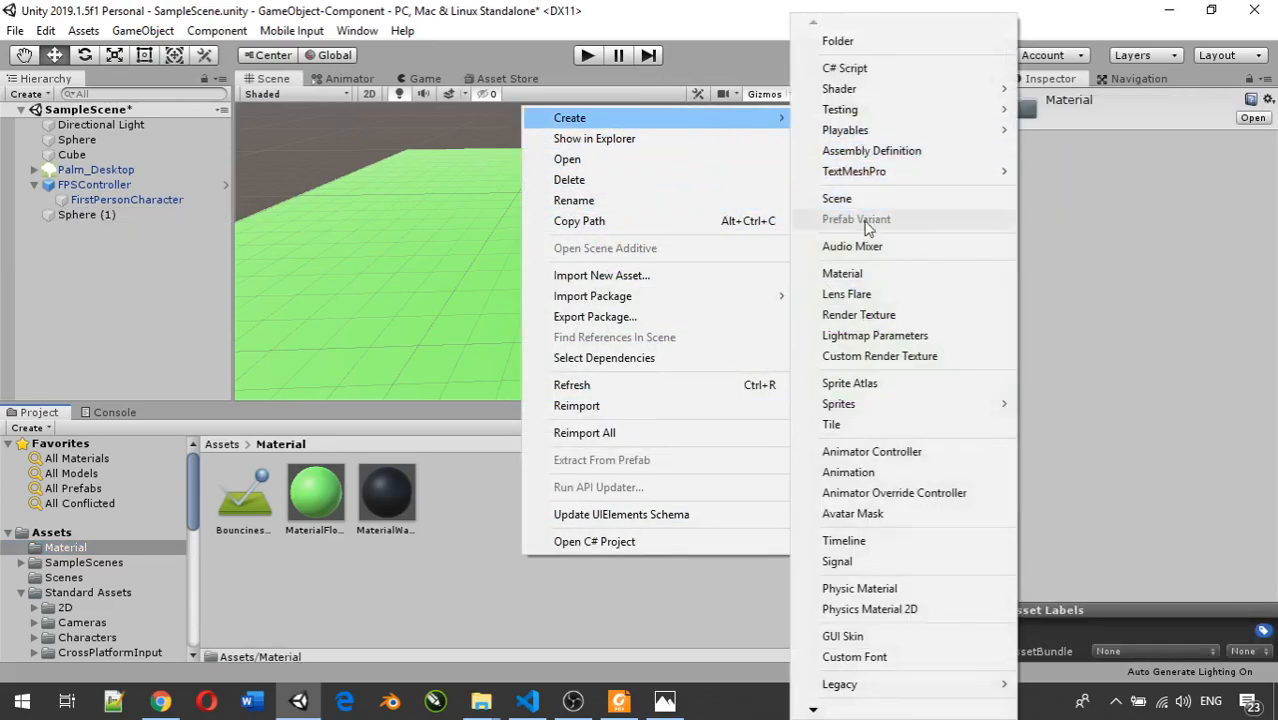
left_click(870, 276)
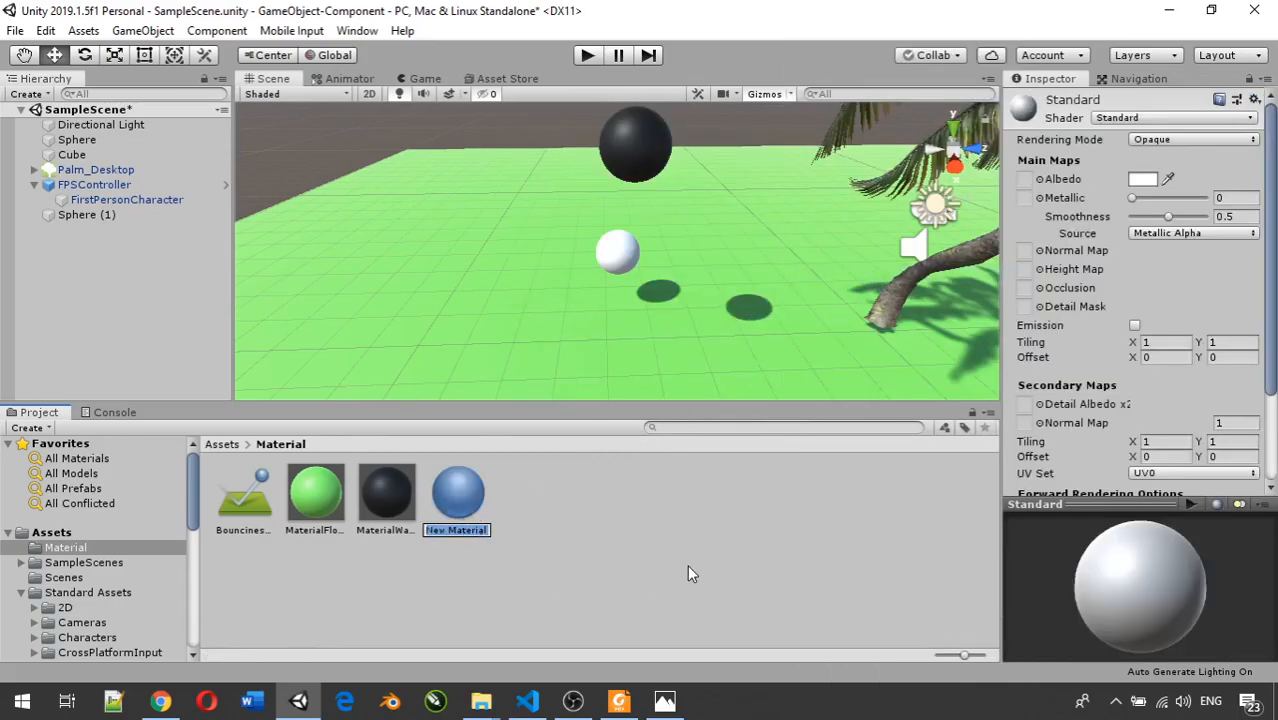
type("MaterialBall2")
key("Return")
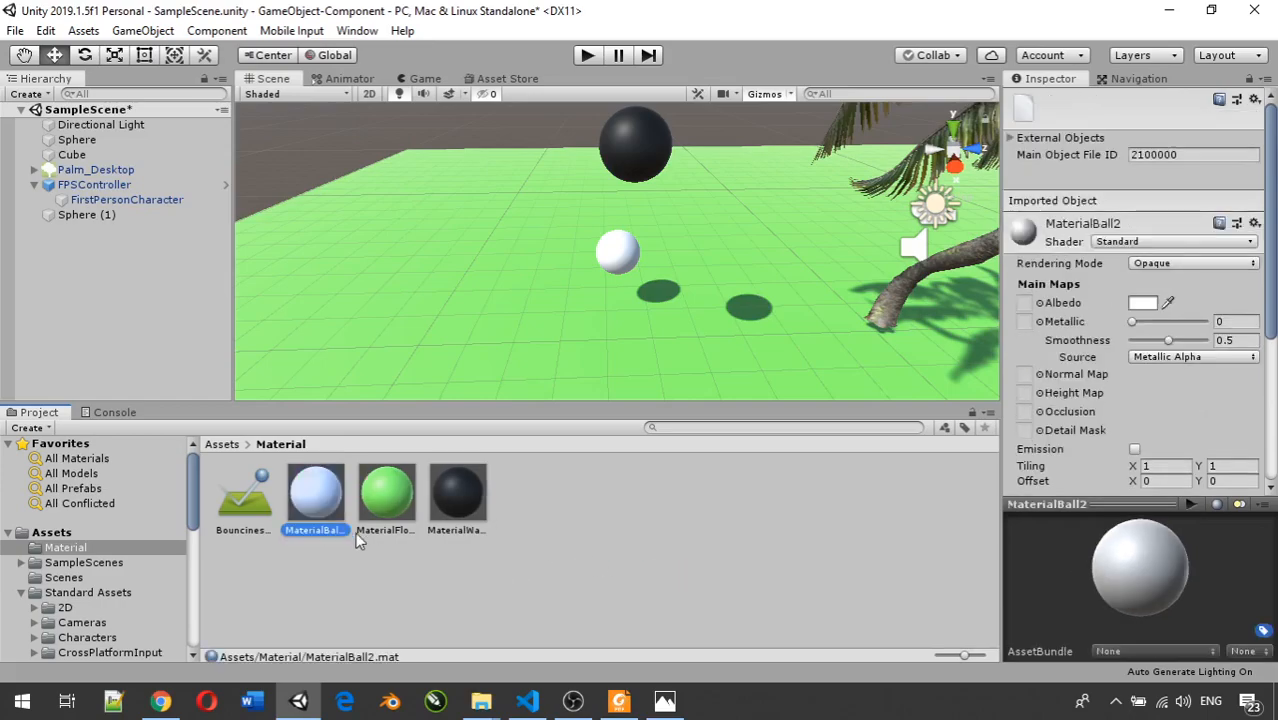
- Set MaterialBall2's albedo colour to red FF0000 and apply the material to the new white sphere
left_click(1145, 304)
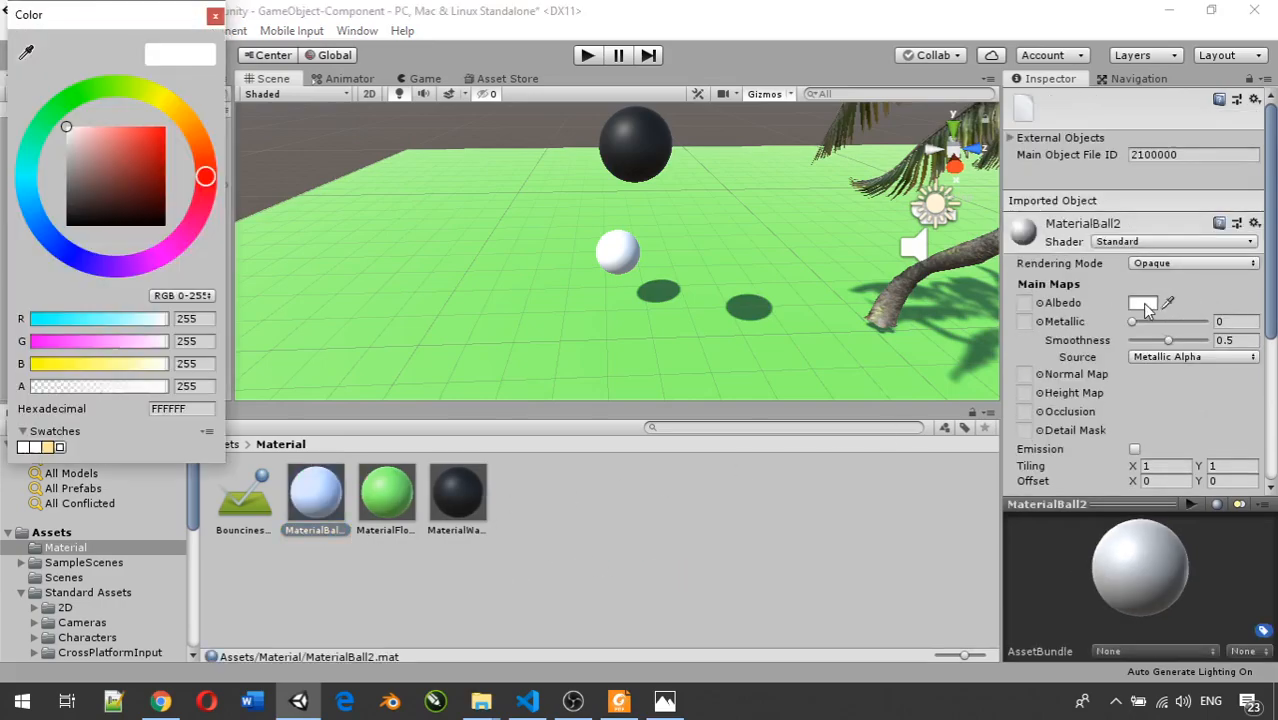
left_click_drag(153, 158, 177, 123)
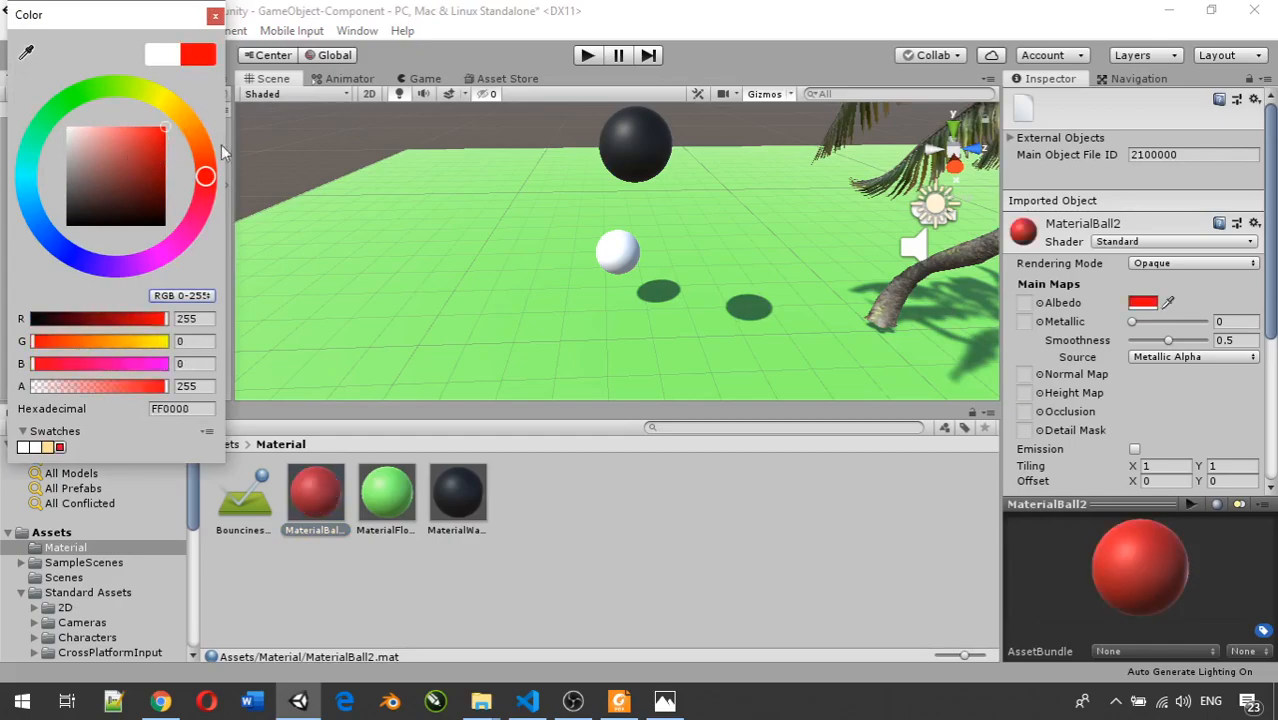
left_click(550, 489)
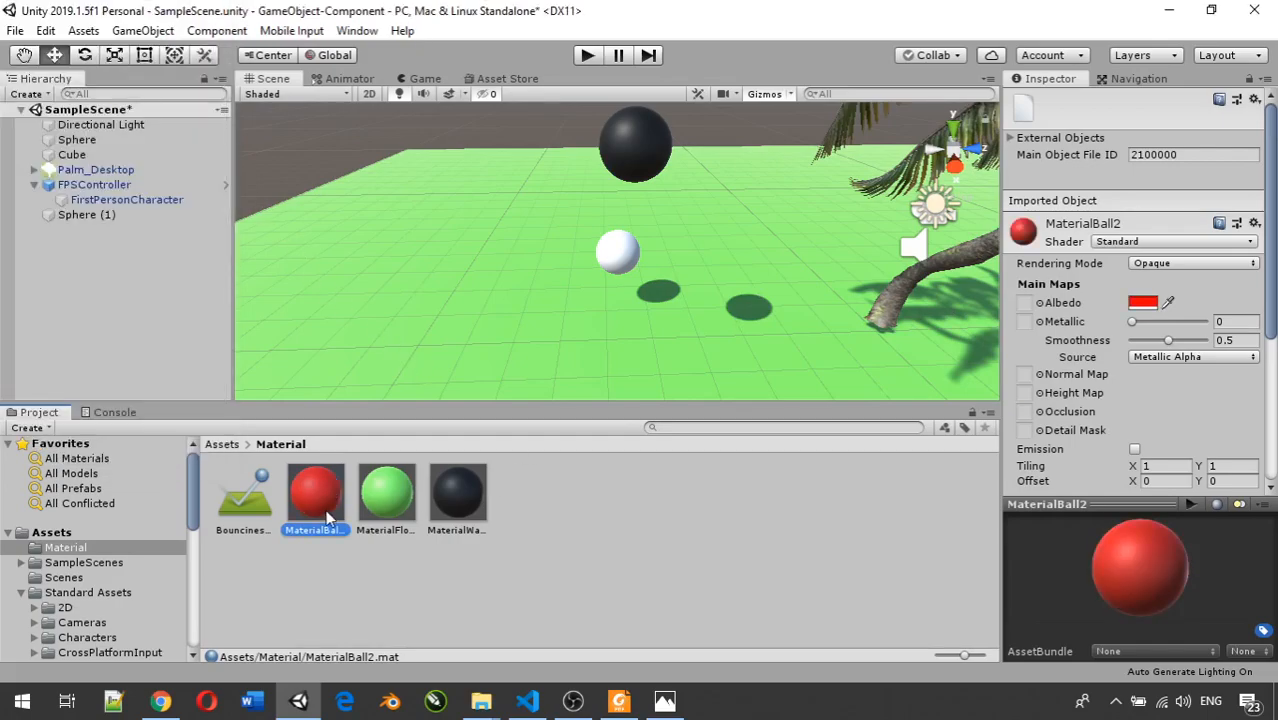
left_click_drag(323, 512, 627, 255)
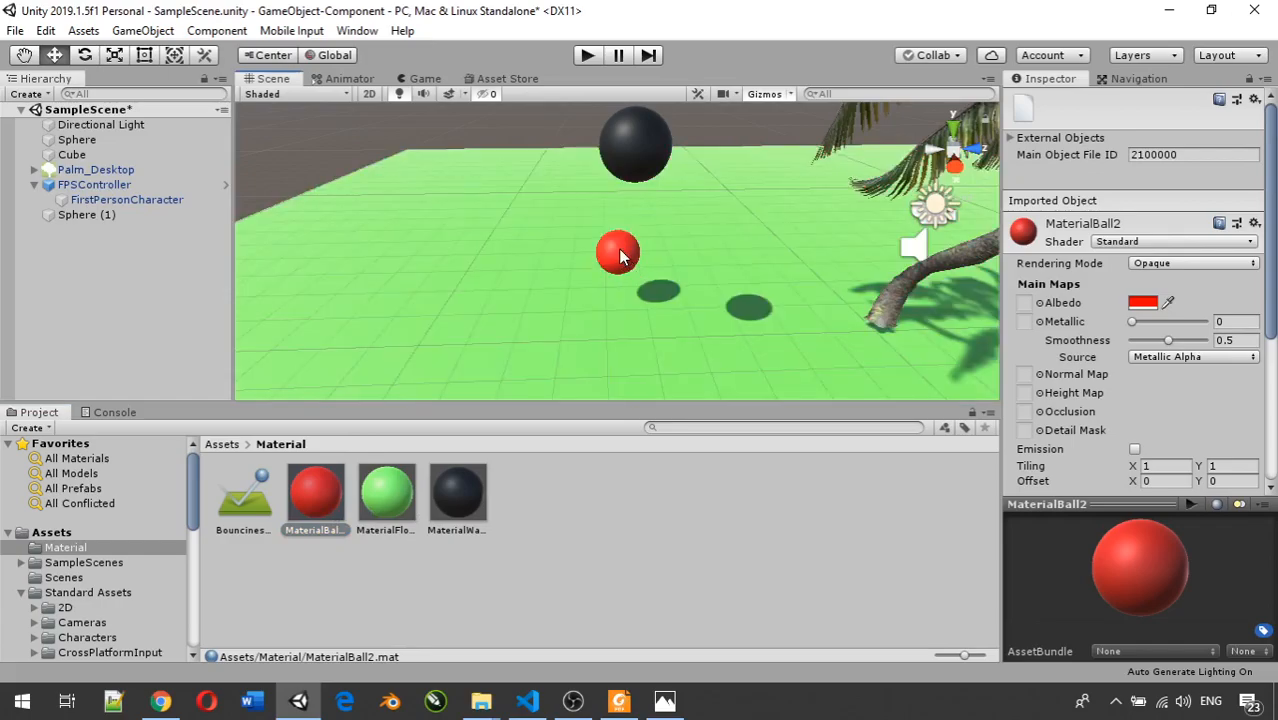
- Rename the original black sphere object, Sphere, as Bola1
left_click(72, 142)
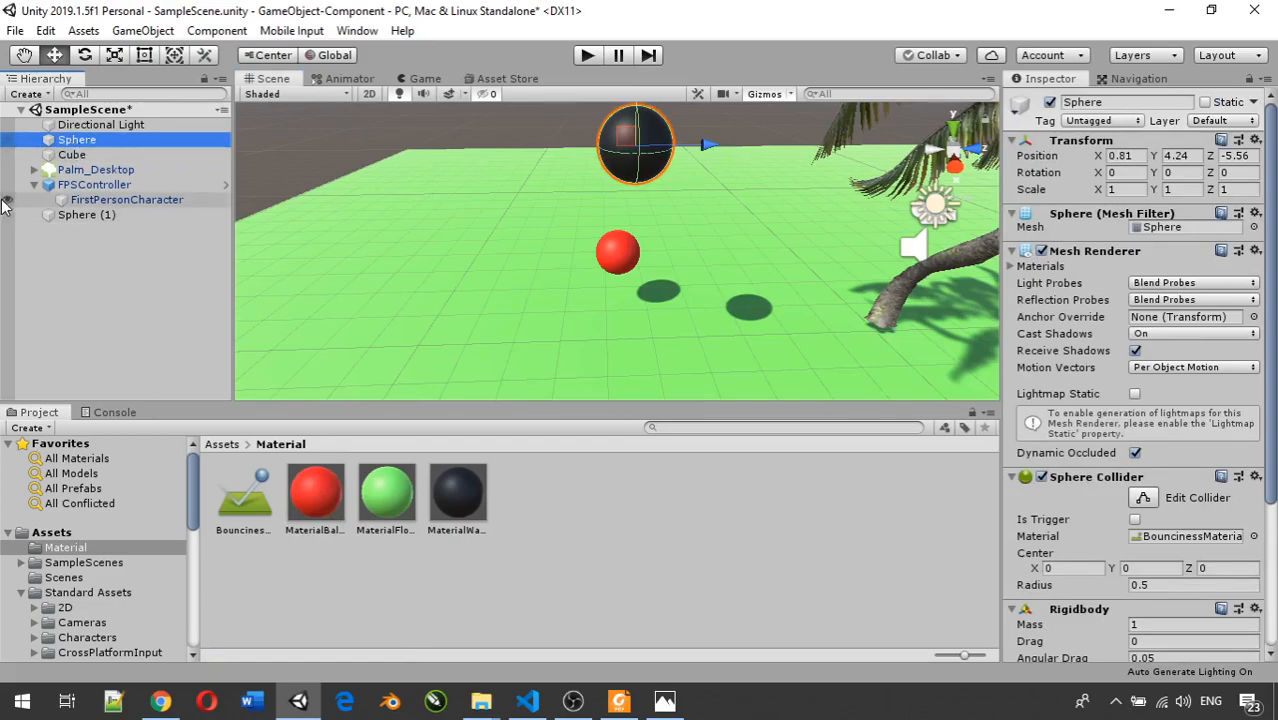
right_click(84, 143)
left_click(133, 200)
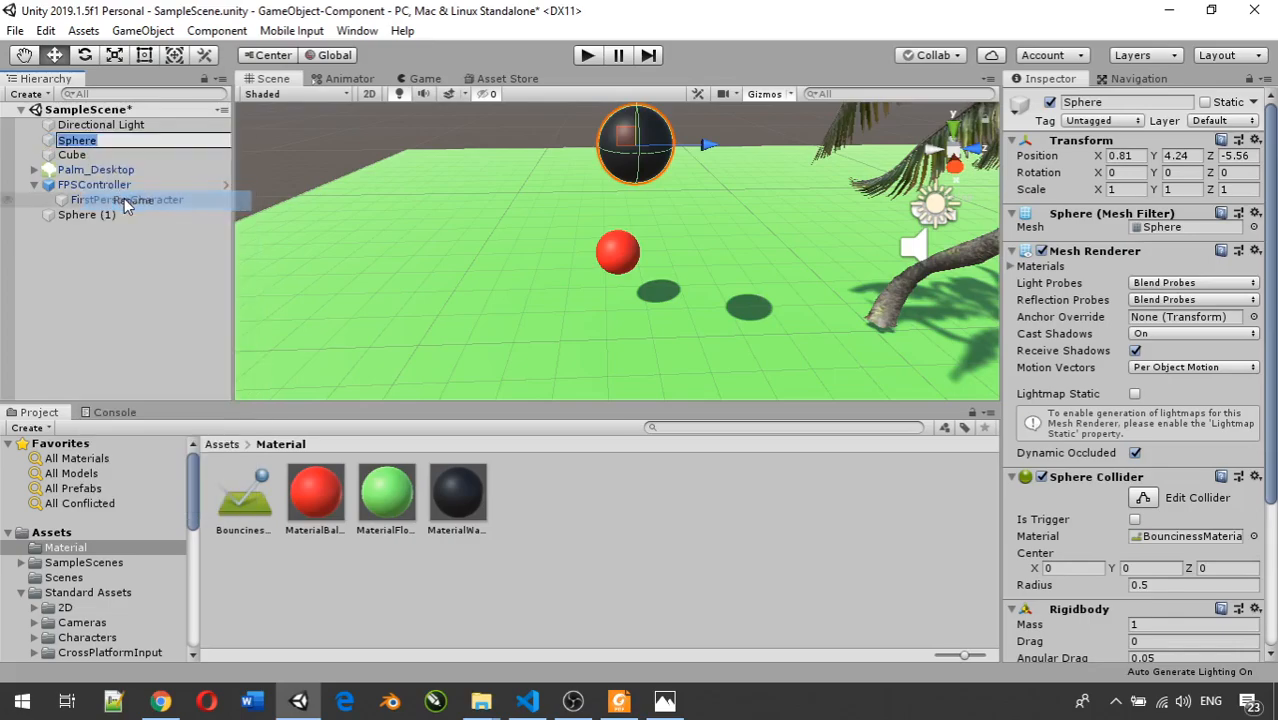
type("Bo")
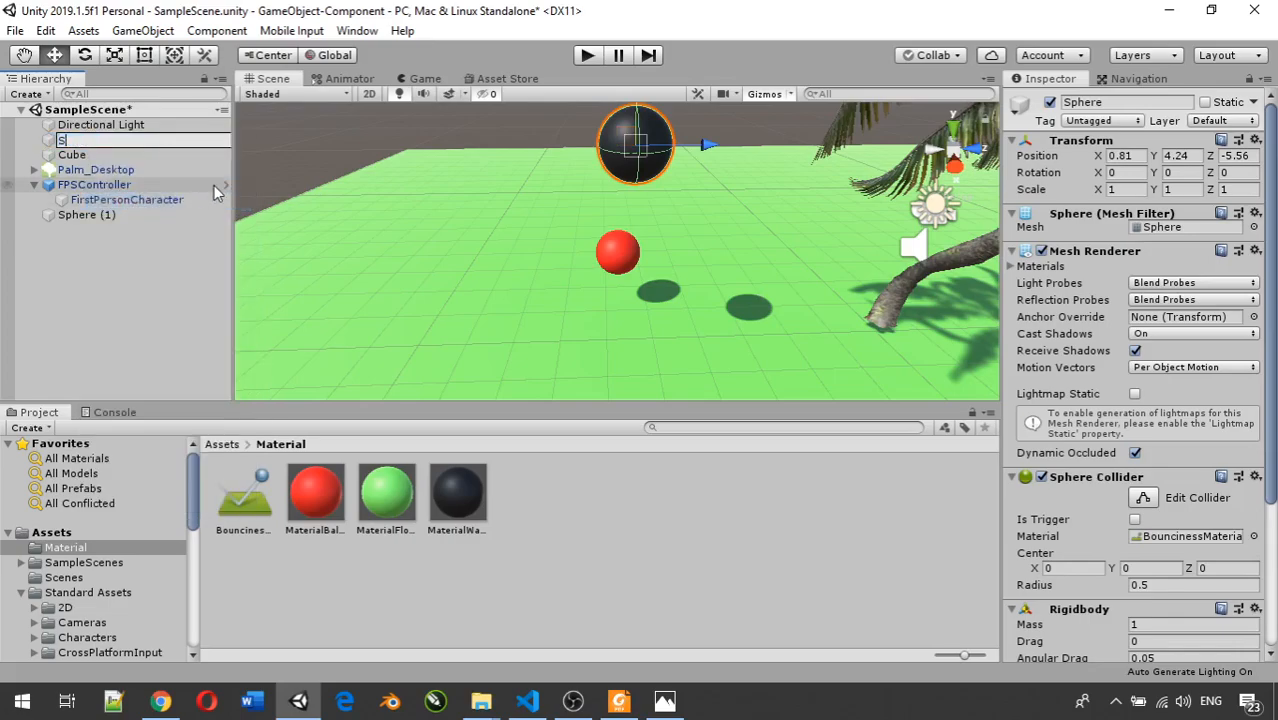
type("la1")
key("Return")
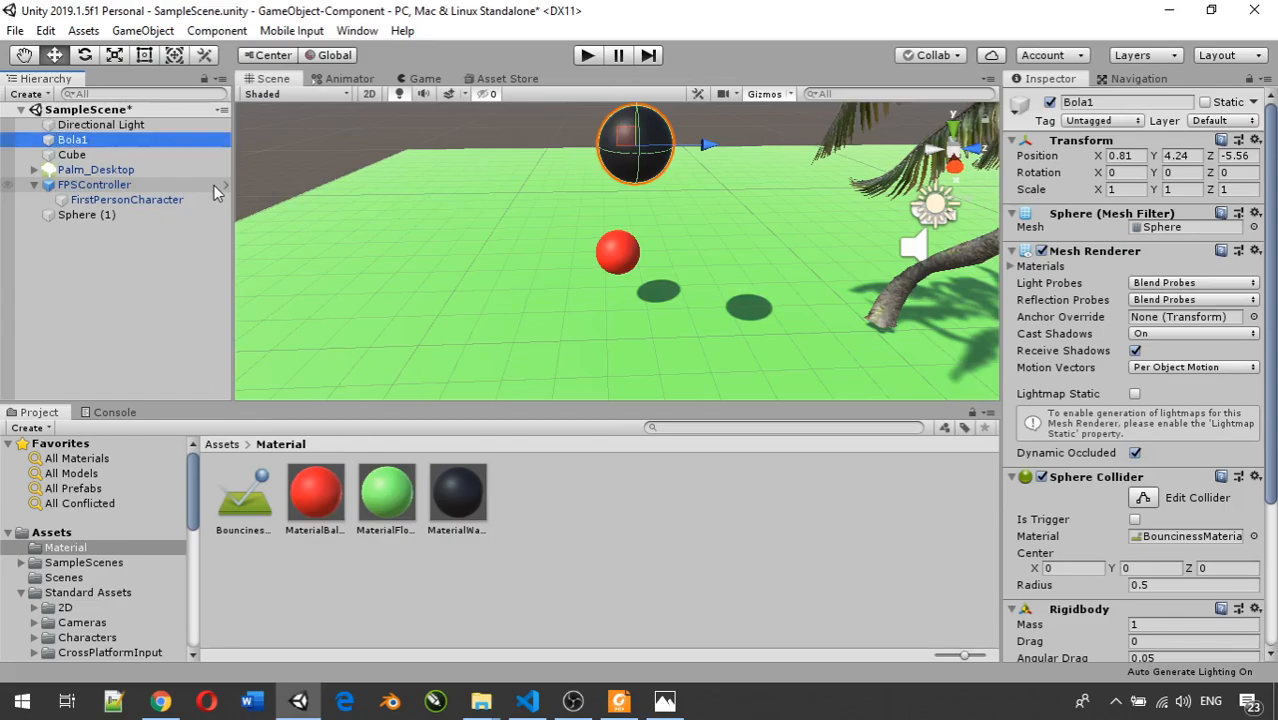
- Rename the red sphere object, Sphere (1), as Bola2
left_click(85, 215)
right_click(85, 215)
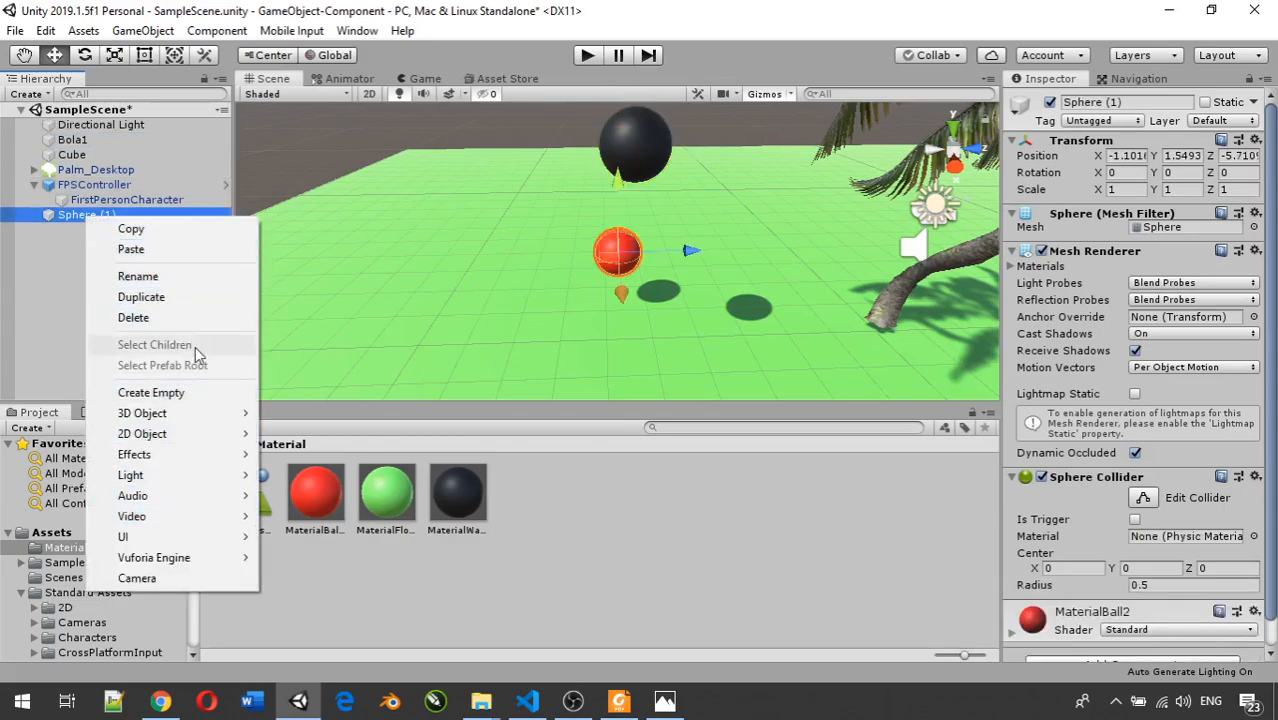
left_click(191, 276)
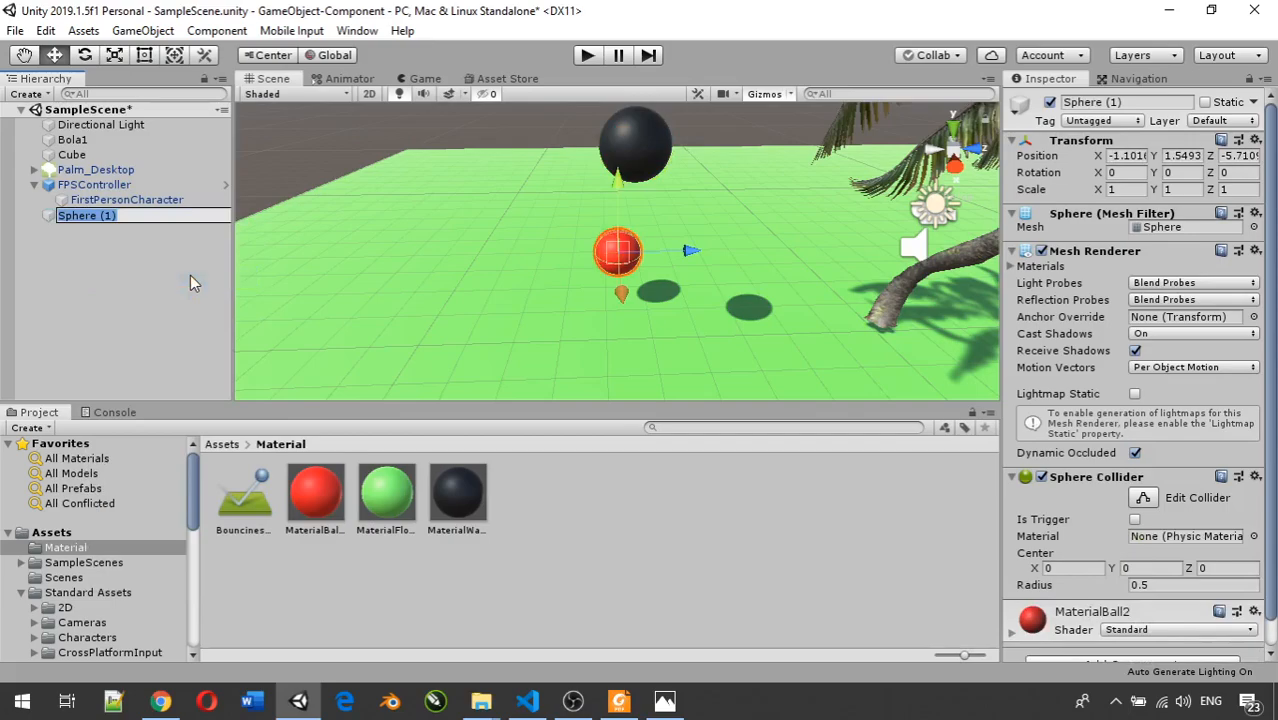
type("Bola2")
key("Return")
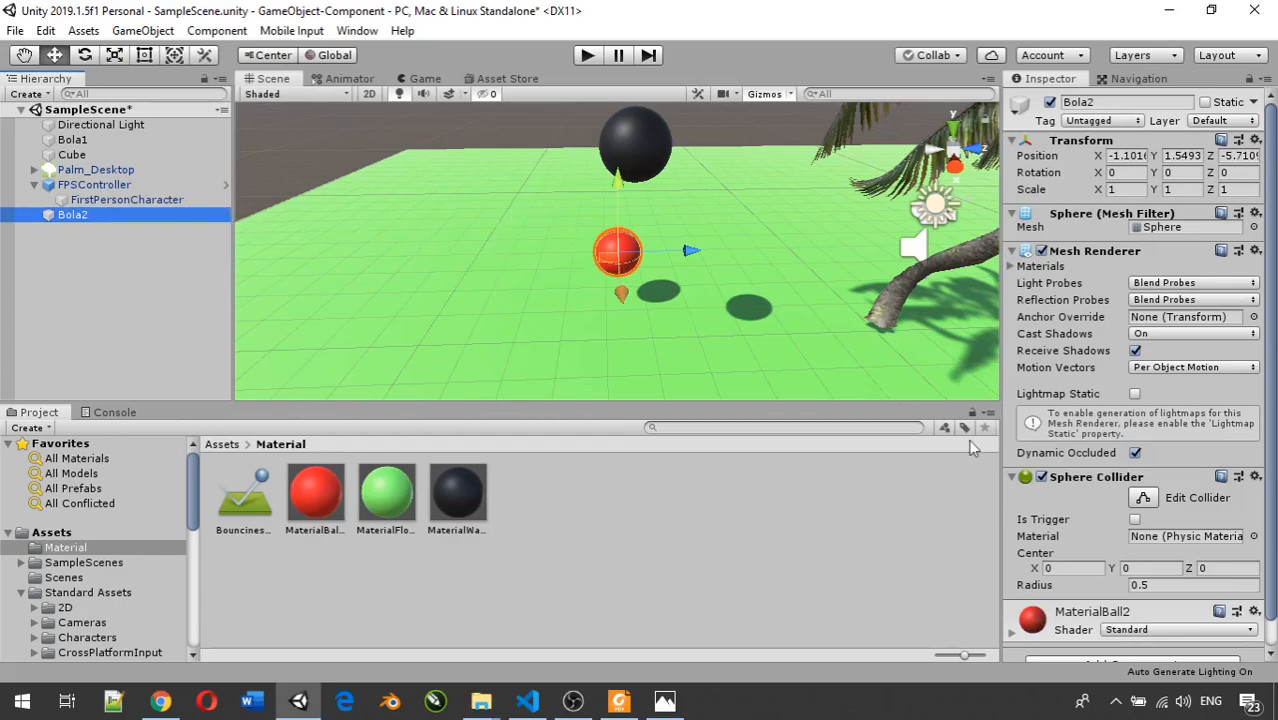
- Check the components of Bola1 for reference and add a Rigidbody component to the red ball Bola2
scroll(1118, 500, "down", 1)
left_click(648, 134)
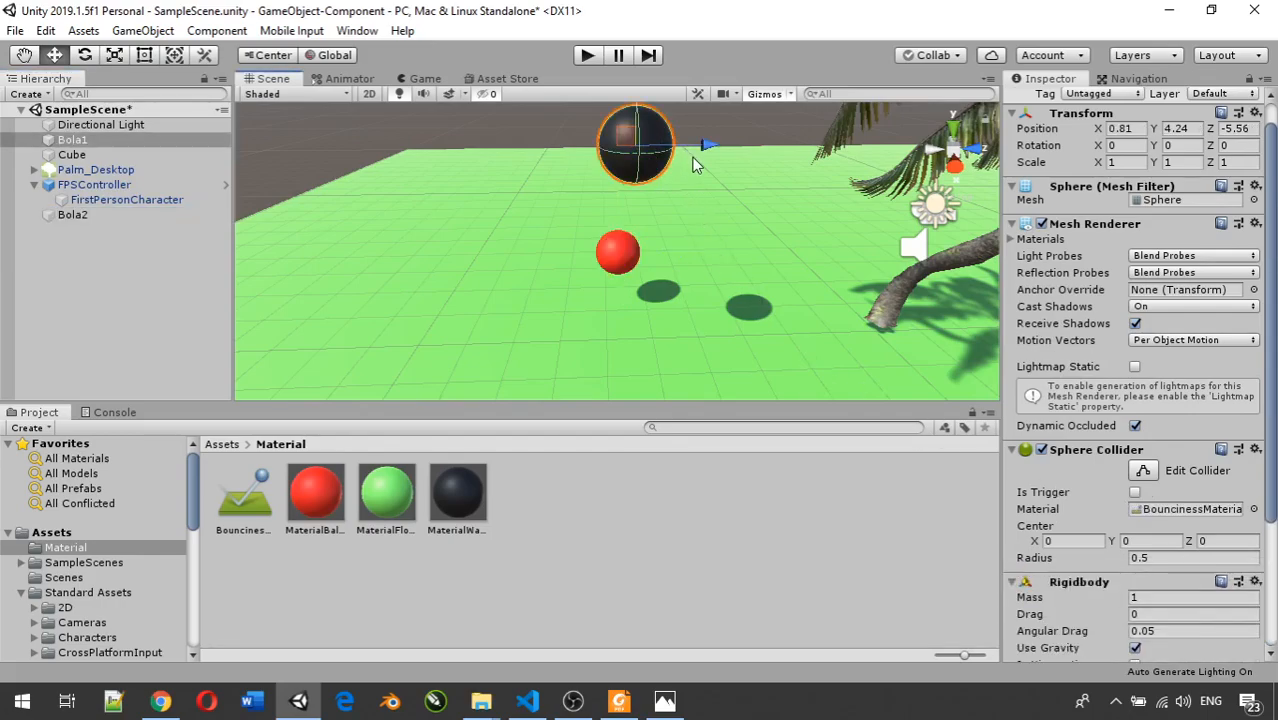
scroll(1118, 597, "down", 3)
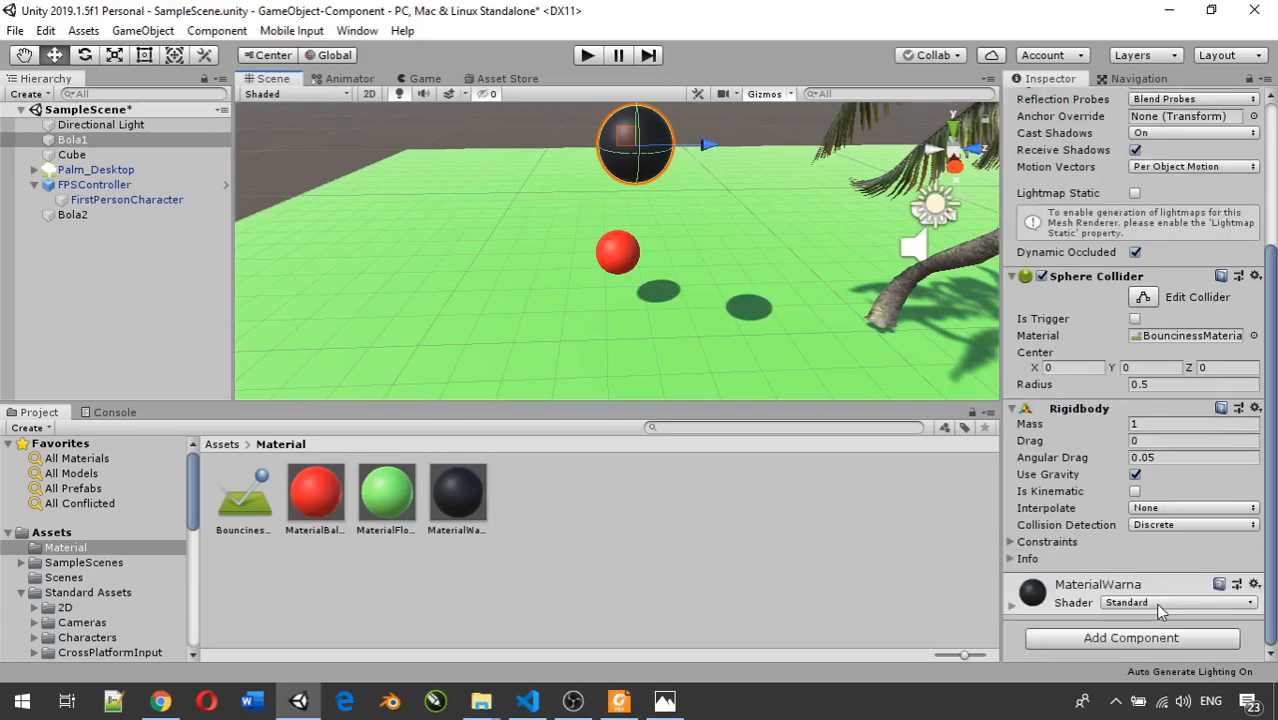
left_click(620, 255)
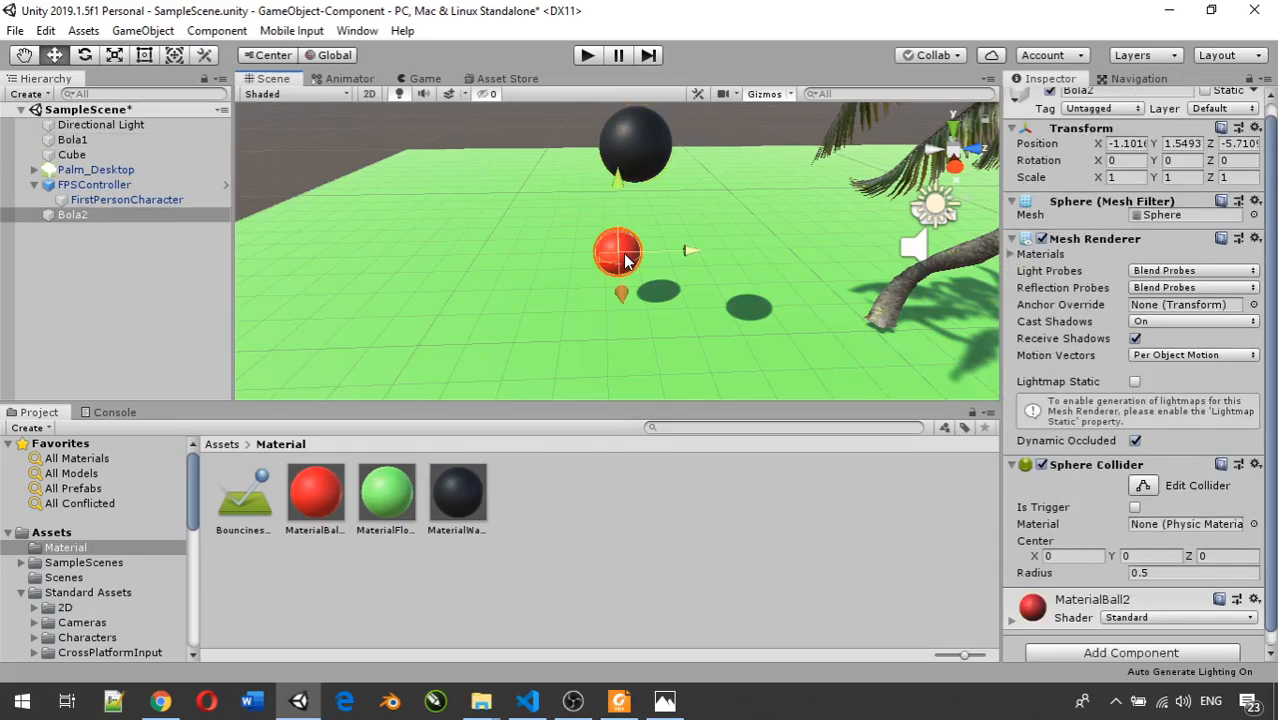
scroll(1141, 540, "down", 1)
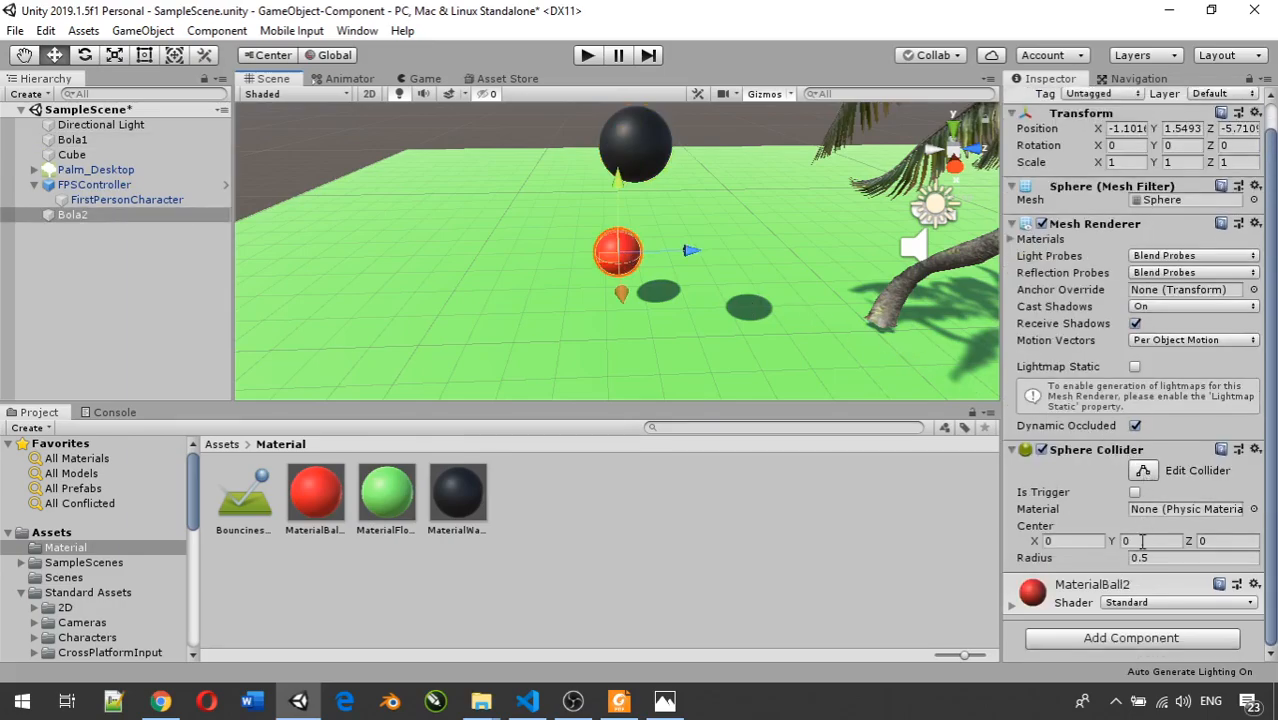
left_click(1136, 638)
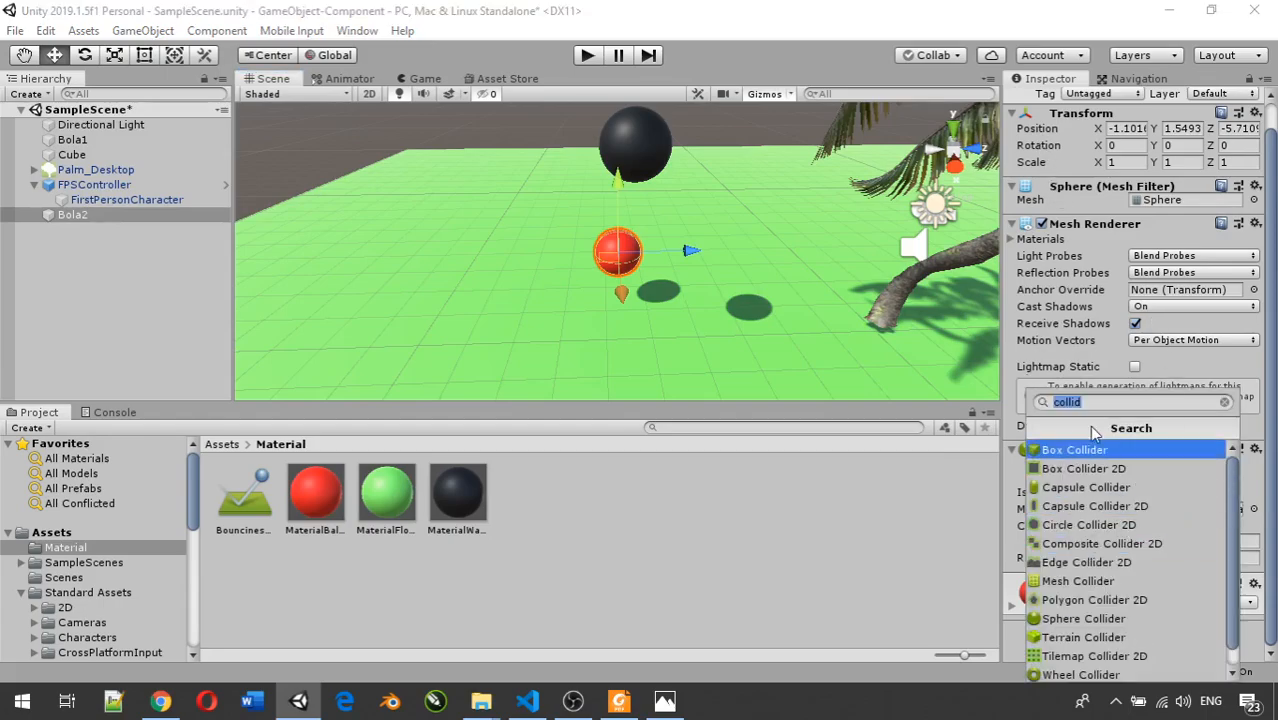
type("rigi")
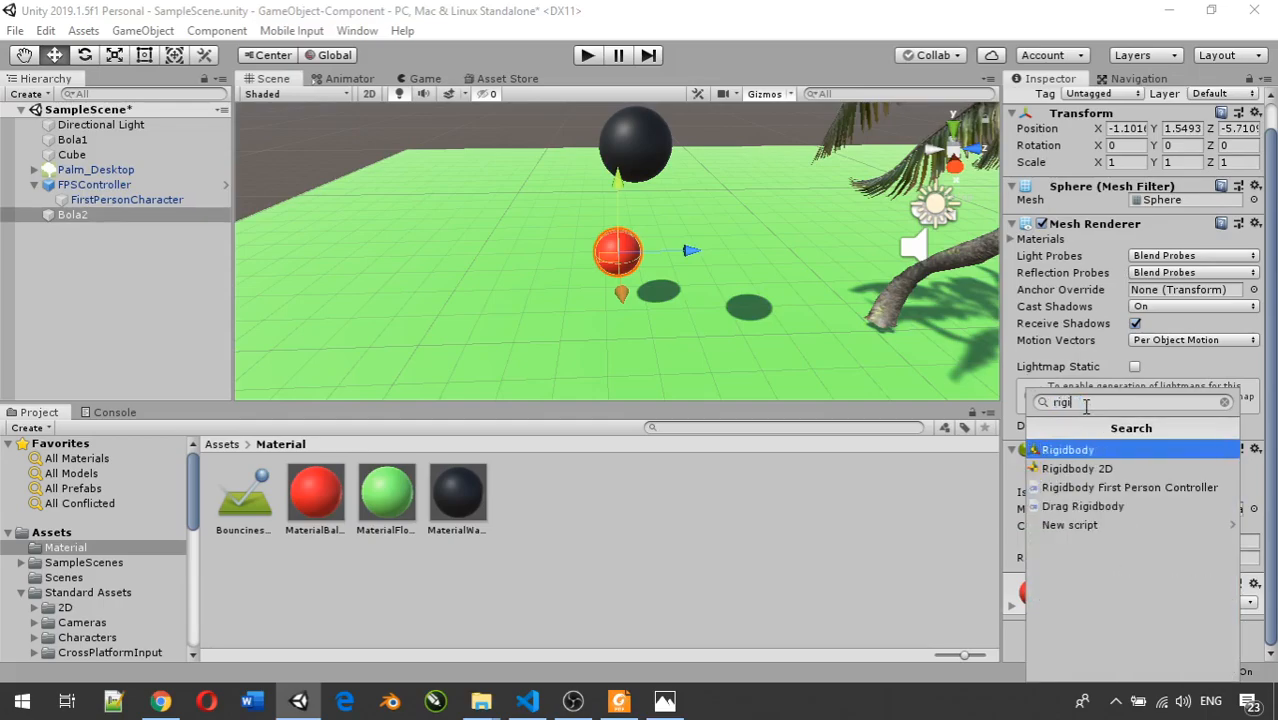
key("Return")
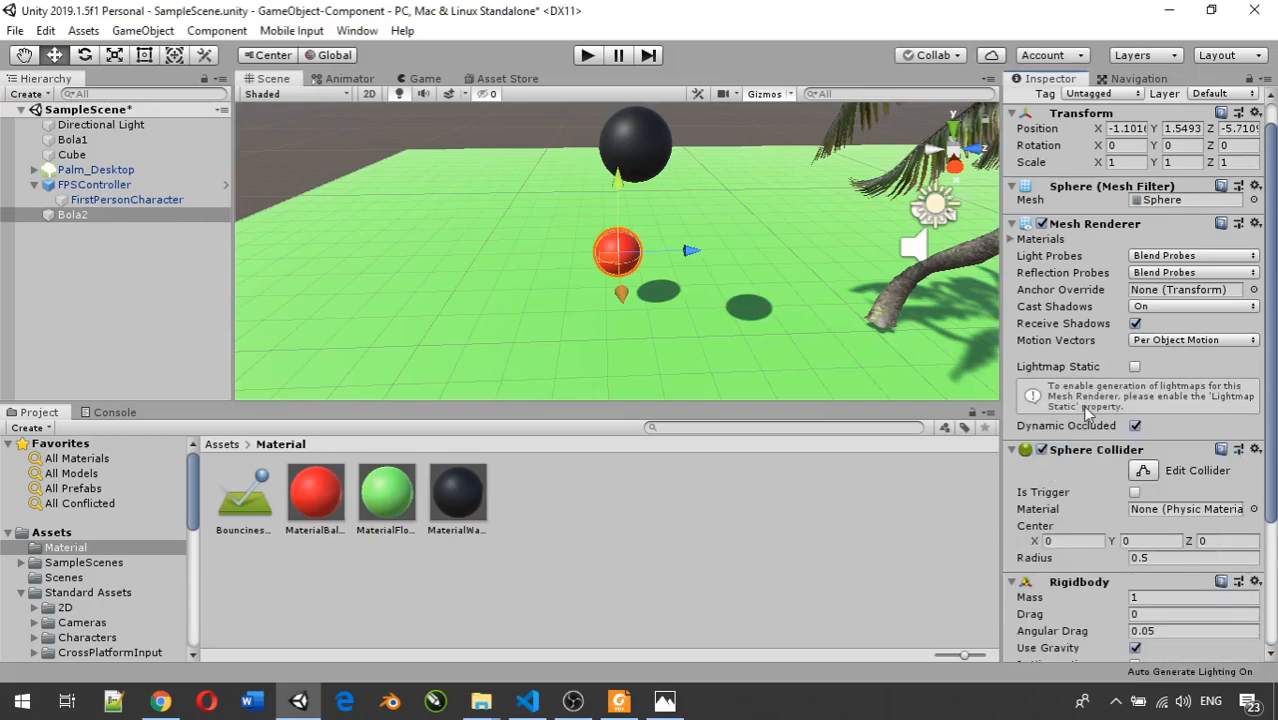
- Assign BouncinessMaterial as the physic material of the red ball Bola2's Sphere Collider
scroll(1145, 615, "down", 5)
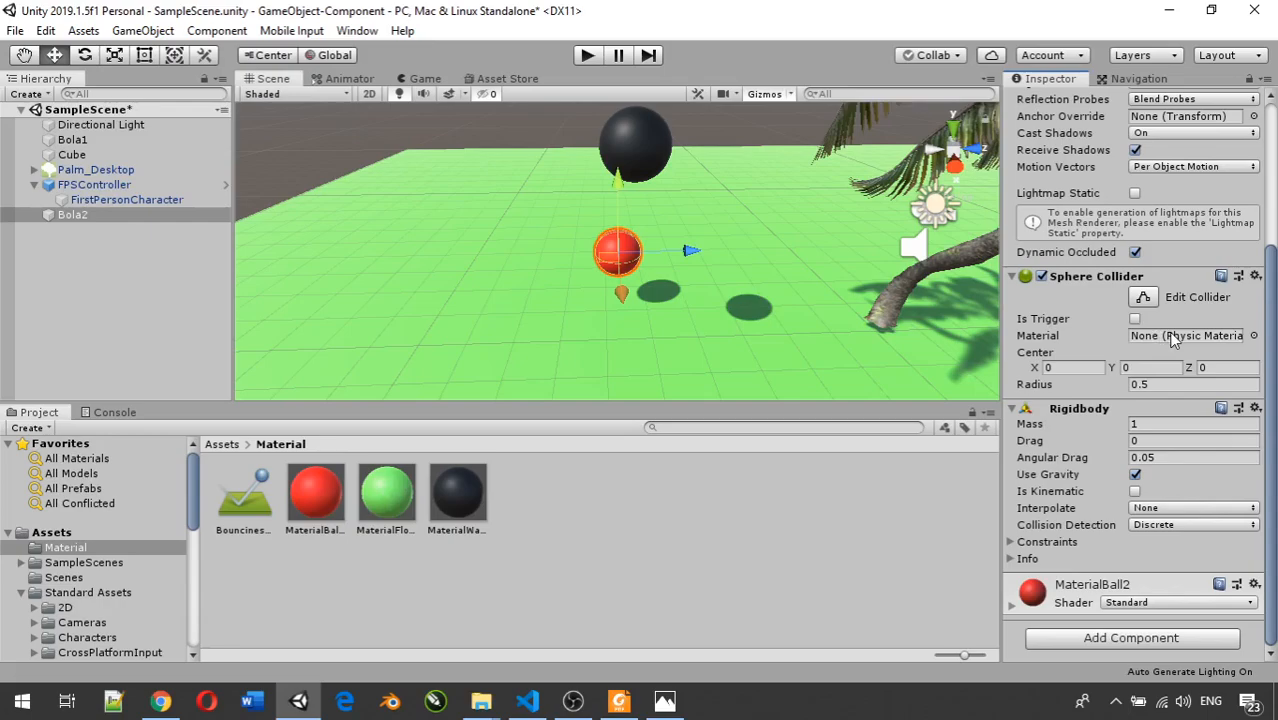
left_click(240, 500)
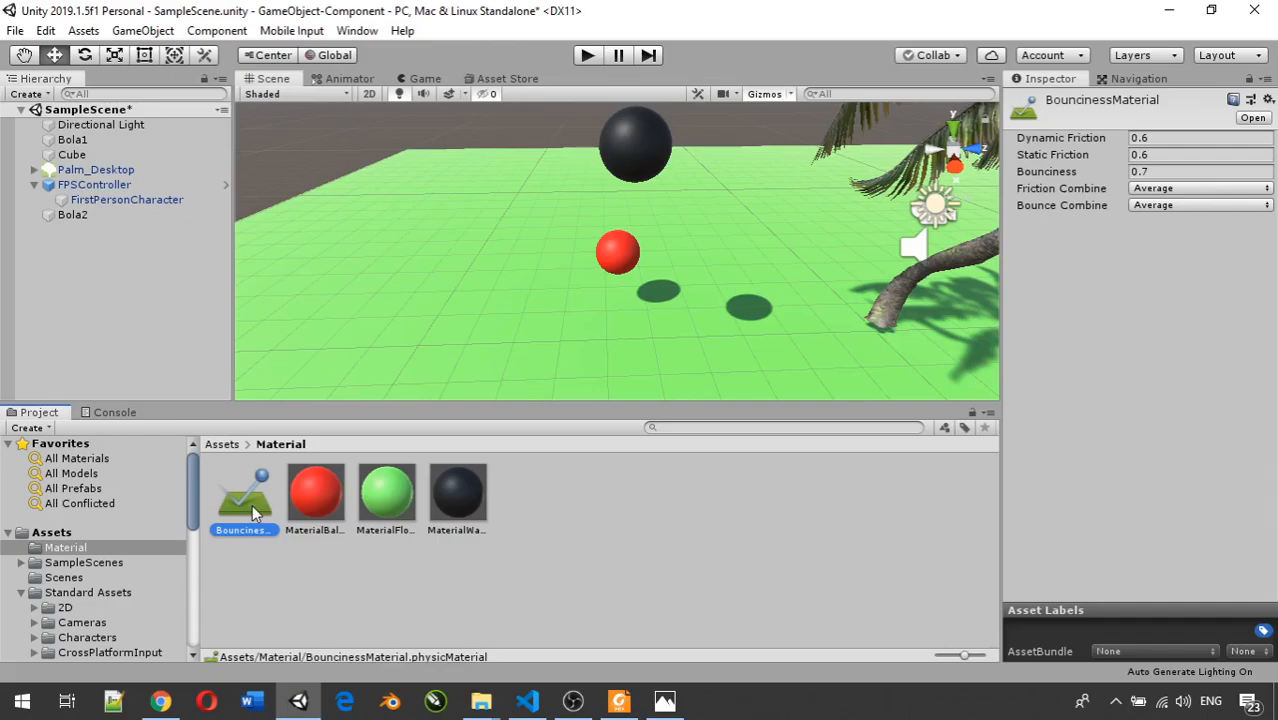
left_click(620, 252)
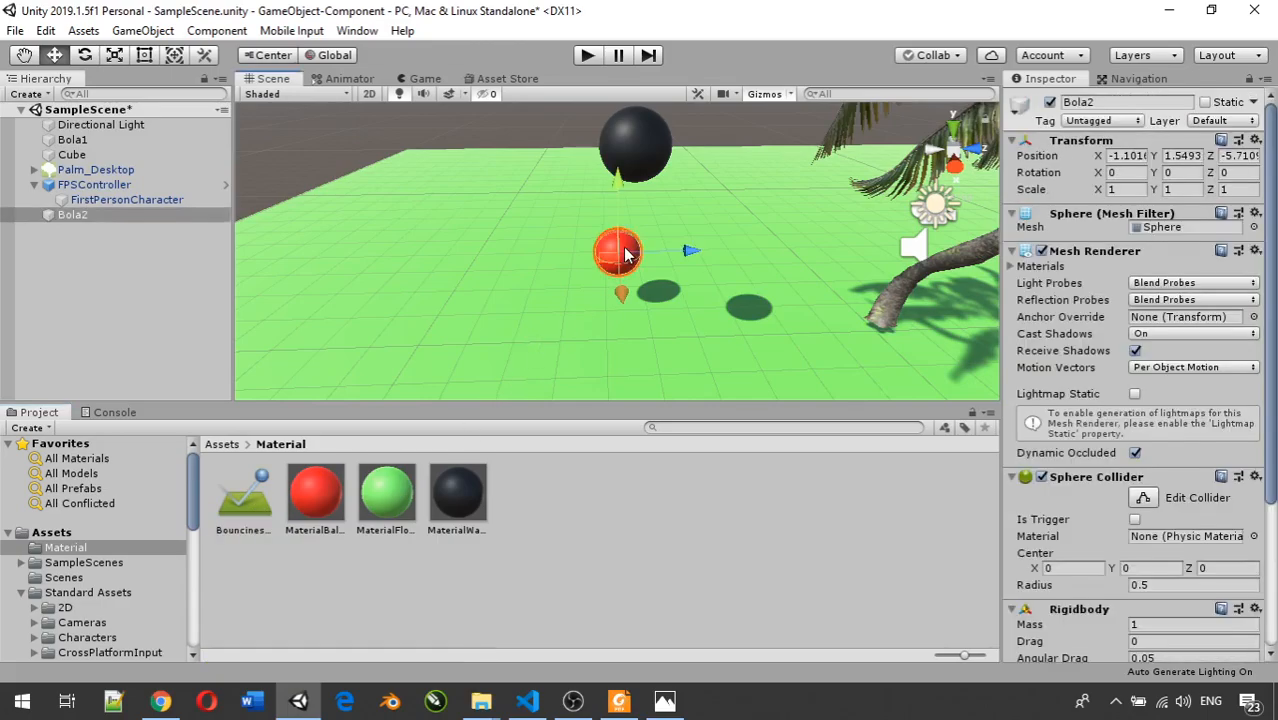
scroll(1098, 500, "down", 5)
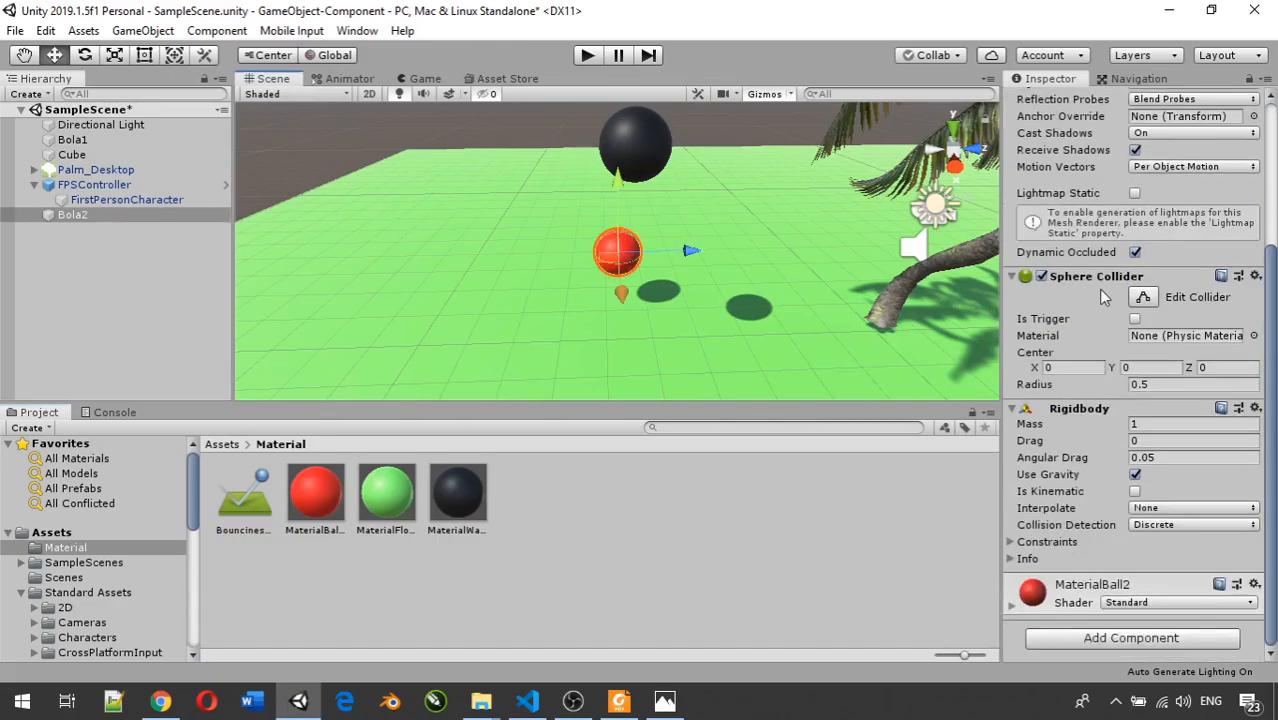
left_click(248, 500)
left_click_drag(248, 500, 1142, 342)
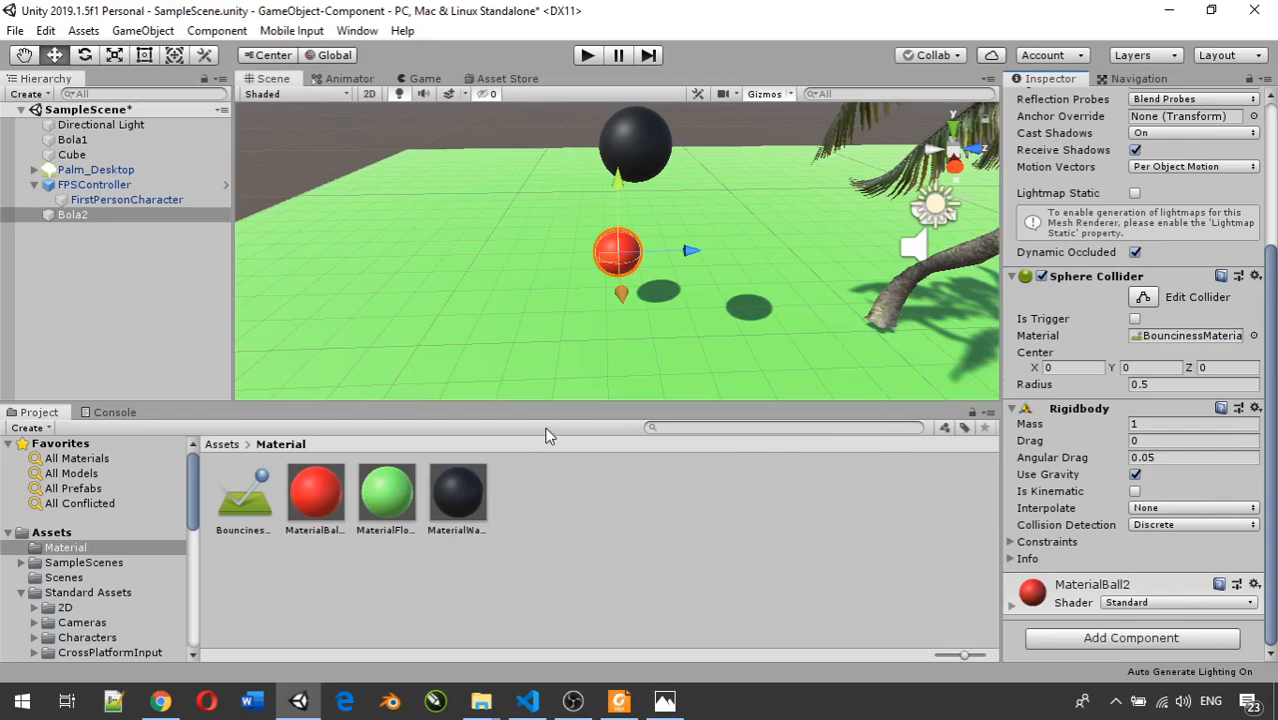
- Play-test the scene by walking the character into the black and red balls, and stop play mode
left_click(588, 56)
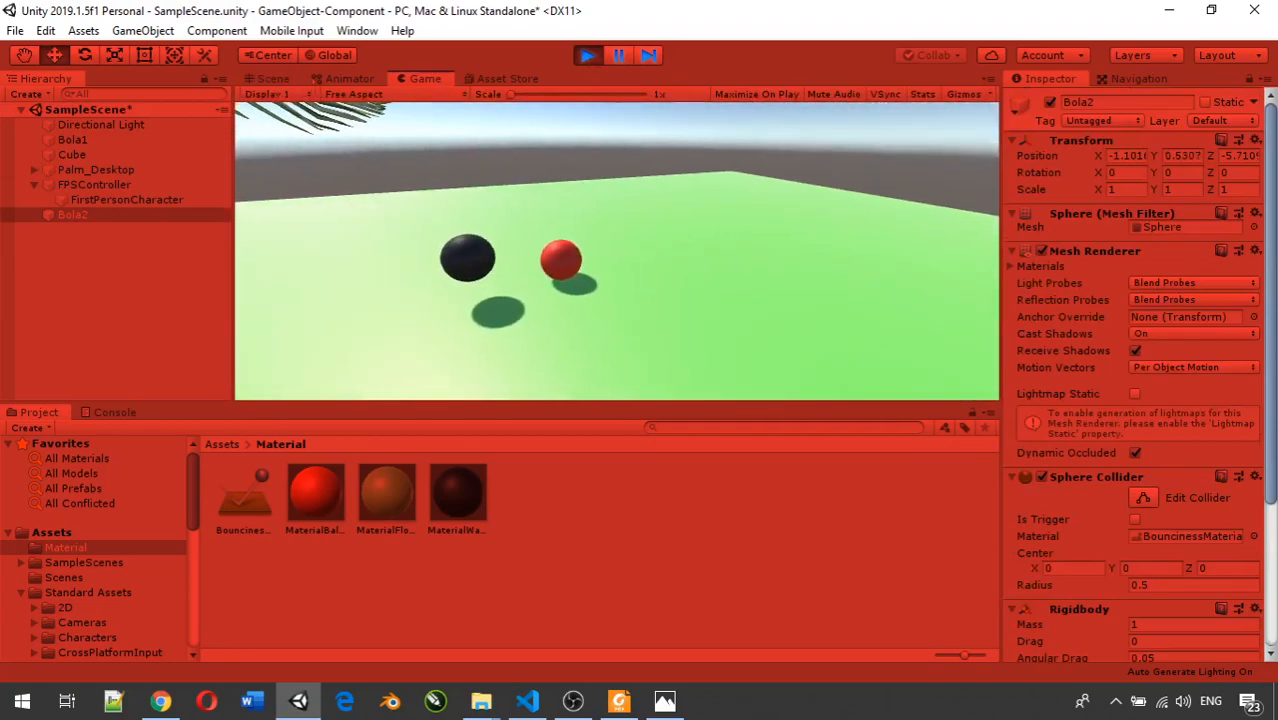
key("w")
key("w")
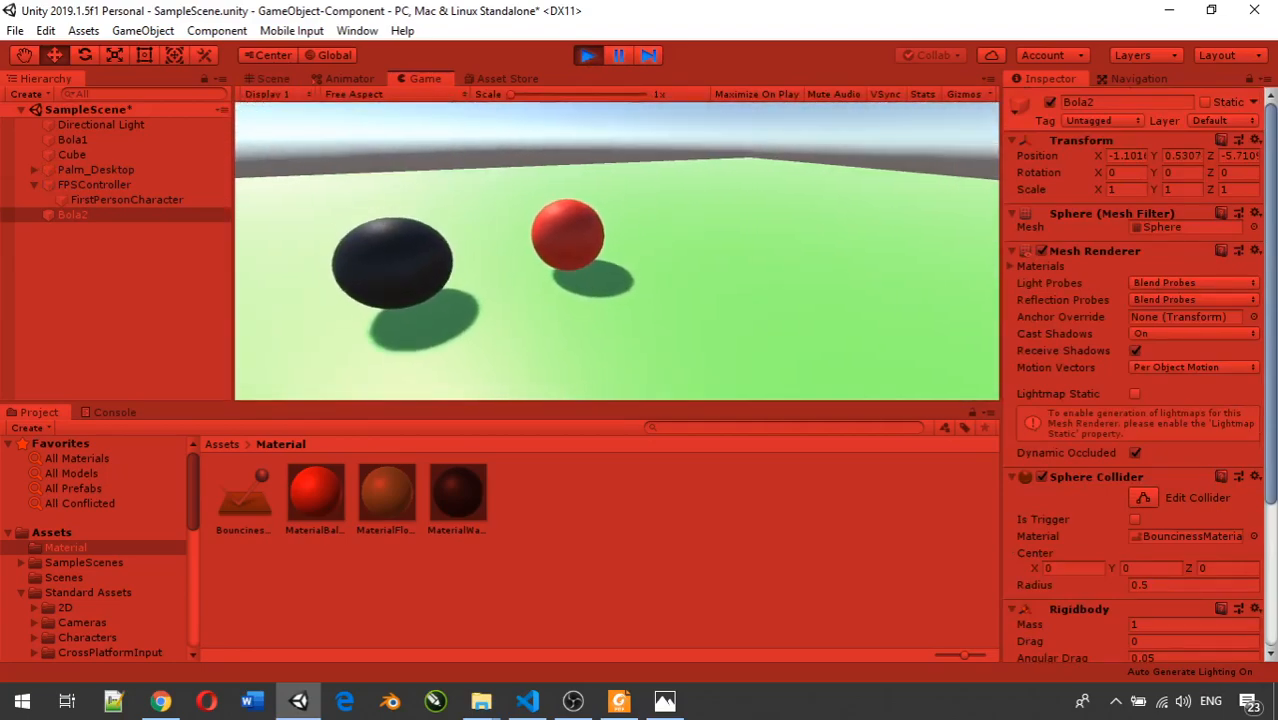
key("d")
key("w")
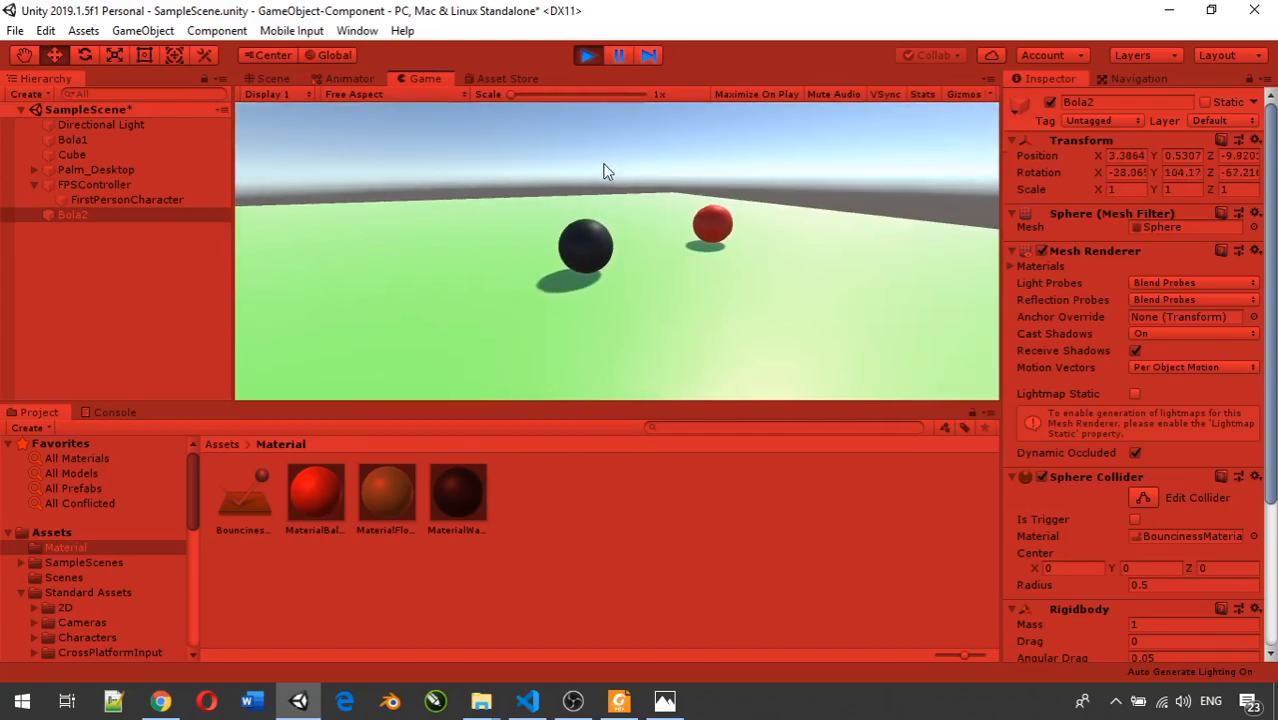
left_click(587, 55)
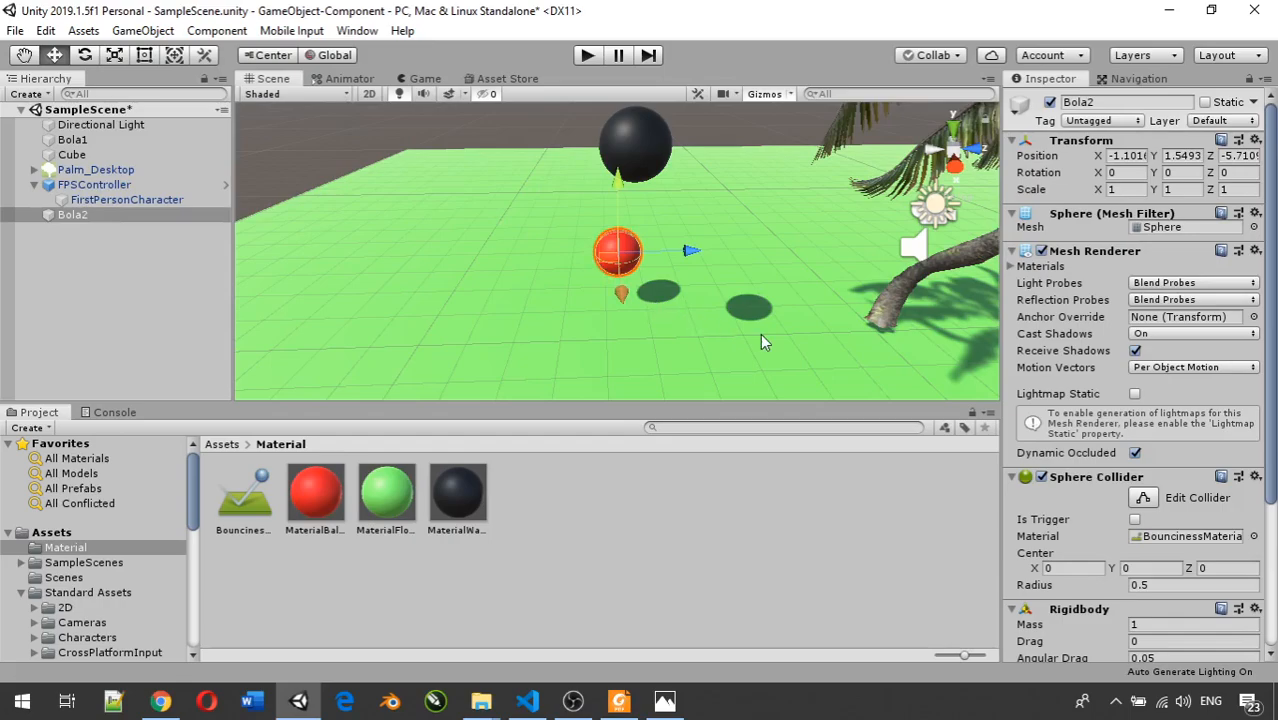
- Lower Bola2 to about Y 0.81 and enable Is Kinematic on its Rigidbody
scroll(1134, 539, "down", 4)
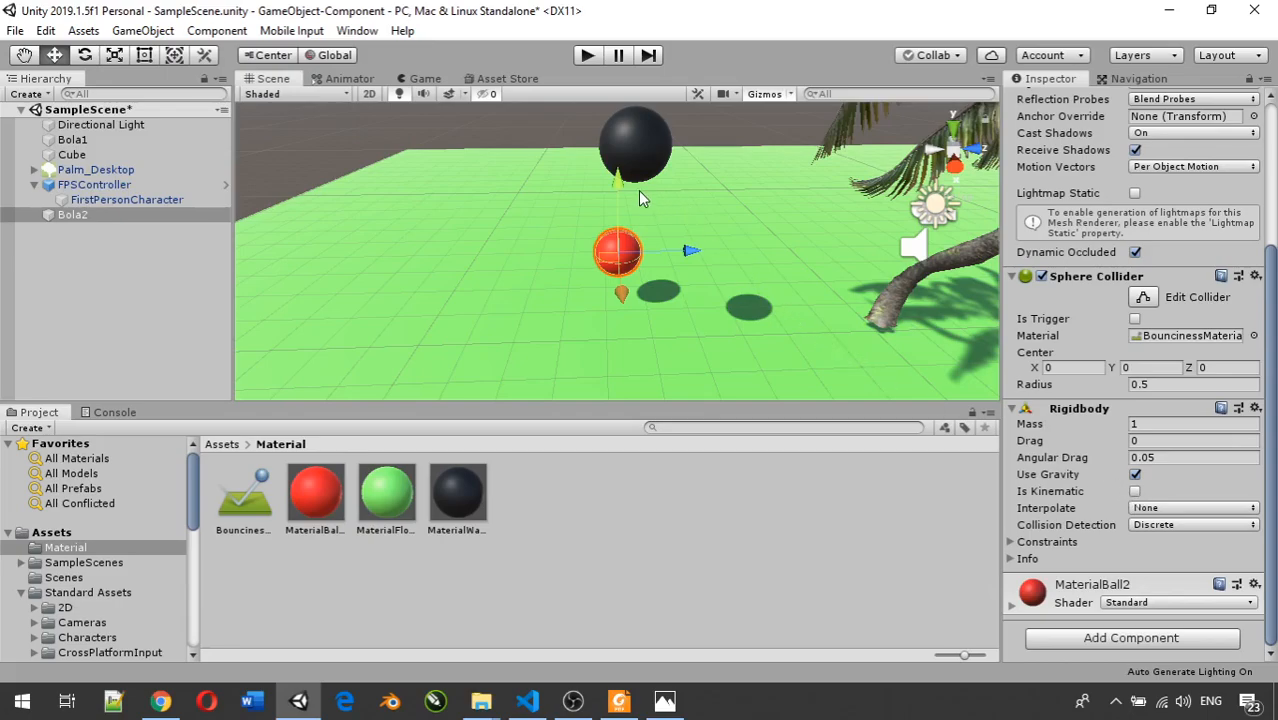
left_click_drag(619, 178, 621, 198)
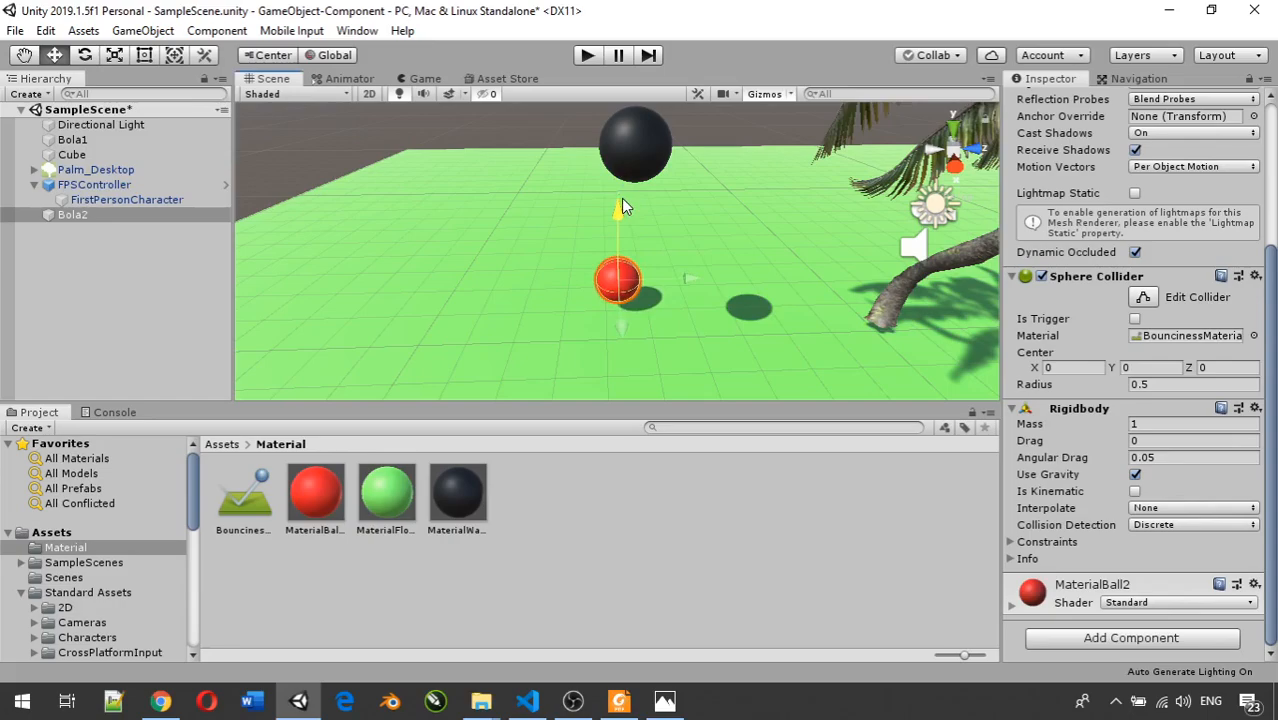
left_click(1136, 496)
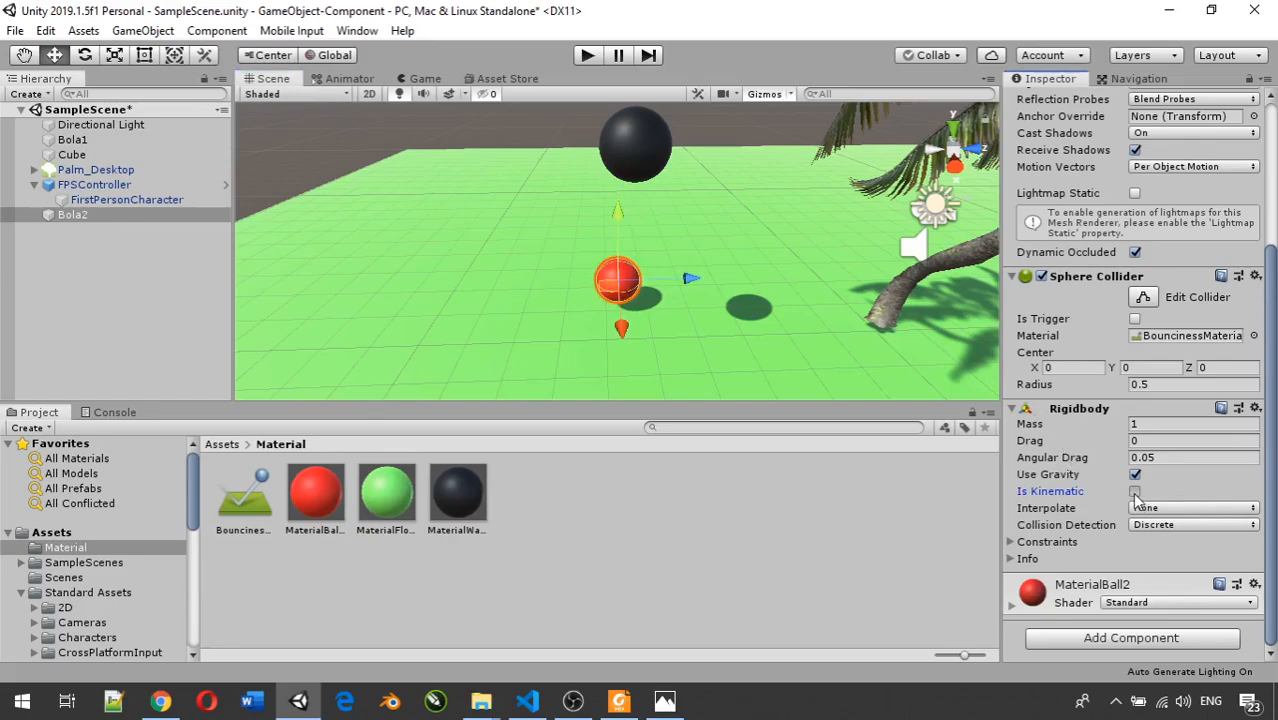
- Run the scene and move the character around and against both balls to compare kinematic Bola2 with Bola1, and stop play mode
left_click(588, 55)
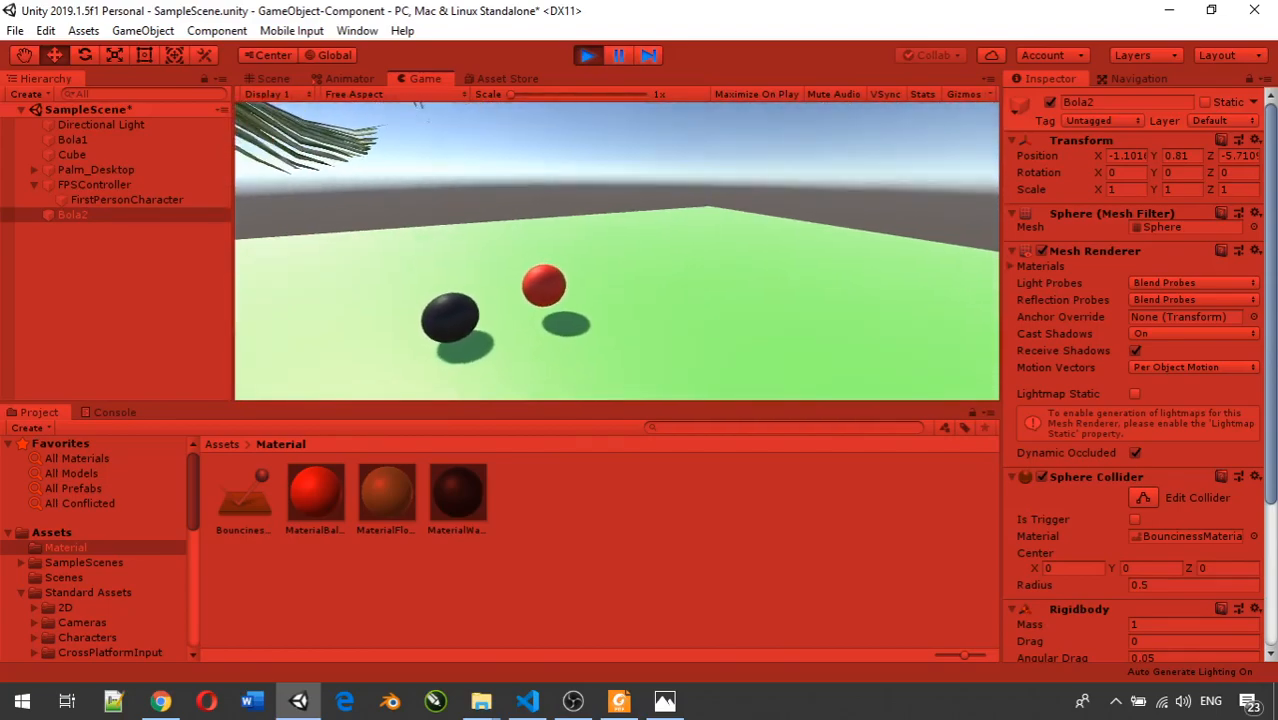
key("w")
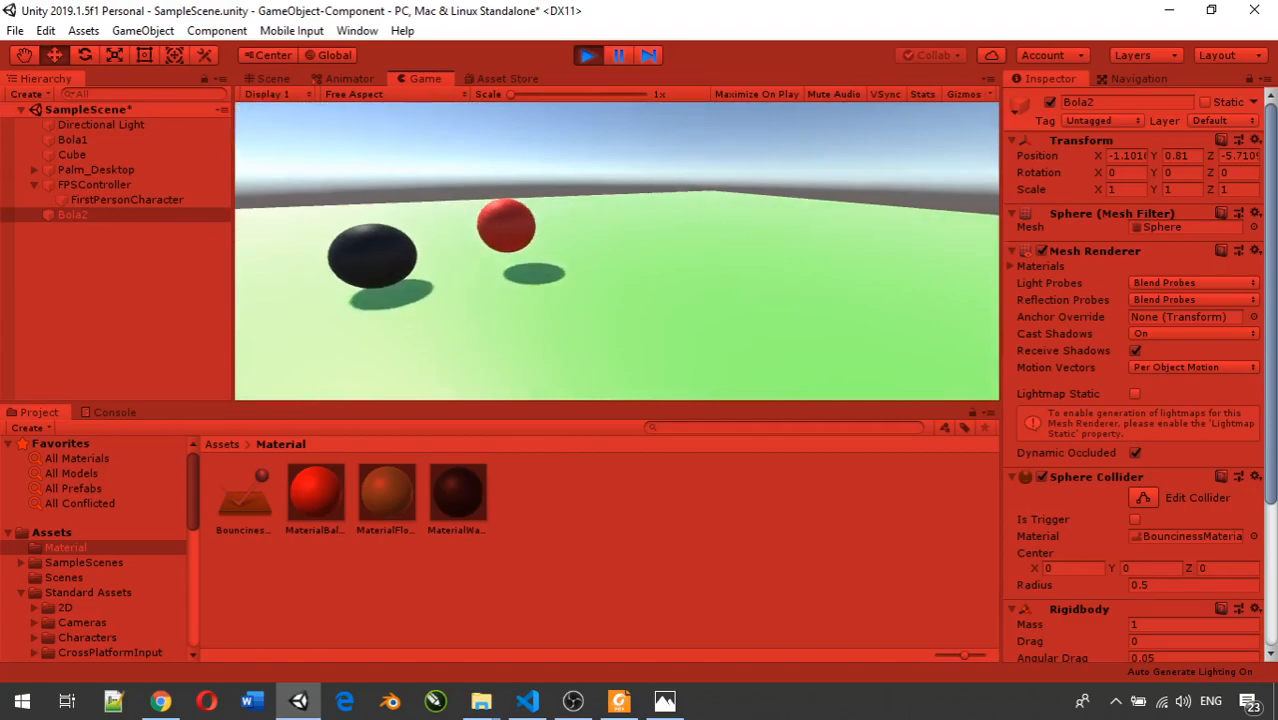
key("s")
key("a")
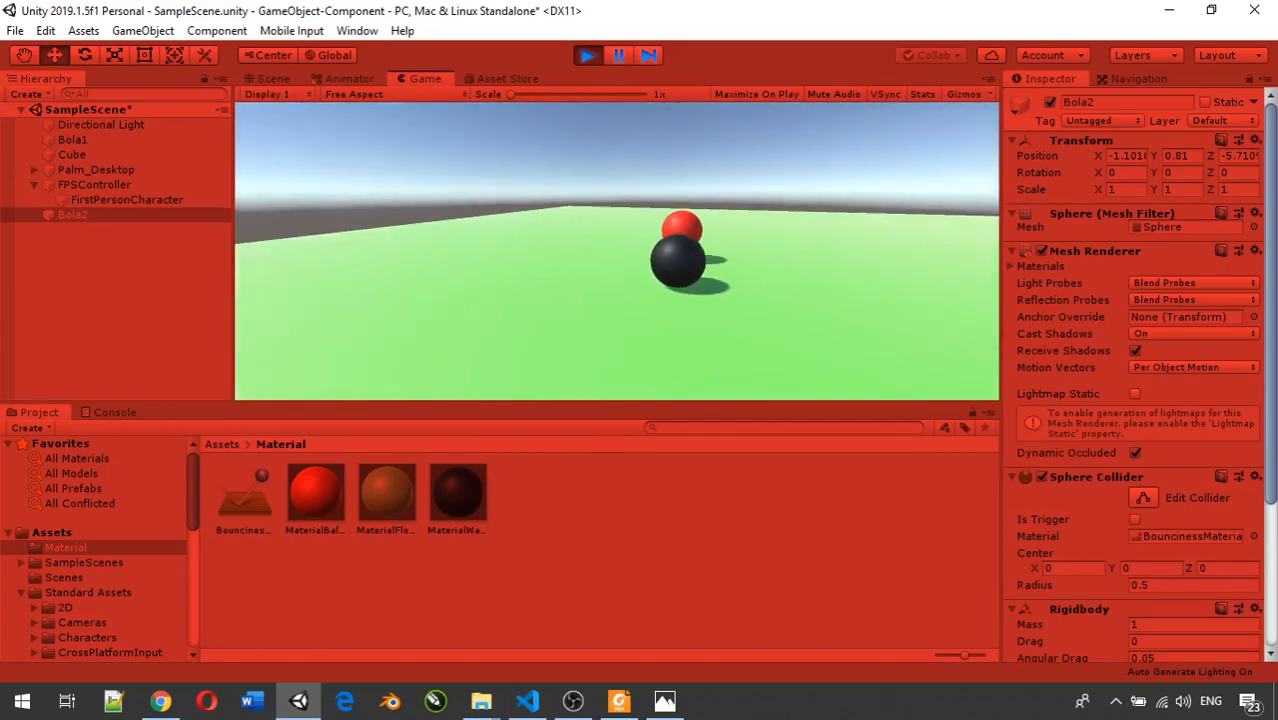
key("a")
key("d")
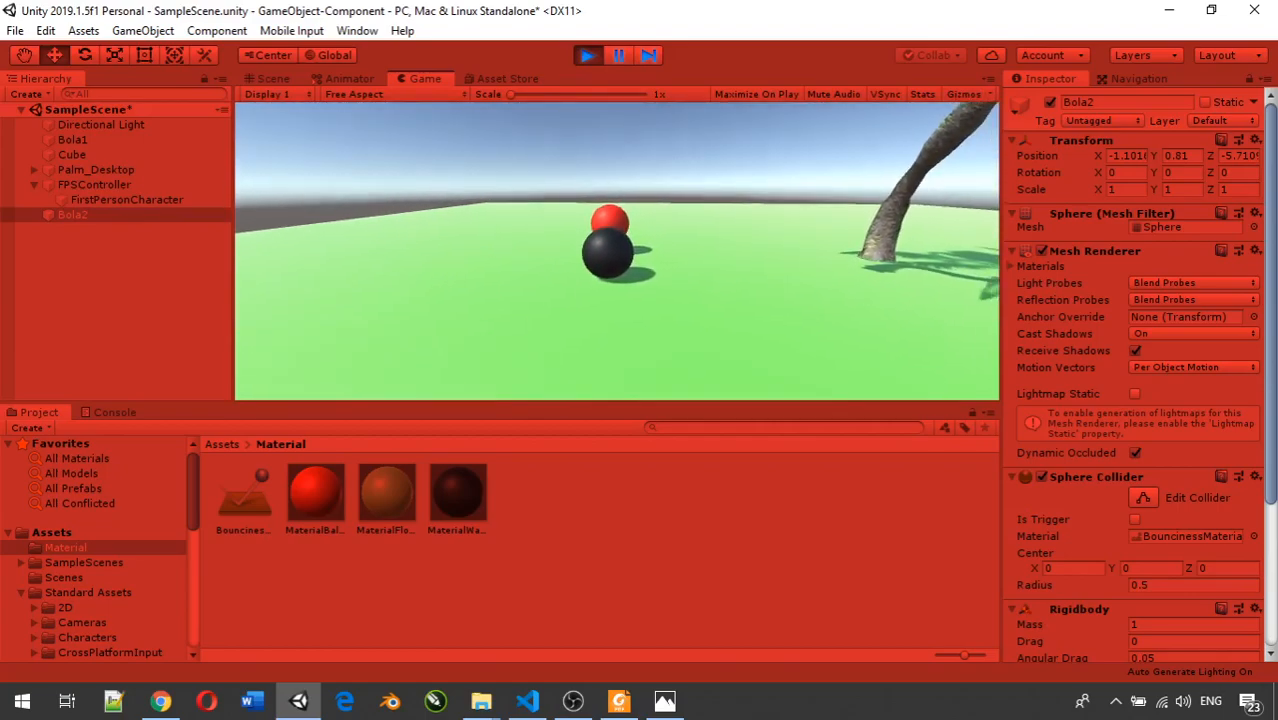
key("w")
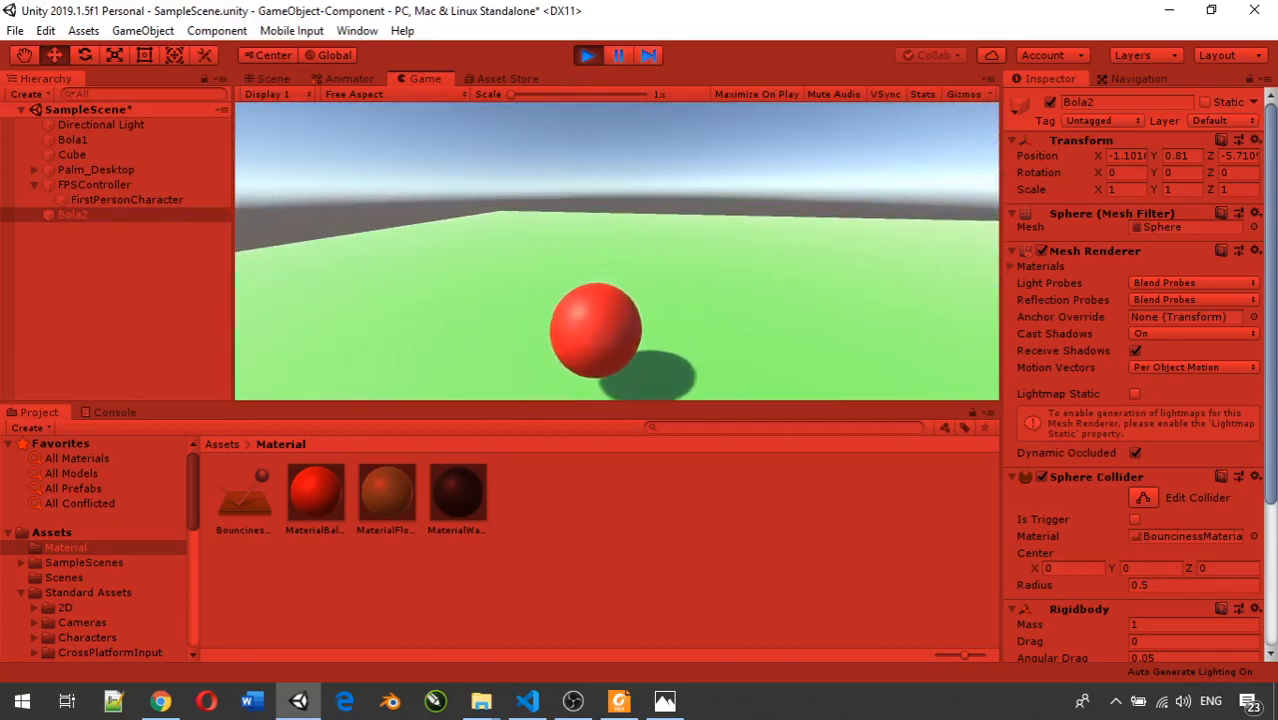
key("w")
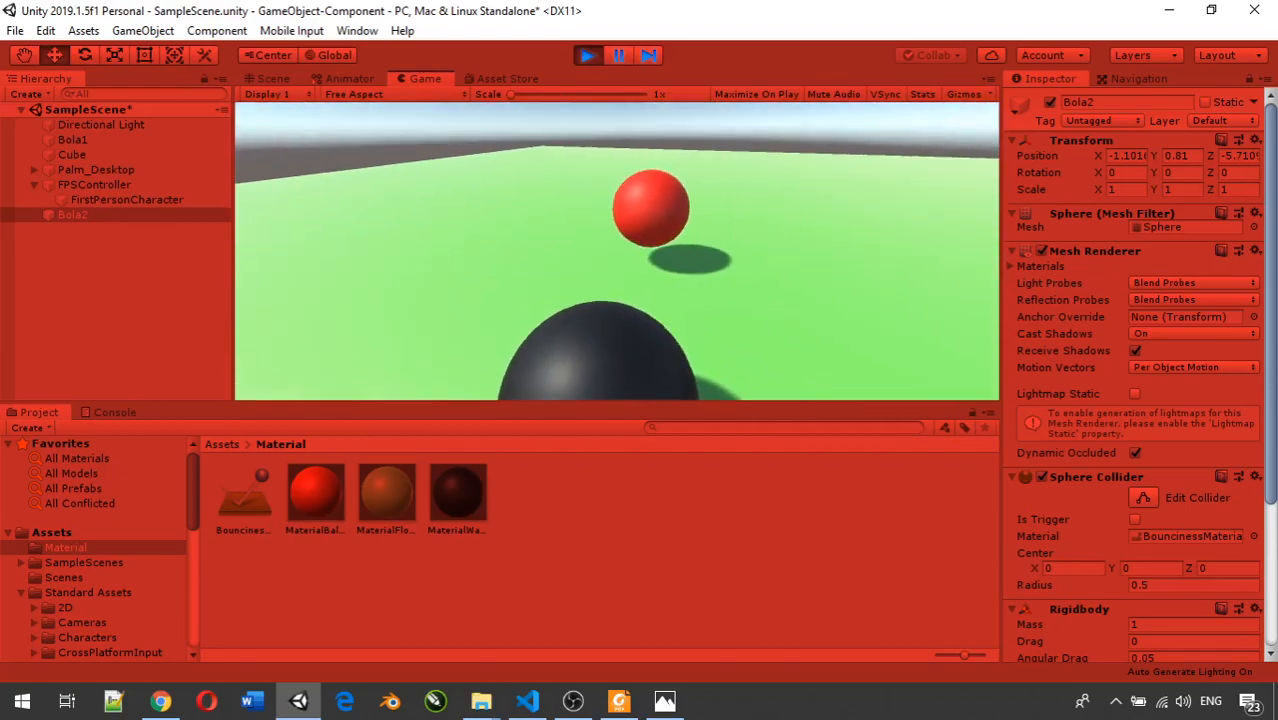
key("a")
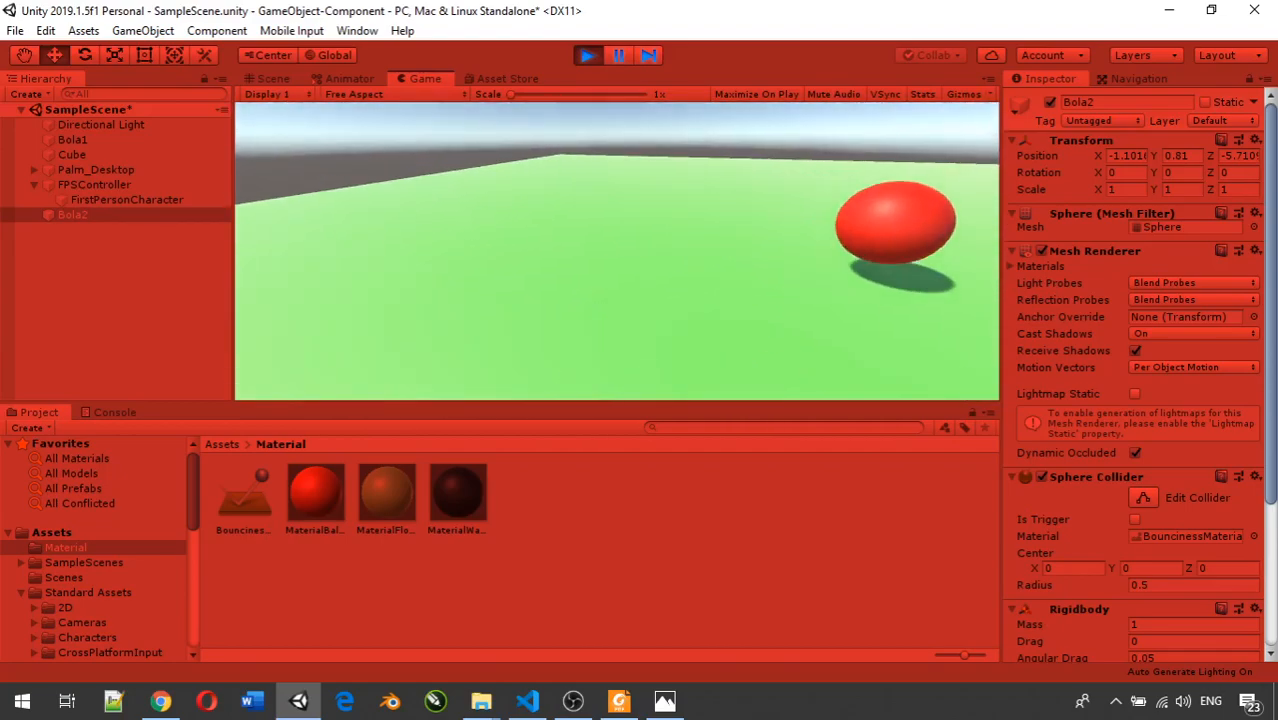
key("d")
key("s")
key("d")
key("a")
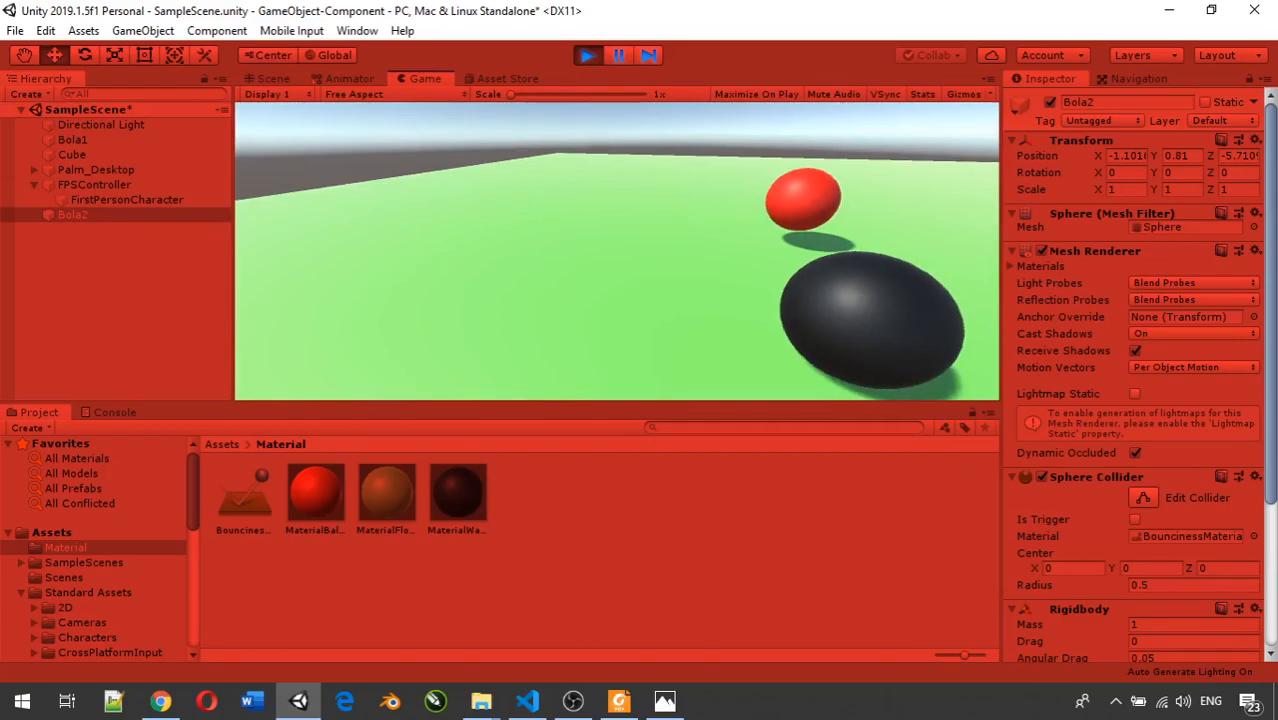
key("d")
key("d")
key("a")
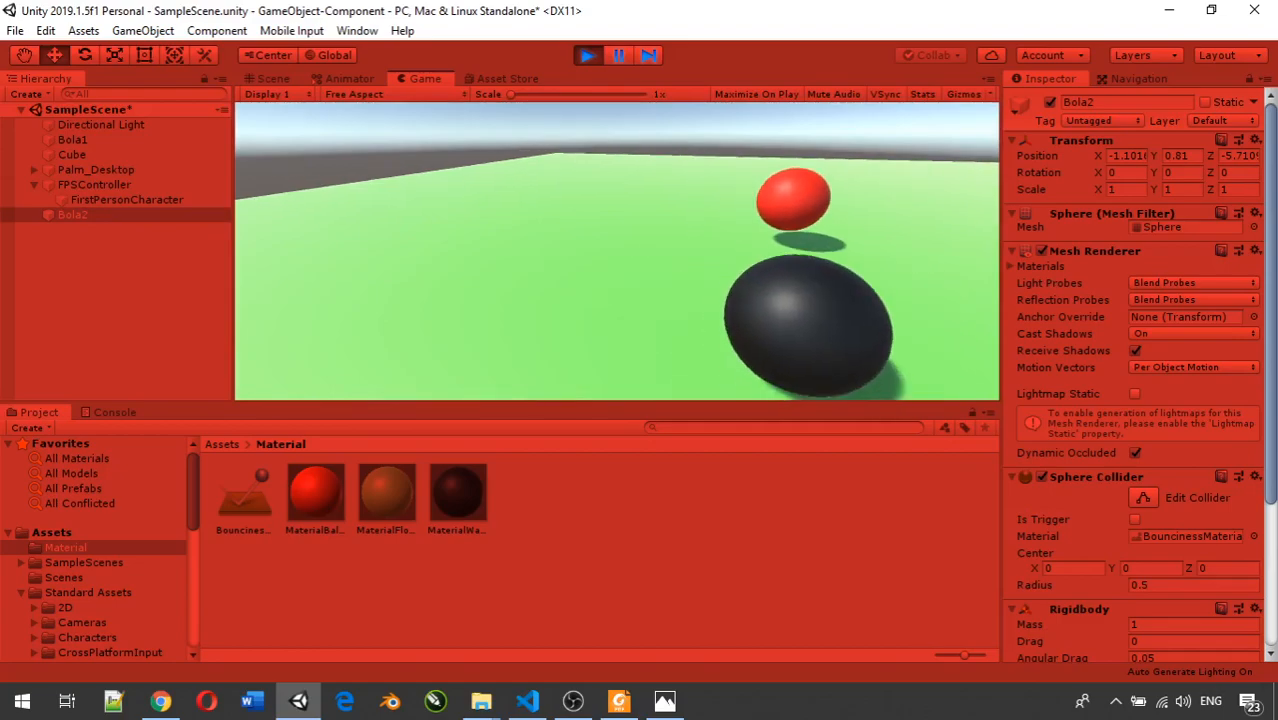
key("d")
key("w")
key("s")
key("d")
key("a")
key("d")
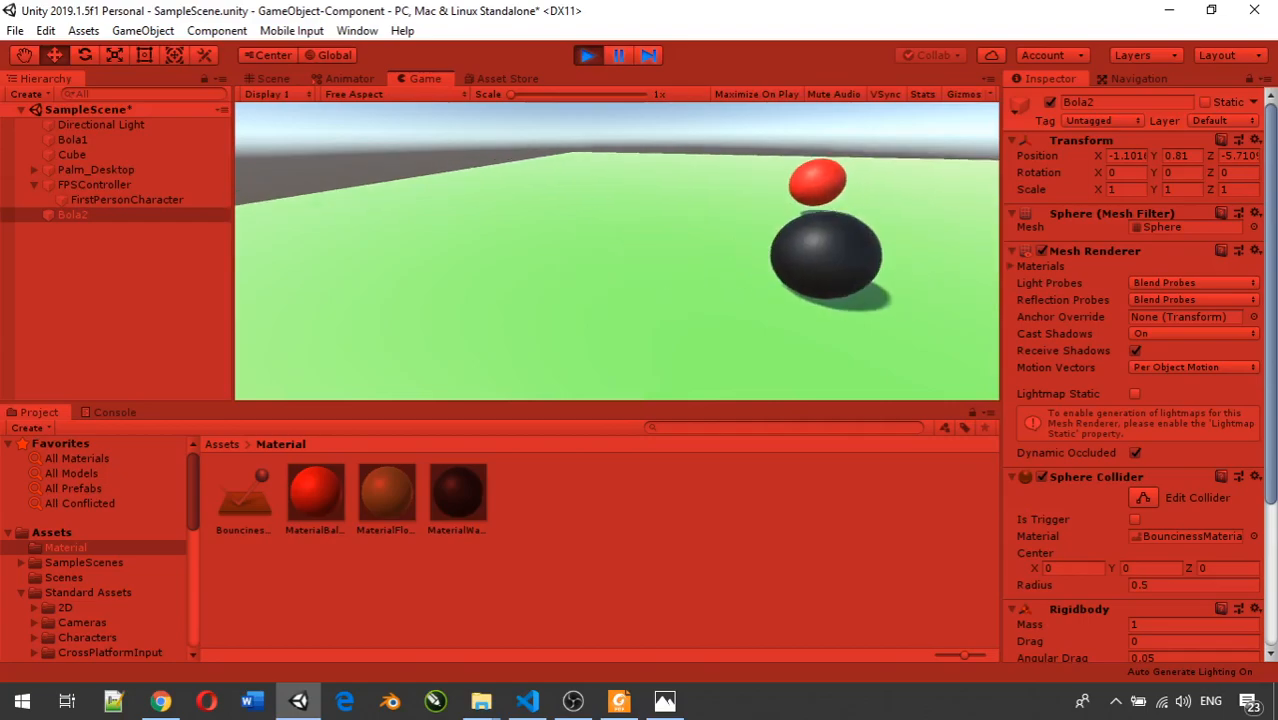
key("w")
key("s")
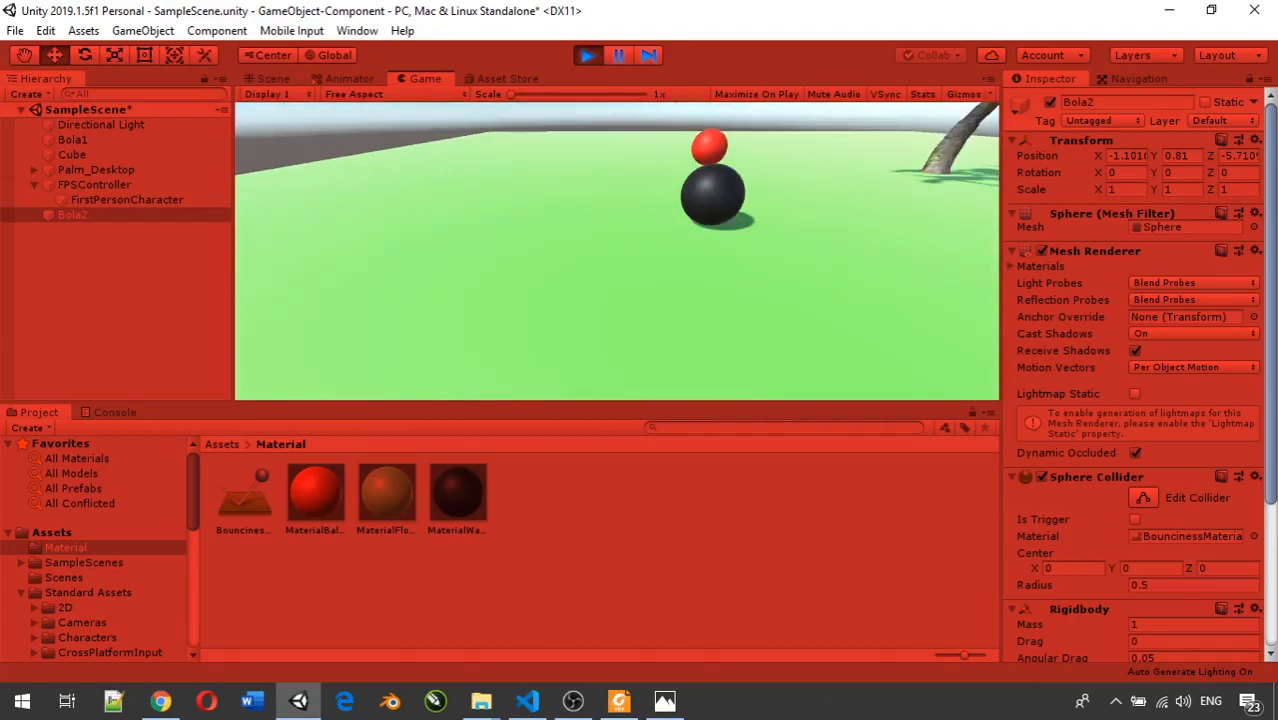
key("w")
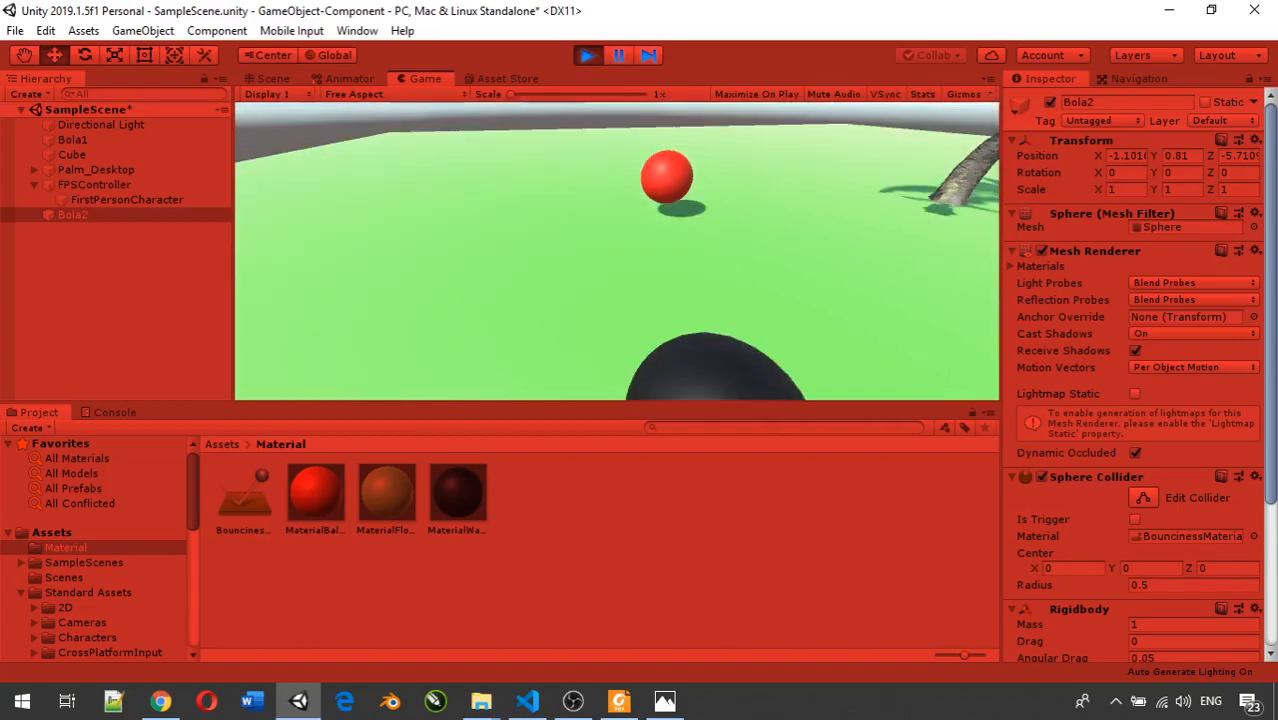
key("s")
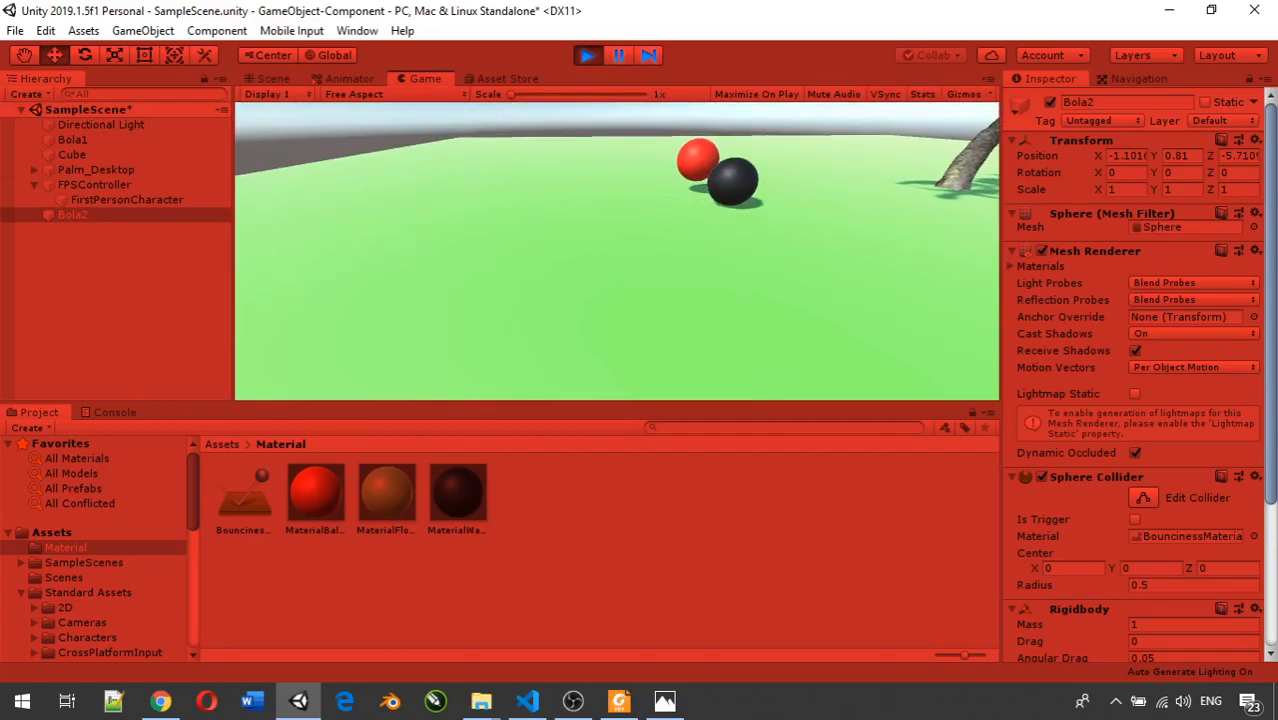
key("w")
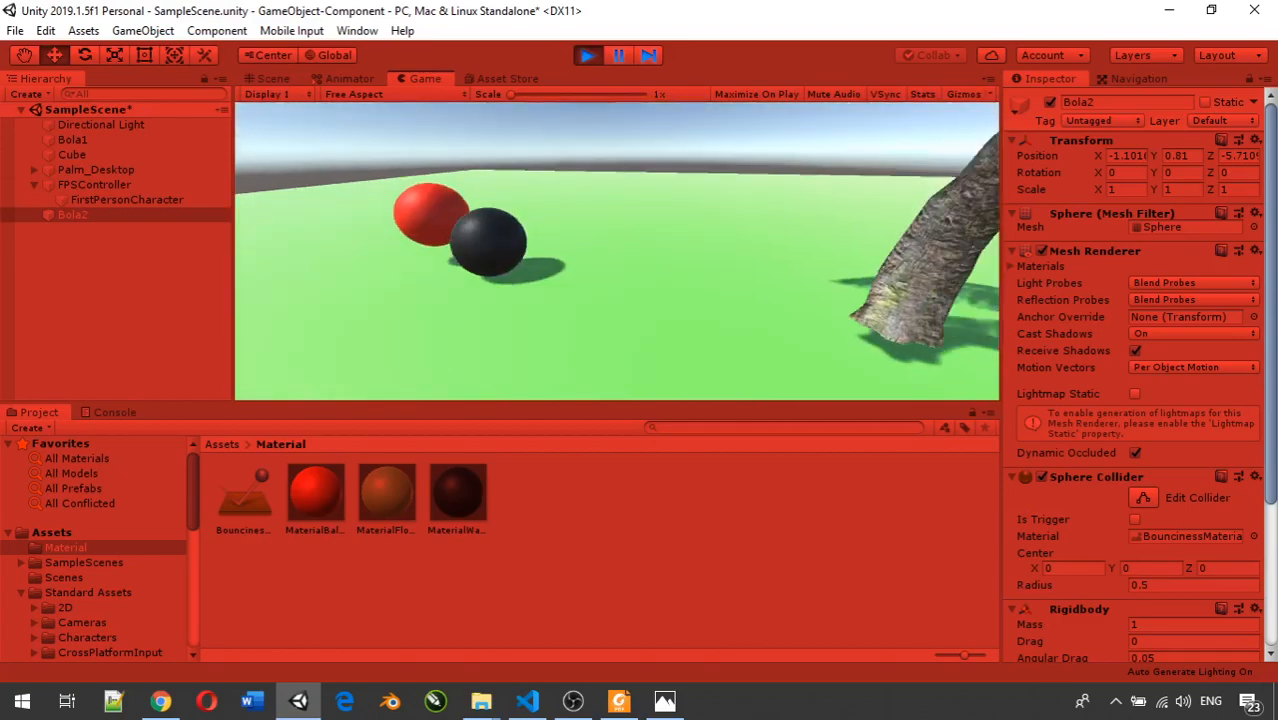
key("d")
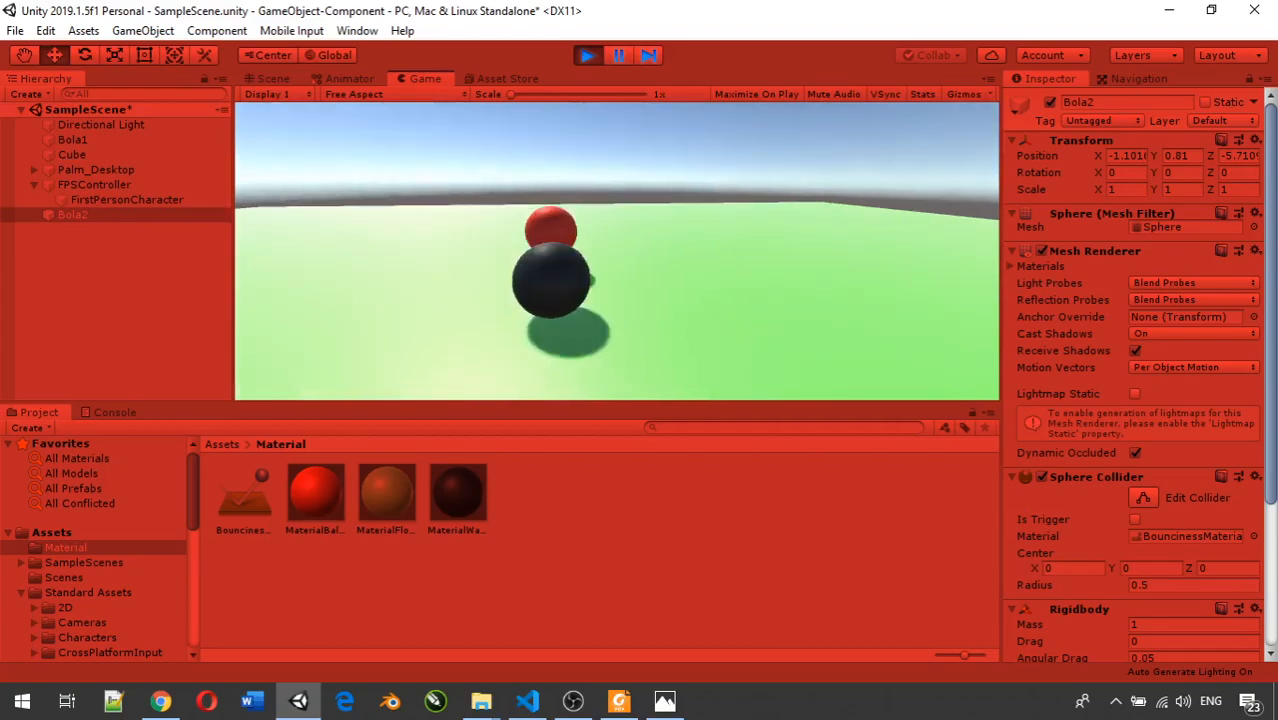
key("w")
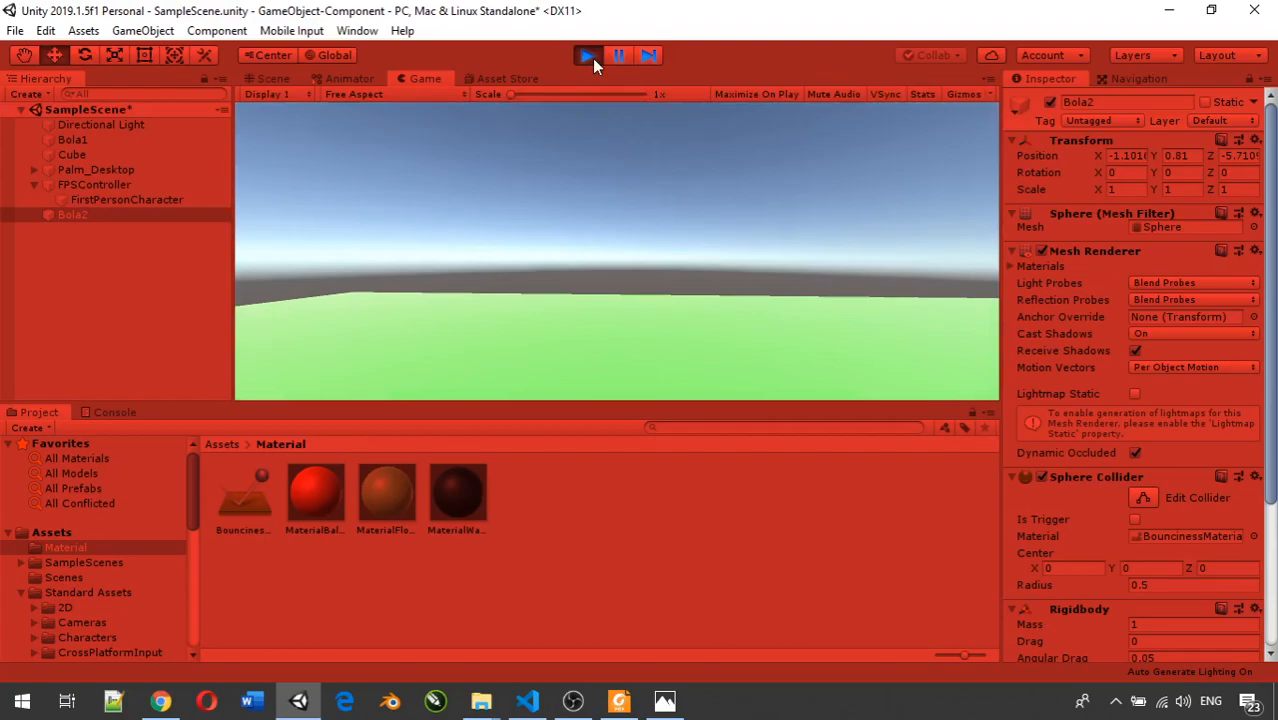
left_click(590, 57)
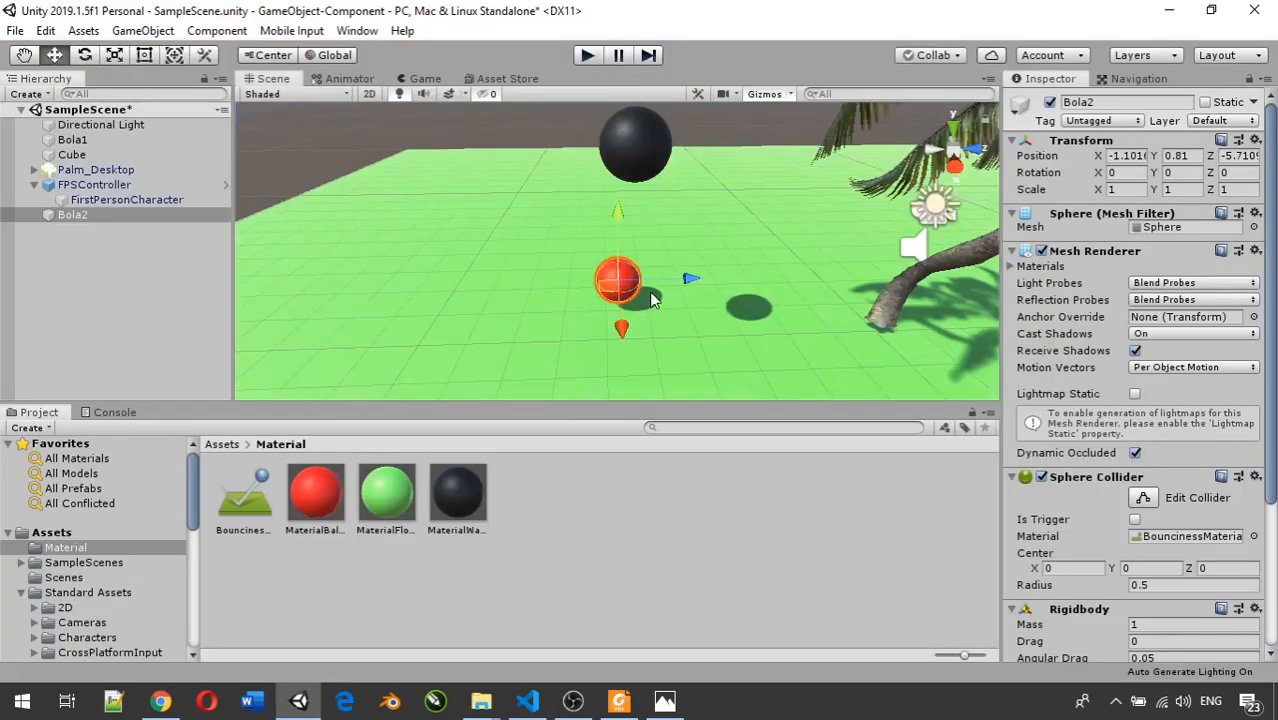
- Turn off Is Kinematic on Bola2's Rigidbody
scroll(1176, 502, "down", 4)
left_click(1135, 491)
left_click(1135, 491)
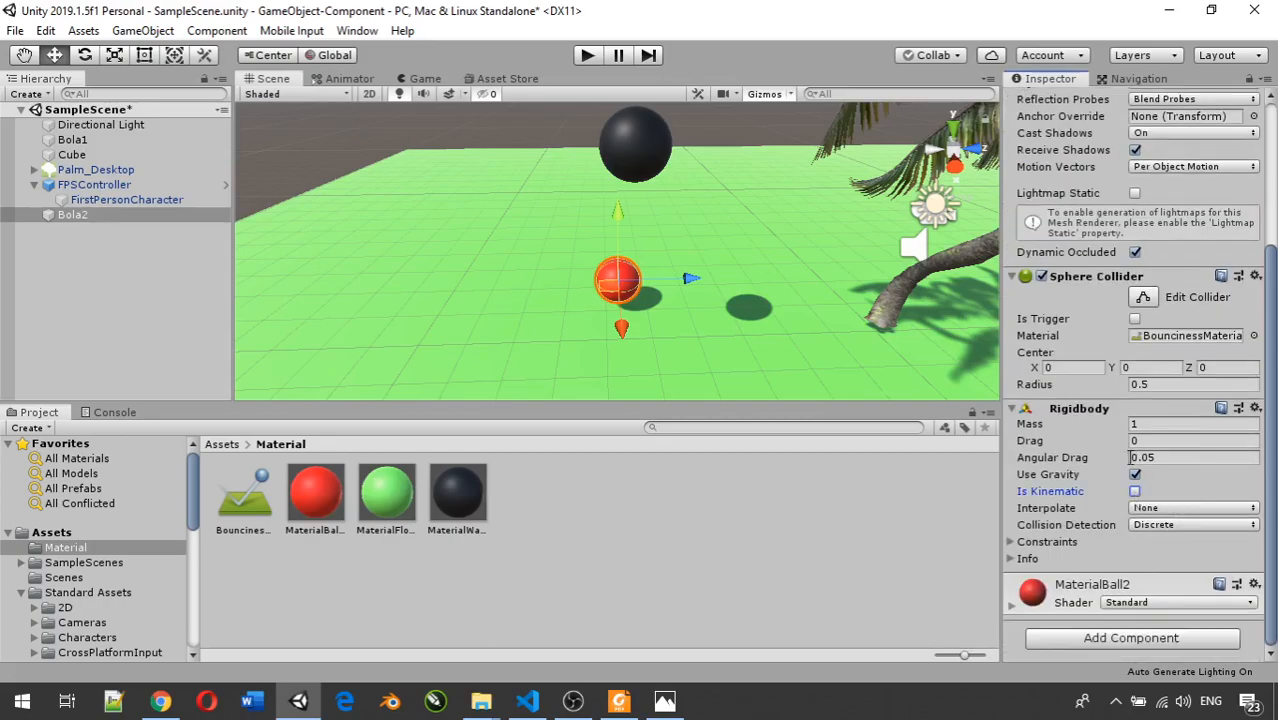
- Disable Bola2's Sphere Collider and run the scene briefly to test the ball without it
left_click(1041, 277)
left_click(587, 56)
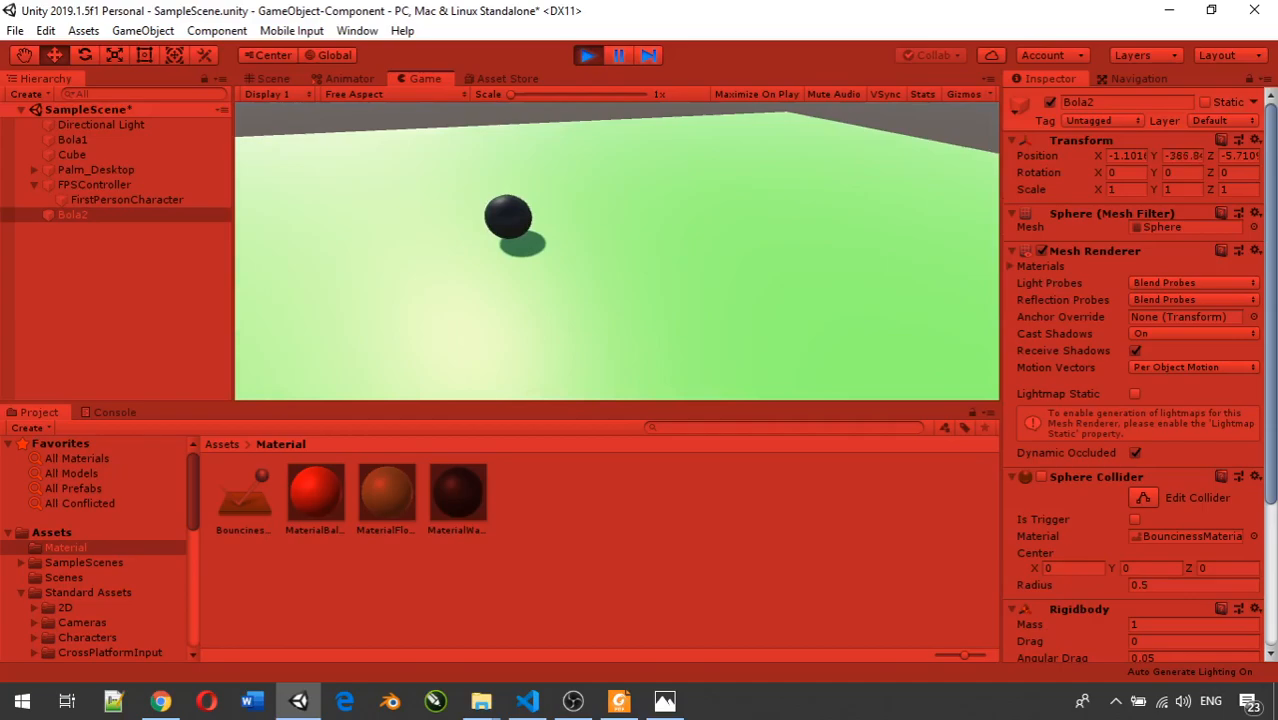
left_click(588, 58)
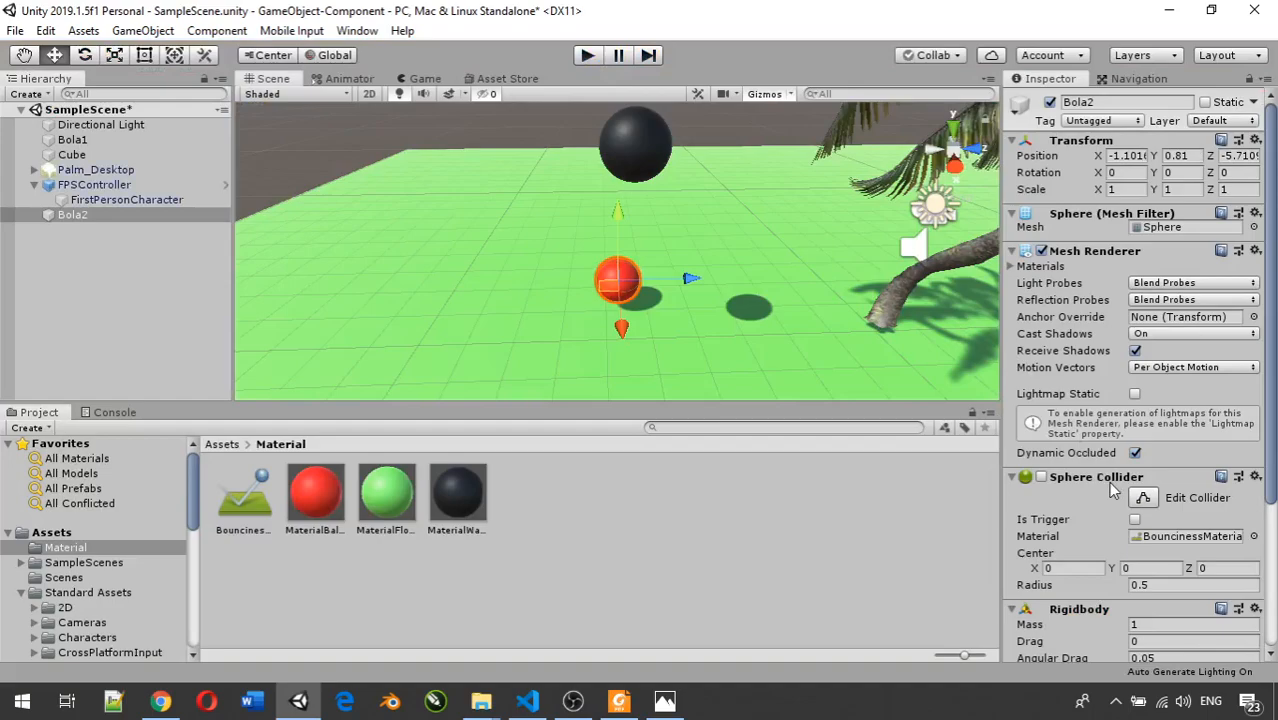
- Compare the collider settings of the green floor Cube with those of the red ball Bola2
scroll(1080, 485, "down", 3)
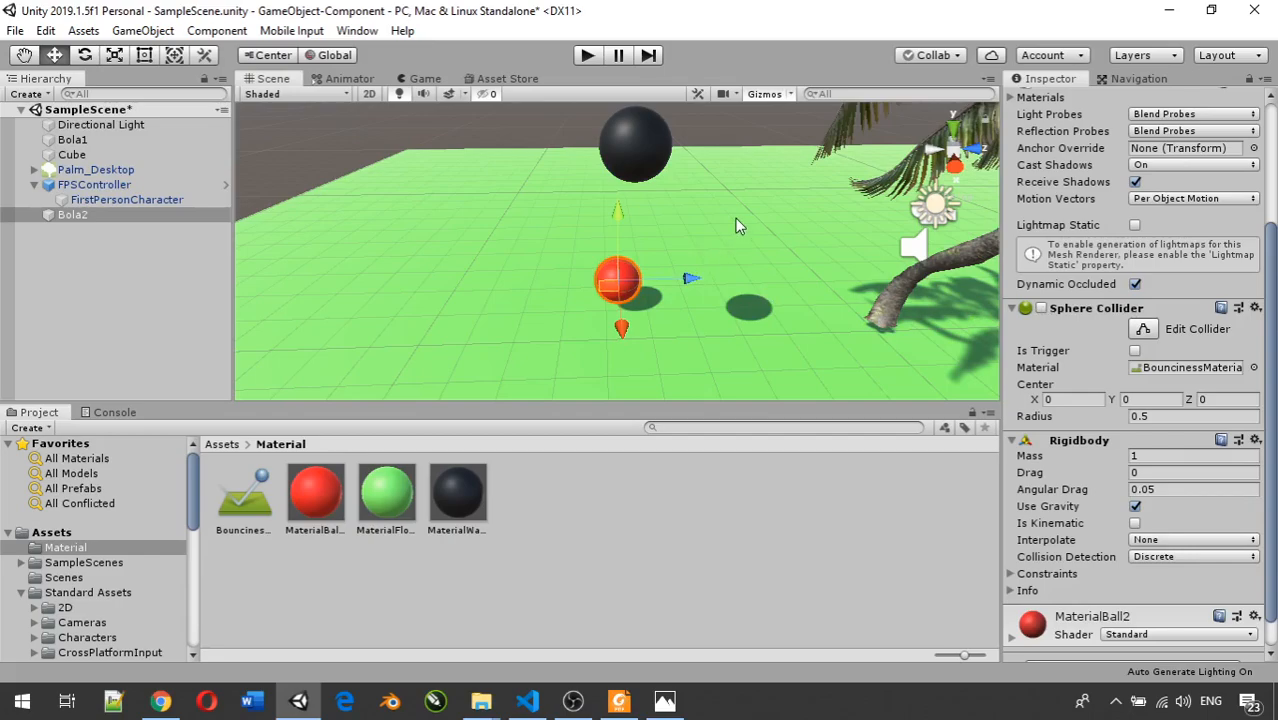
left_click(346, 202)
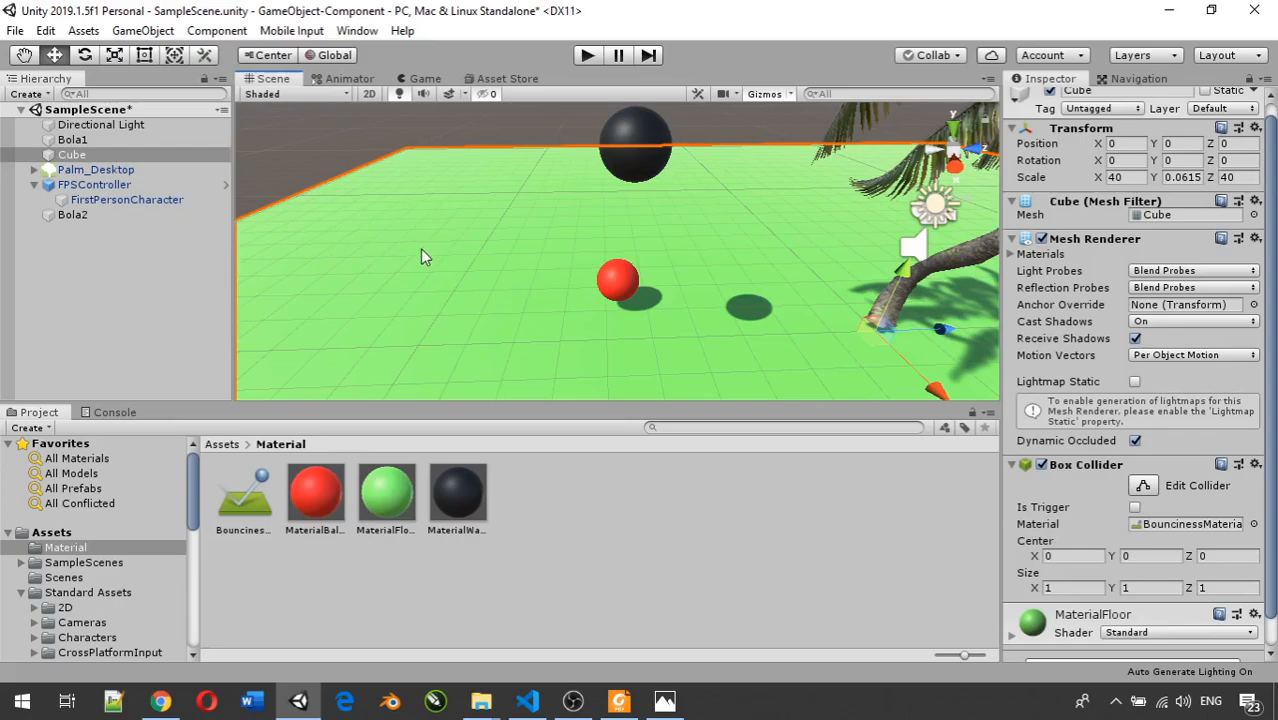
left_click(616, 298)
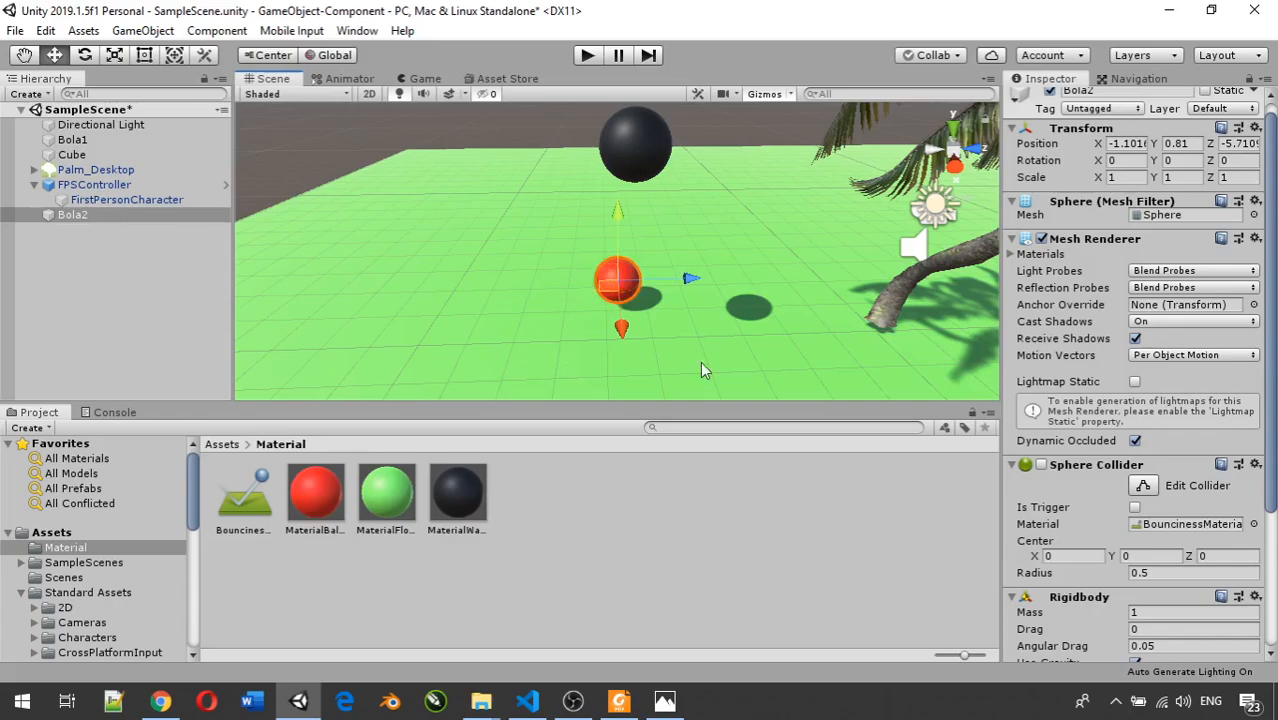
- Turn on Is Kinematic on Bola2's Rigidbody while its Sphere Collider stays disabled
scroll(1160, 487, "down", 3)
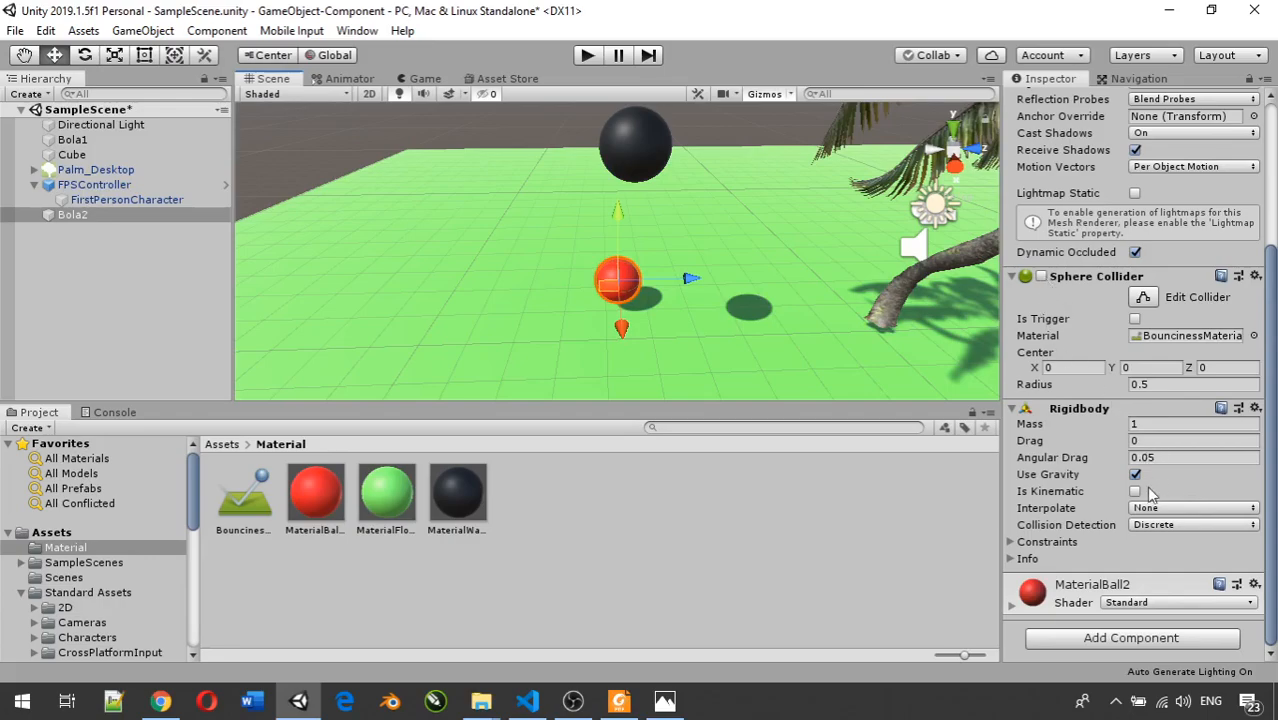
left_click(1135, 492)
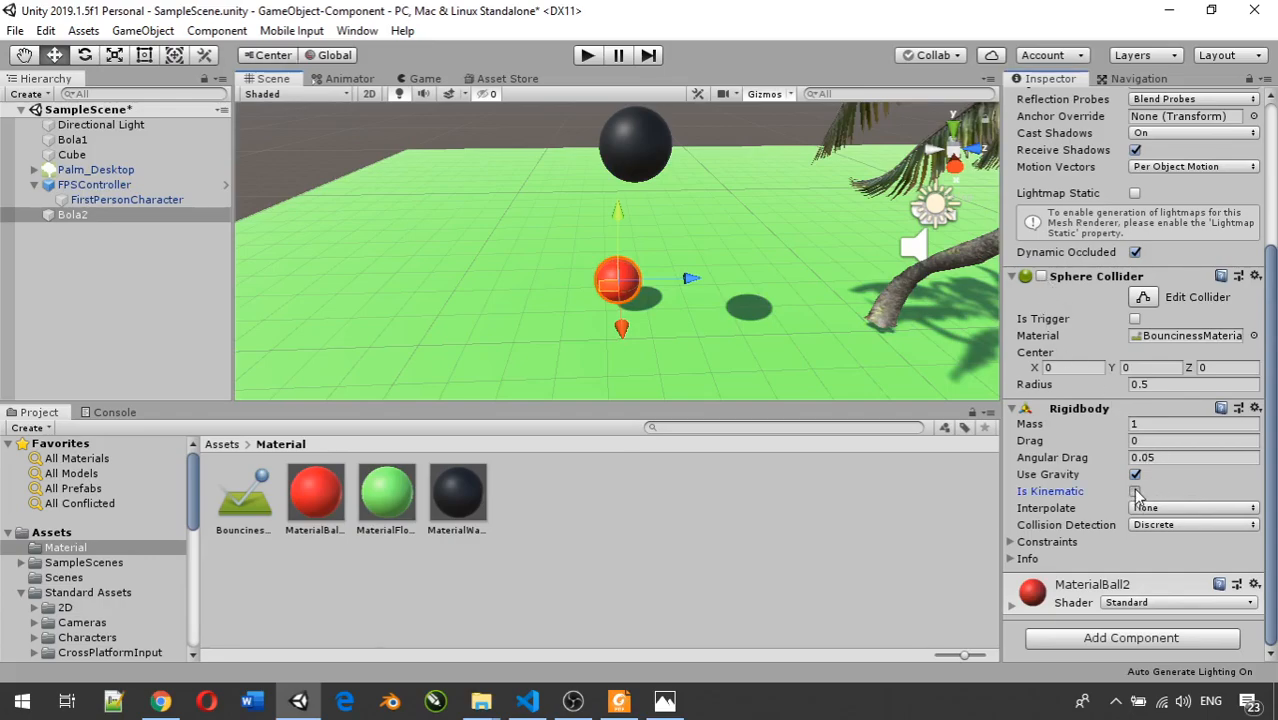
left_click(1136, 492)
- Run the scene, walk the character around and into both balls to test kinematic Bola2 without its collider, and stop play mode
left_click(587, 55)
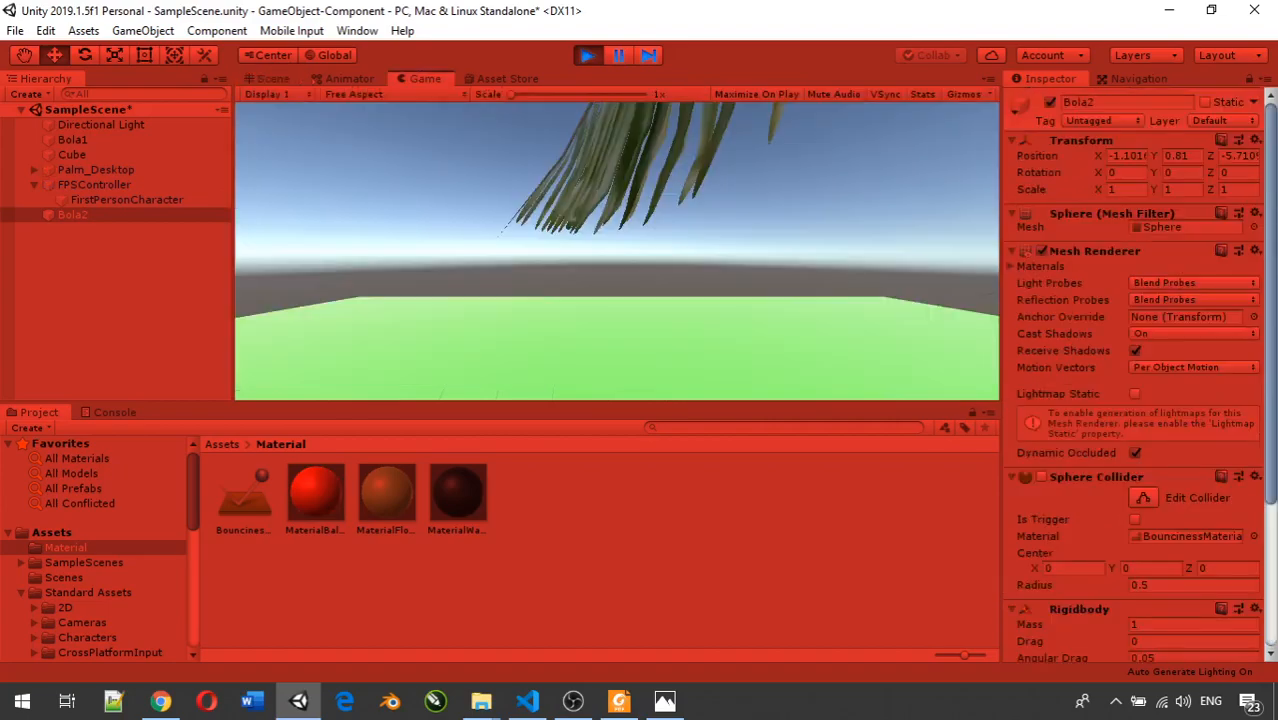
key("a")
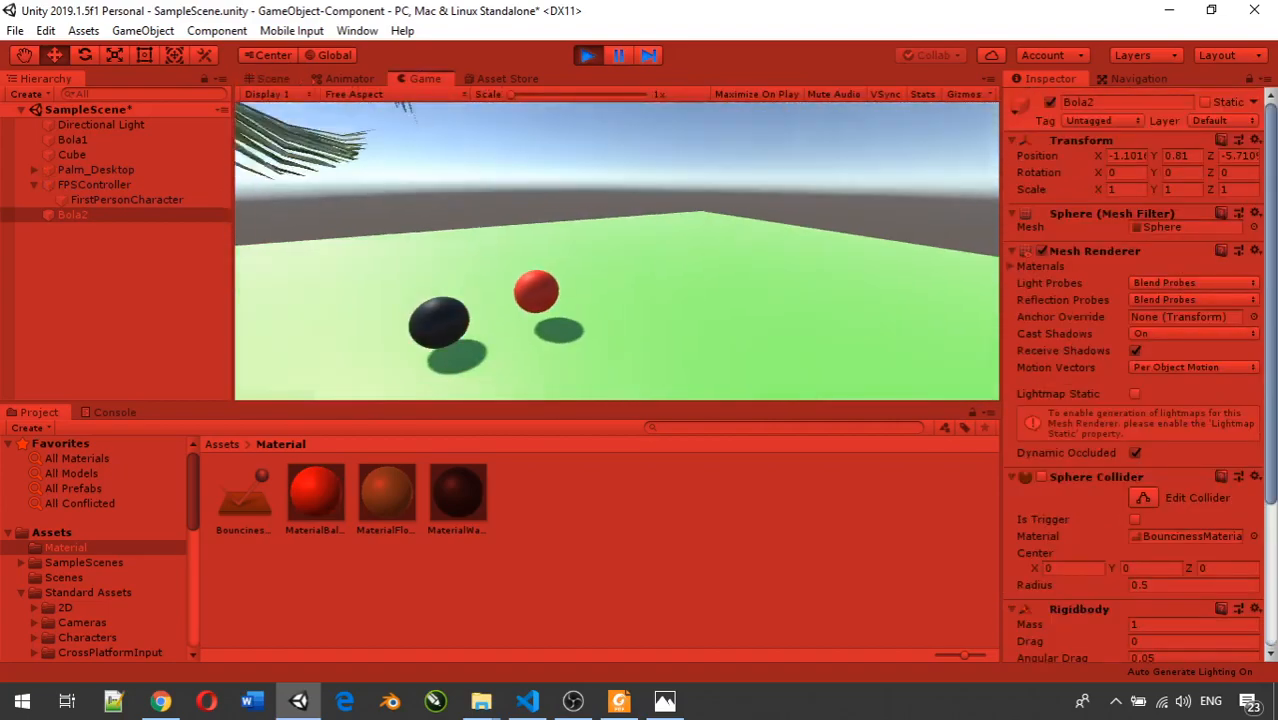
key("w")
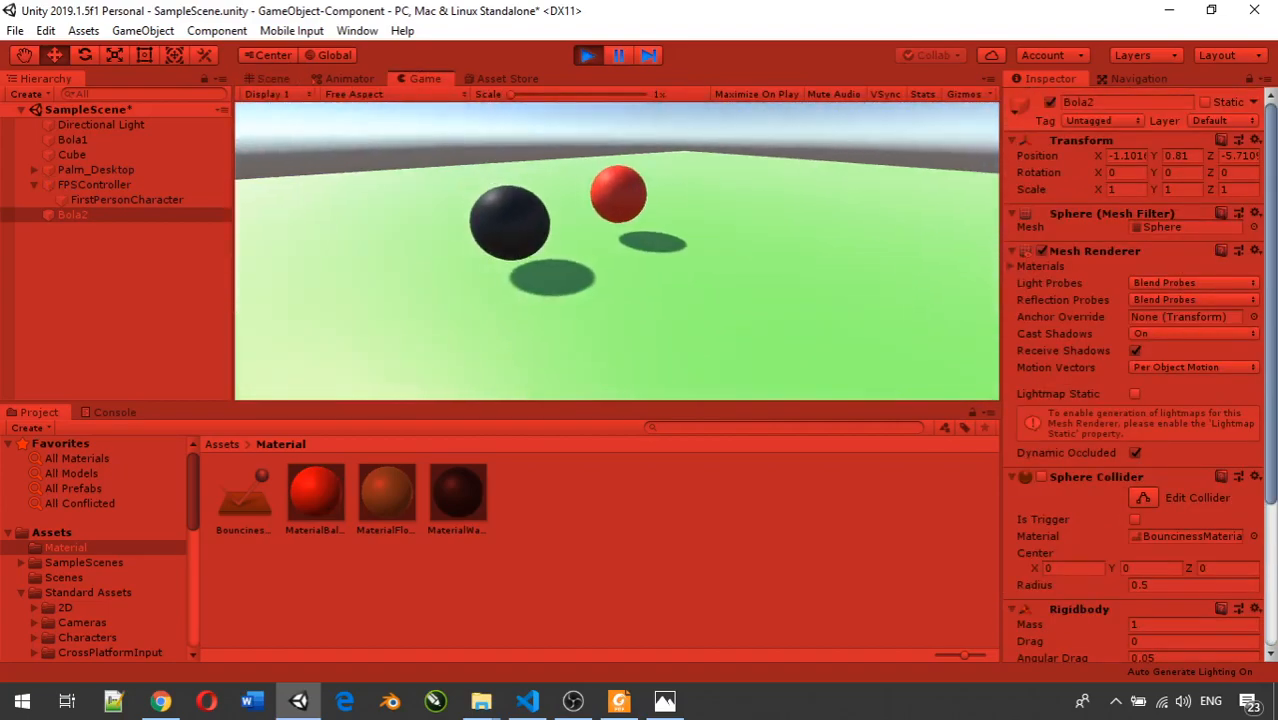
key("a")
key("a")
key("s")
key("d")
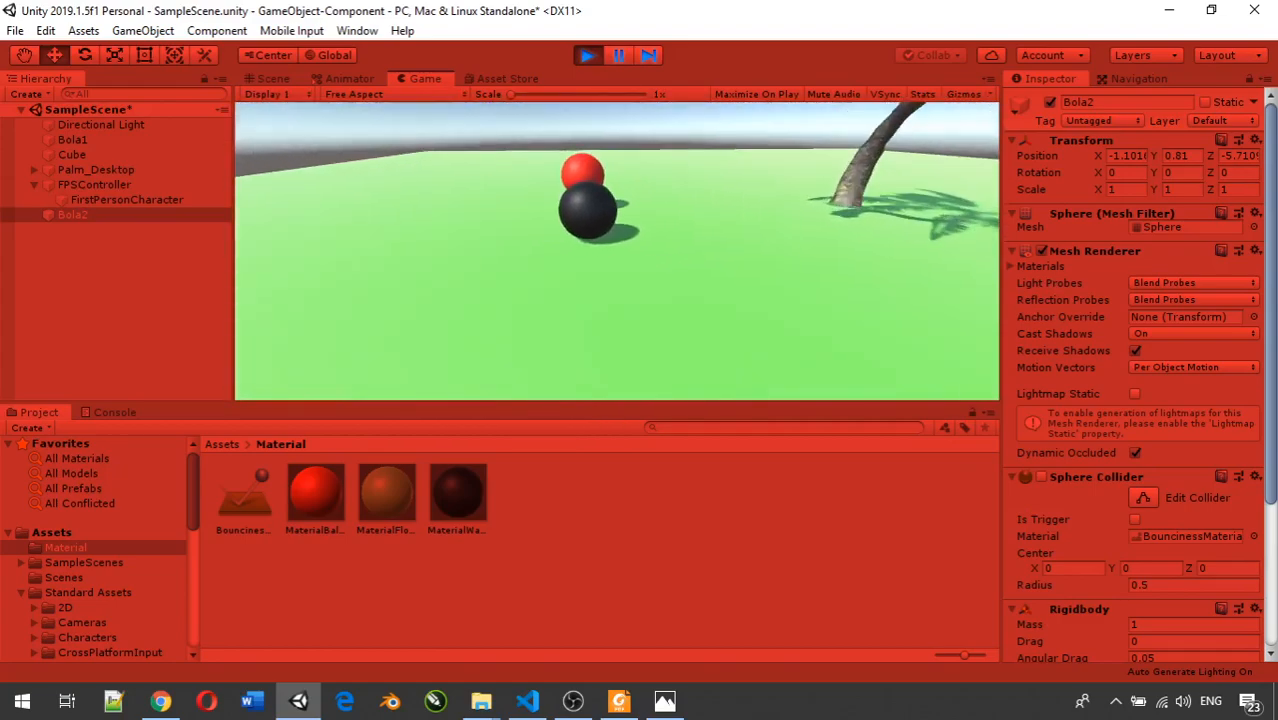
key("w")
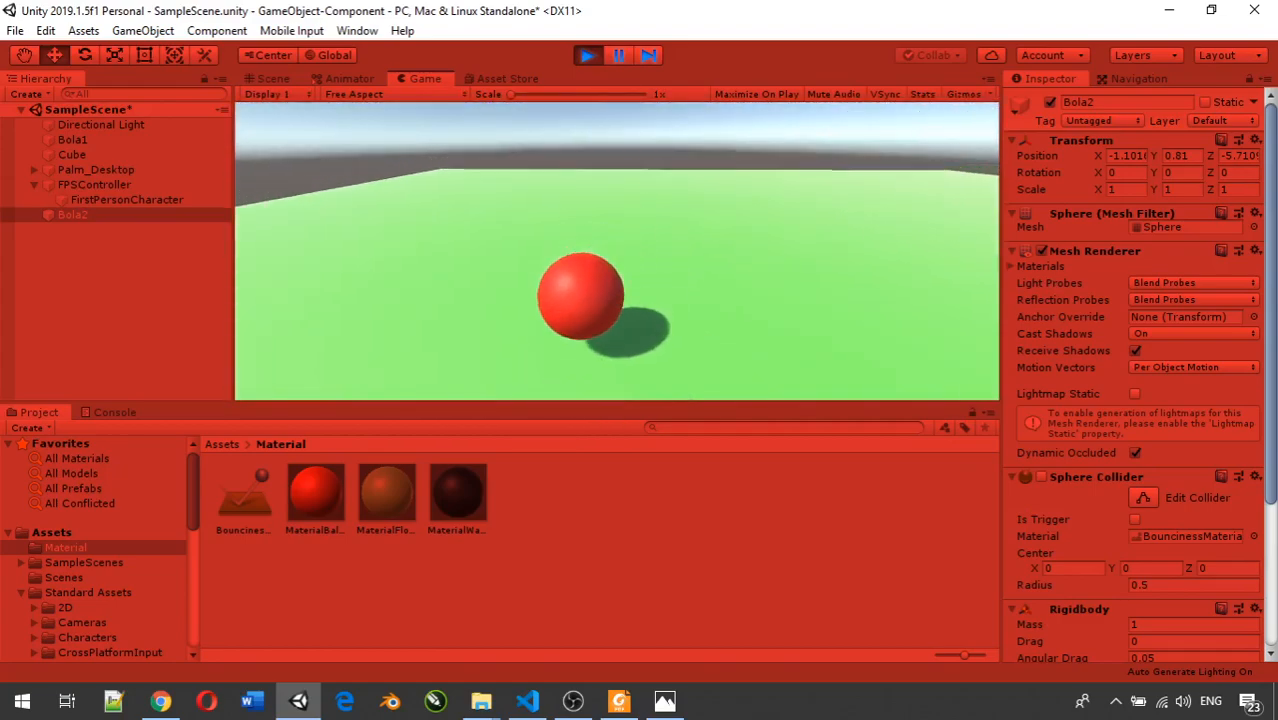
key("s")
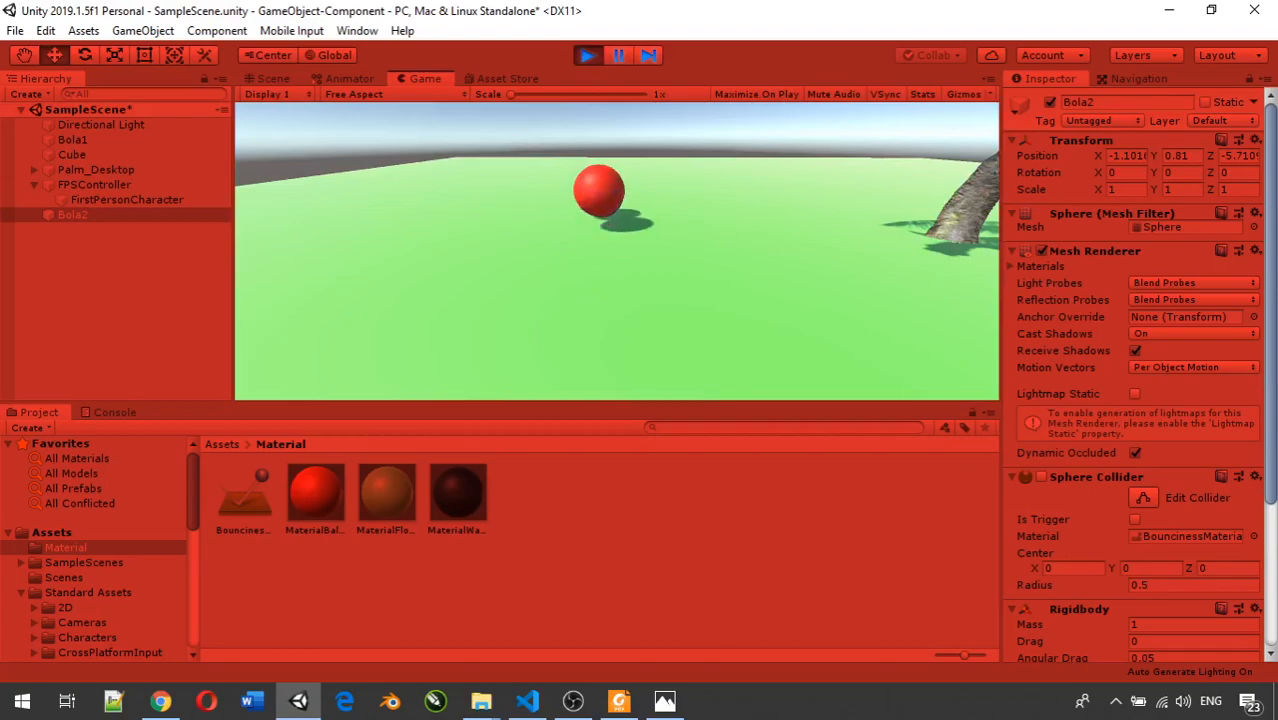
key("a")
key("d")
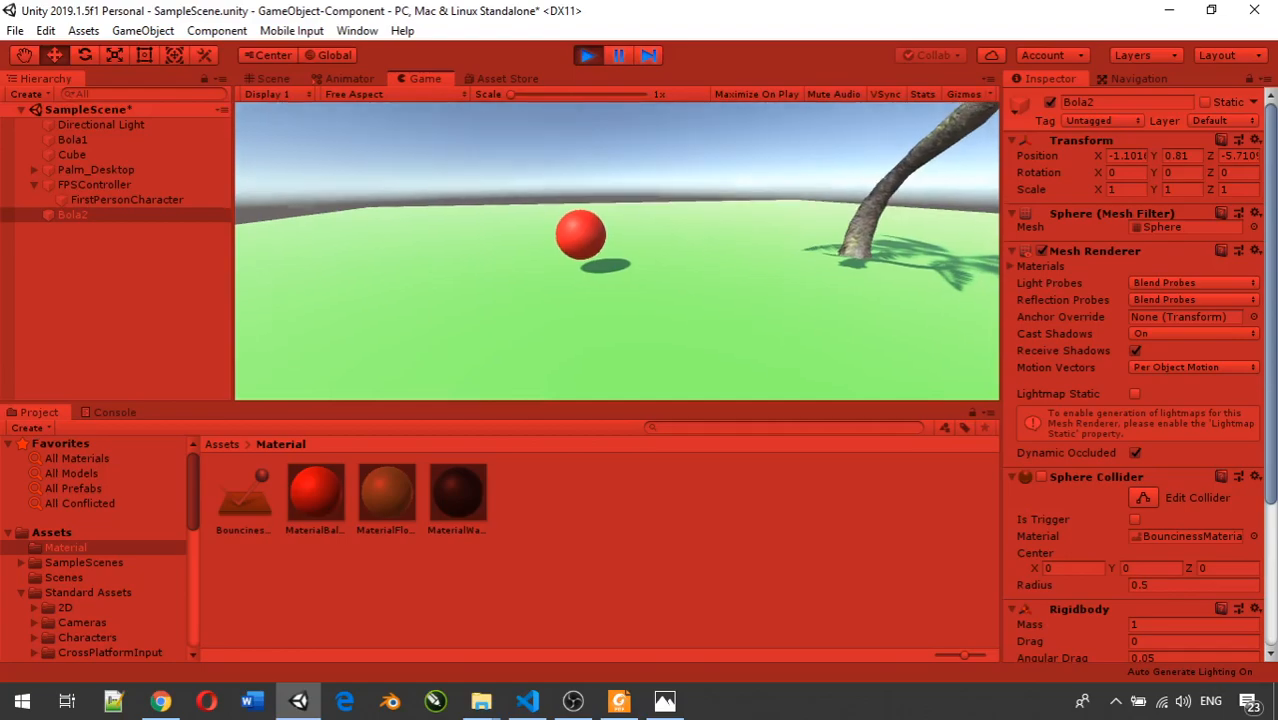
key("Escape")
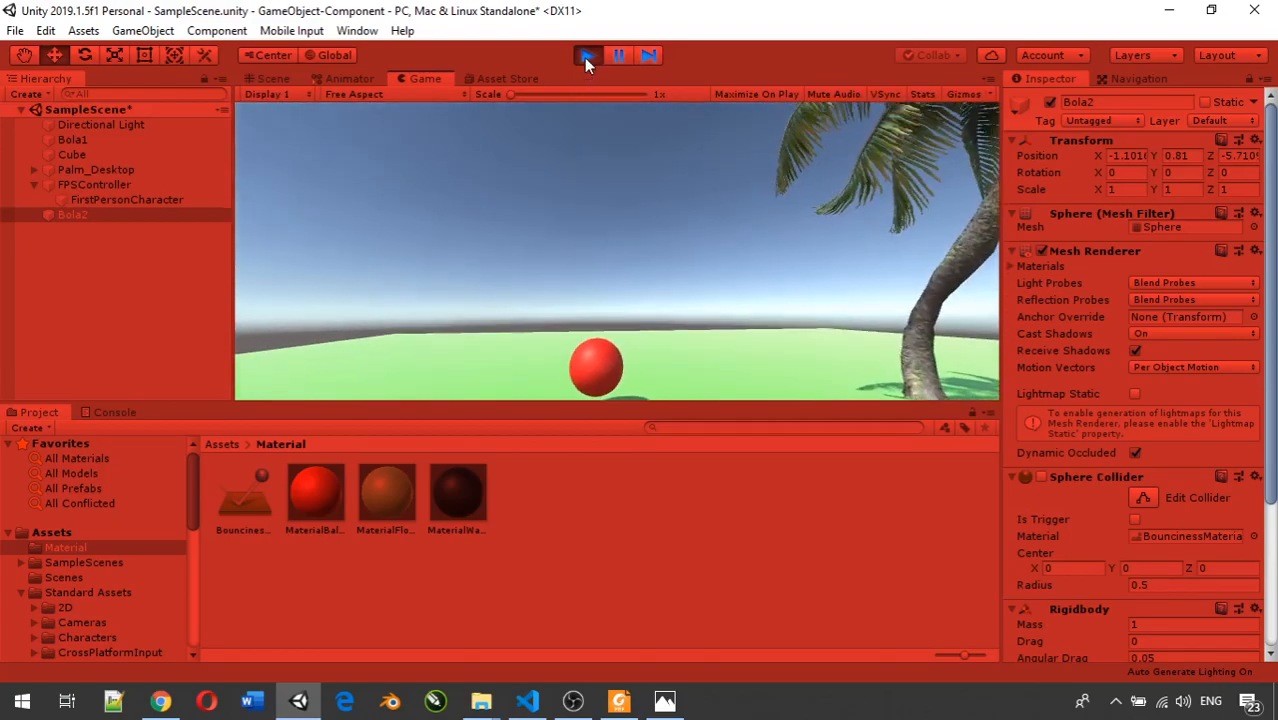
left_click(586, 57)
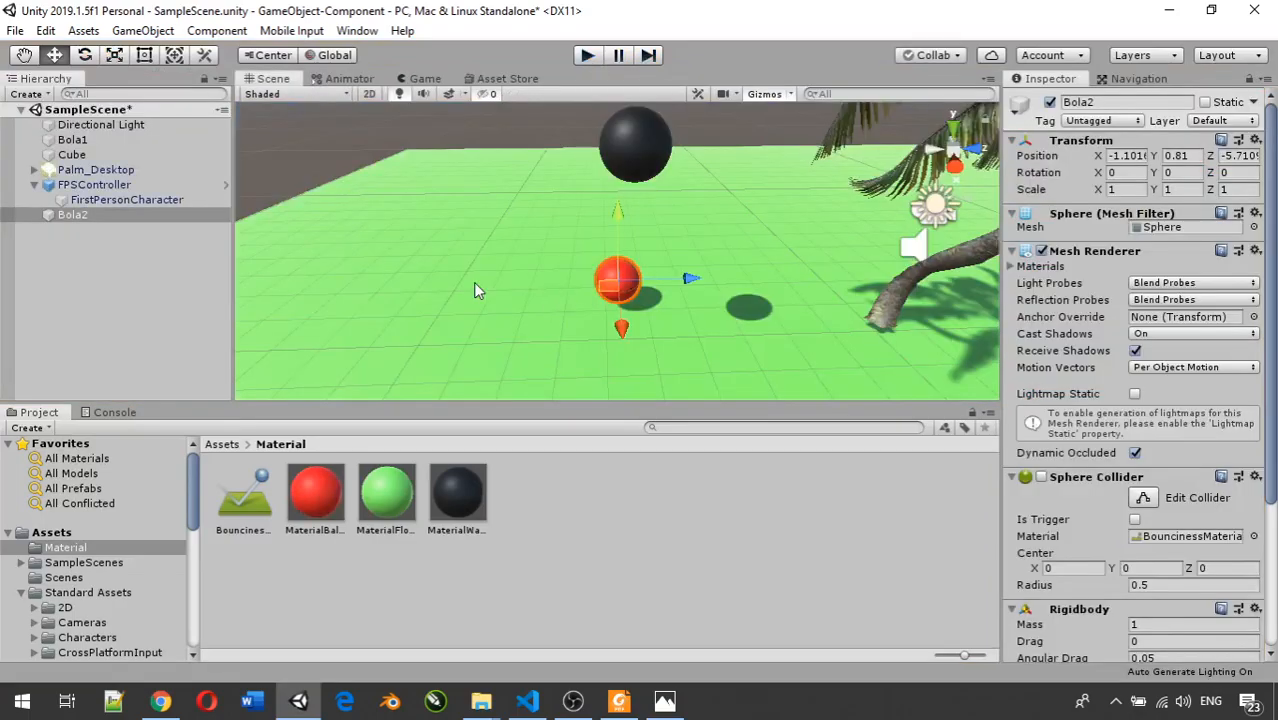
- Create an empty game object at the top level of the scene hierarchy
left_click(64, 259)
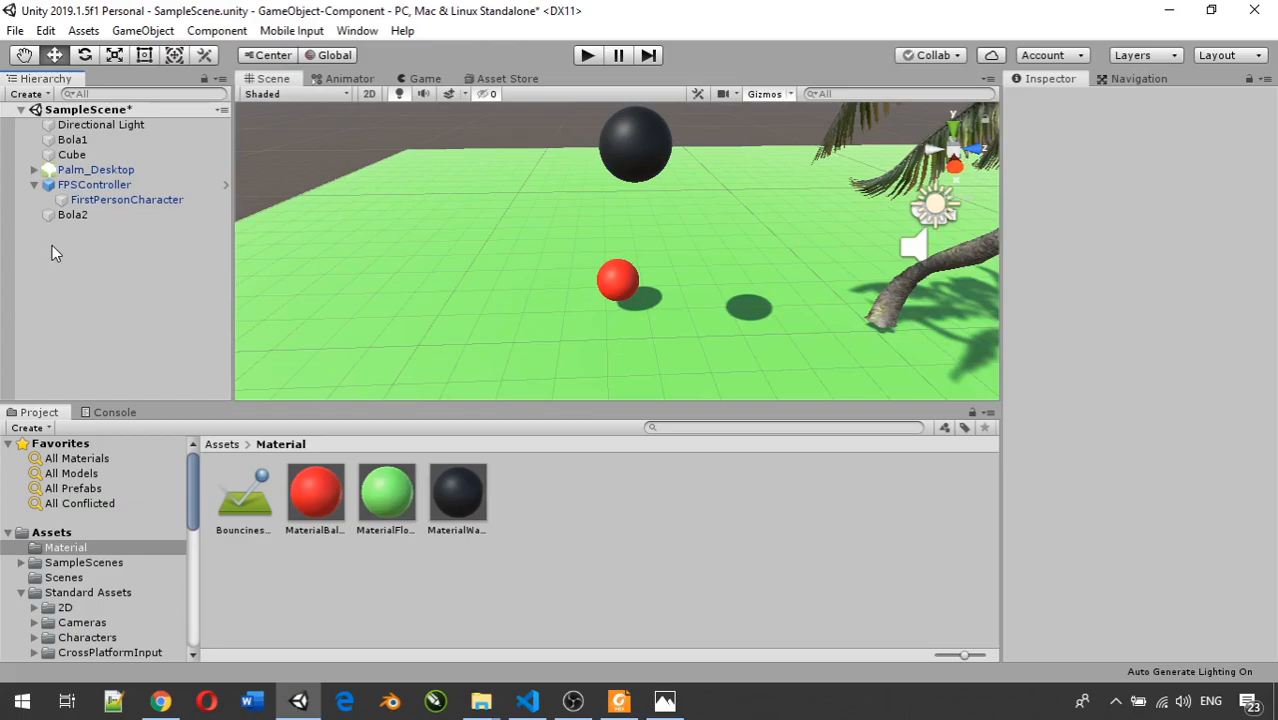
right_click(52, 245)
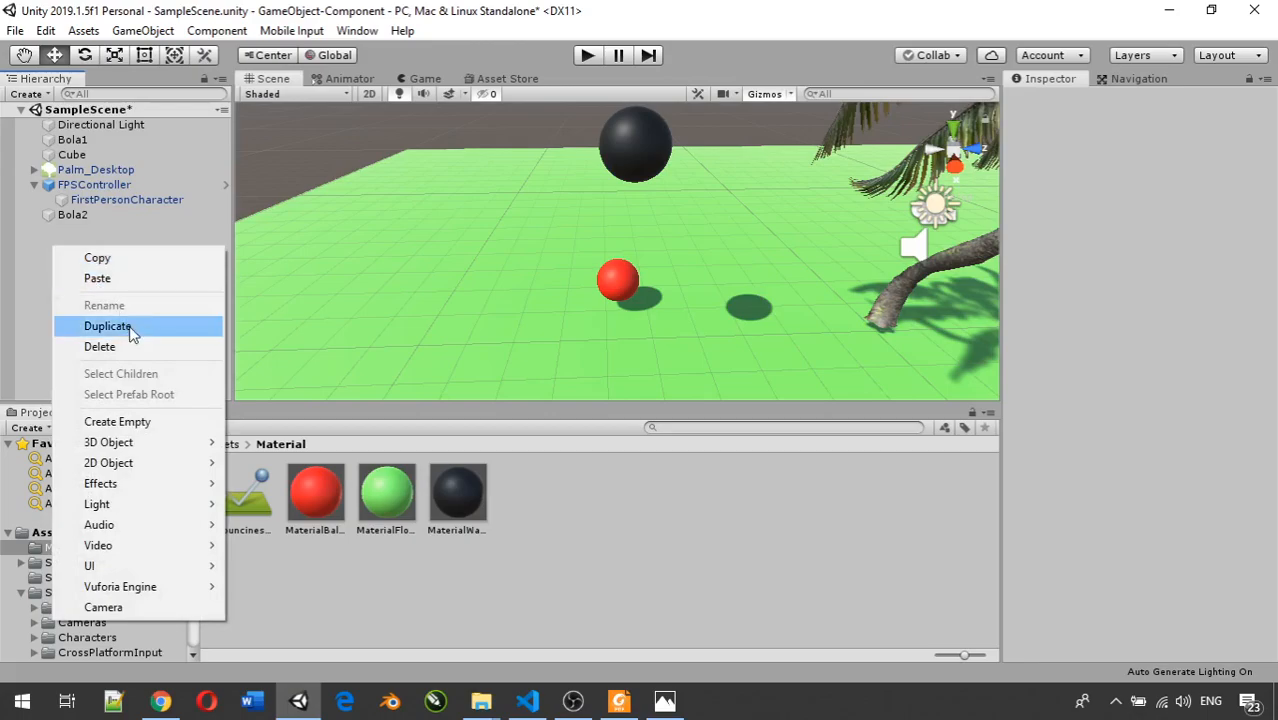
left_click(158, 421)
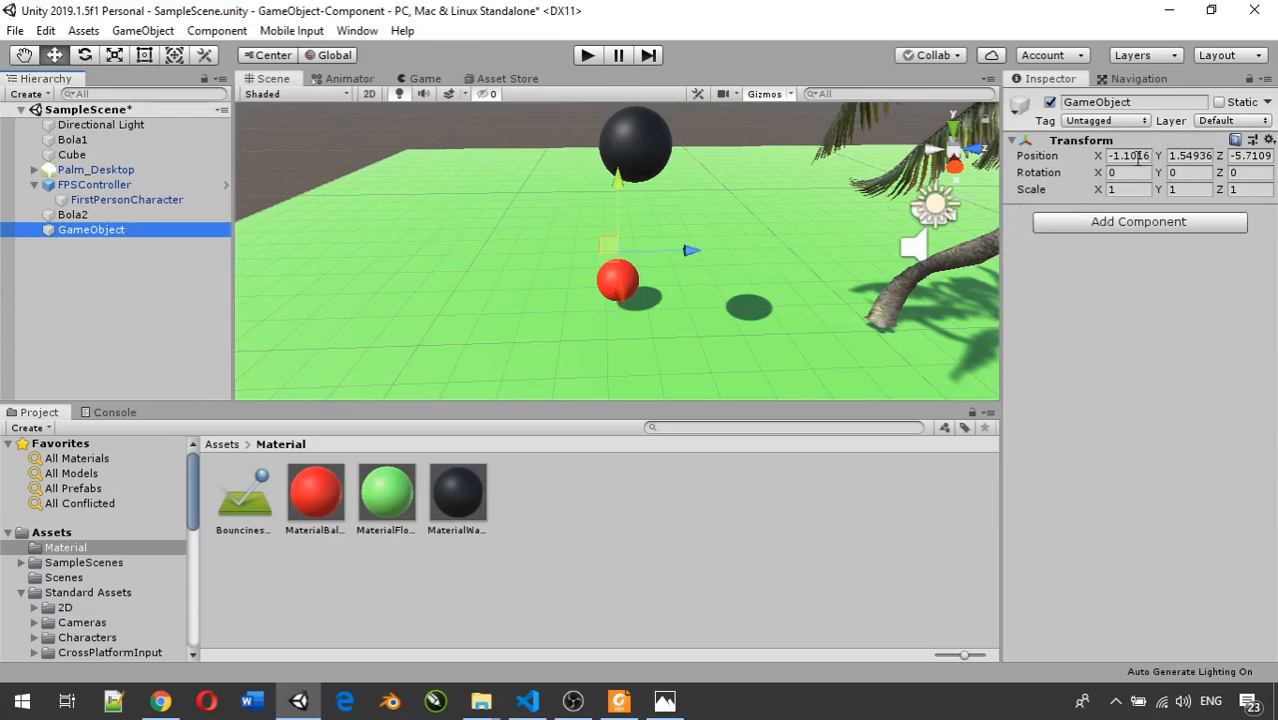
- Set the new empty object's position to X 0, Y 0, Z 0
scroll(671, 293, "down", 5)
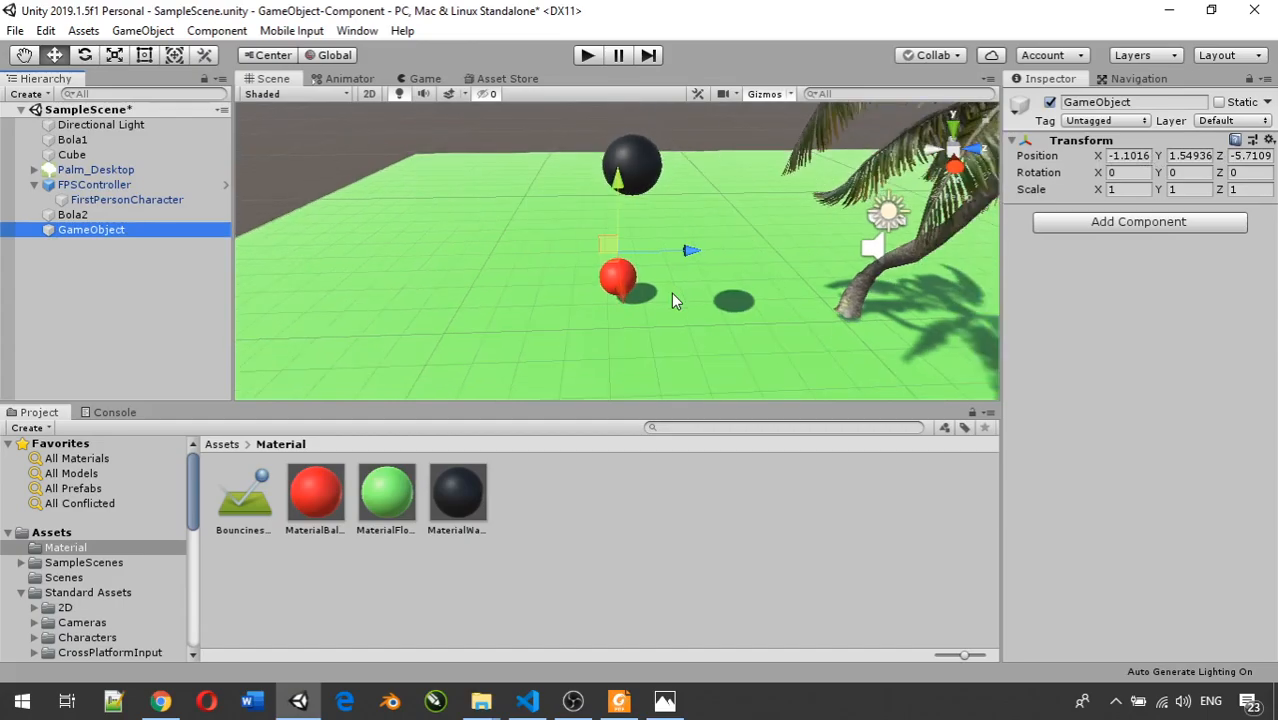
middle_click_drag(537, 295, 724, 288)
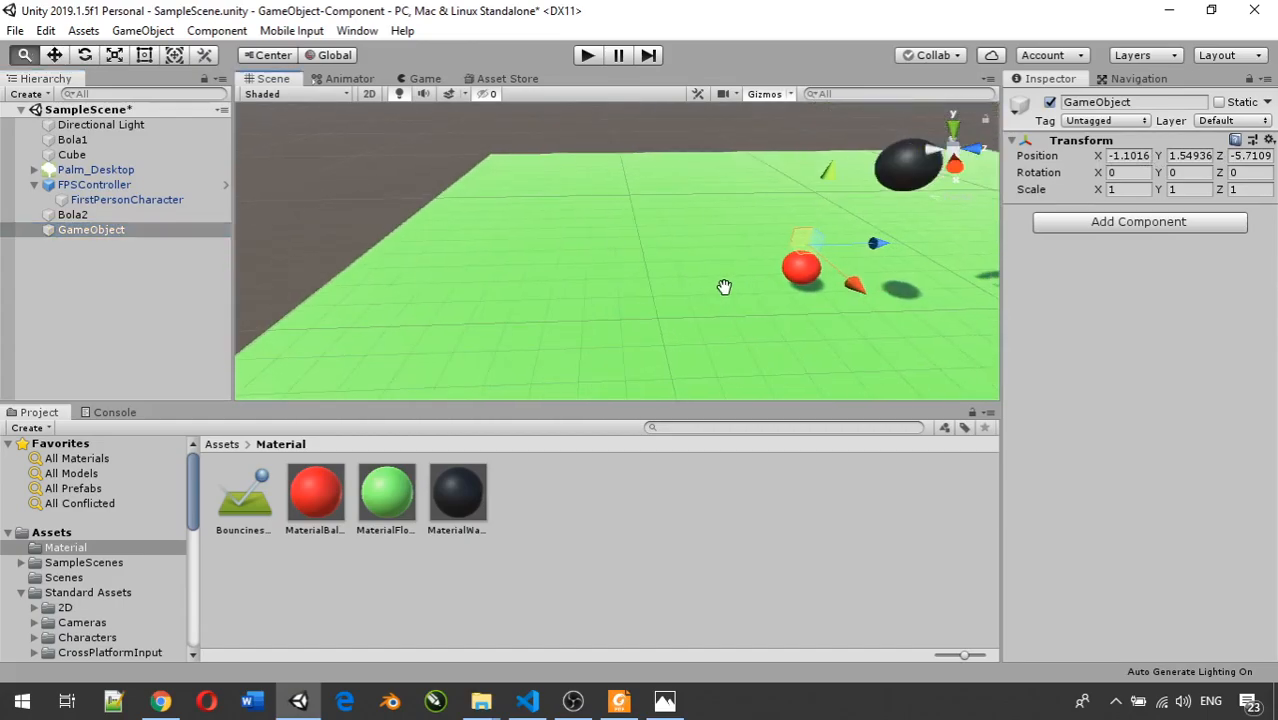
right_click(145, 232)
left_click(1132, 153)
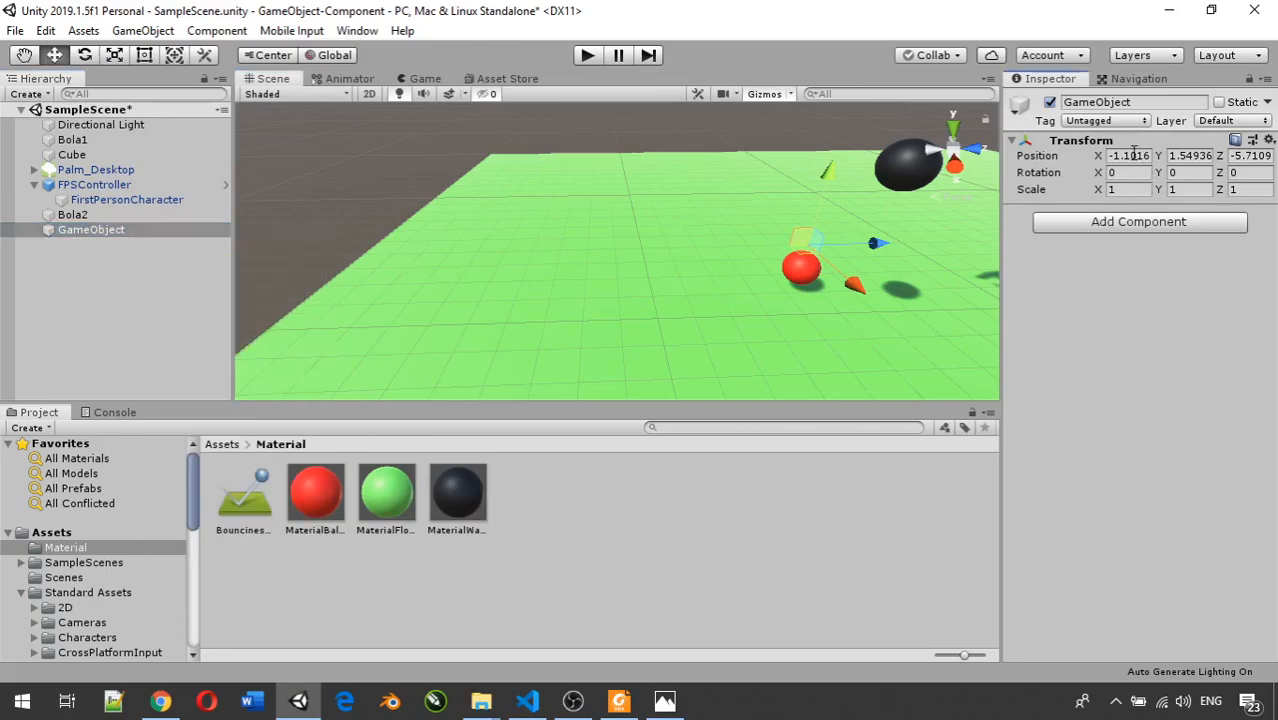
scroll(845, 202, "down", 3)
scroll(843, 200, "down", 2)
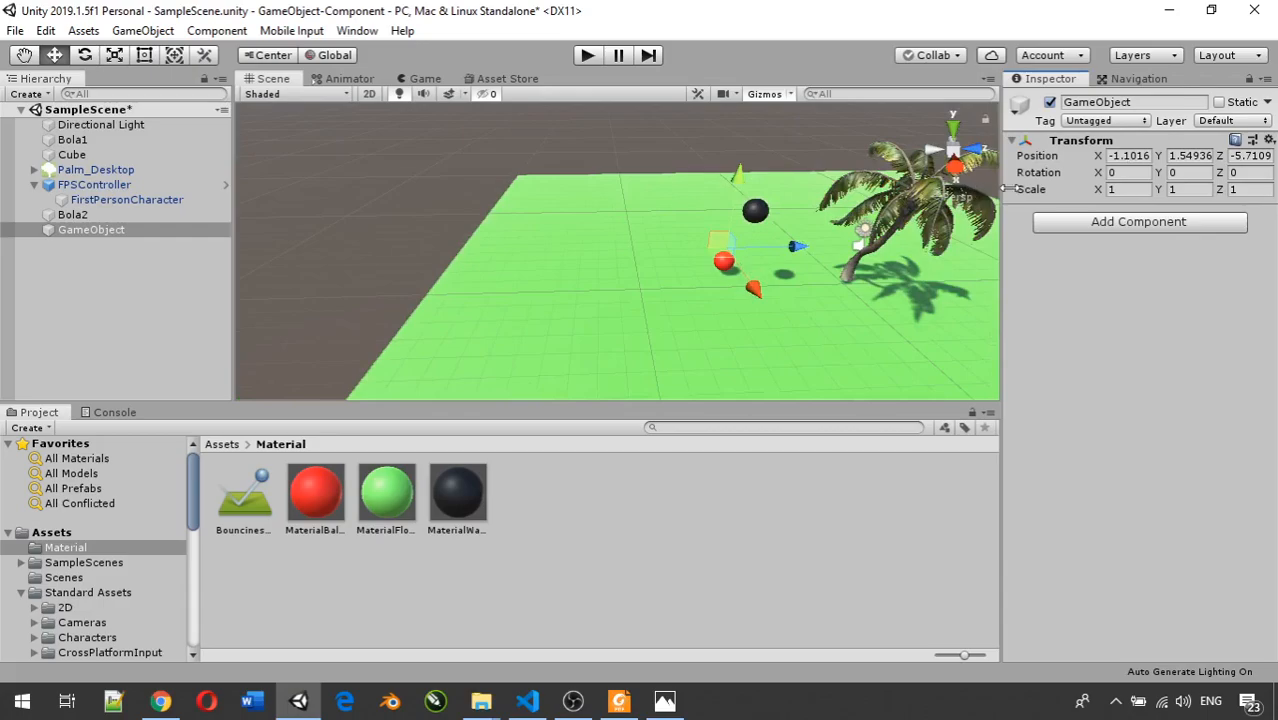
left_click(1130, 156)
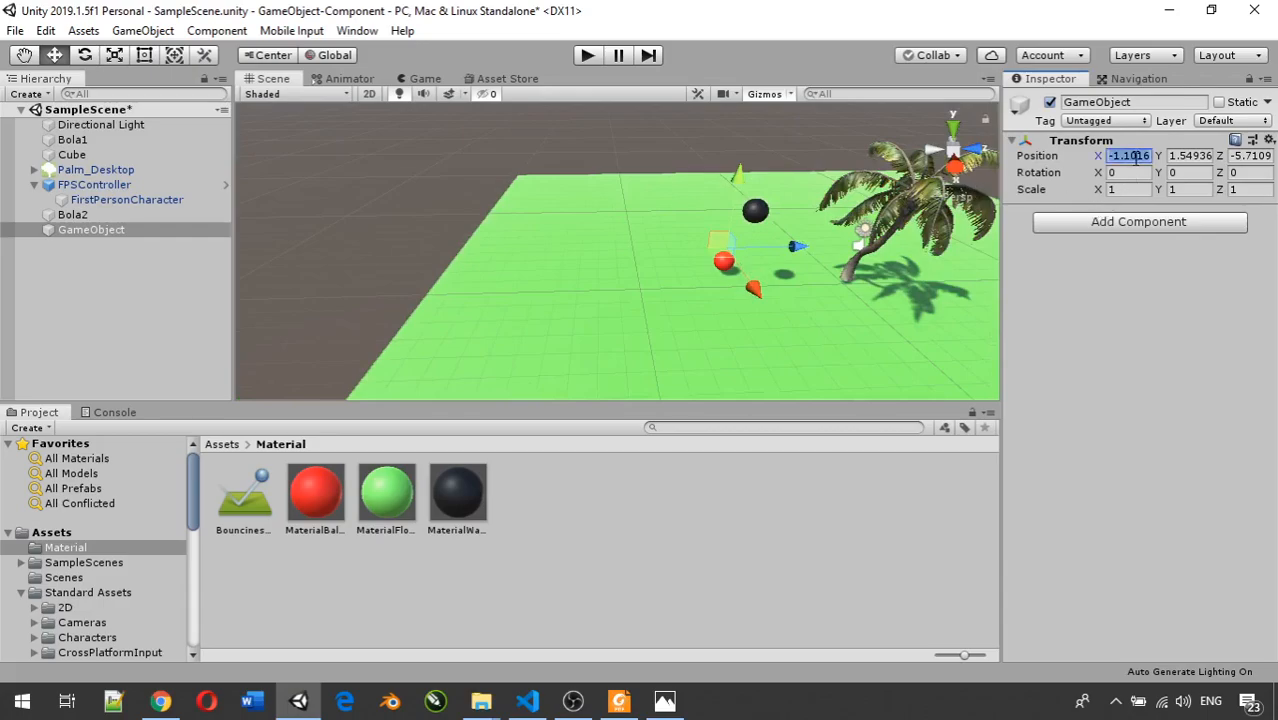
type("0")
left_click(1249, 156)
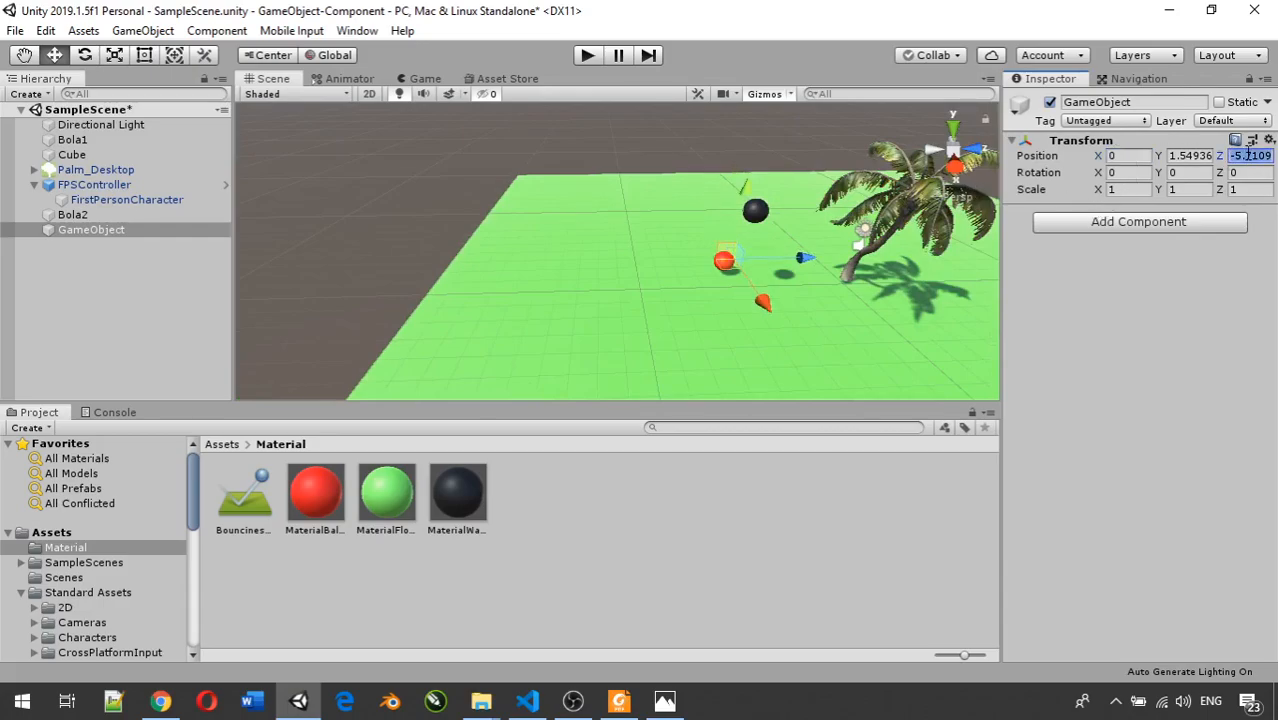
type("0")
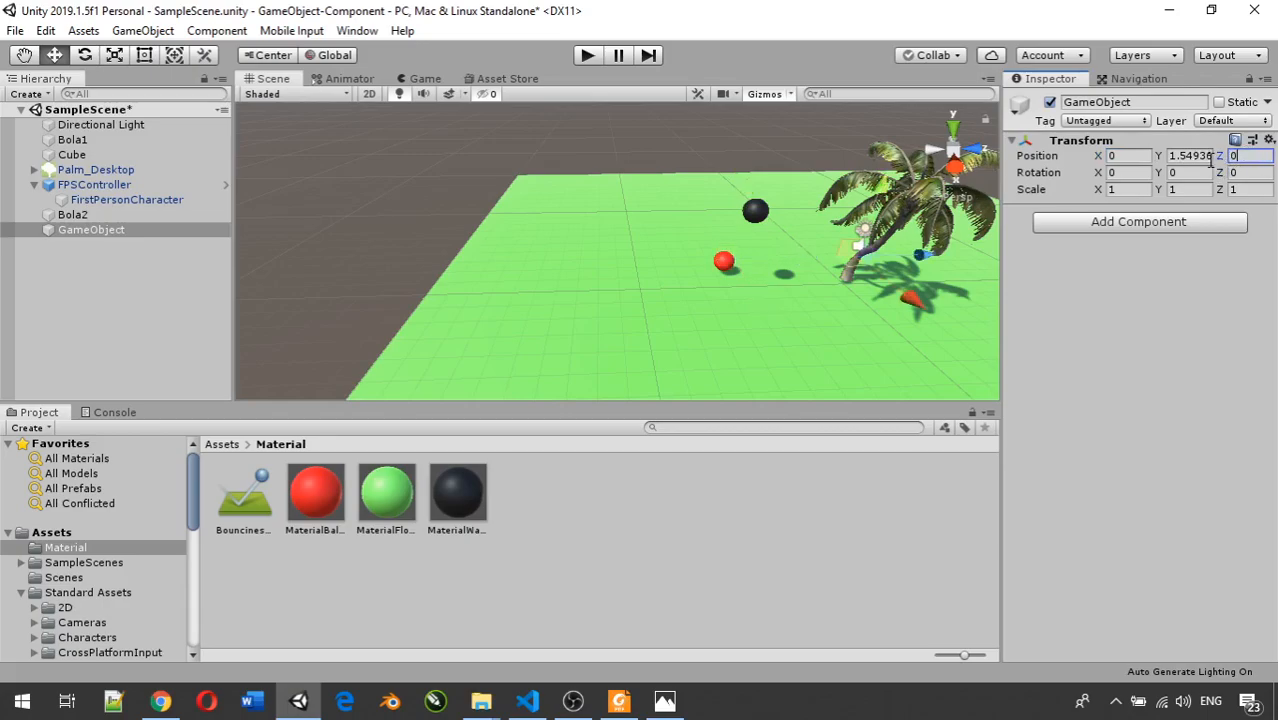
left_click(1208, 156)
type("0")
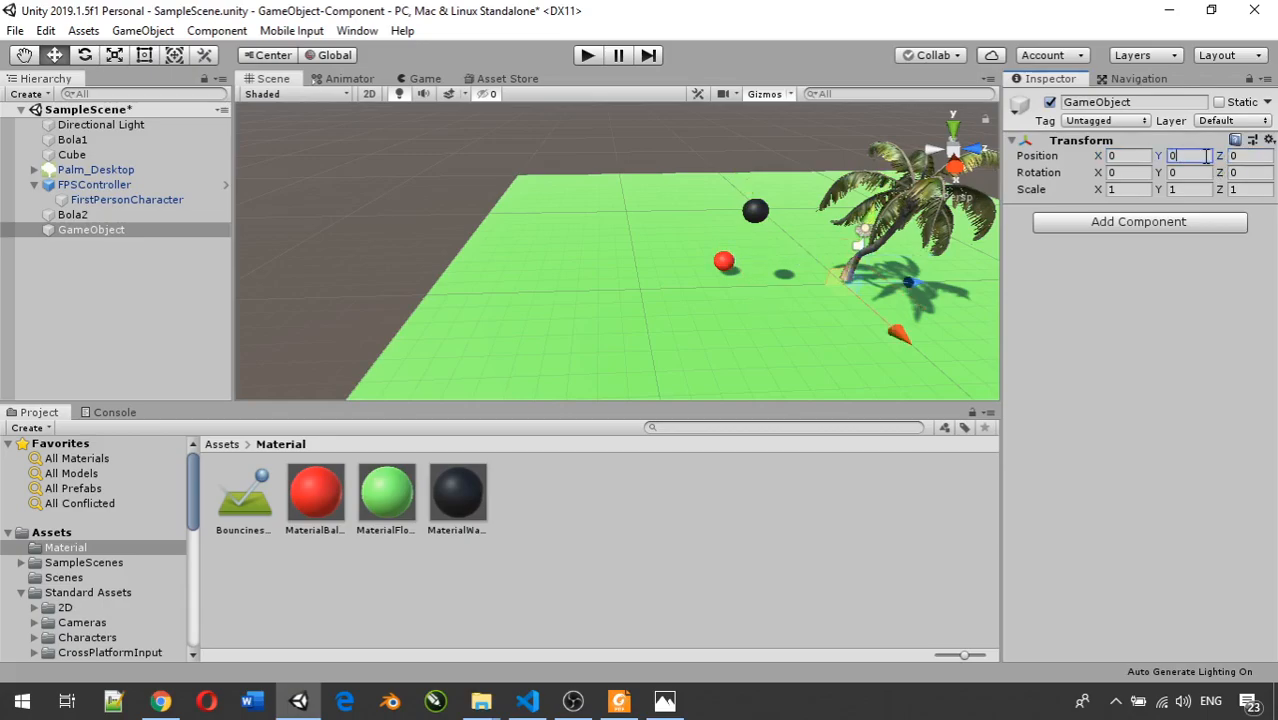
- Rename the empty object at the scene origin as Wall
scroll(880, 330, "down", 6)
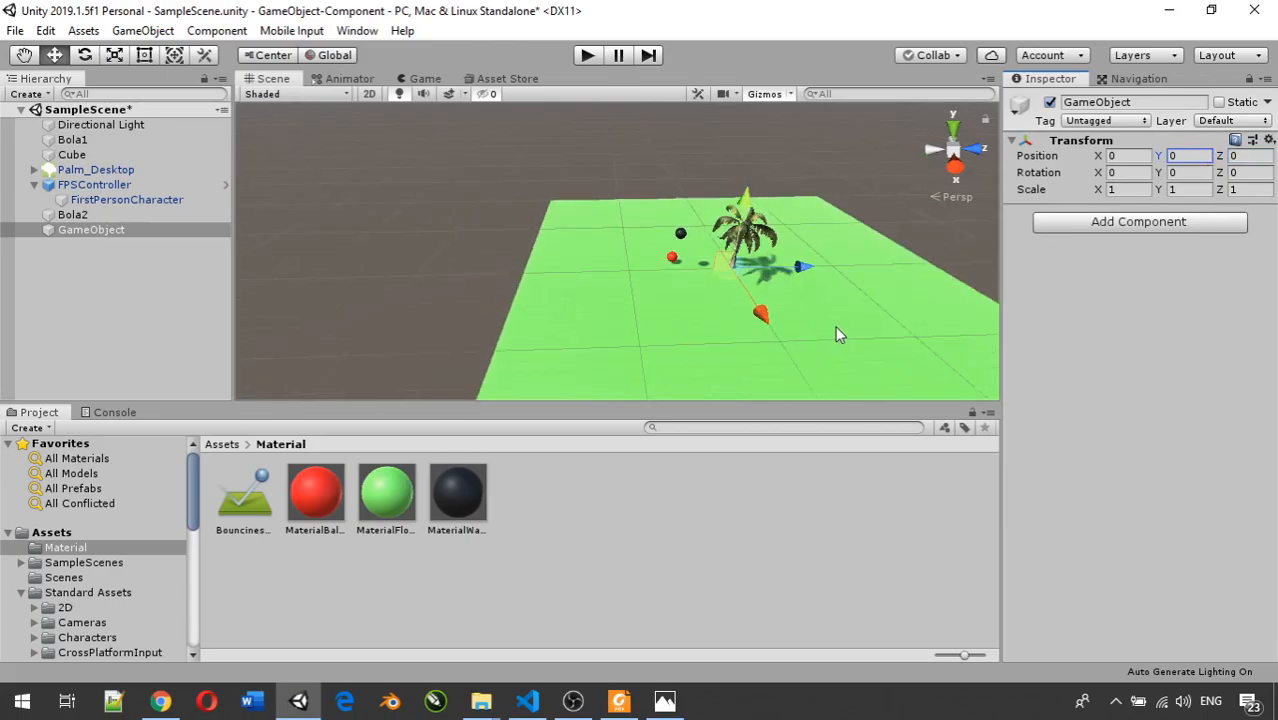
middle_click_drag(837, 328, 720, 284)
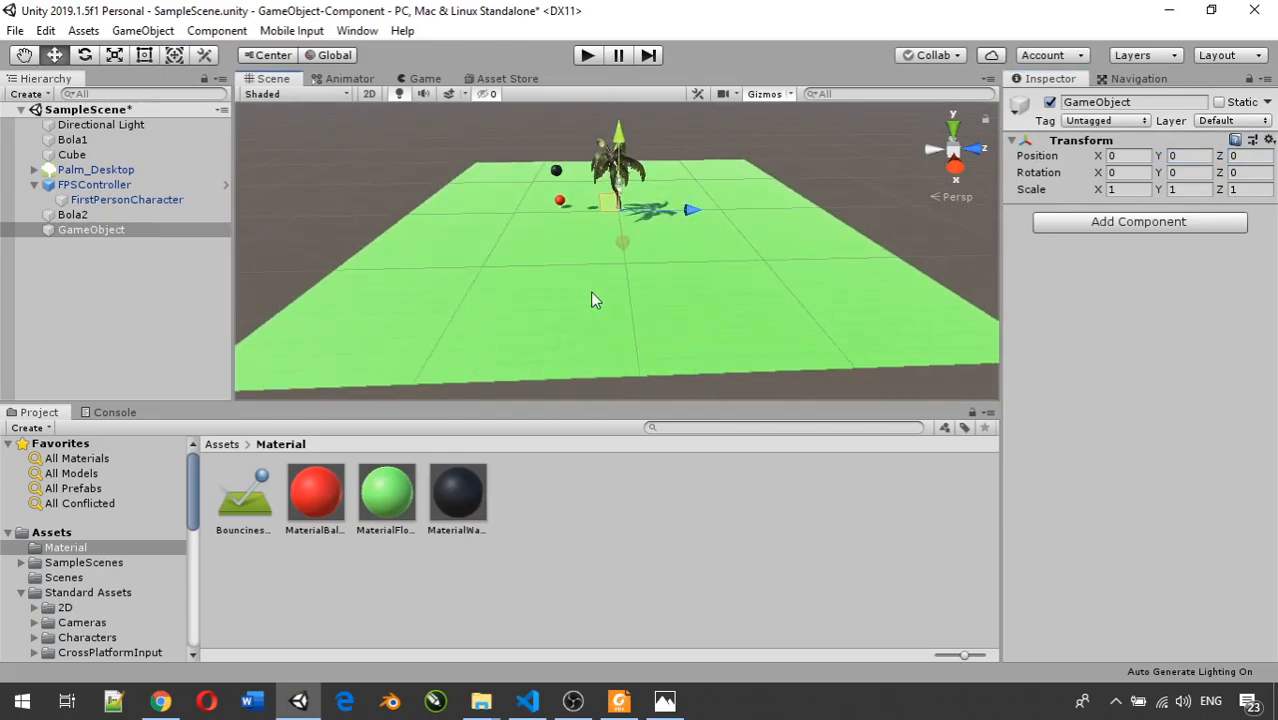
scroll(568, 301, "up", 4)
scroll(566, 309, "up", 2)
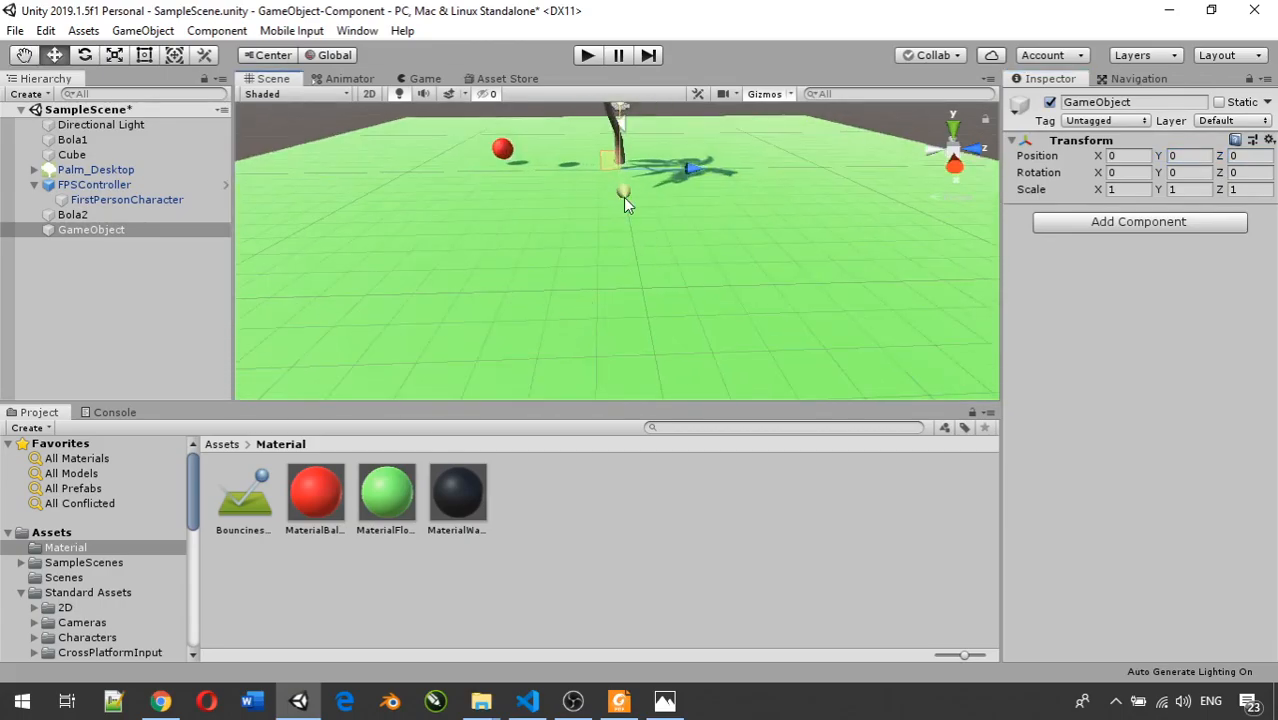
right_click(70, 232)
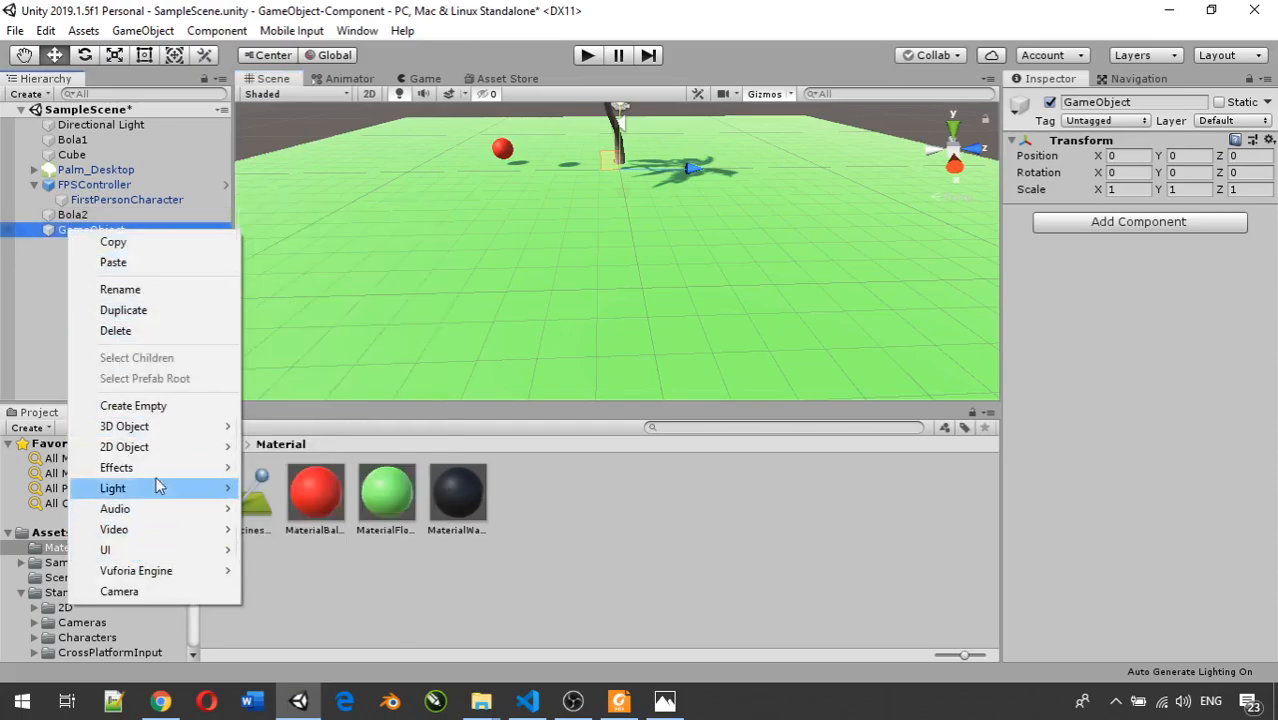
left_click(112, 290)
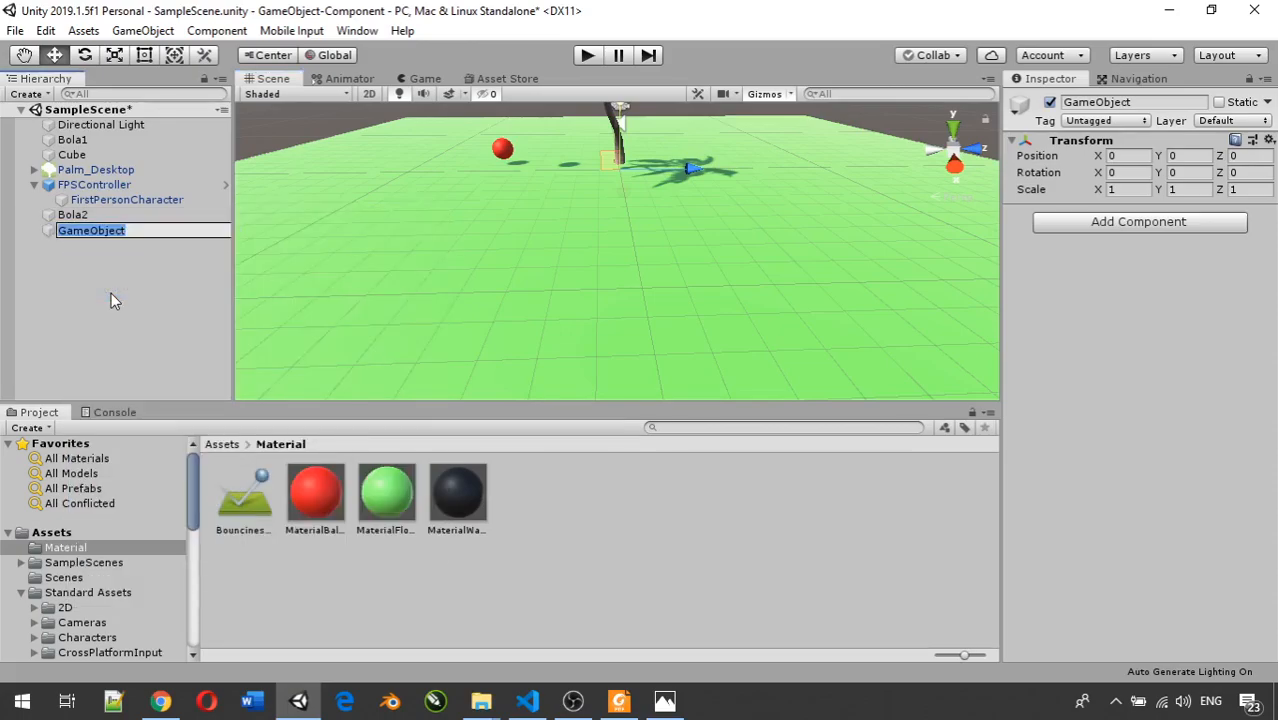
type("Wall")
key("Return")
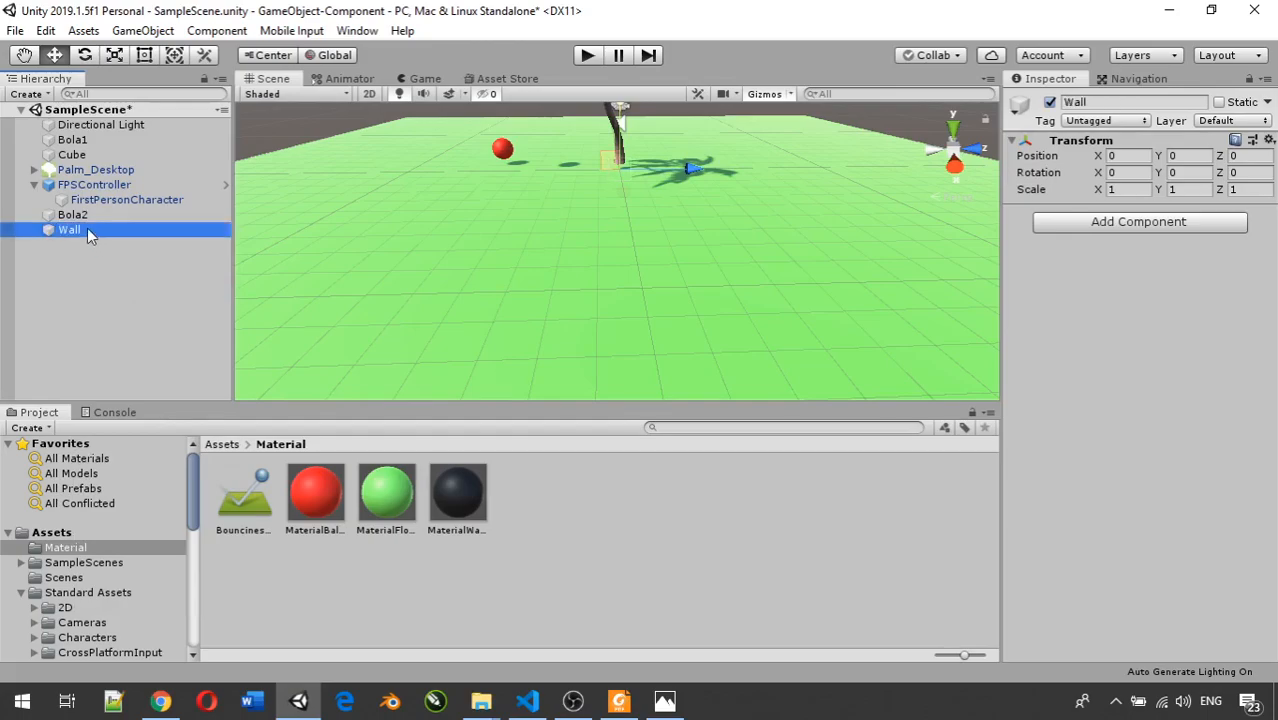
- Create an empty child object under Wall and name it Wall1
scroll(645, 163, "down", 6)
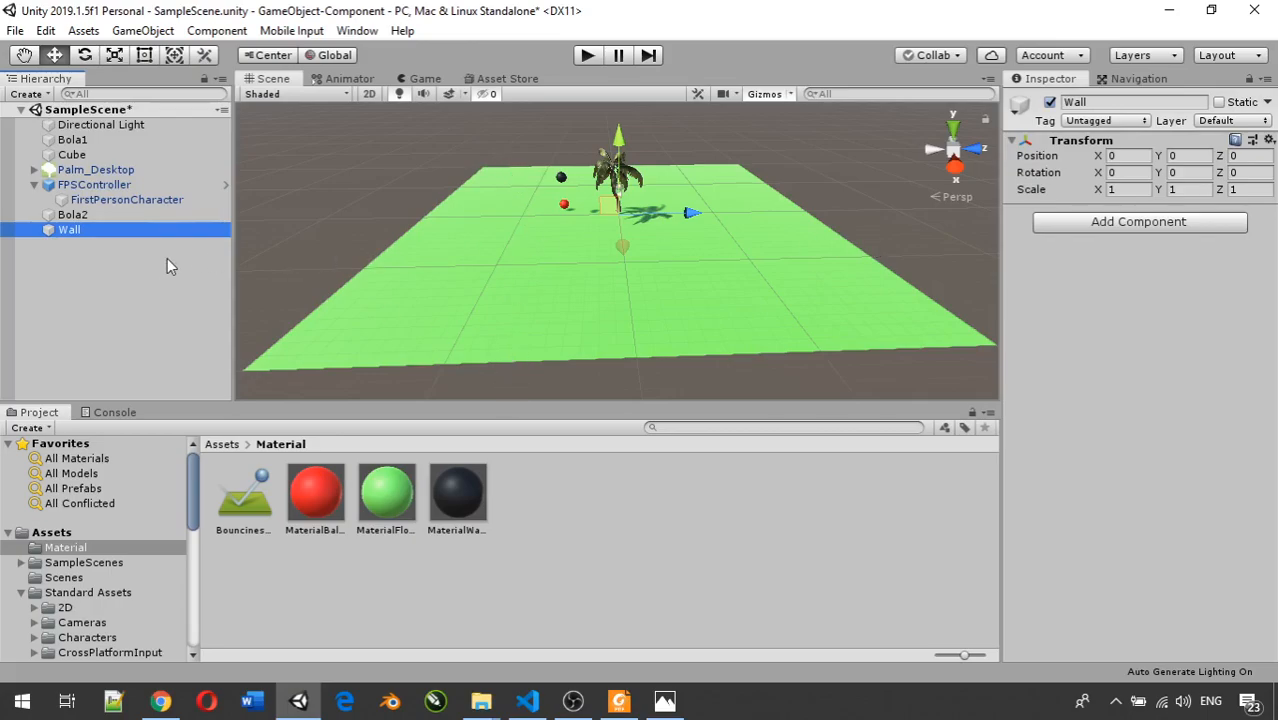
right_click(71, 233)
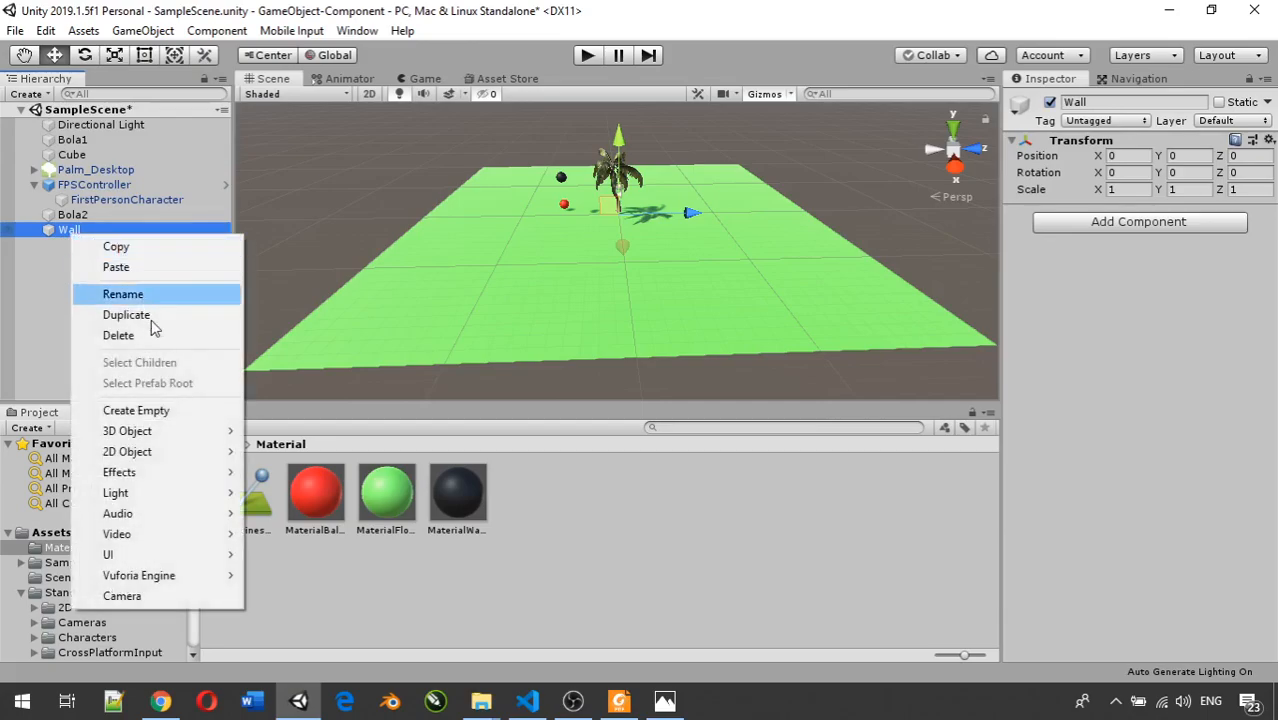
left_click(188, 411)
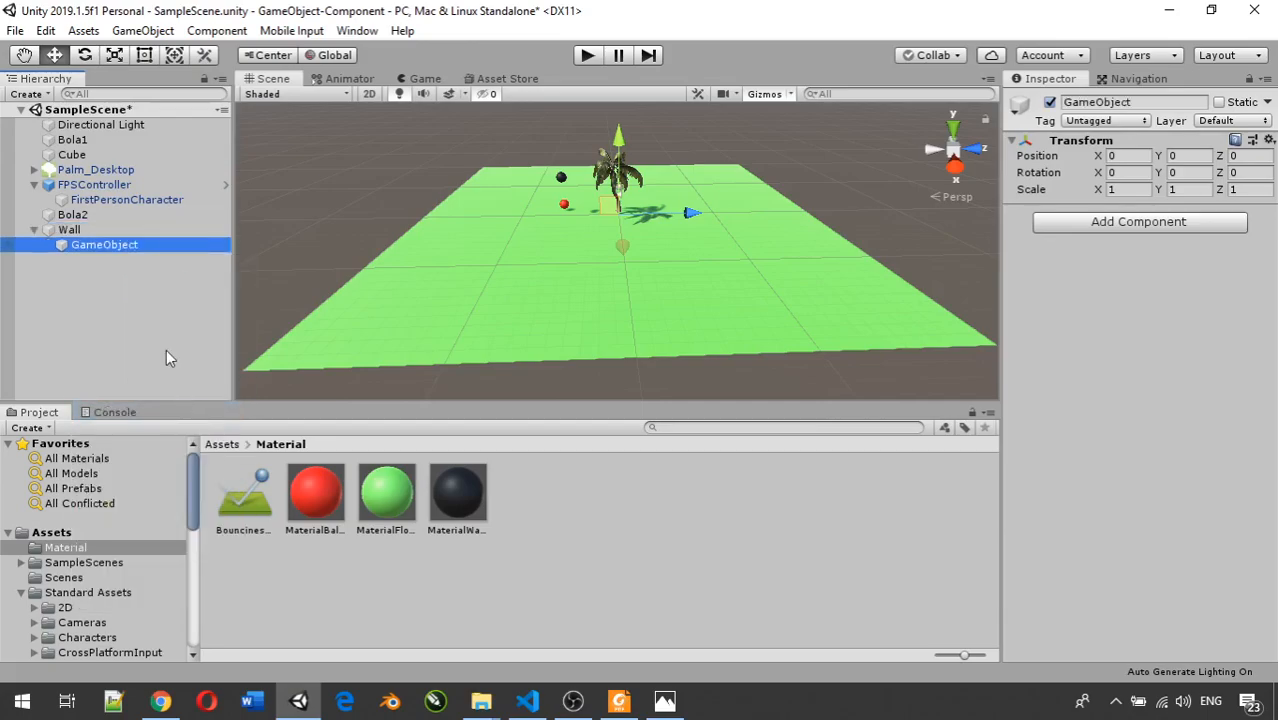
double_click(104, 245)
right_click(106, 247)
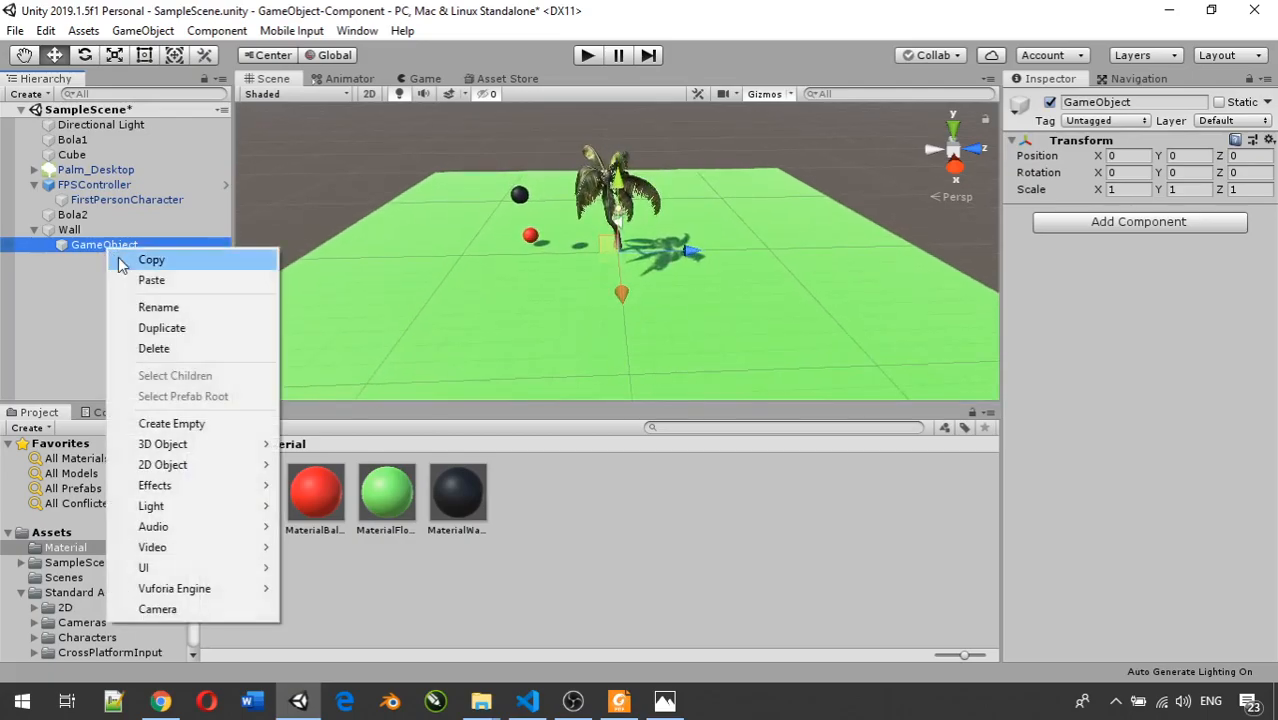
left_click(176, 310)
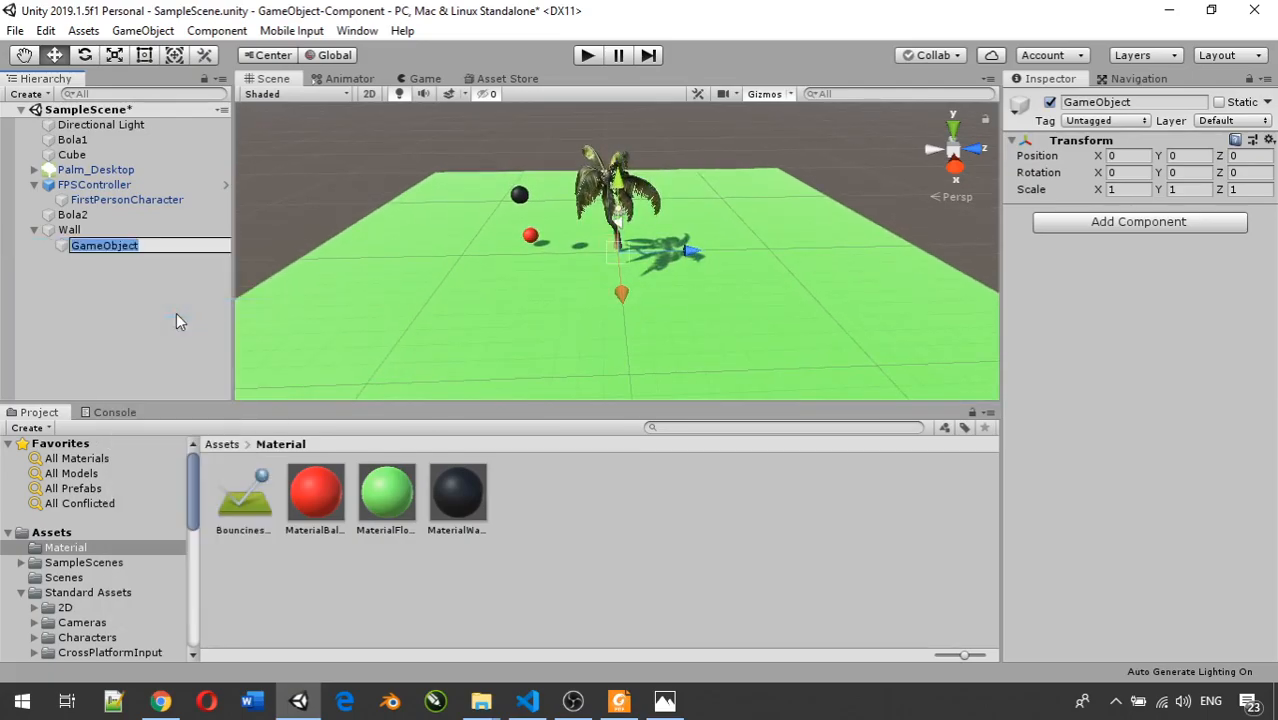
type("Wall1")
key("Return")
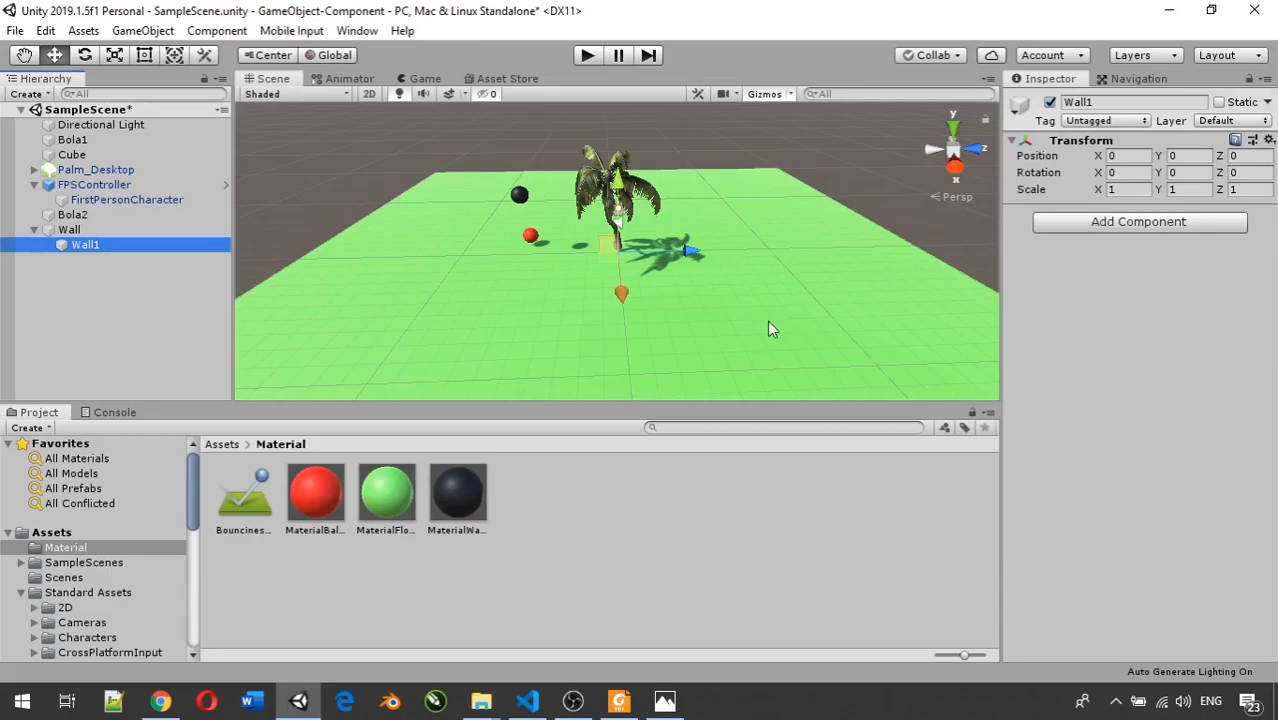
- Add a Box Collider component to the empty object Wall1
left_click(1094, 228)
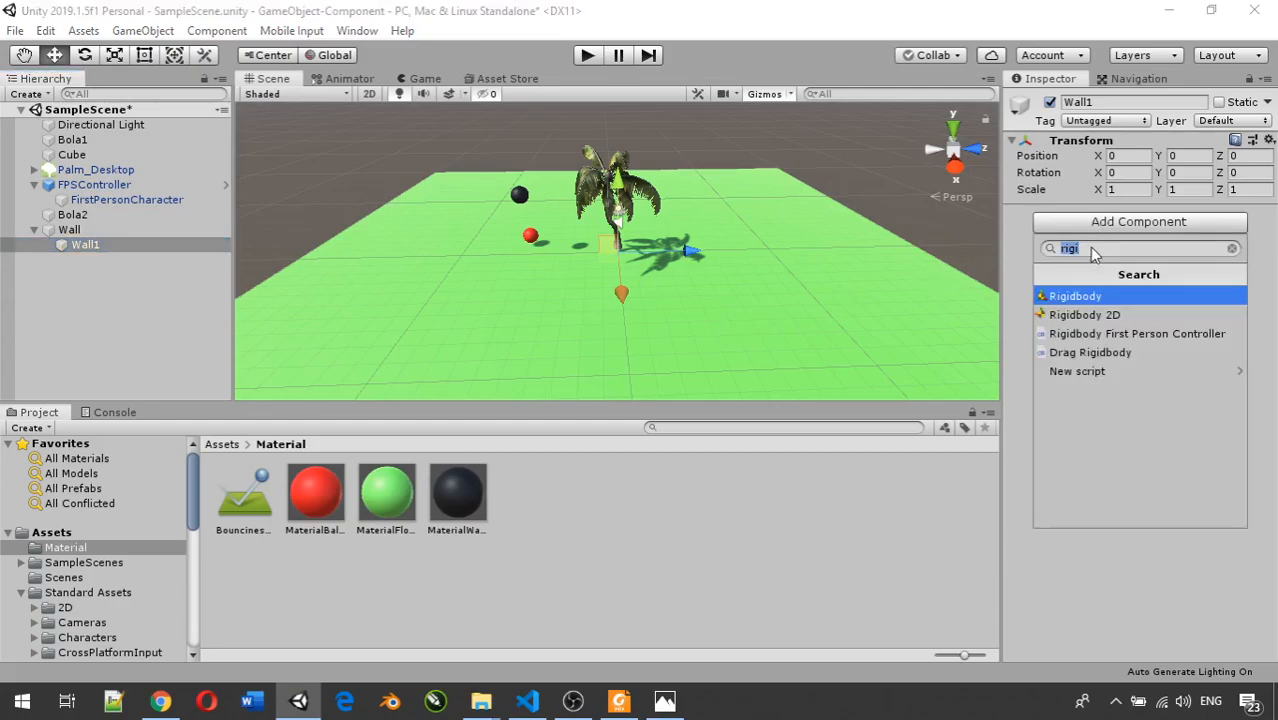
key("BackSpace")
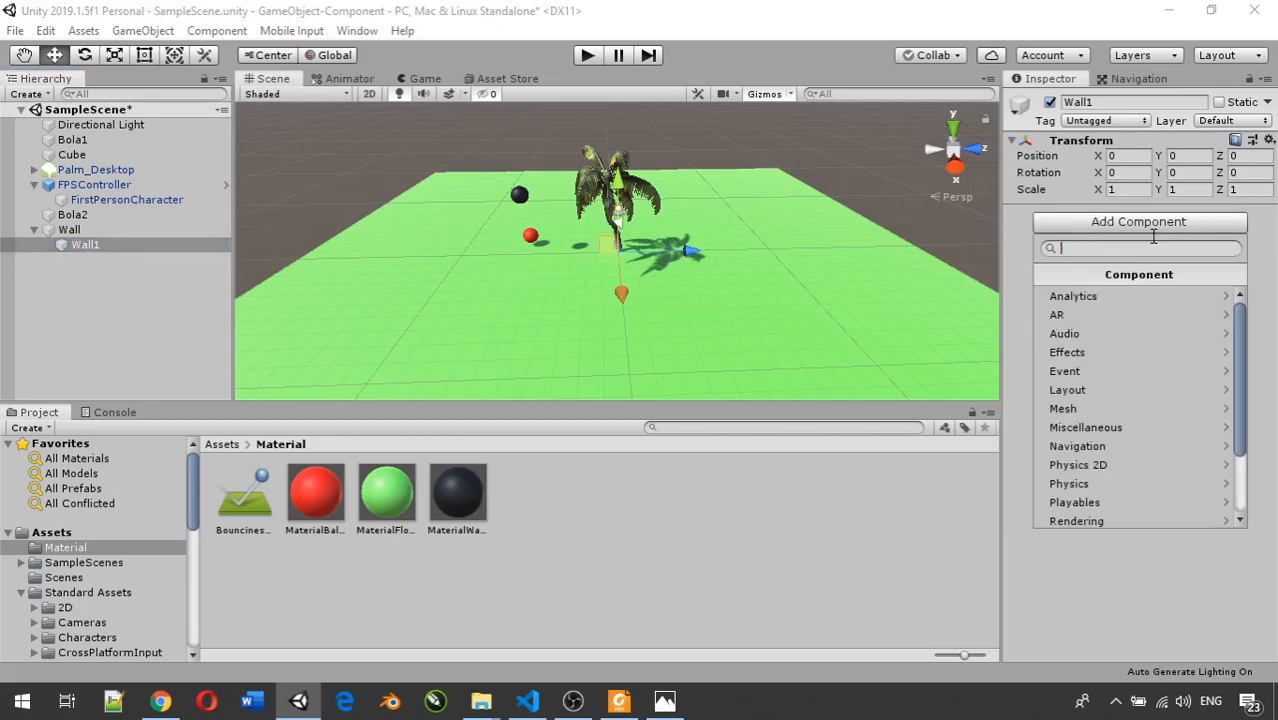
type("coll")
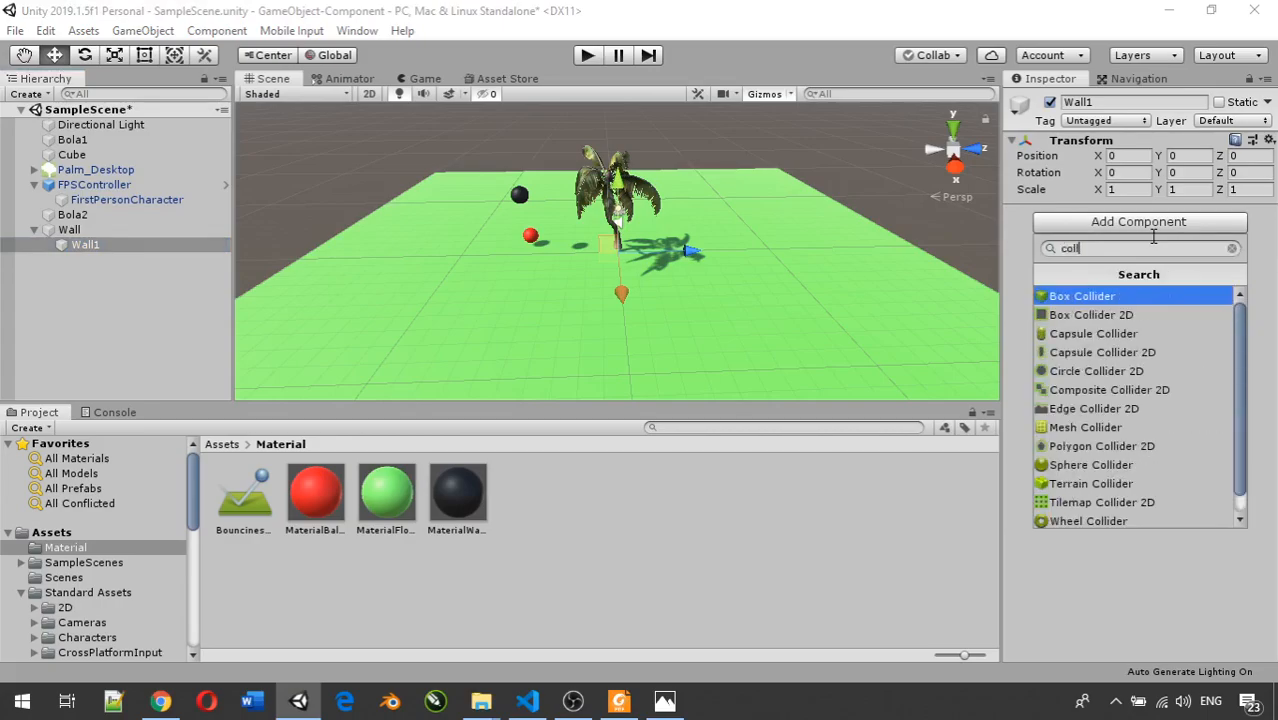
left_click(1135, 296)
scroll(590, 236, "up", 4)
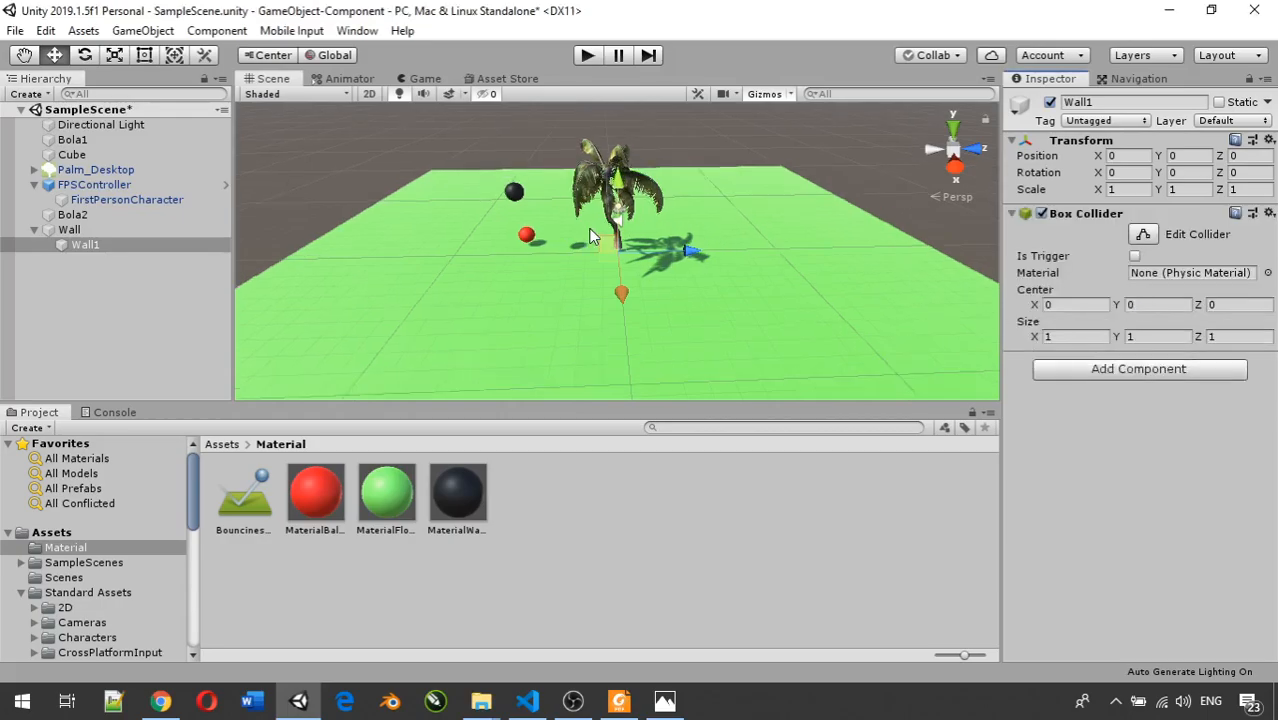
scroll(590, 236, "up", 6)
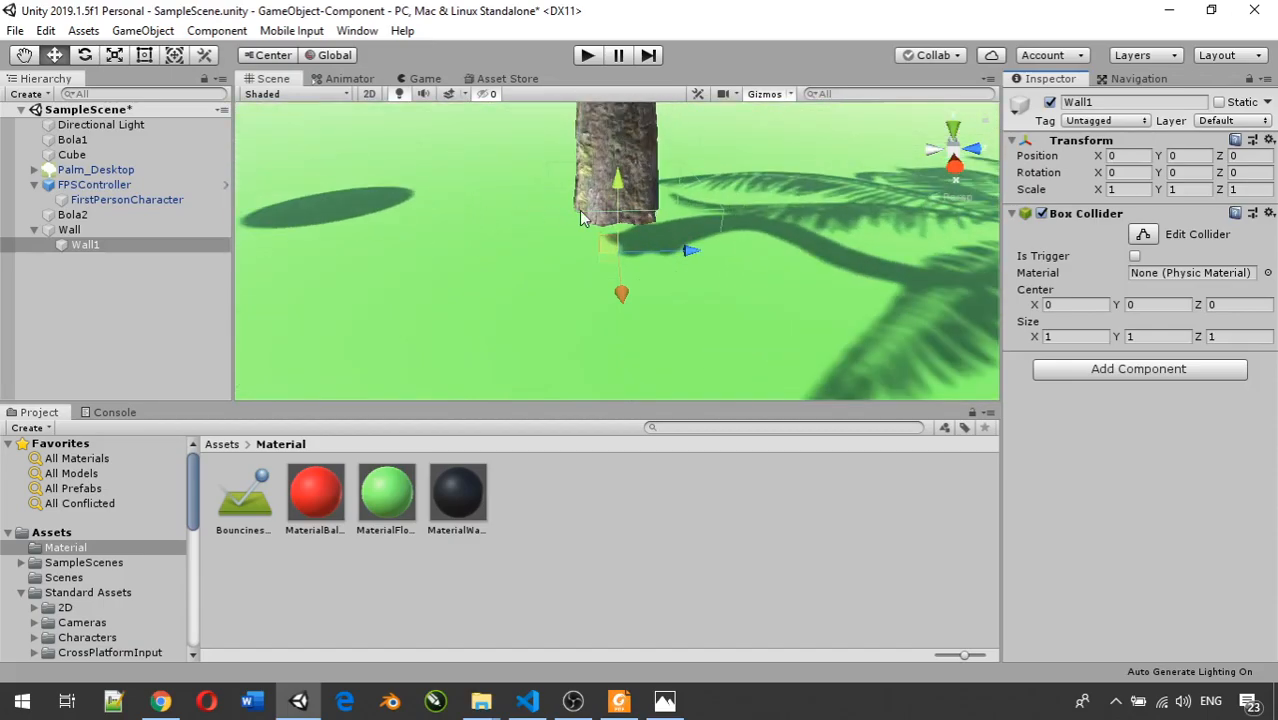
middle_click_drag(576, 211, 604, 211)
scroll(604, 211, "up", 1)
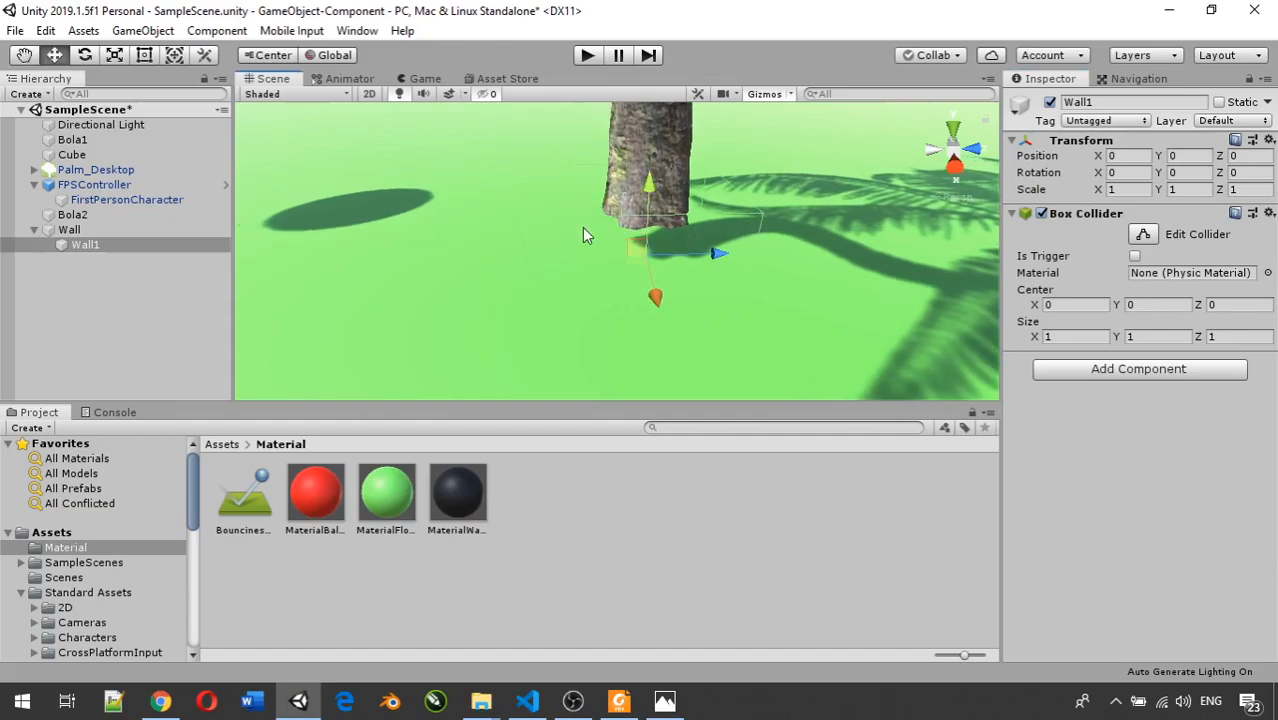
- Change the albedo color of MaterialFloor to gray 939393
left_click(389, 504)
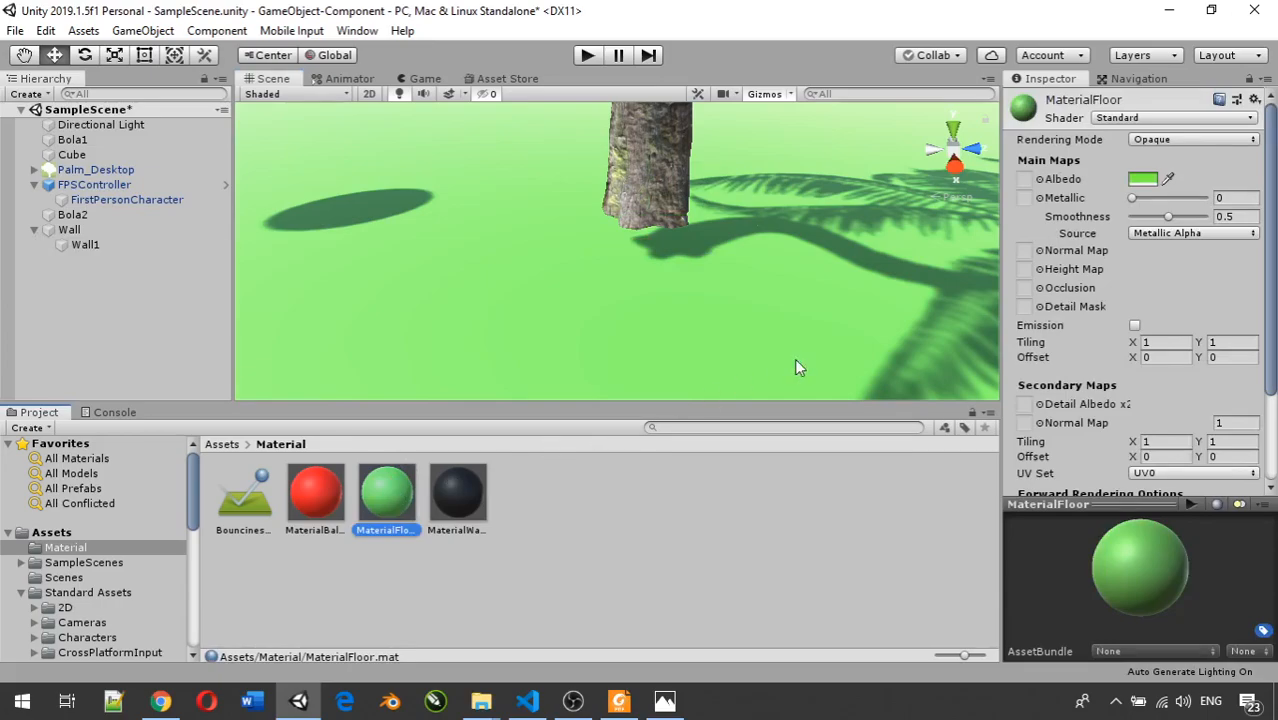
left_click(1143, 179)
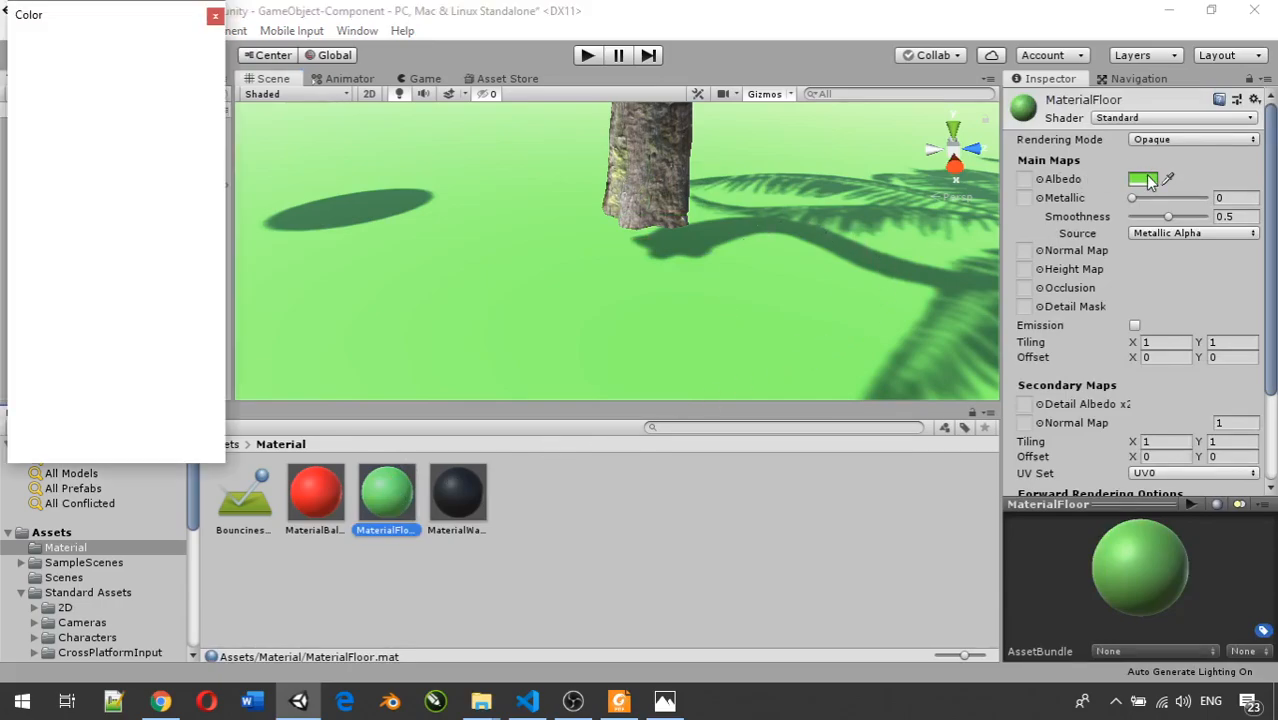
mouse_move(145, 185)
left_mouse_down()
mouse_move(121, 179)
mouse_move(143, 207)
left_mouse_up()
mouse_move(146, 209)
left_mouse_down()
mouse_move(76, 137)
mouse_move(46, 144)
mouse_move(67, 161)
mouse_move(22, 188)
mouse_move(30, 202)
left_mouse_up()
left_click(18, 179)
scroll(674, 218, "down", 3)
scroll(674, 212, "down", 7)
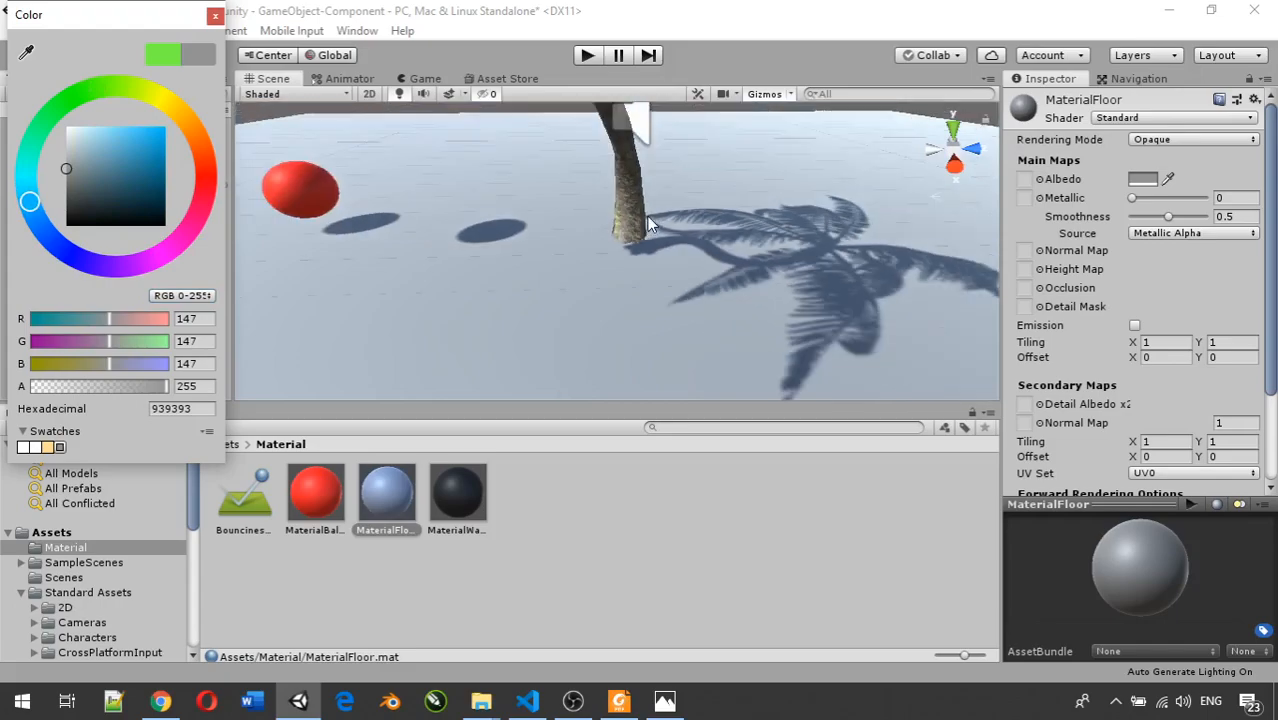
scroll(636, 209, "up", 2)
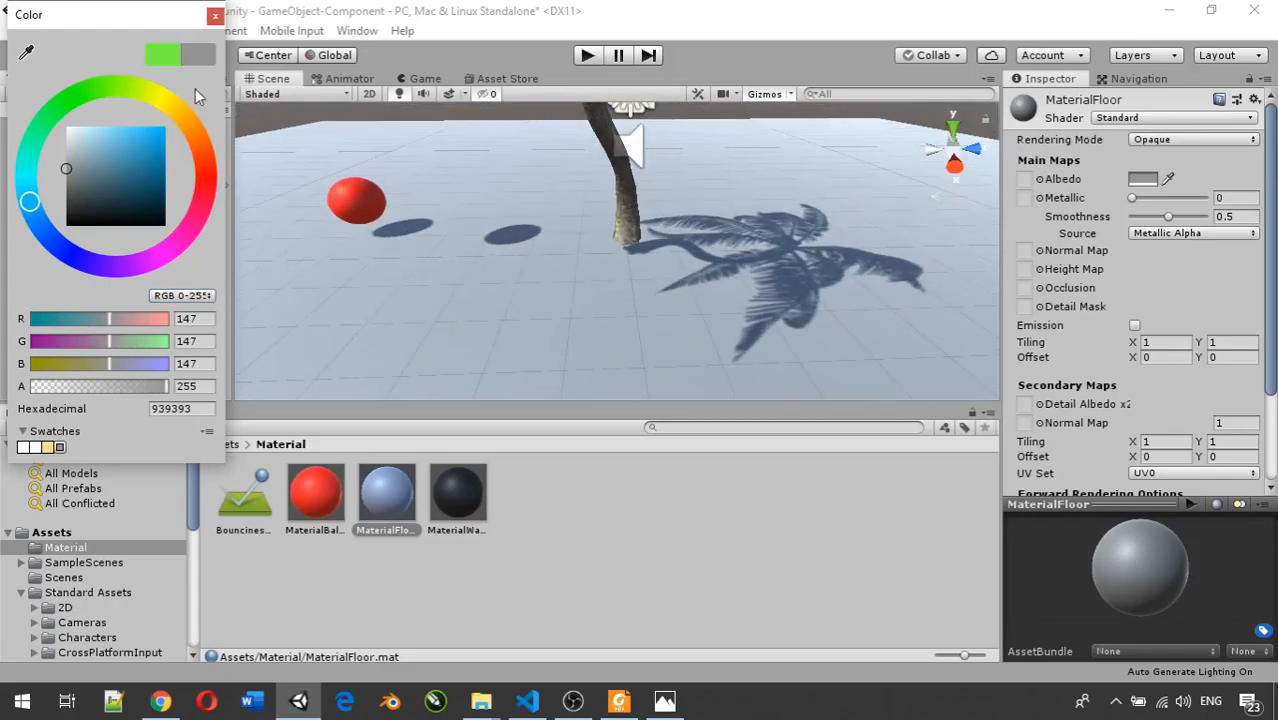
left_click(215, 16)
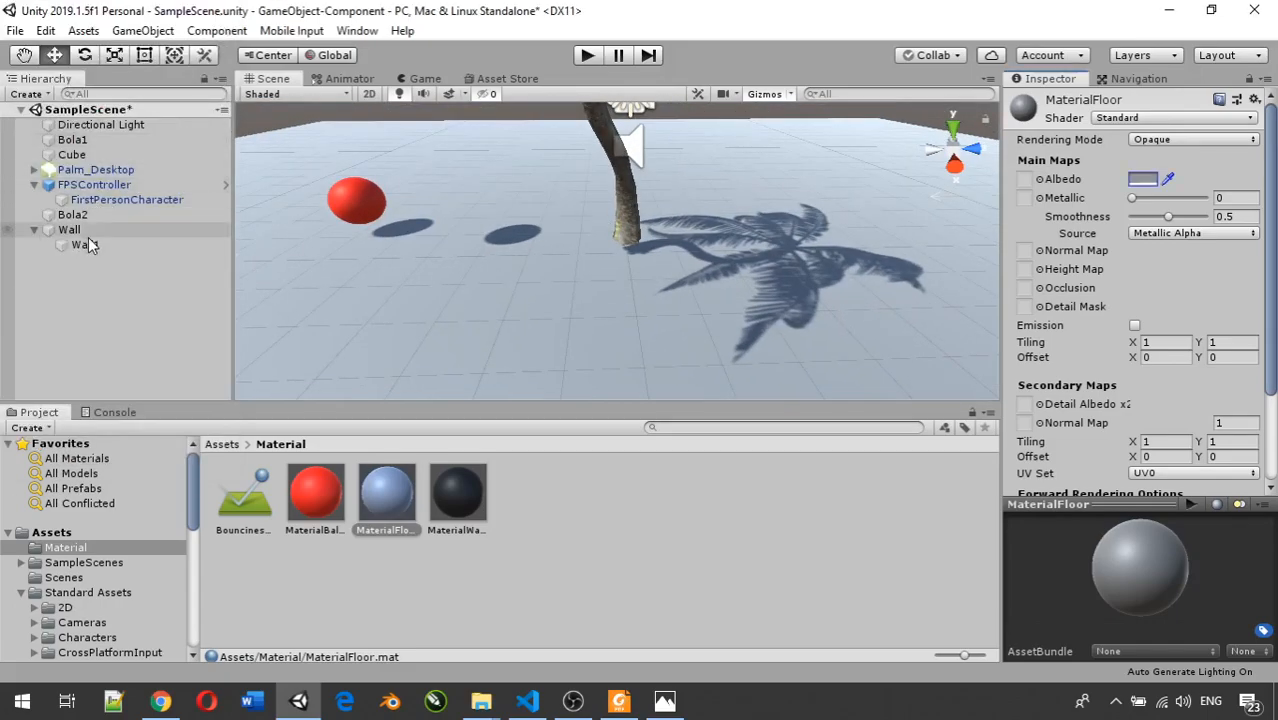
- Remove the Box Collider component from Wall1
left_click(85, 244)
scroll(682, 271, "up", 2)
scroll(687, 274, "up", 3)
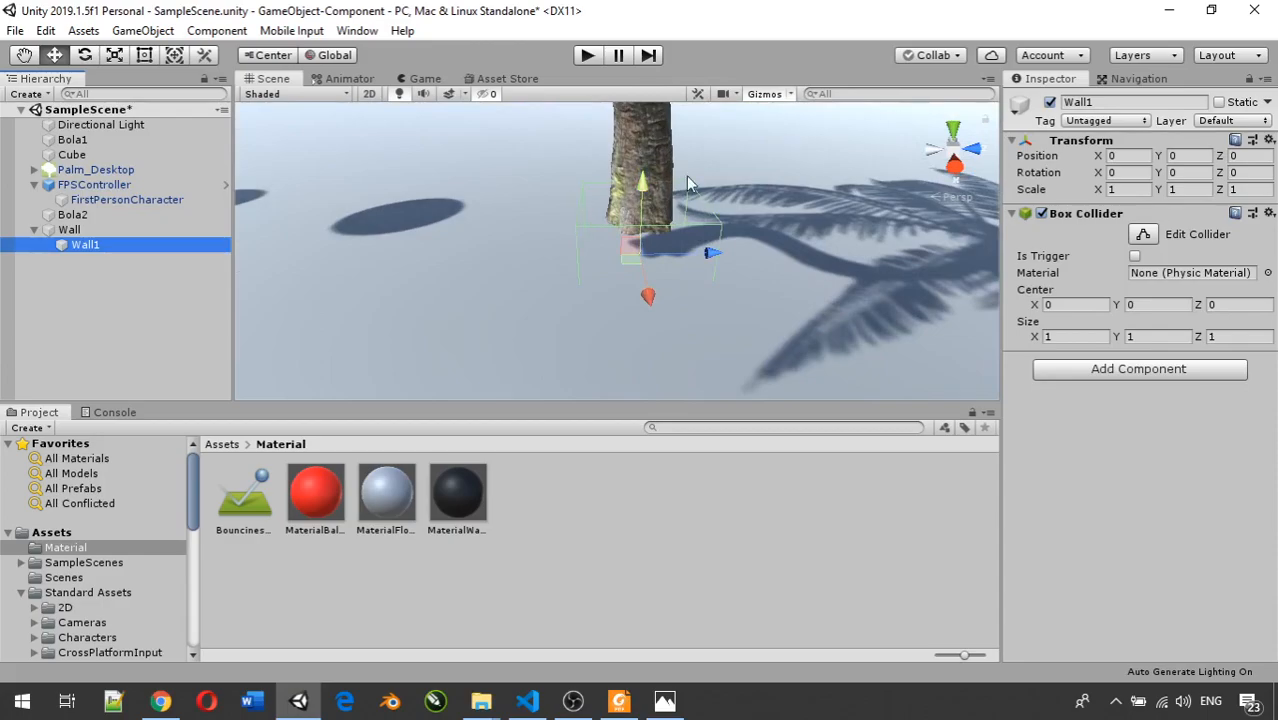
left_click(1041, 214)
right_click(1116, 215)
left_click(1120, 246)
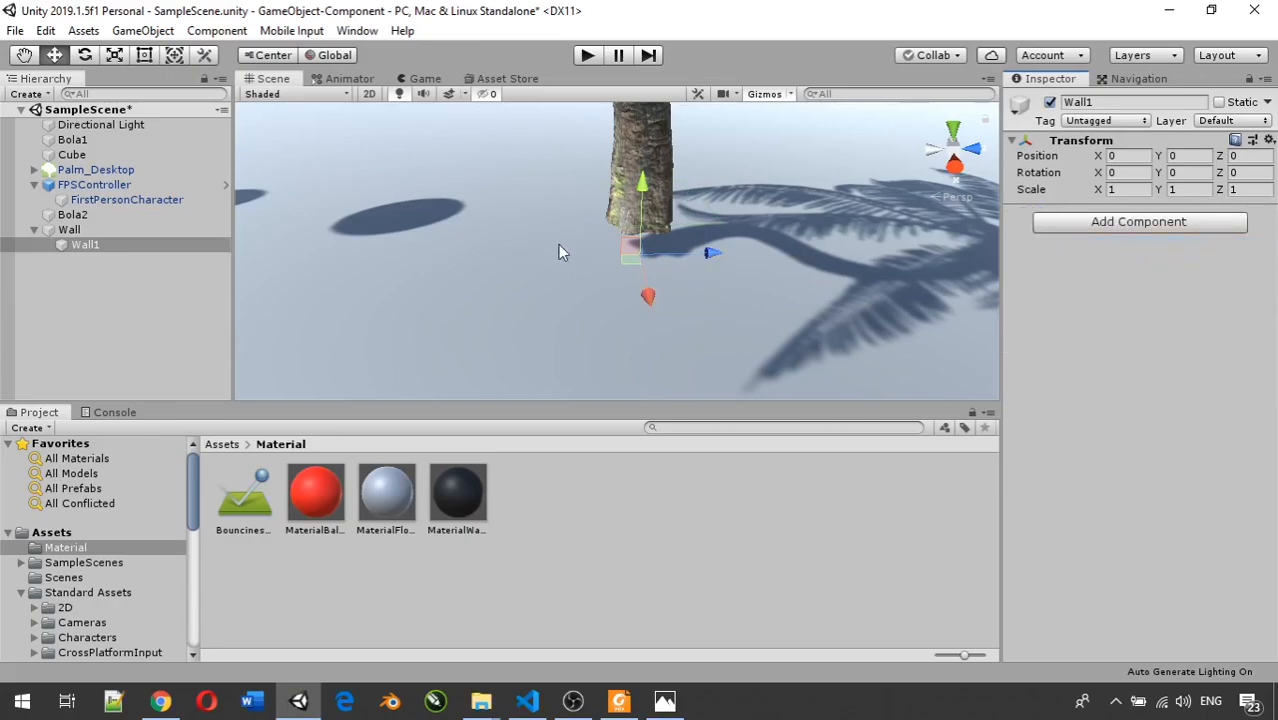
- Add a Box Collider component with its default center and size to Wall1
left_click(1100, 222)
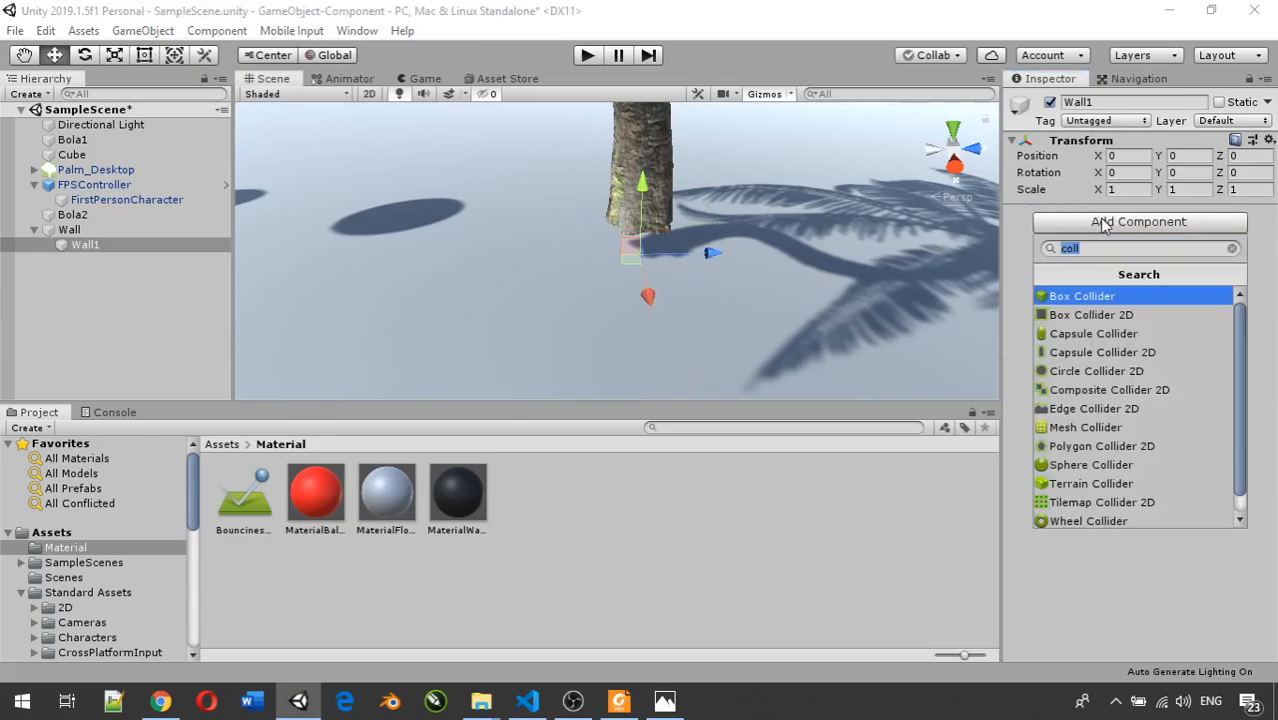
left_click(1120, 296)
scroll(675, 215, "down", 10)
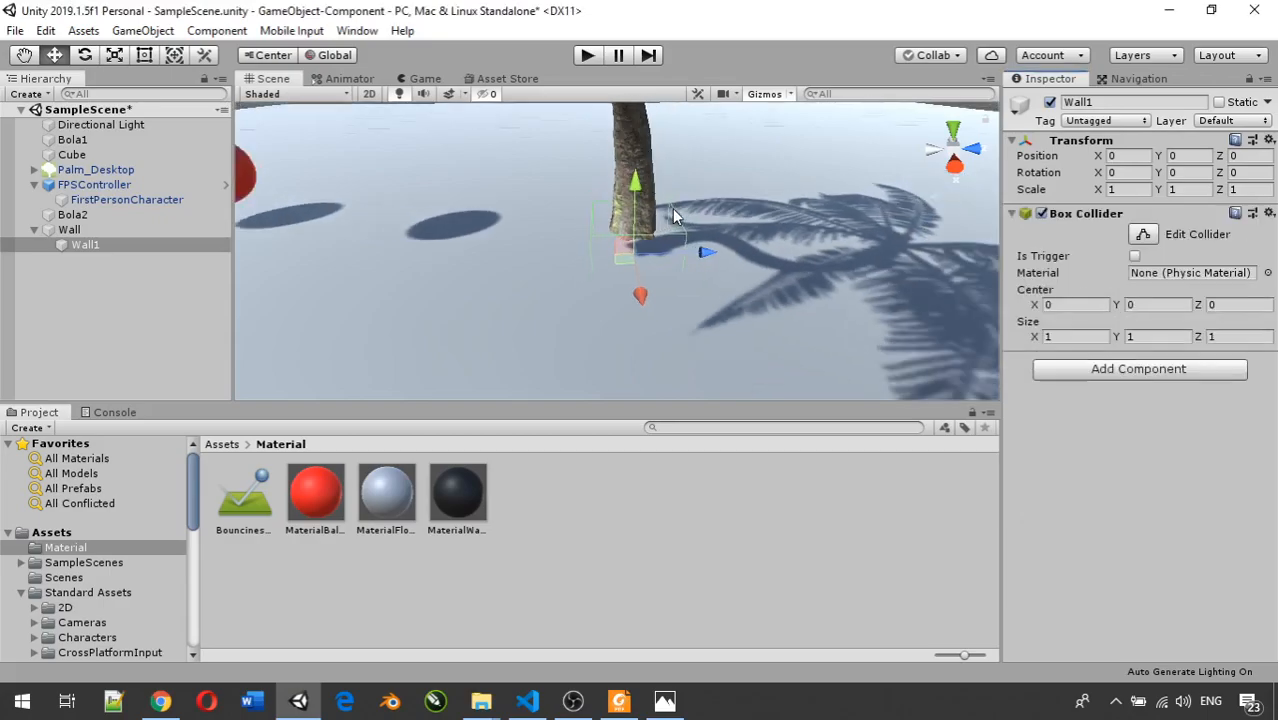
scroll(675, 216, "down", 3)
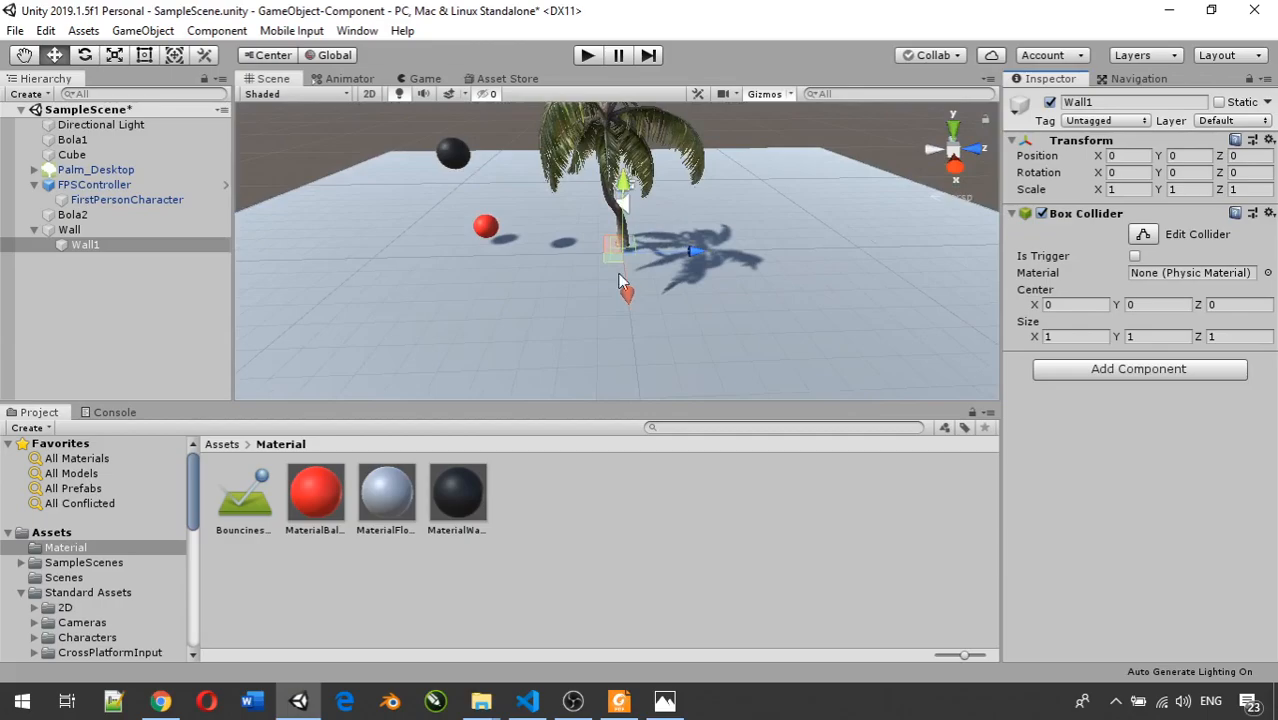
- Scale Wall1 to about -0.7 on X and 13.99 on Y to make it thin and tall
scroll(472, 349, "down", 6)
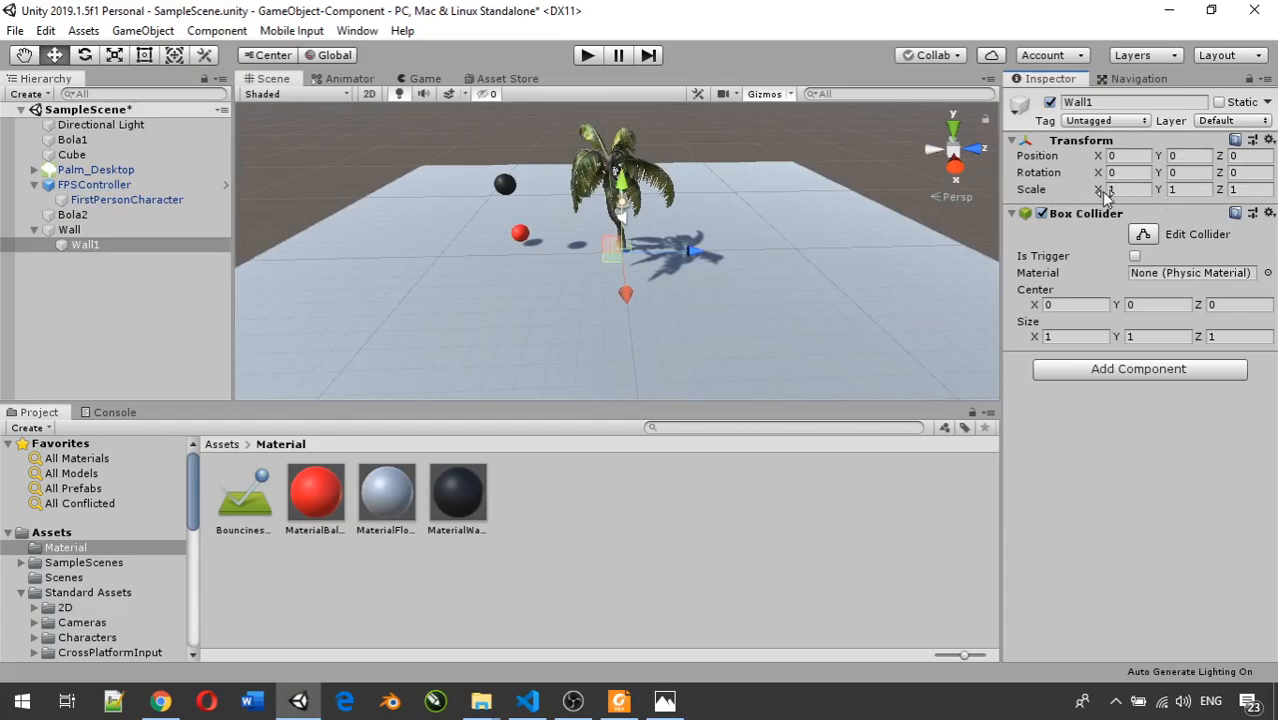
left_click_drag(1098, 189, 1034, 222)
left_click(1170, 190)
left_click_drag(1170, 190, 1272, 192)
left_click_drag(121, 165, 320, 208)
- Set Wall1's Z scale to 42 so the wall spans the floor's width
left_click(1240, 190)
type("83.96")
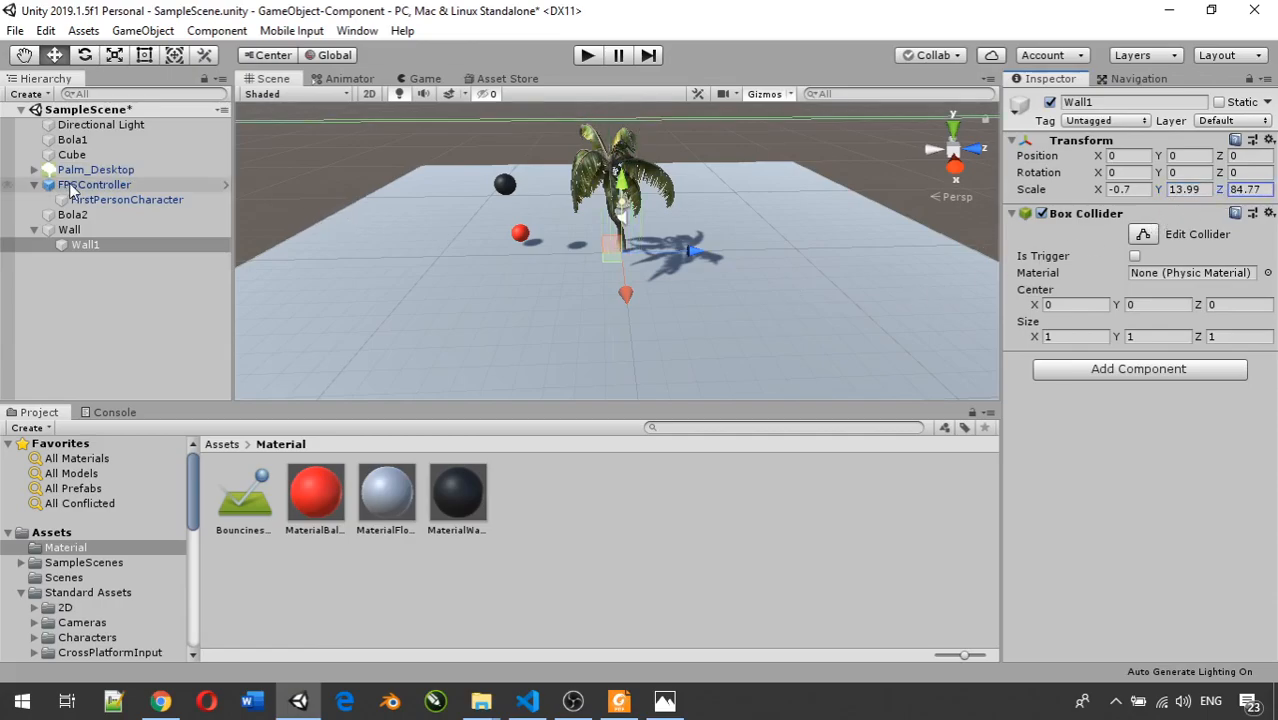
left_click_drag(39, 186, 1266, 288)
scroll(813, 257, "down", 4)
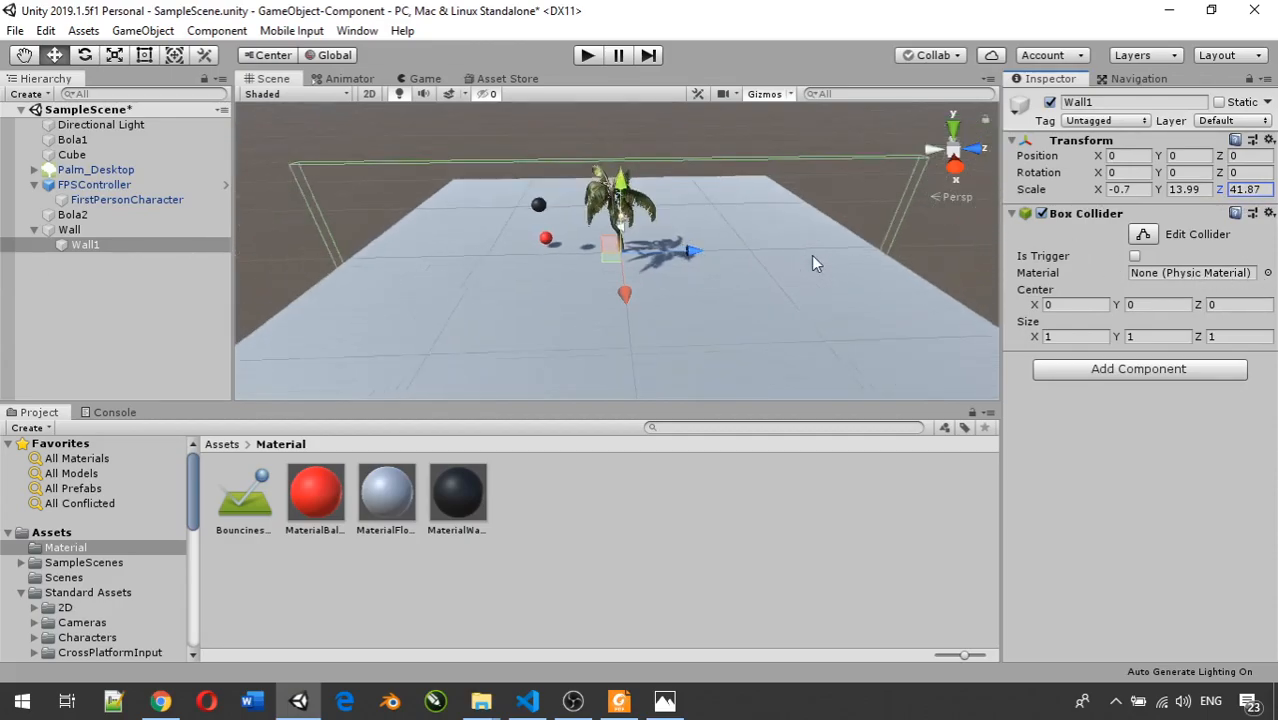
scroll(812, 257, "up", 2)
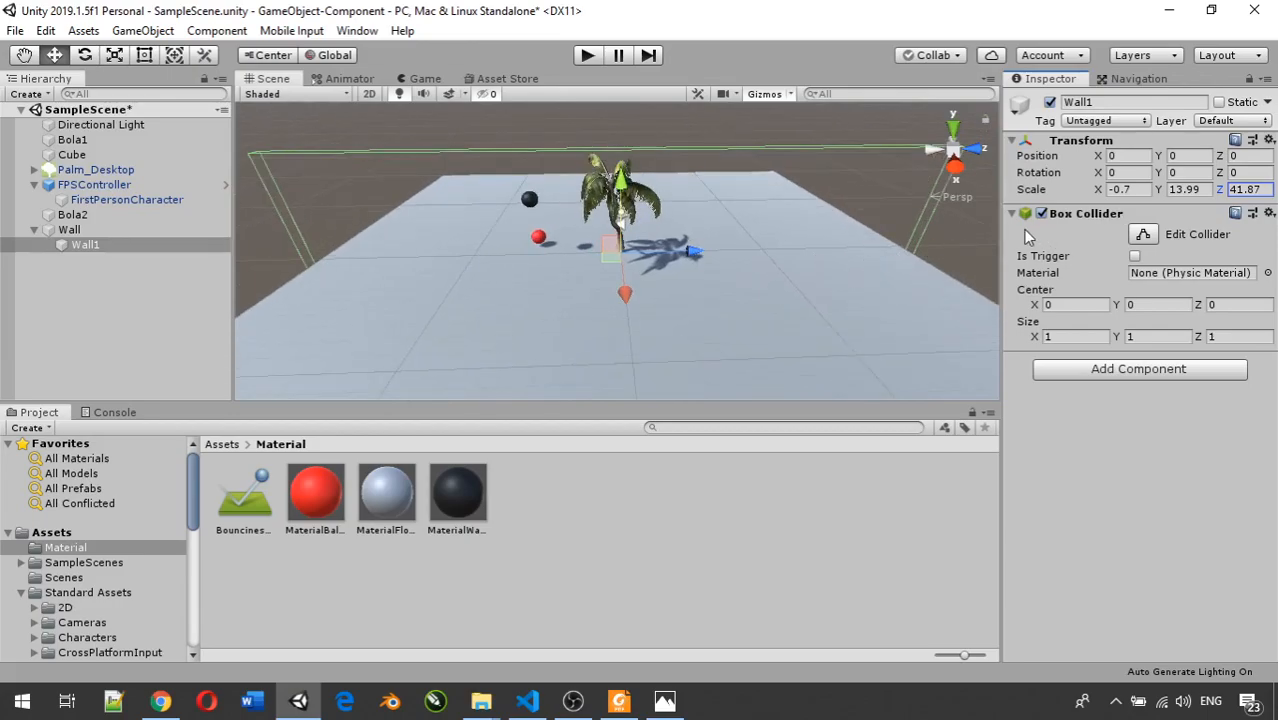
left_click(1265, 192)
type("42")
scroll(680, 233, "down", 3)
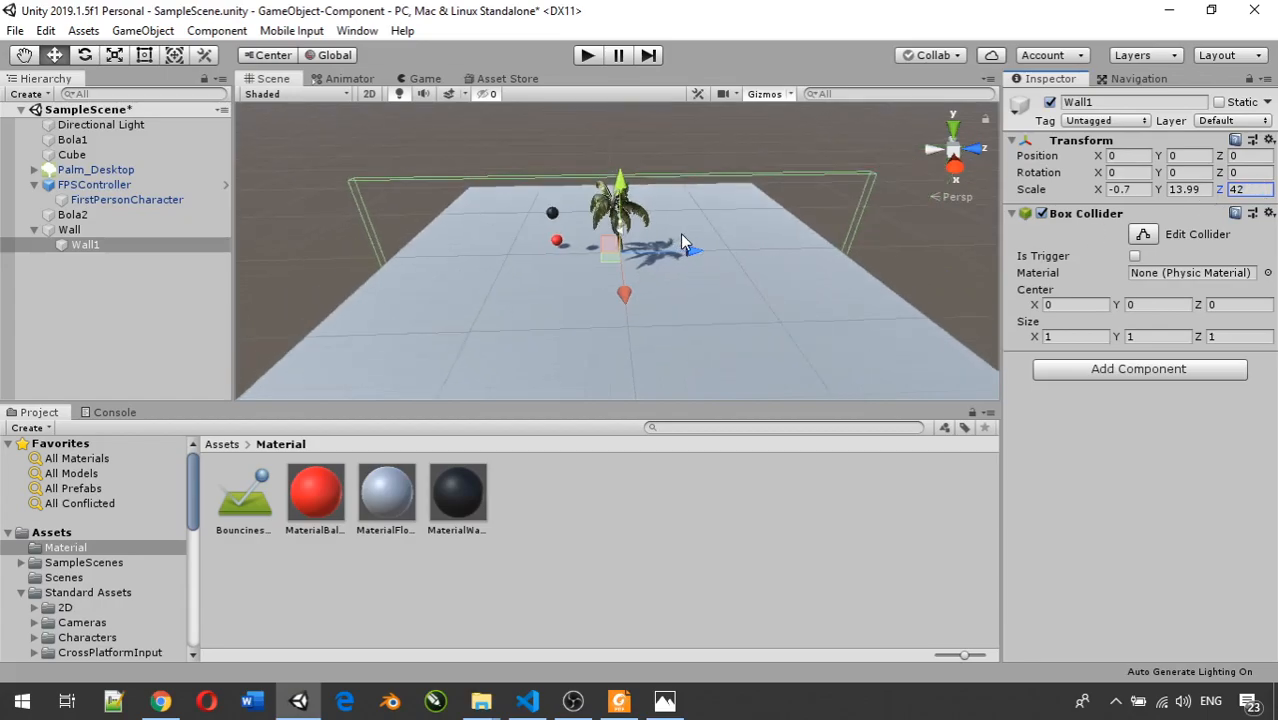
- Move Wall1 along the X axis to the far edge of the floor, at about X -19.7
left_click(625, 295)
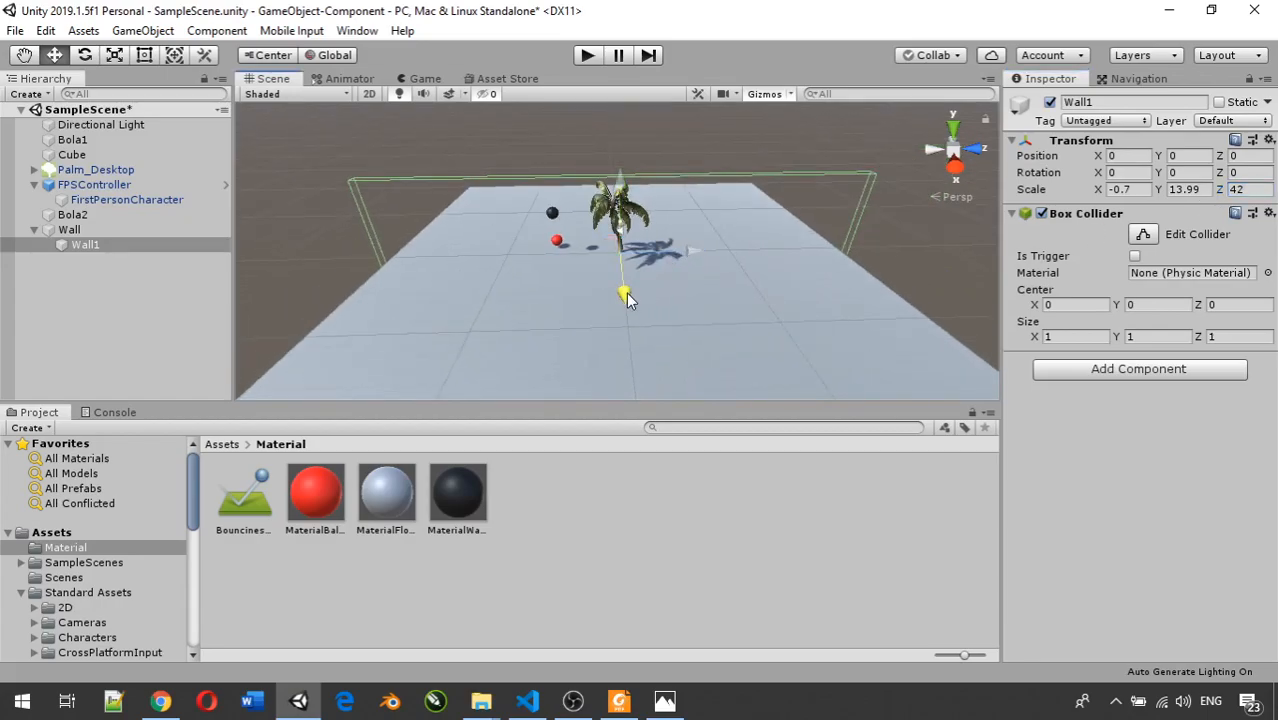
left_click_drag(627, 298, 611, 194)
middle_click_drag(403, 240, 513, 280)
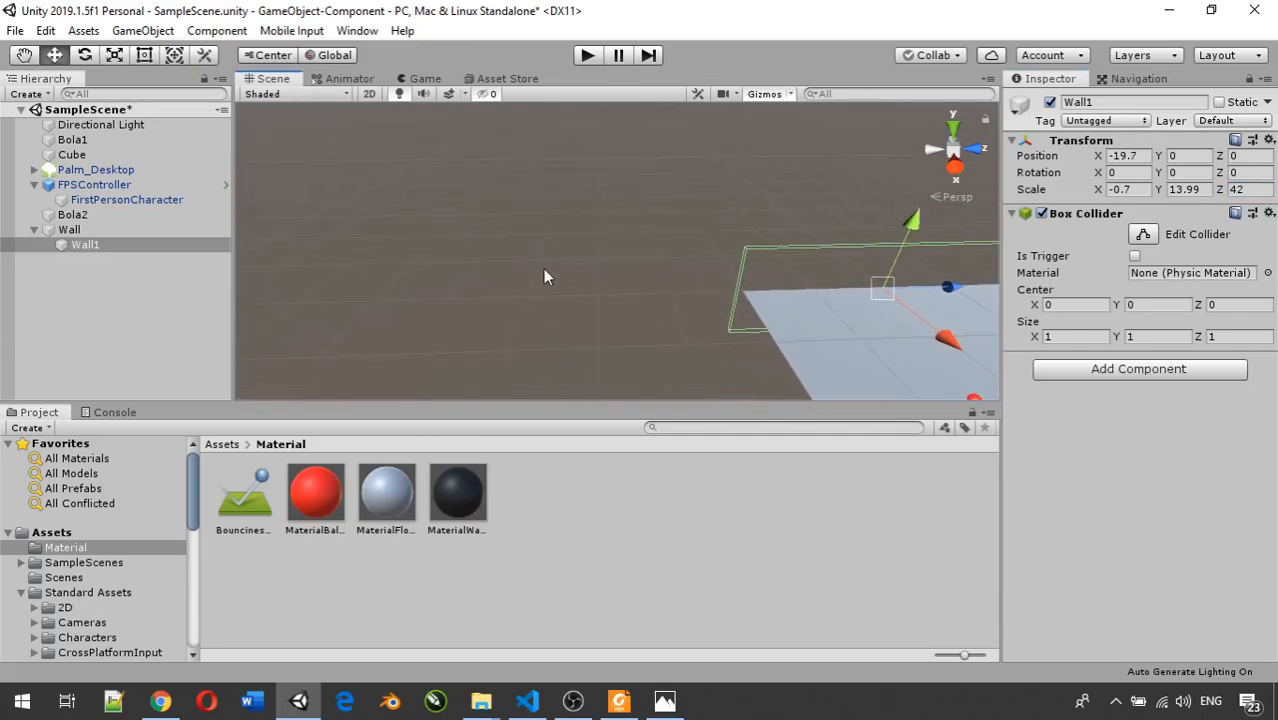
- Examine from several angles how Wall1's collider lines up with the edge of the floor
scroll(573, 271, "up", 5)
scroll(573, 270, "up", 3)
left_click_drag(753, 297, 957, 320, "alt")
right_click_drag(957, 320, 990, 321)
middle_click_drag(753, 301, 1021, 325)
right_click_drag(1021, 325, 1026, 327, "alt")
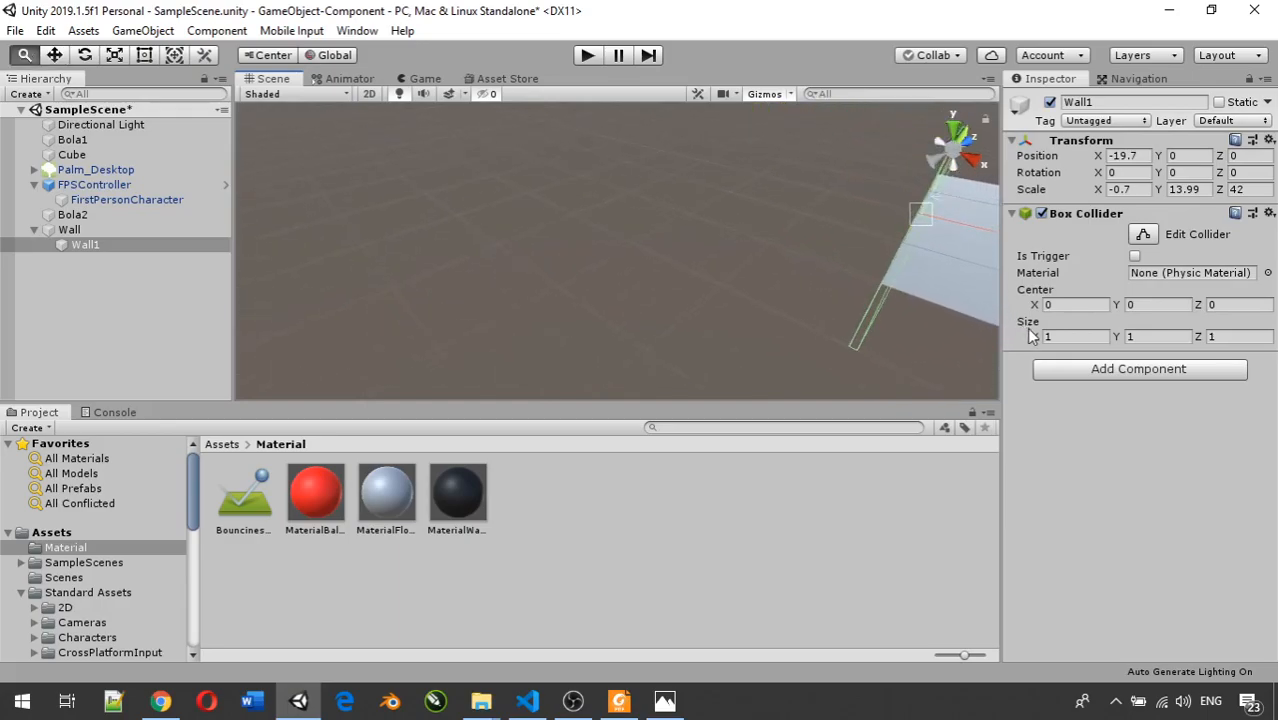
left_click_drag(920, 275, 1082, 220, "alt")
scroll(852, 246, "up", 4)
scroll(845, 250, "up", 2)
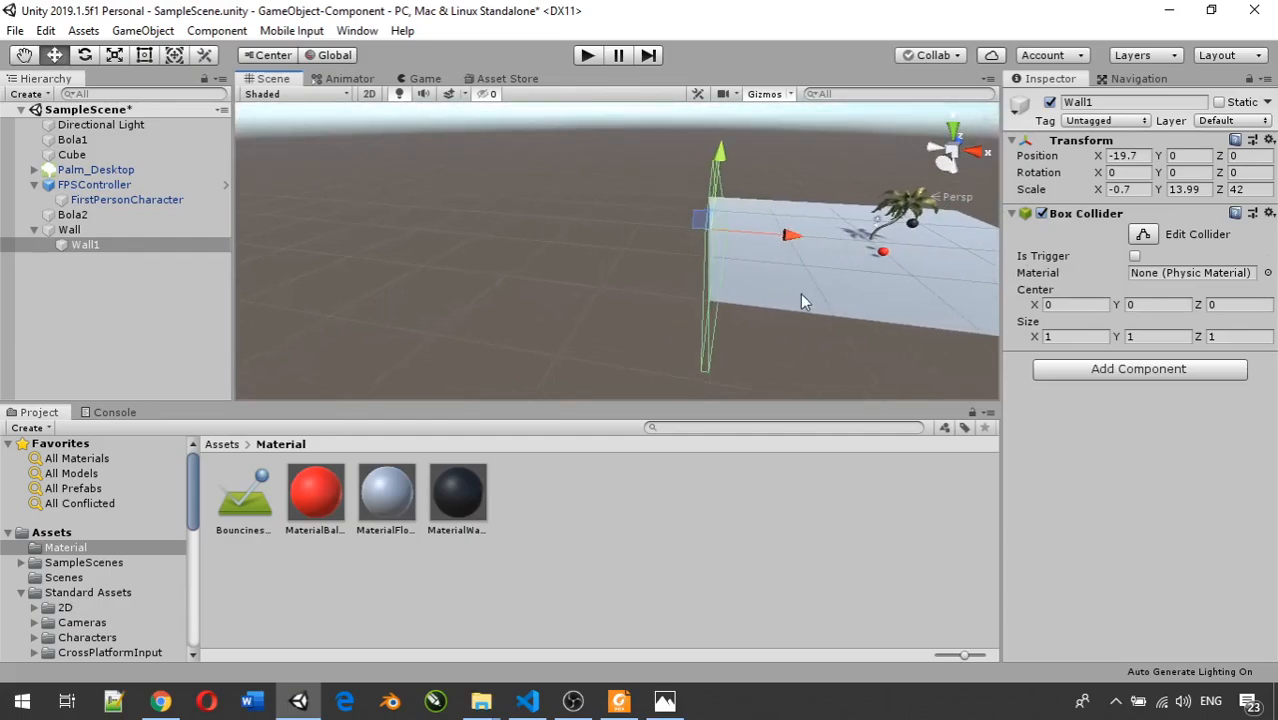
scroll(739, 240, "up", 3)
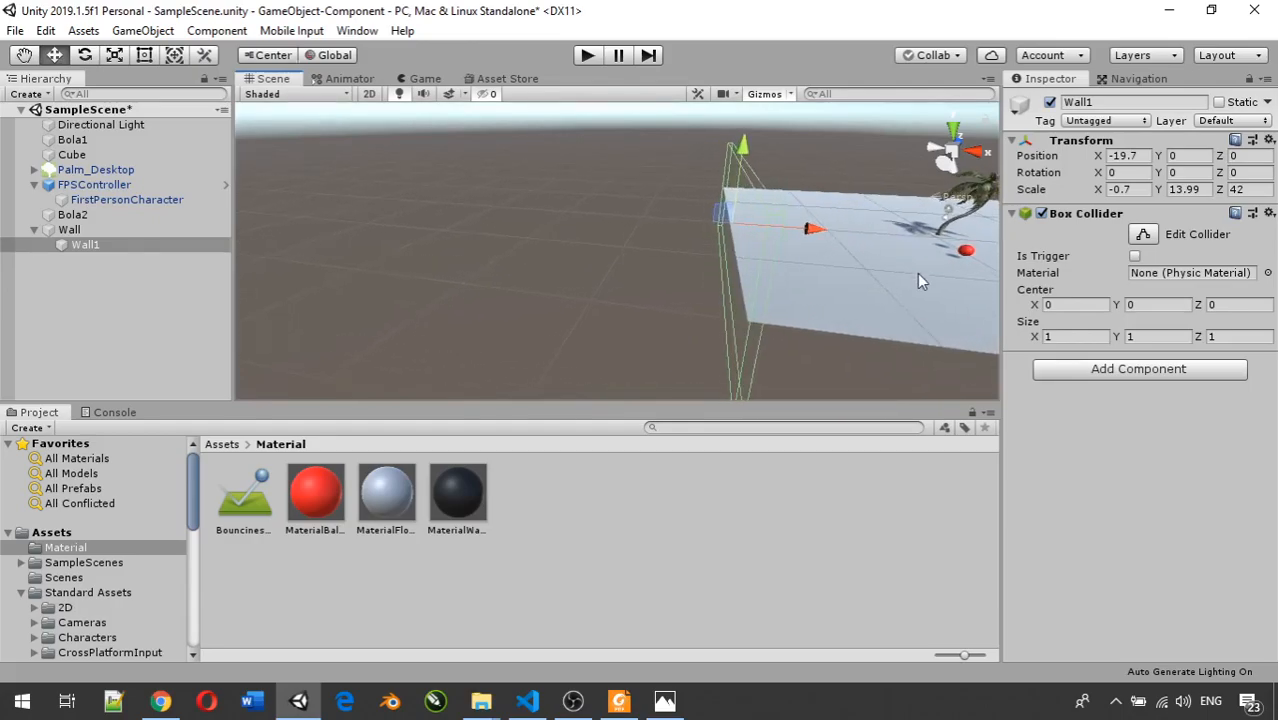
scroll(916, 285, "down", 3)
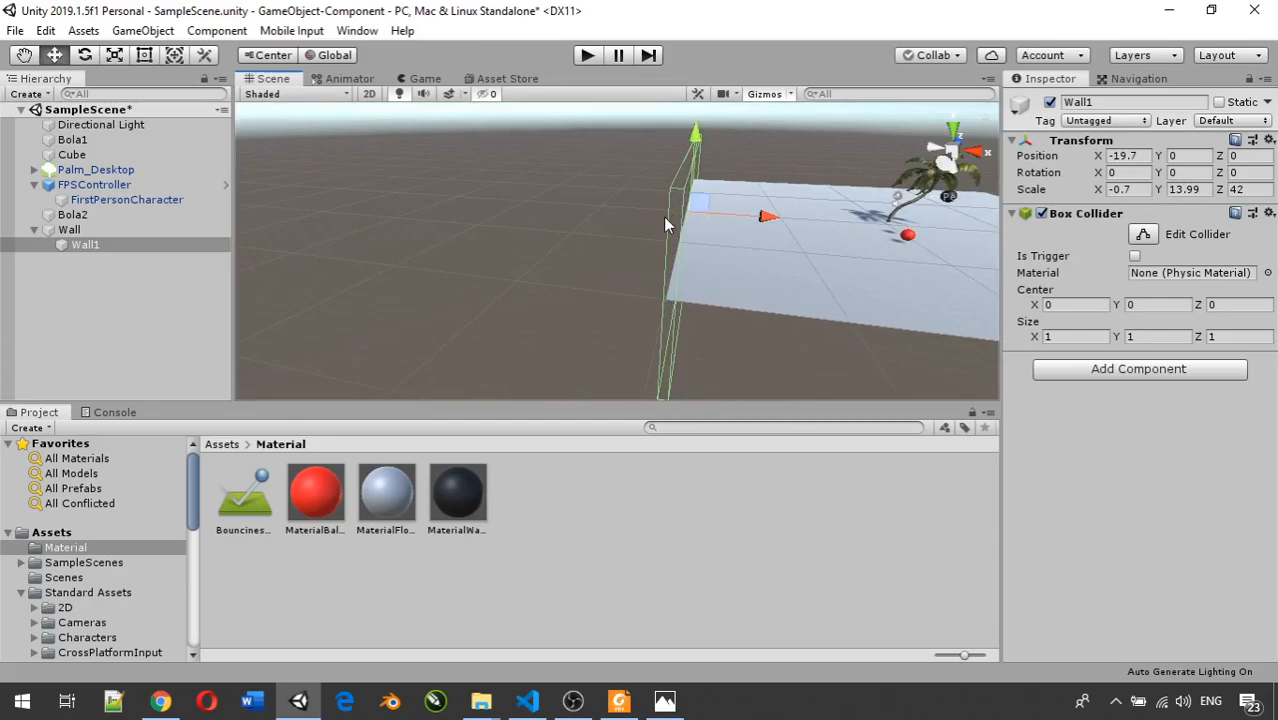
- Duplicate Wall1 under the Wall object and rename the copy as Wall2
left_click(106, 245)
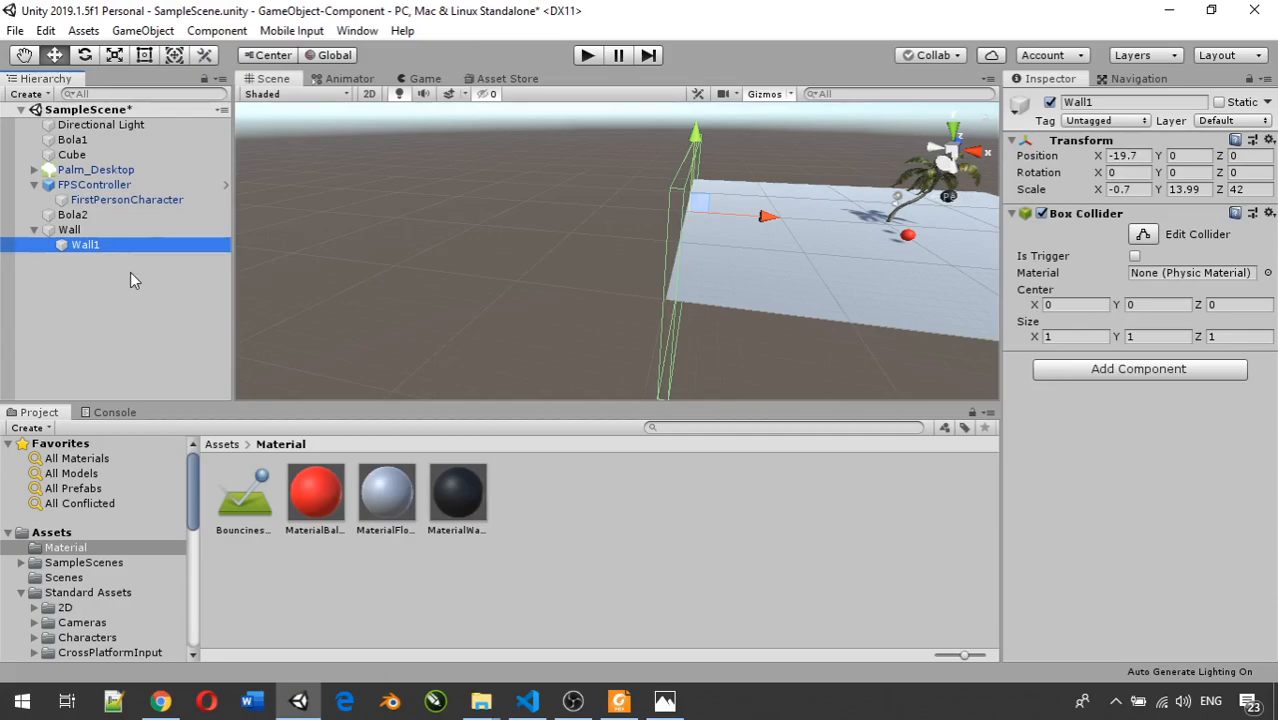
key("ctrl+d")
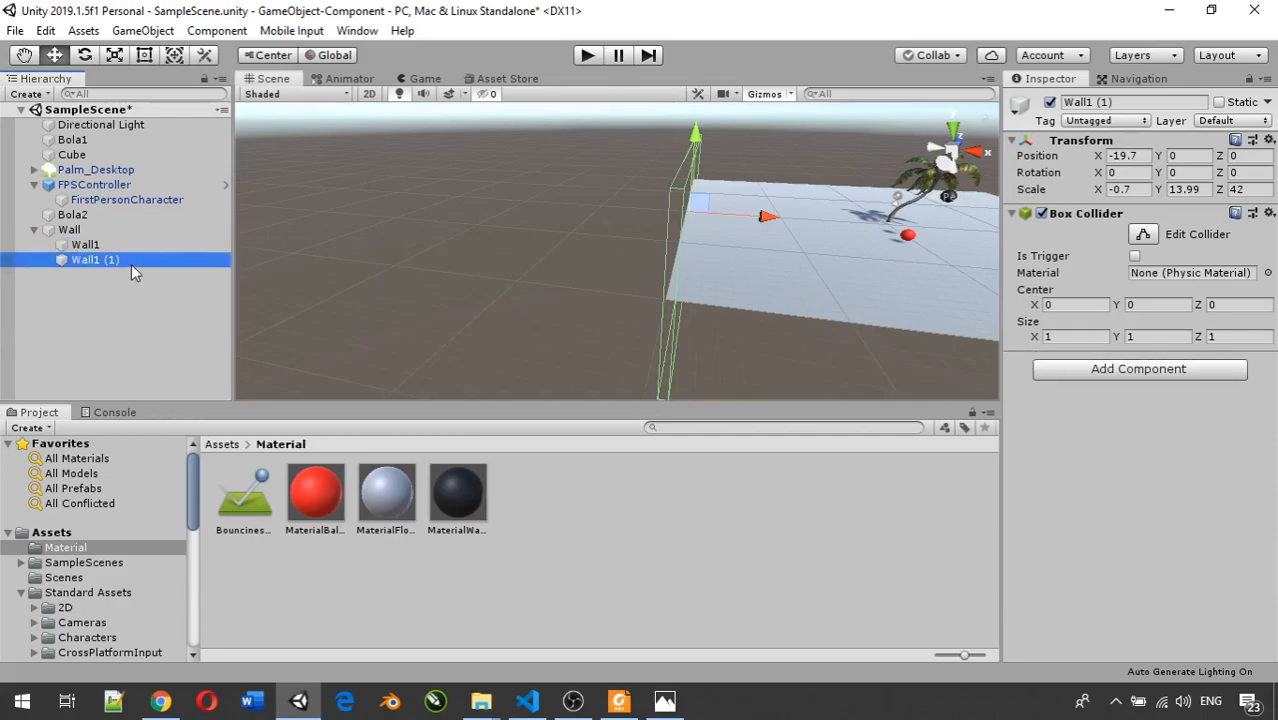
right_click(131, 264)
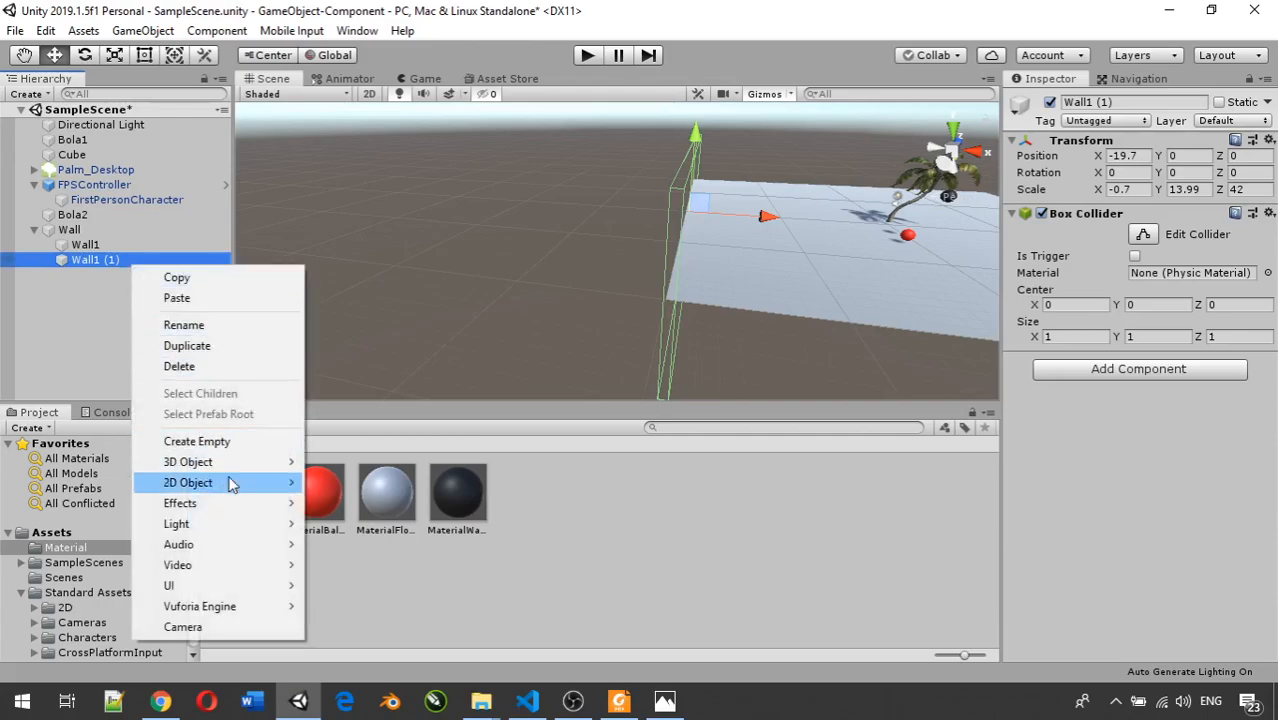
left_click(185, 325)
left_click(125, 261)
type("2")
key("Return")
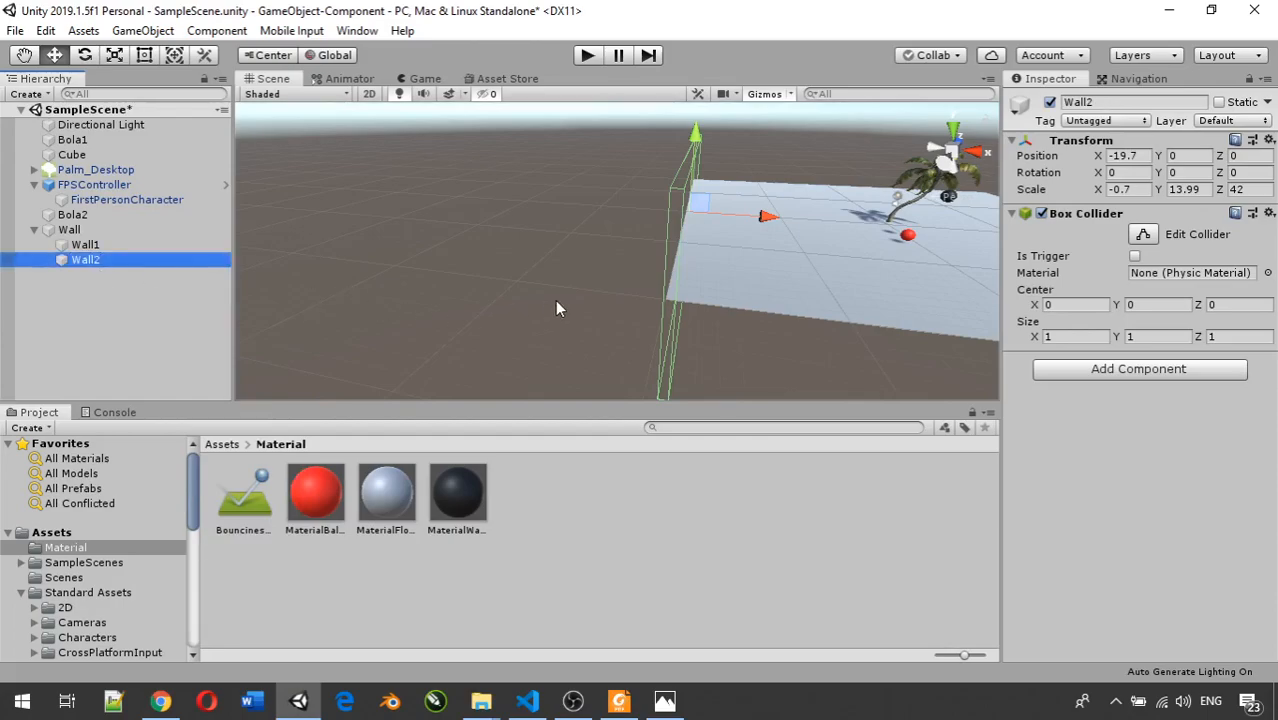
- Set Wall2's X position to 19.7 to place it on the opposite edge of the floor
scroll(556, 301, "down", 8)
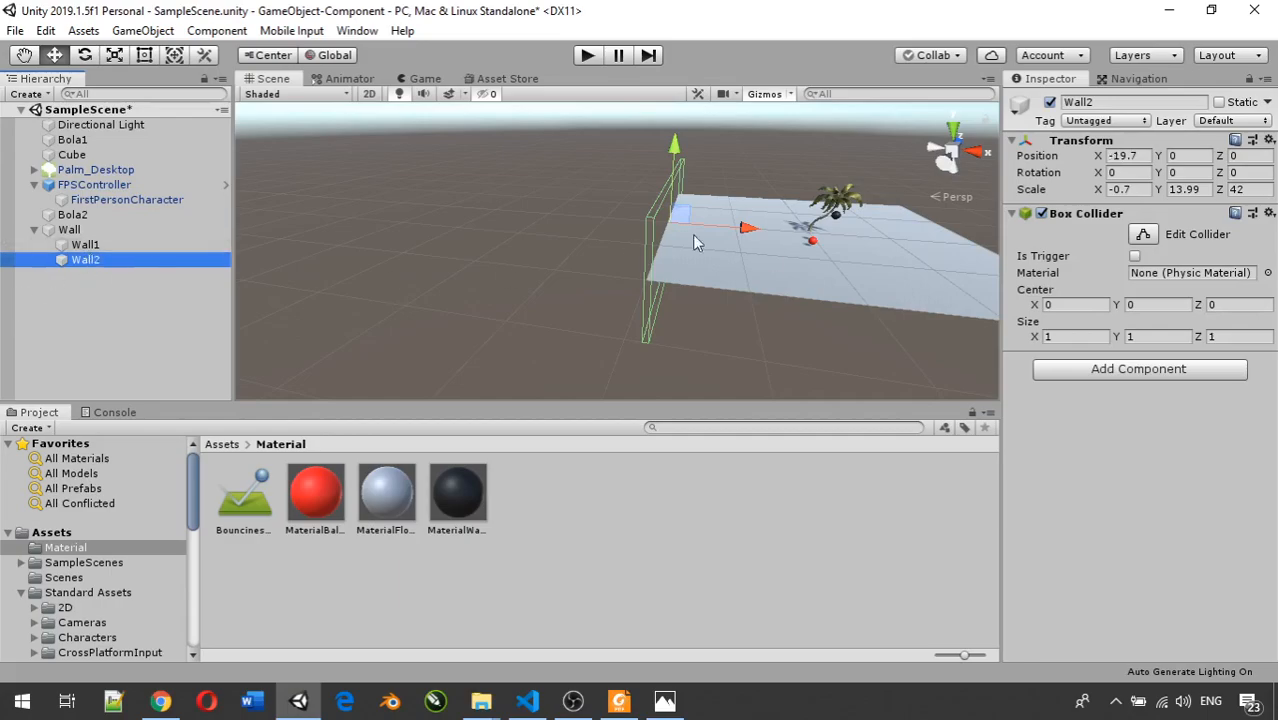
scroll(730, 234, "down", 1)
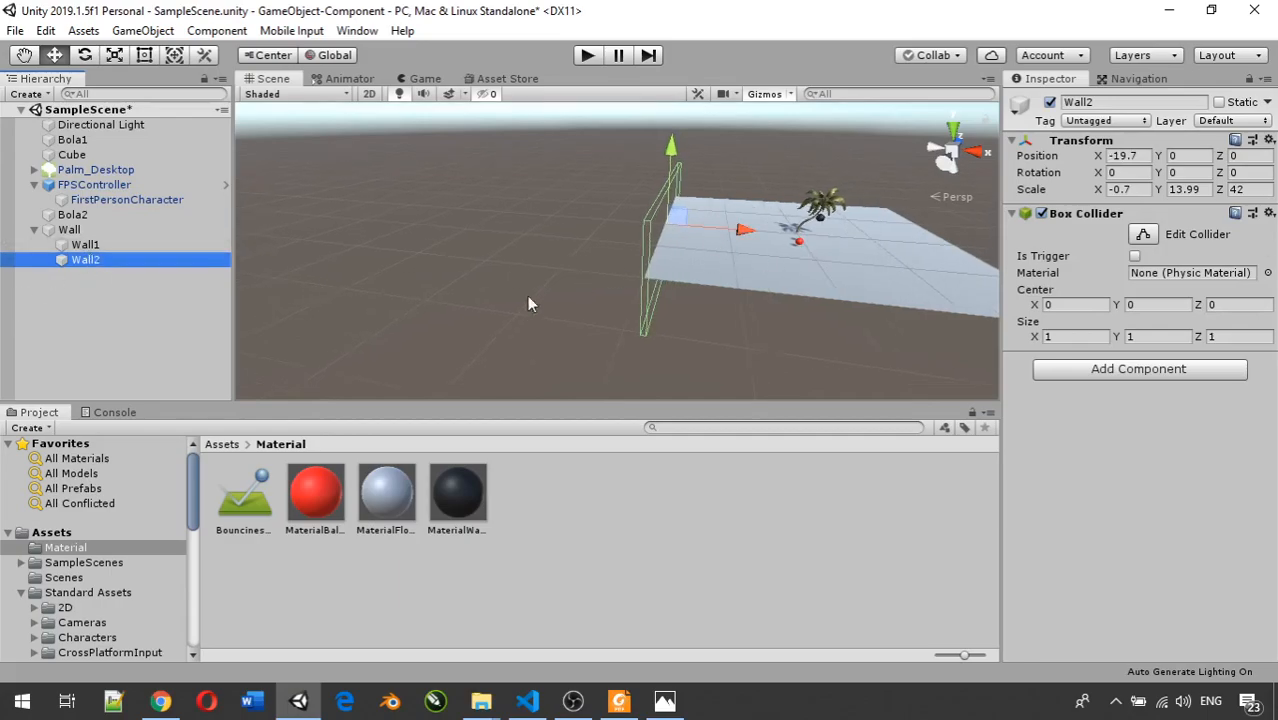
left_click(1114, 157)
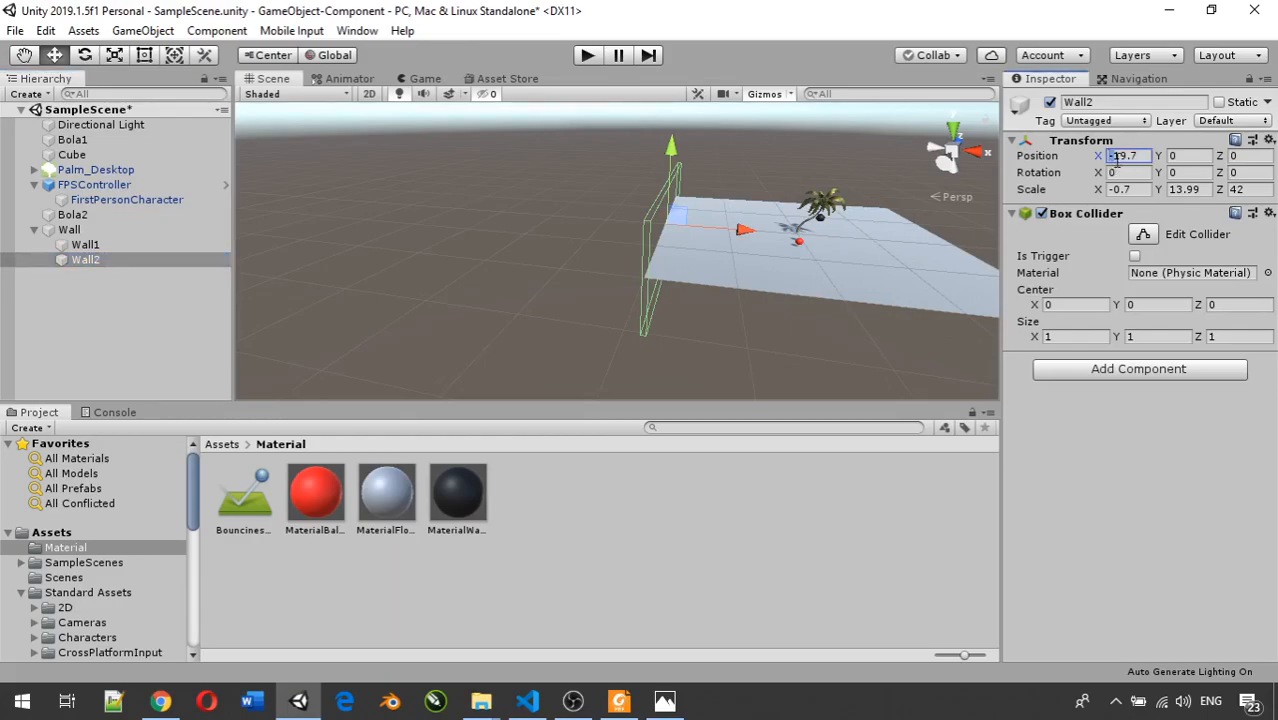
key("BackSpace")
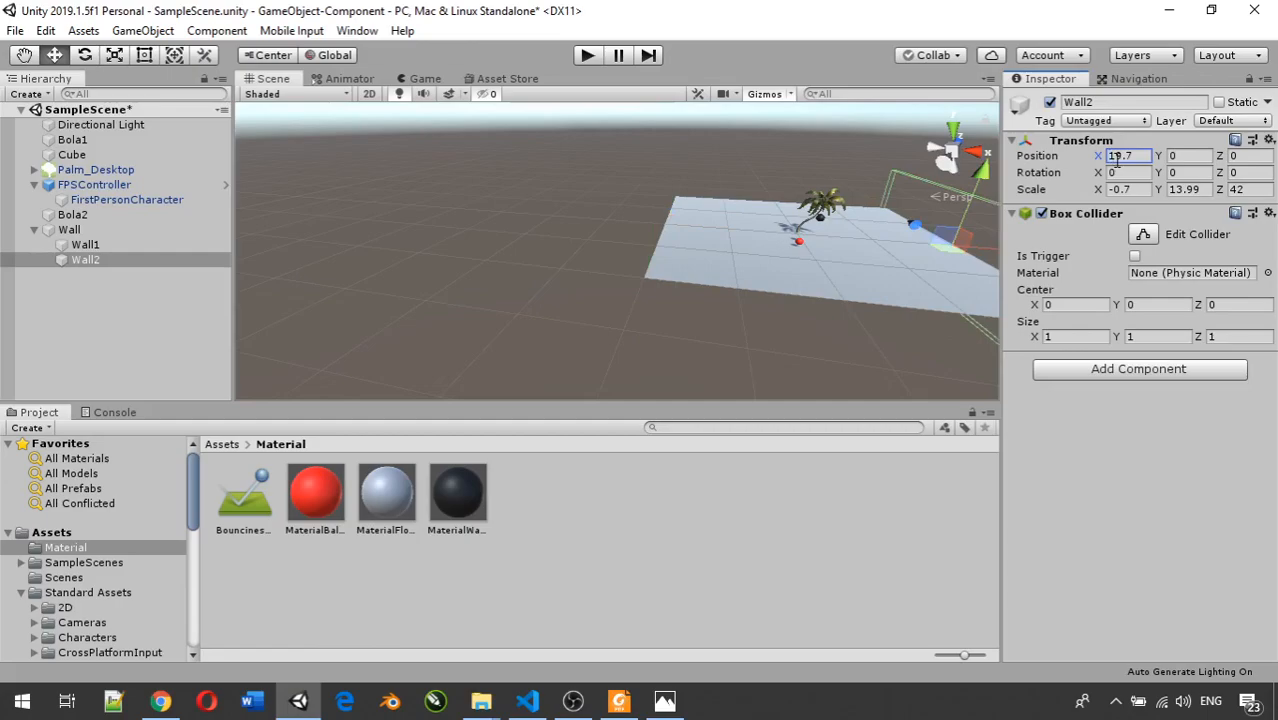
- Compare the placement of the Wall1 and Wall2 colliders on opposite edges of the floor
scroll(835, 235, "down", 3)
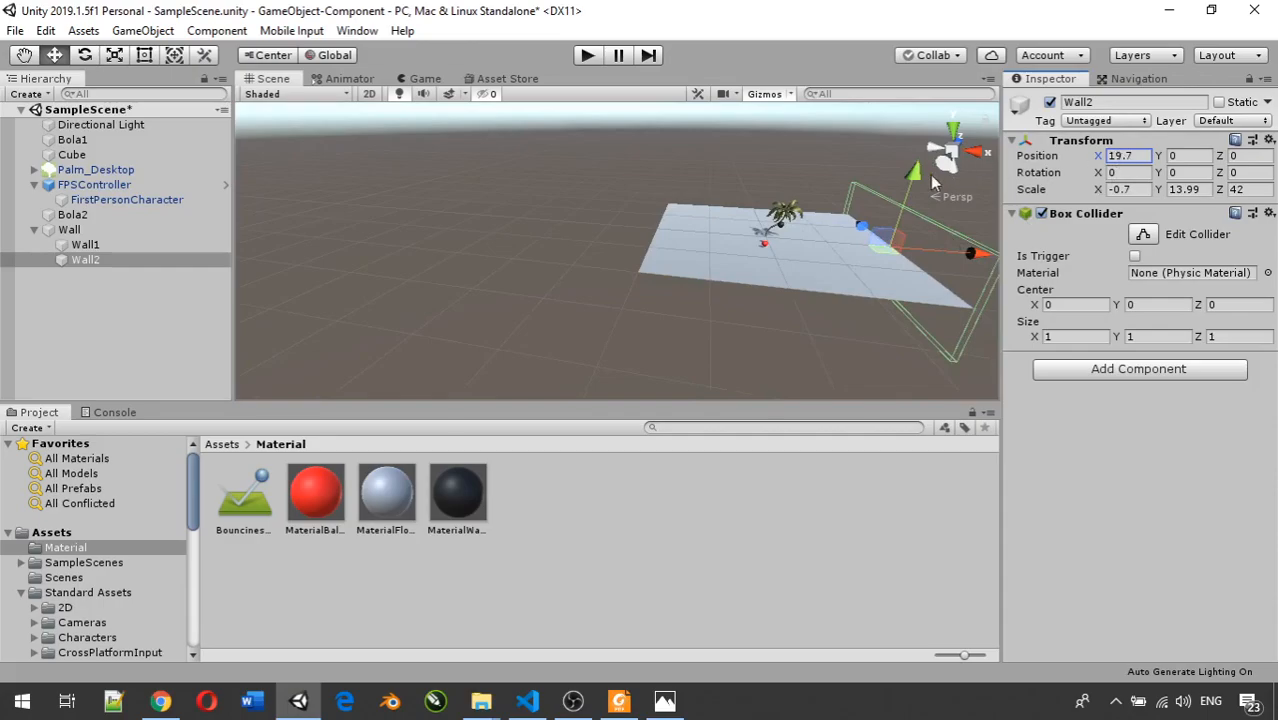
left_click(102, 244)
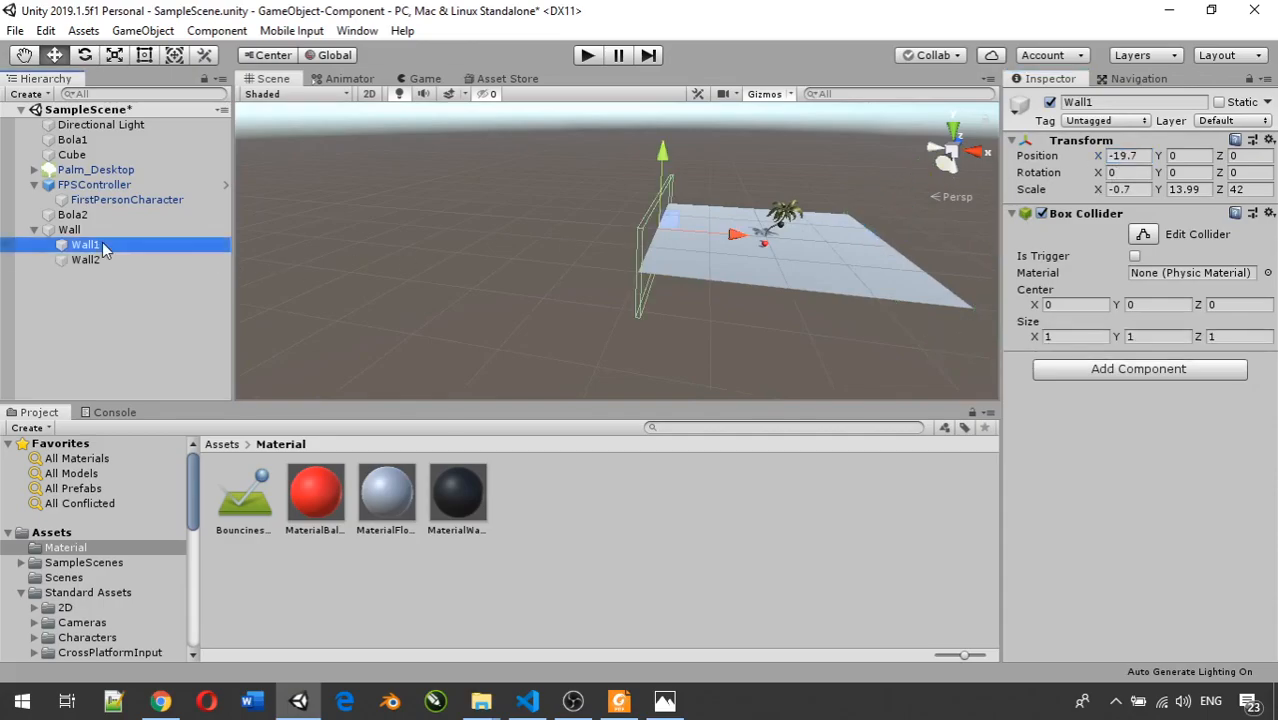
left_click(102, 256)
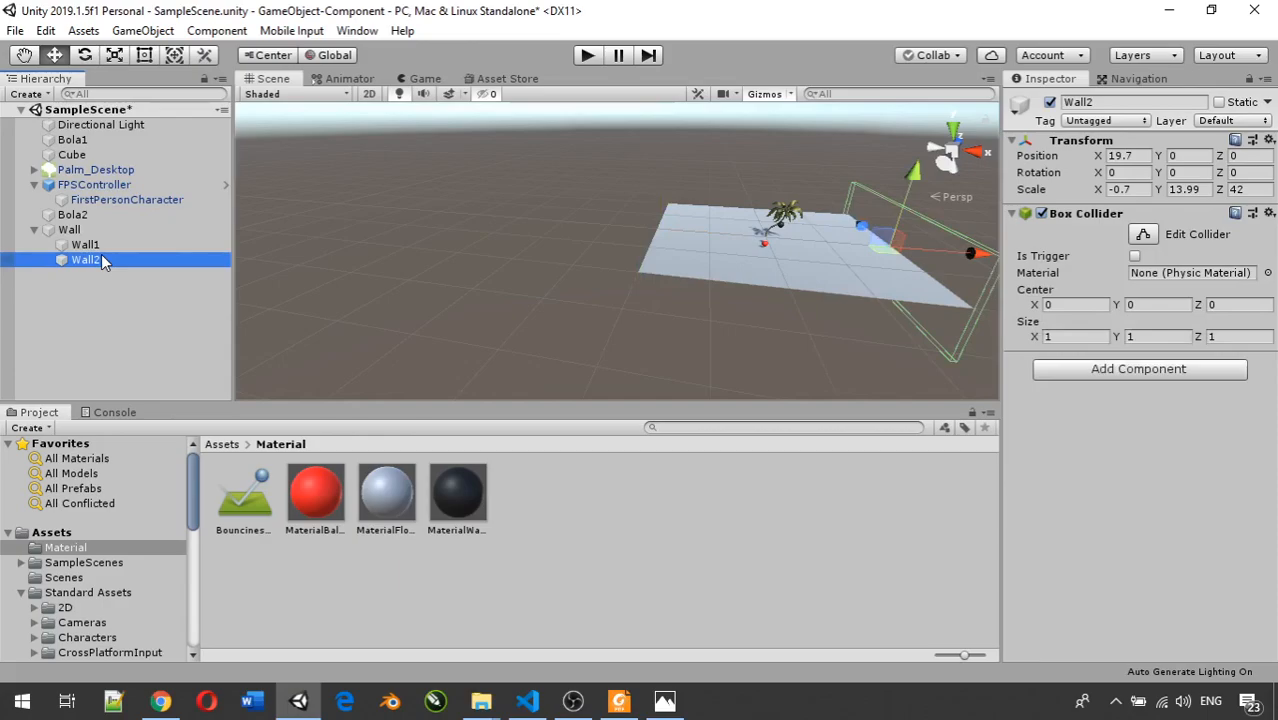
left_click(102, 250)
left_click(98, 260)
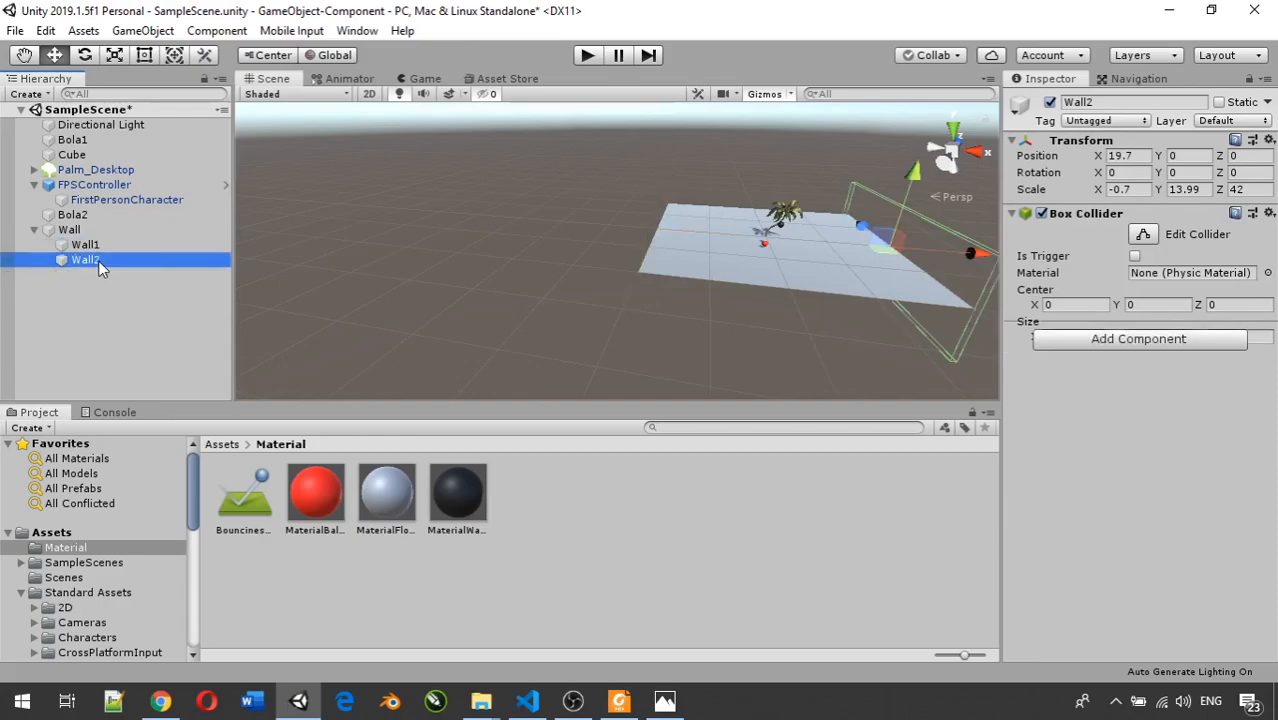
scroll(678, 297, "up", 2)
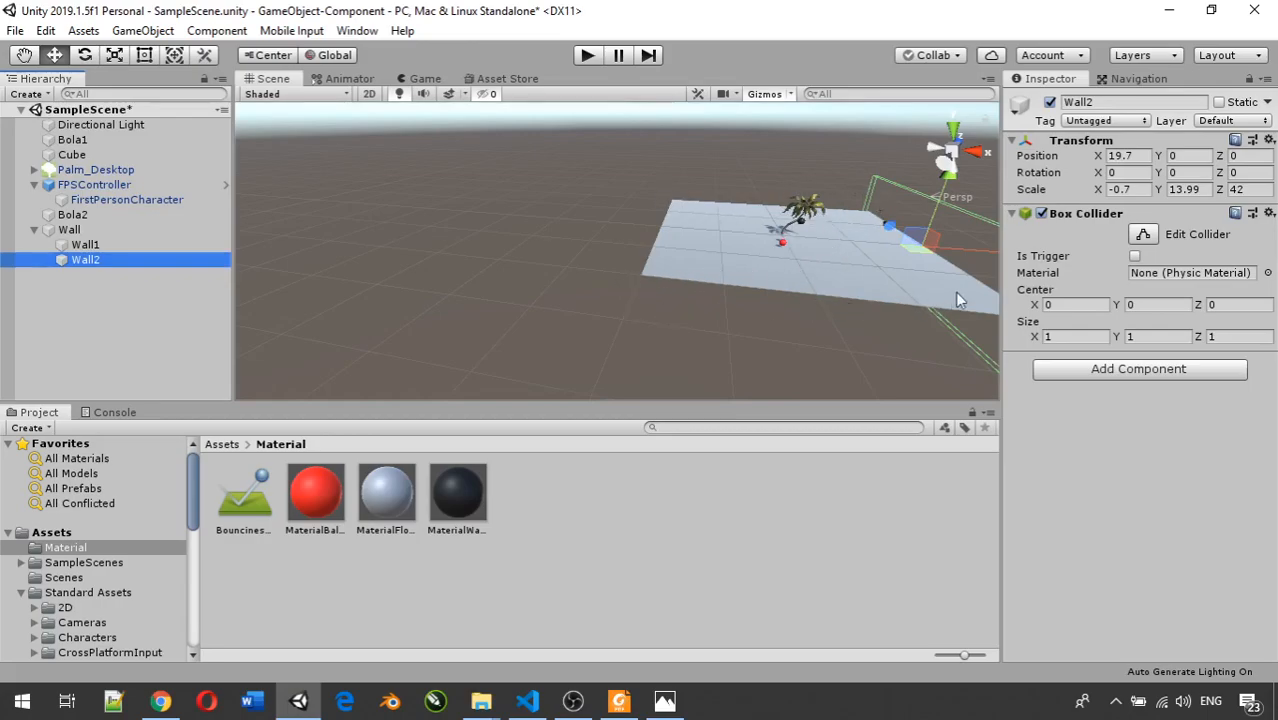
- Duplicate Wall2 under the Wall object and rename the copy as Wall3
key("ctrl+d")
left_click(108, 275)
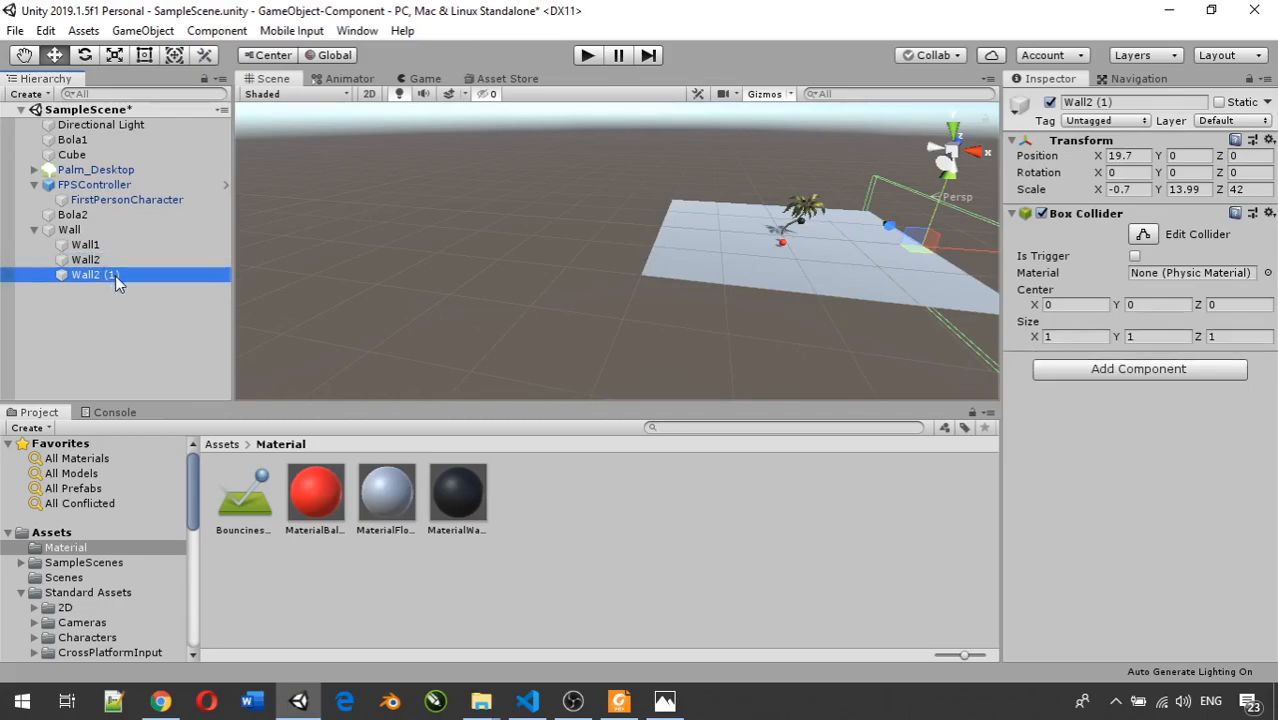
right_click(116, 283)
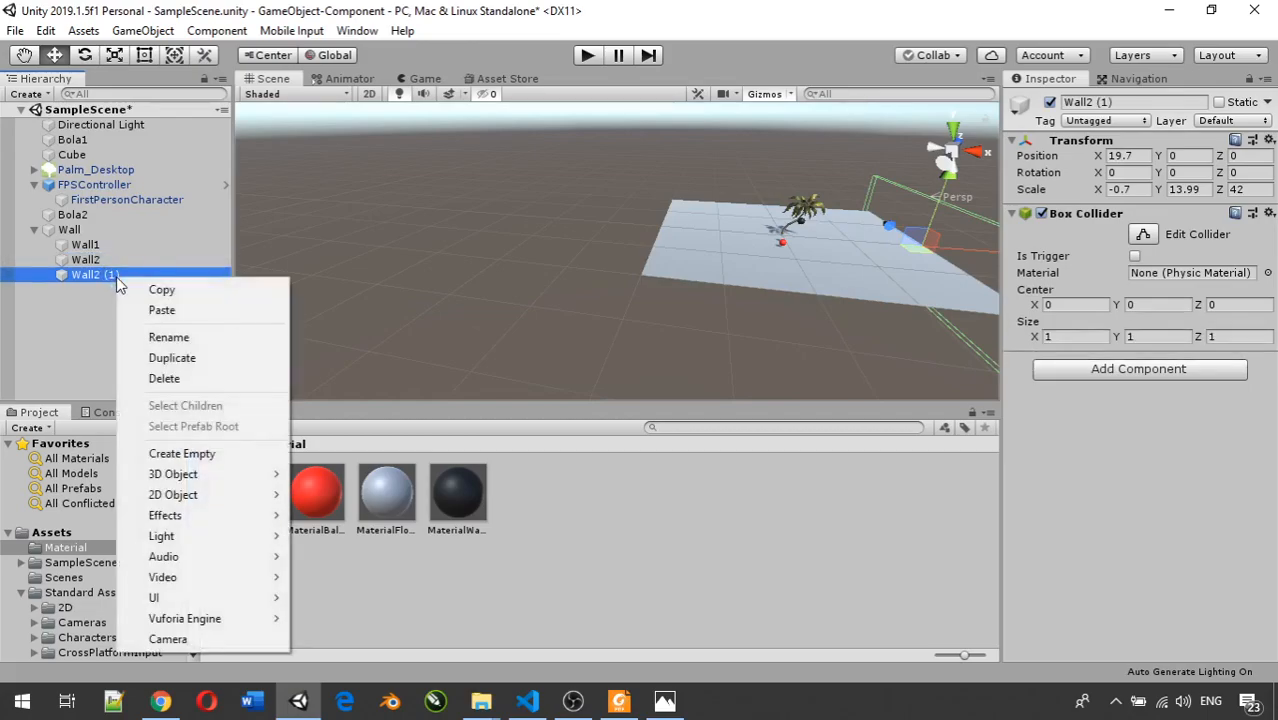
left_click(175, 334)
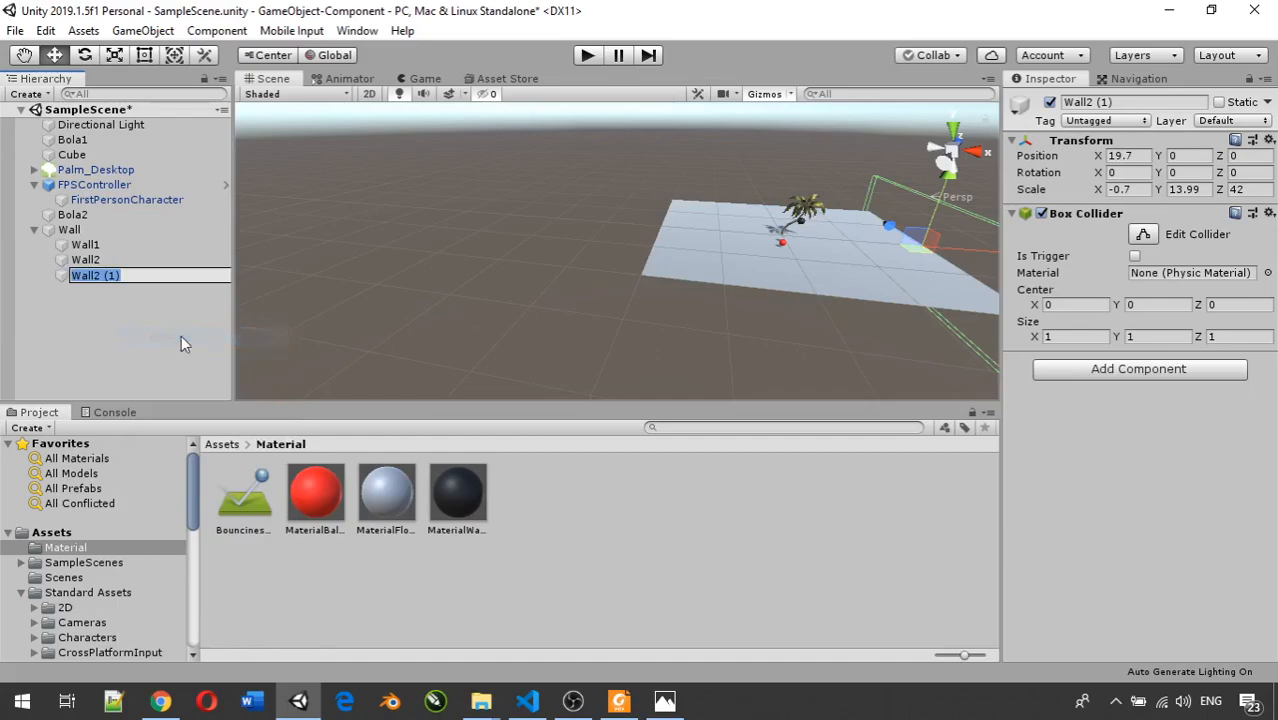
left_click(174, 278)
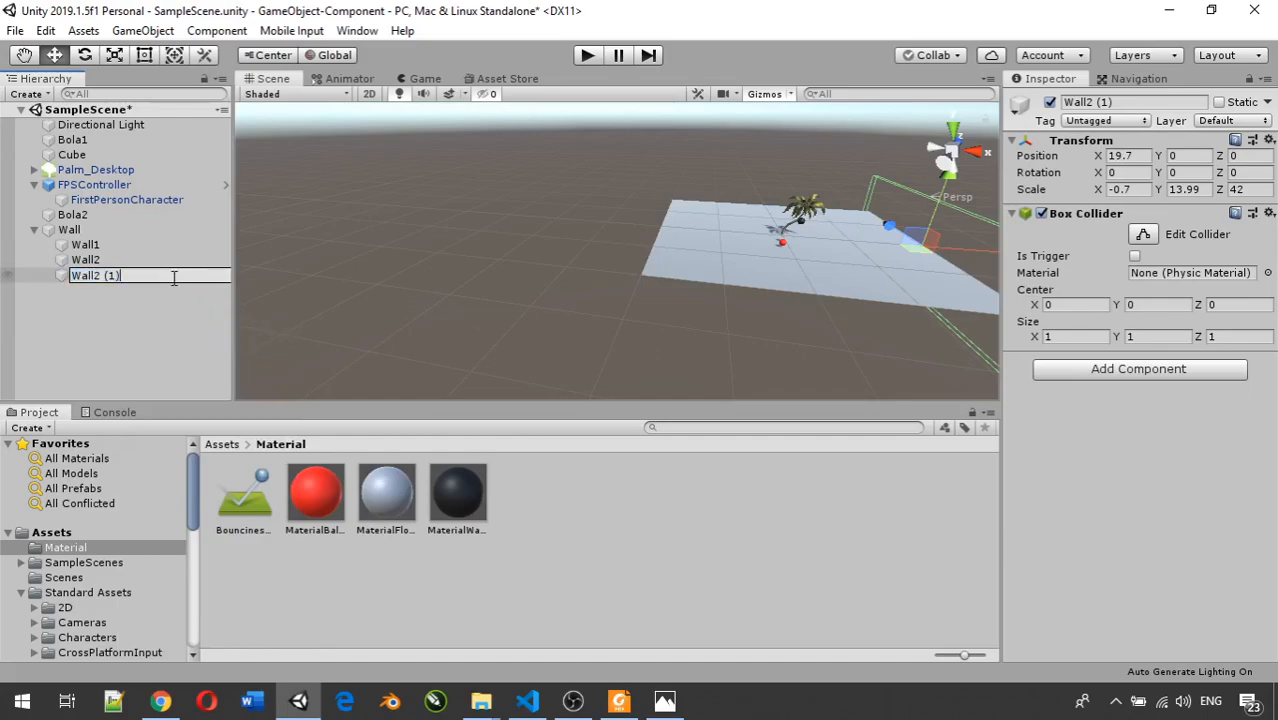
key("Return")
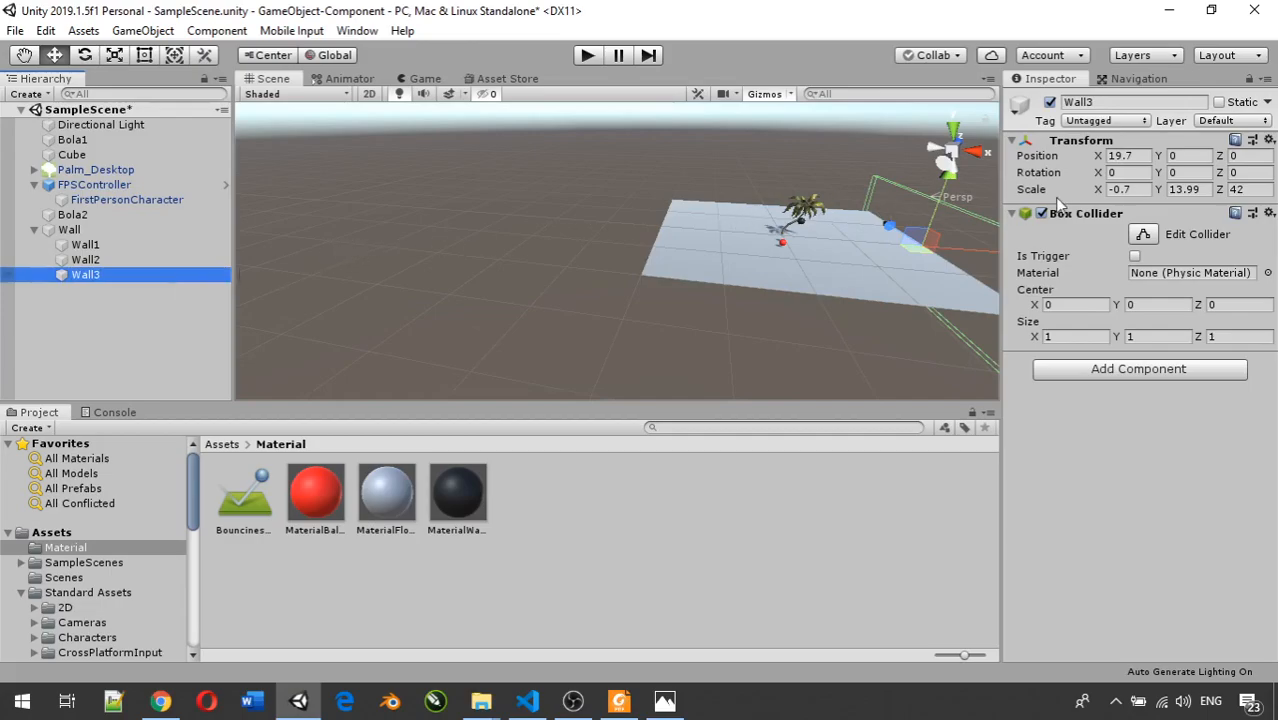
left_click(1140, 173)
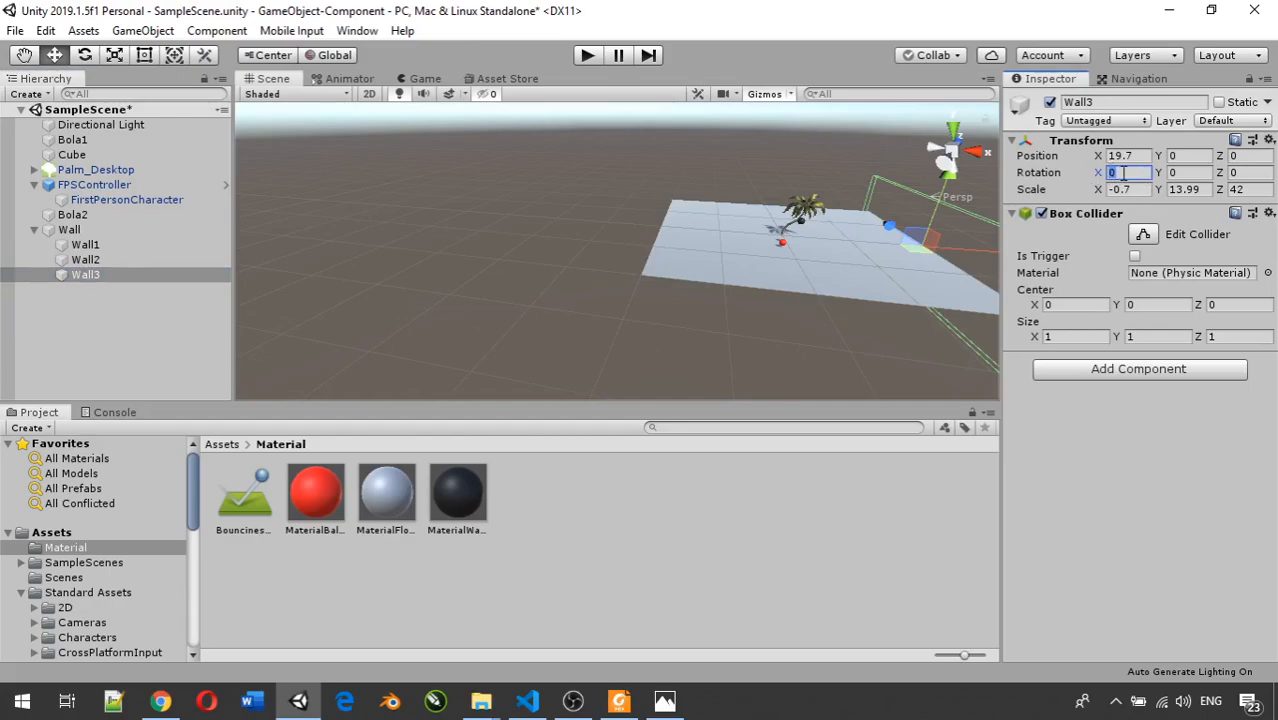
type("90")
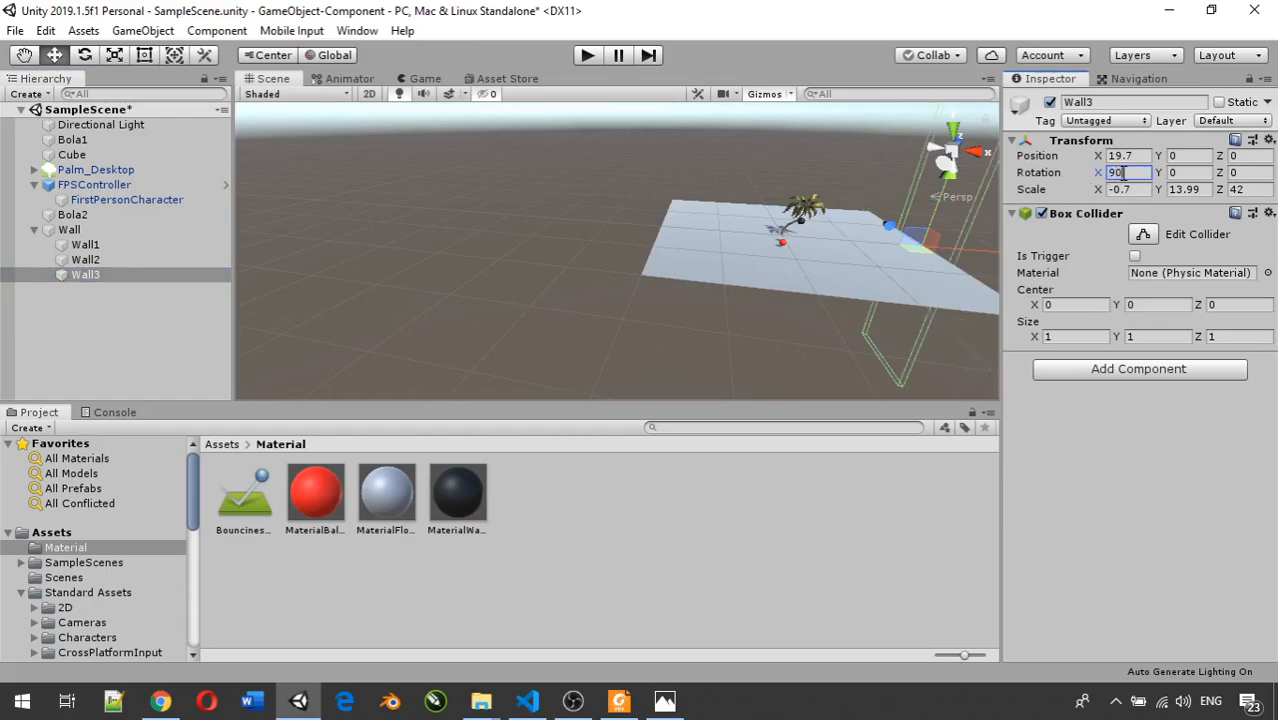
key("BackSpace")
key("BackSpace")
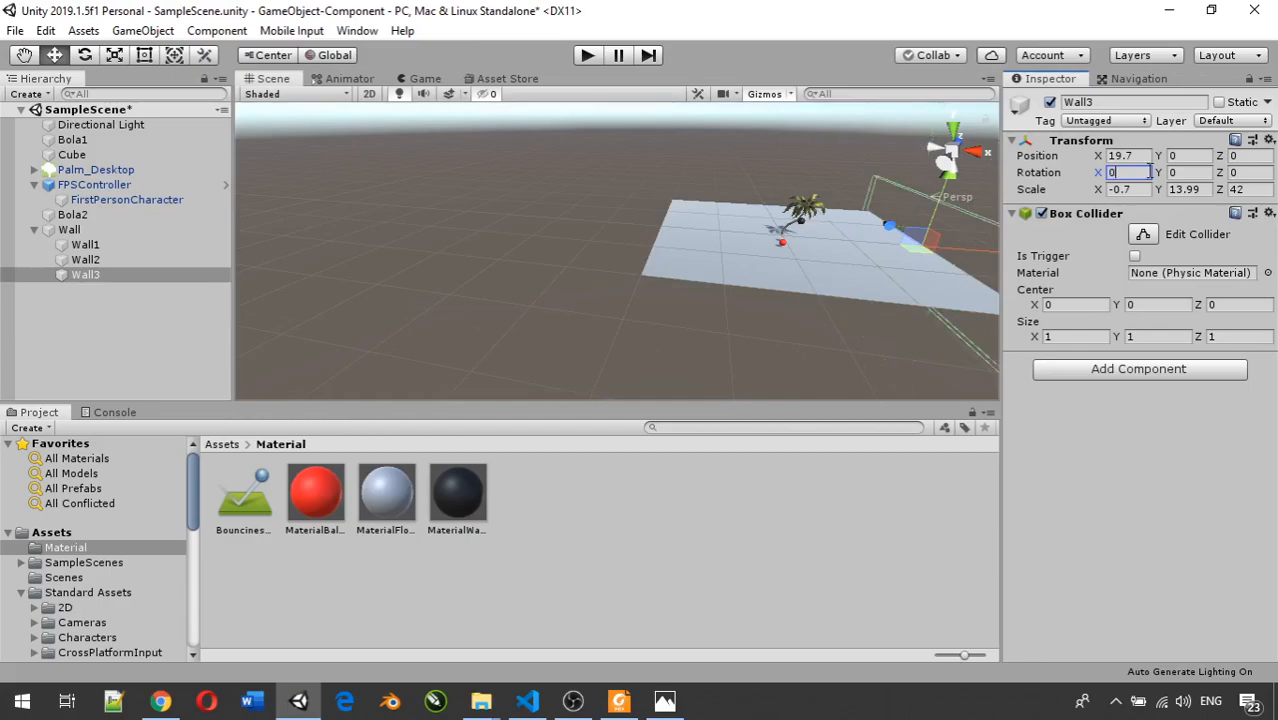
- Set Wall3's Y rotation to 90 and its position to X 0 and Z 19.7
left_click(1181, 173)
type("90")
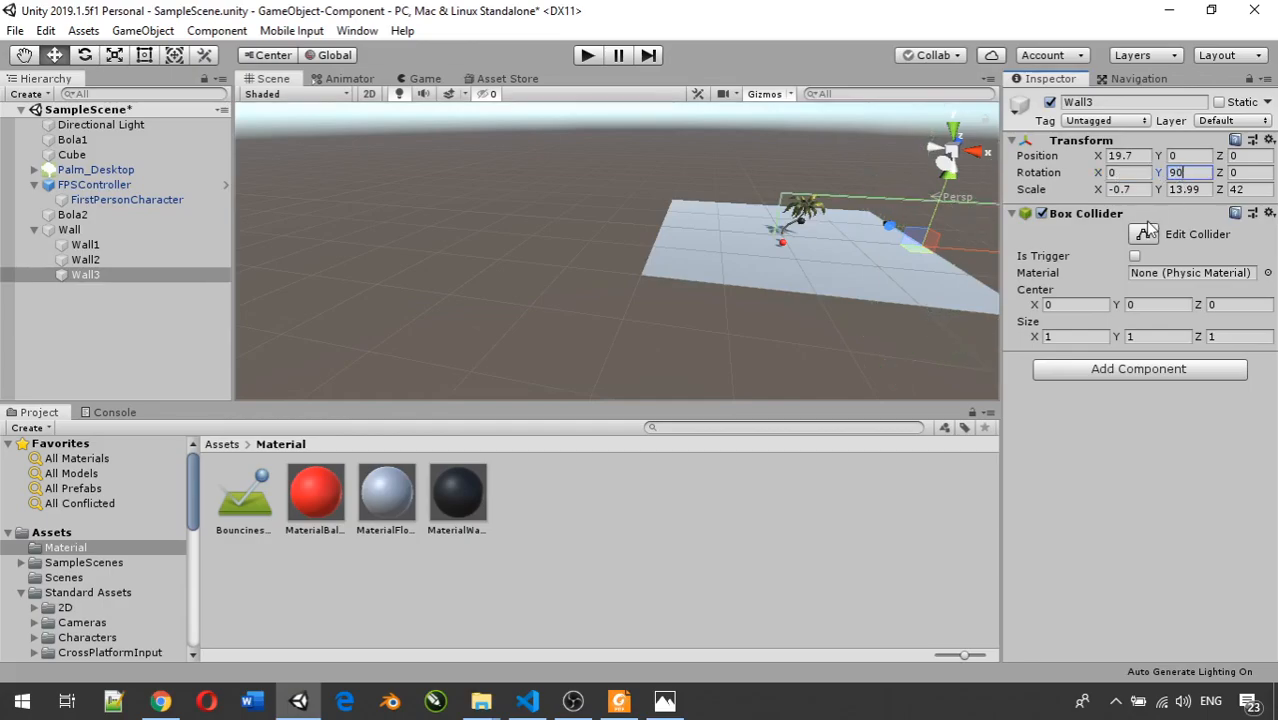
left_click(1145, 157)
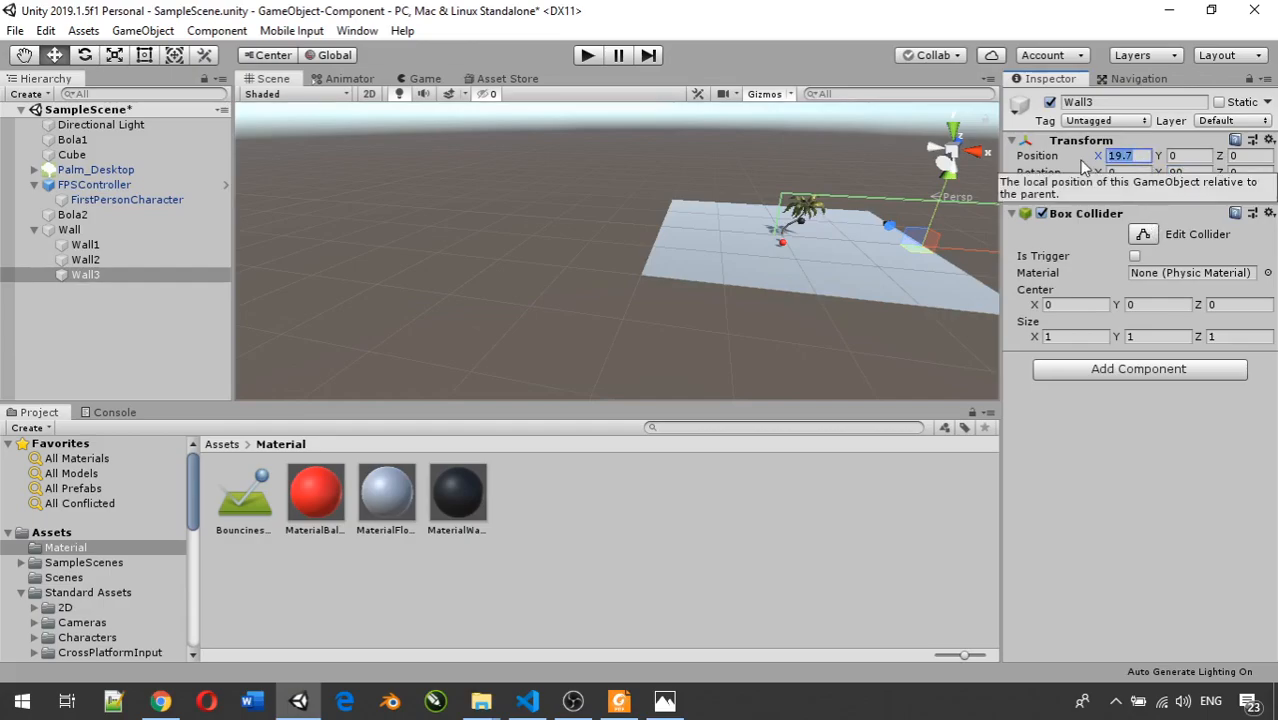
type("0")
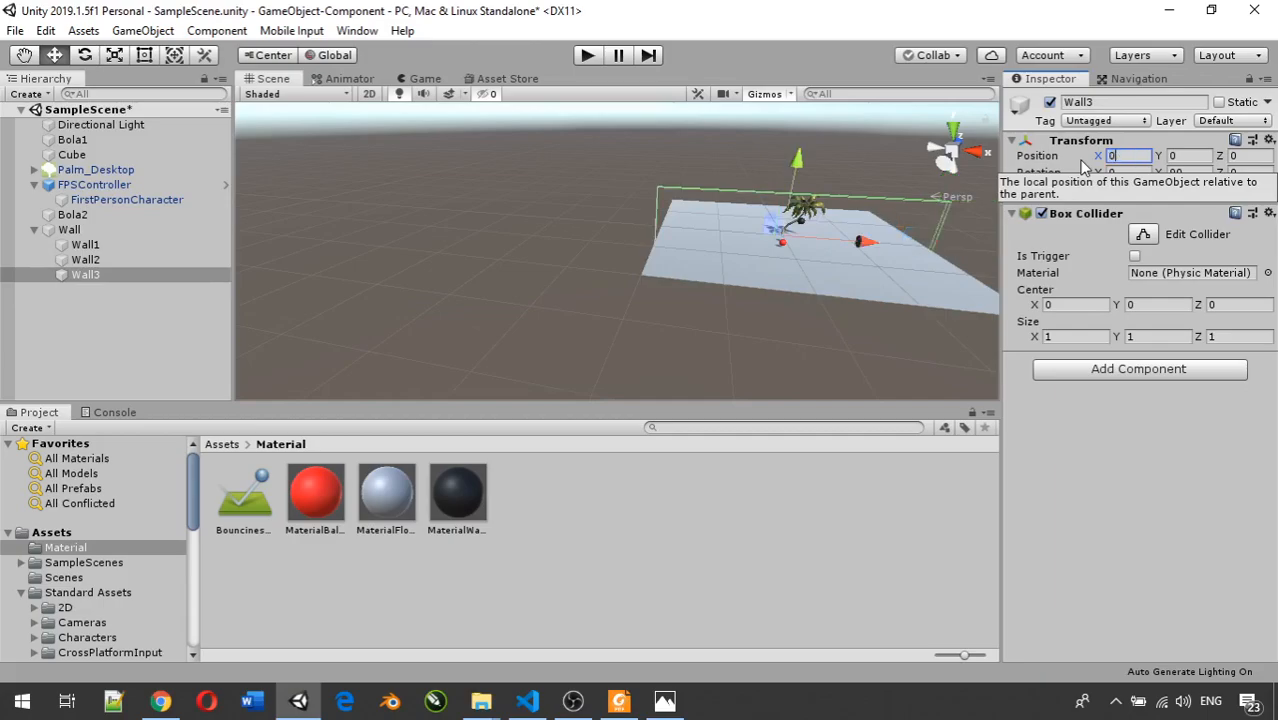
left_click(1180, 157)
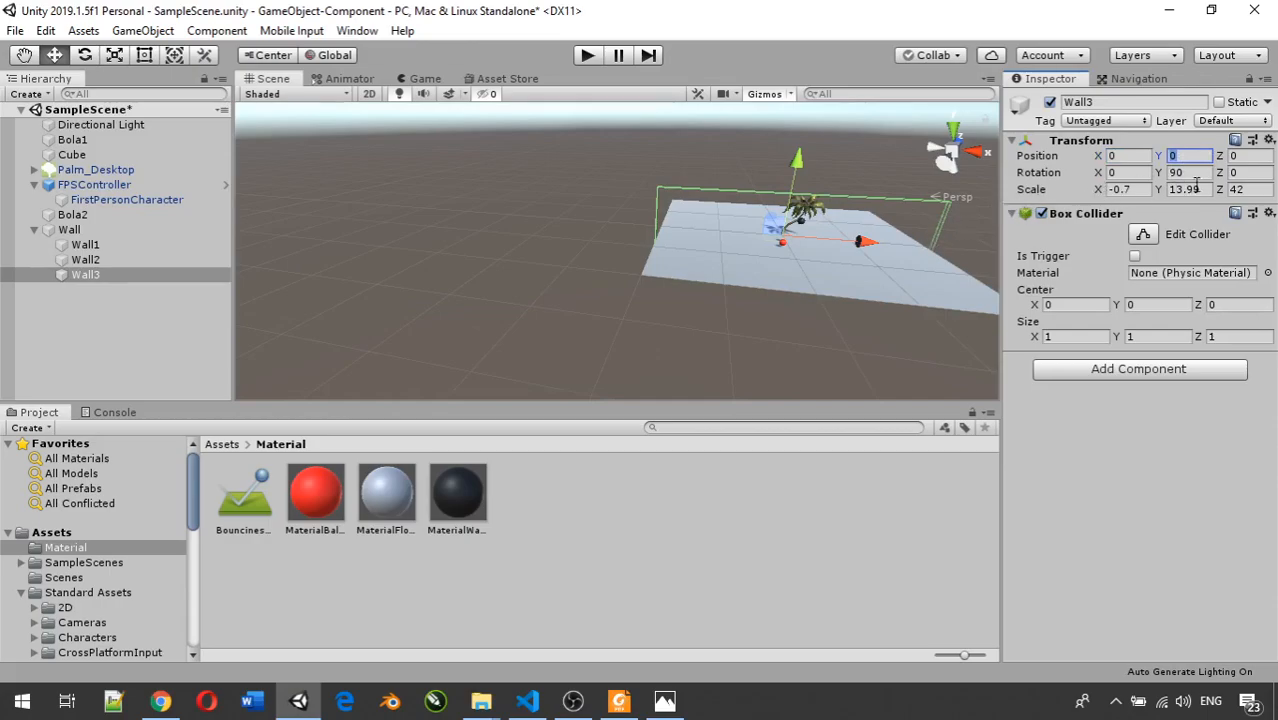
left_click(1238, 157)
type("15")
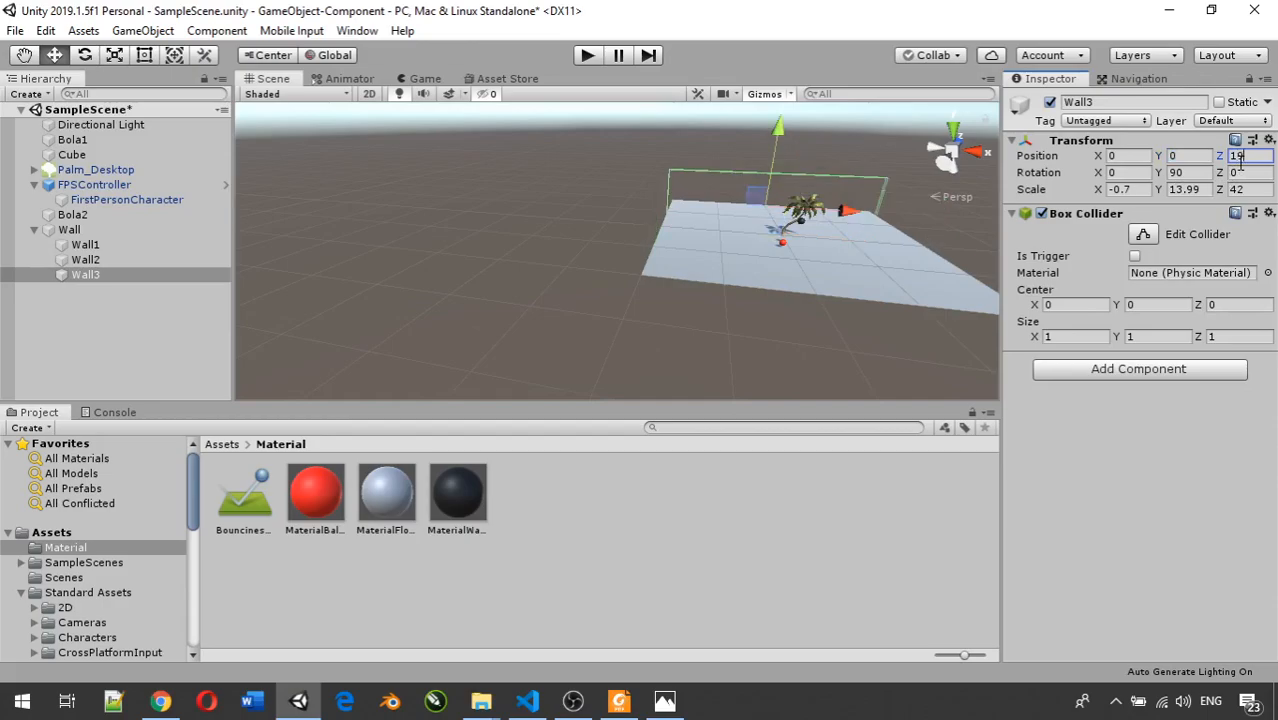
type(".7")
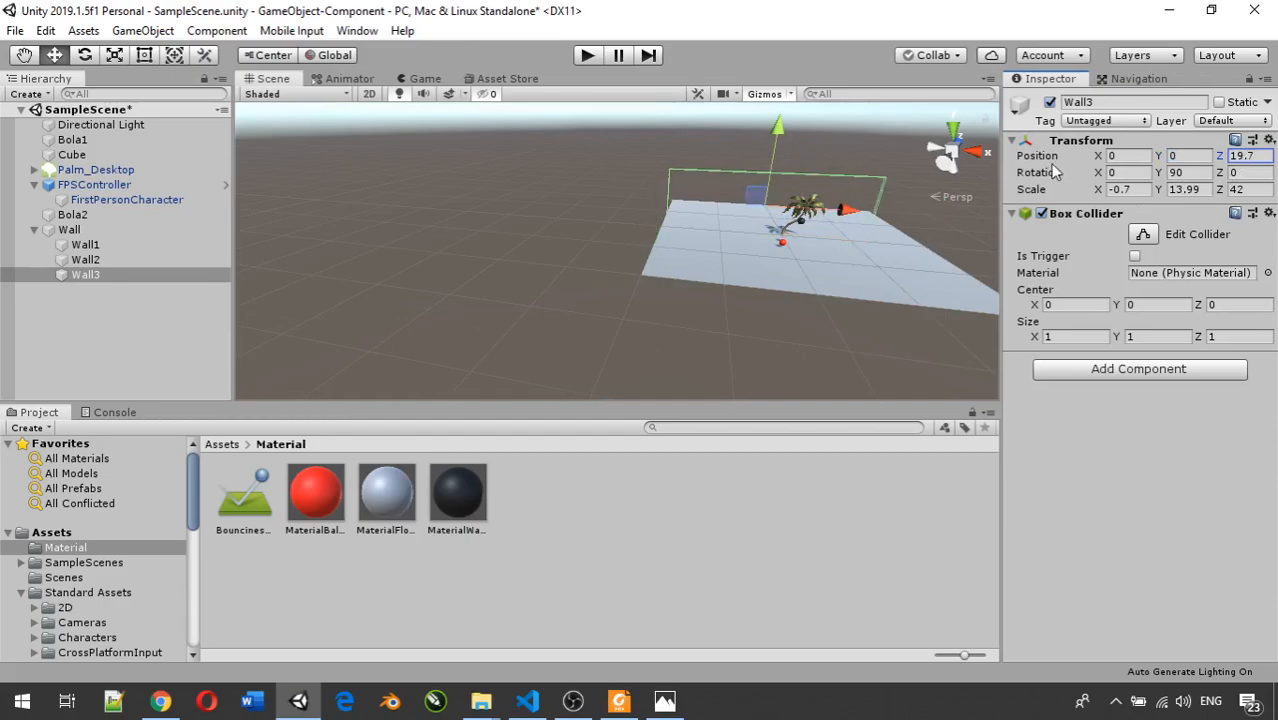
- Compare Wall3 with Wall2 and examine from the side how Wall3's collider lines up with the floor edge
left_click(86, 260)
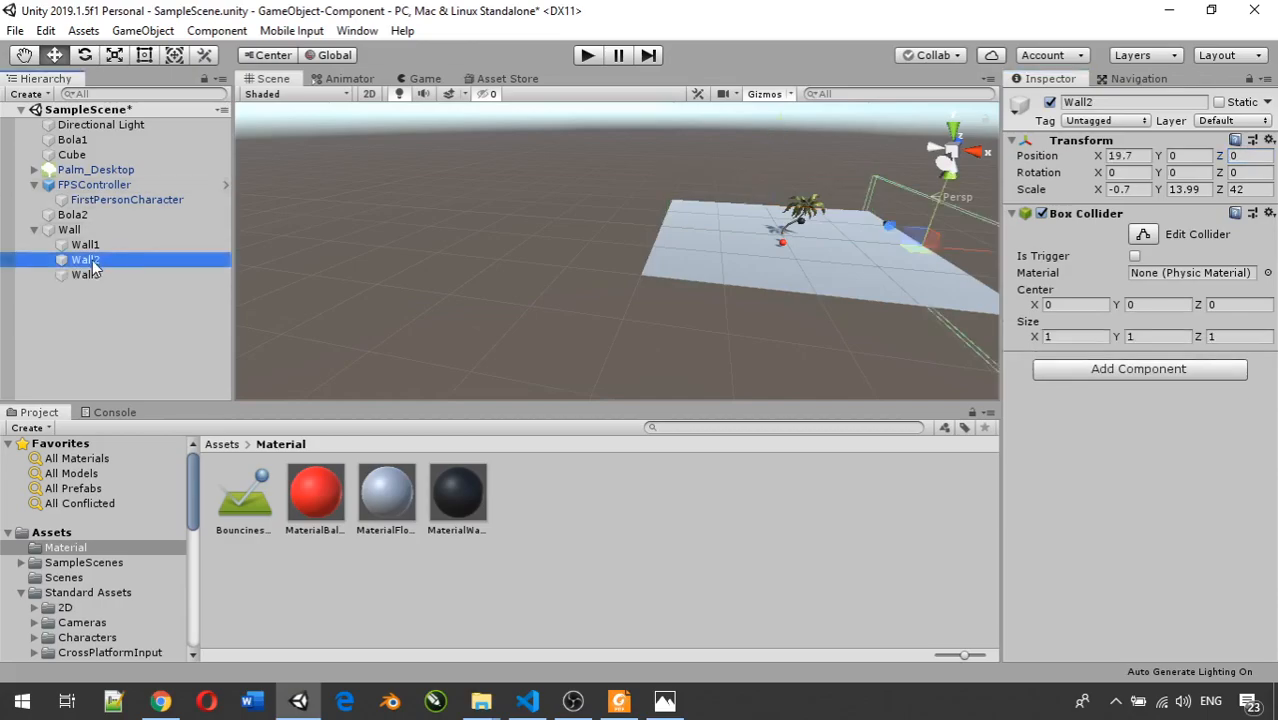
left_click(94, 277)
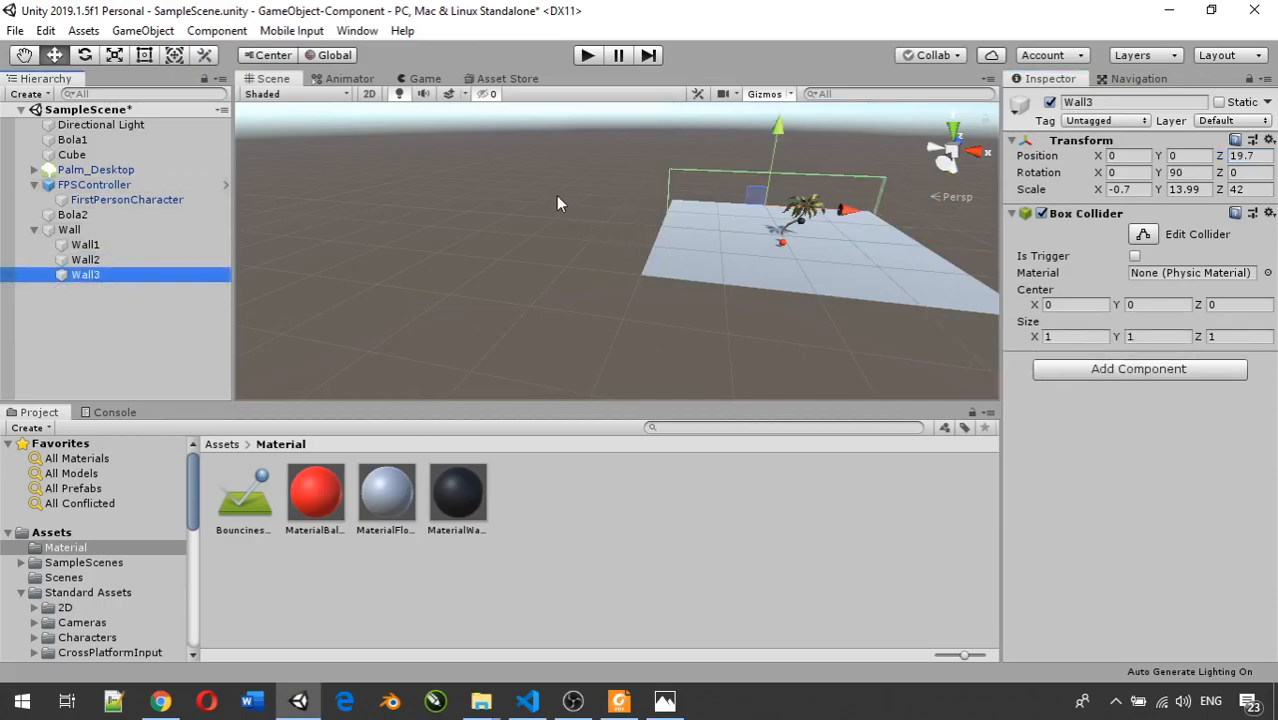
scroll(556, 197, "up", 6)
middle_click_drag(639, 357, 762, 438)
left_click_drag(793, 298, 2, 336, "alt")
middle_click_drag(422, 374, 938, 92)
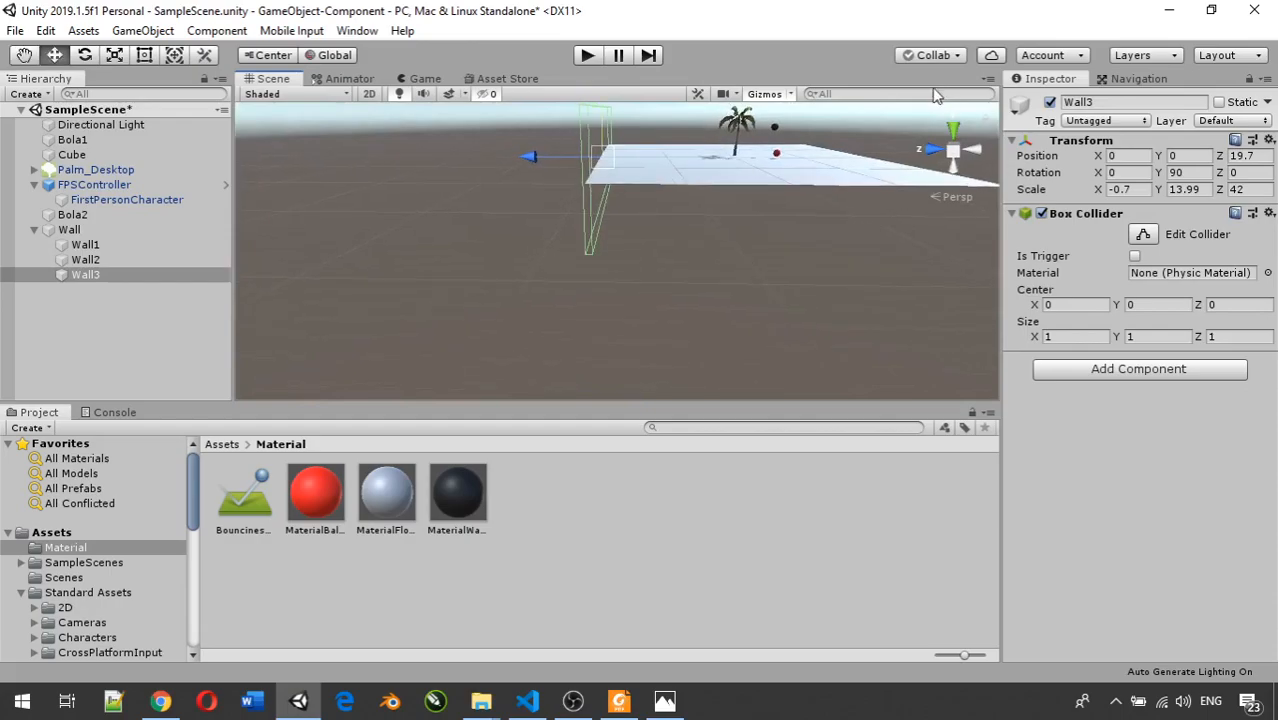
scroll(690, 200, "down", 1)
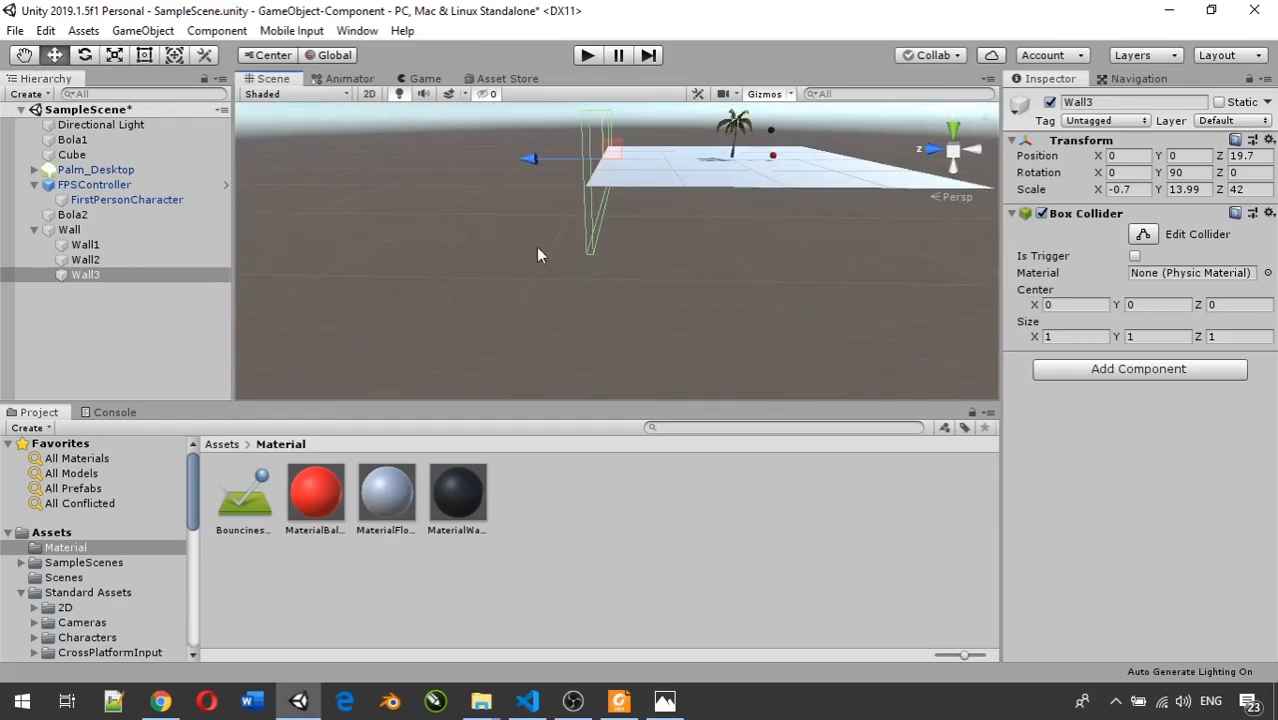
- Duplicate Wall3 under the Wall object and rename the copy as Wall4
left_click(99, 274)
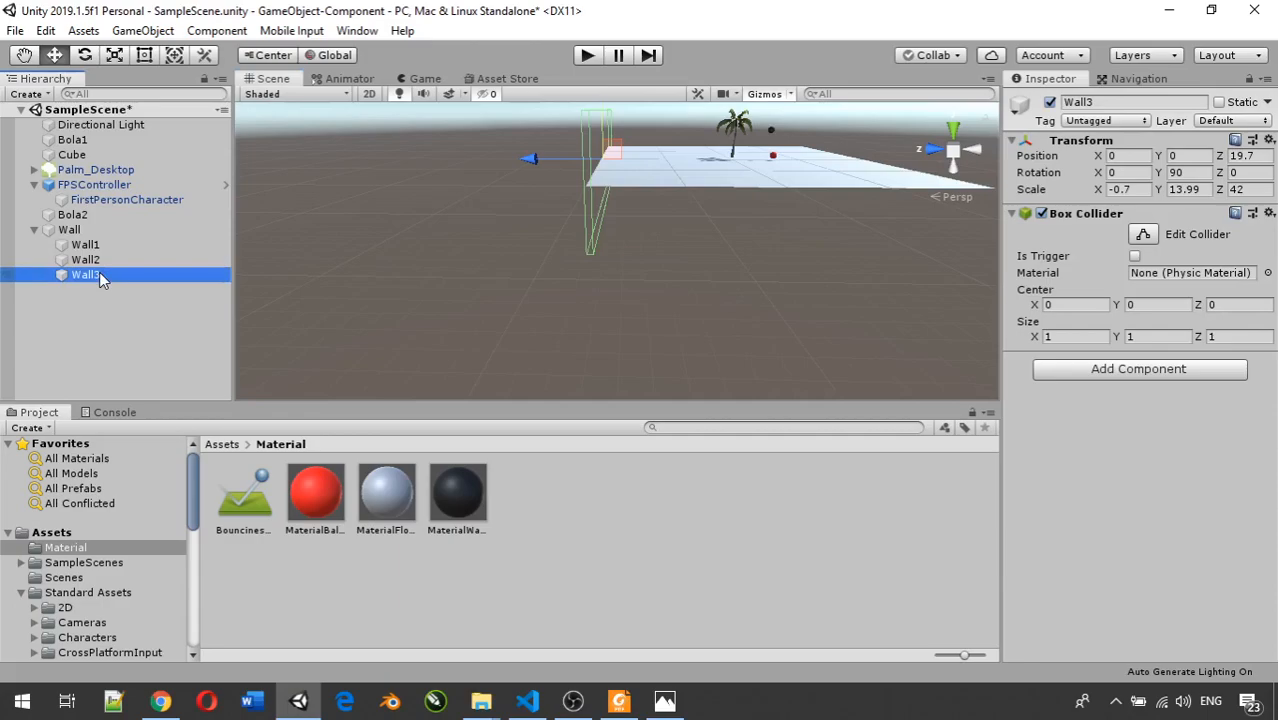
key("ctrl+d")
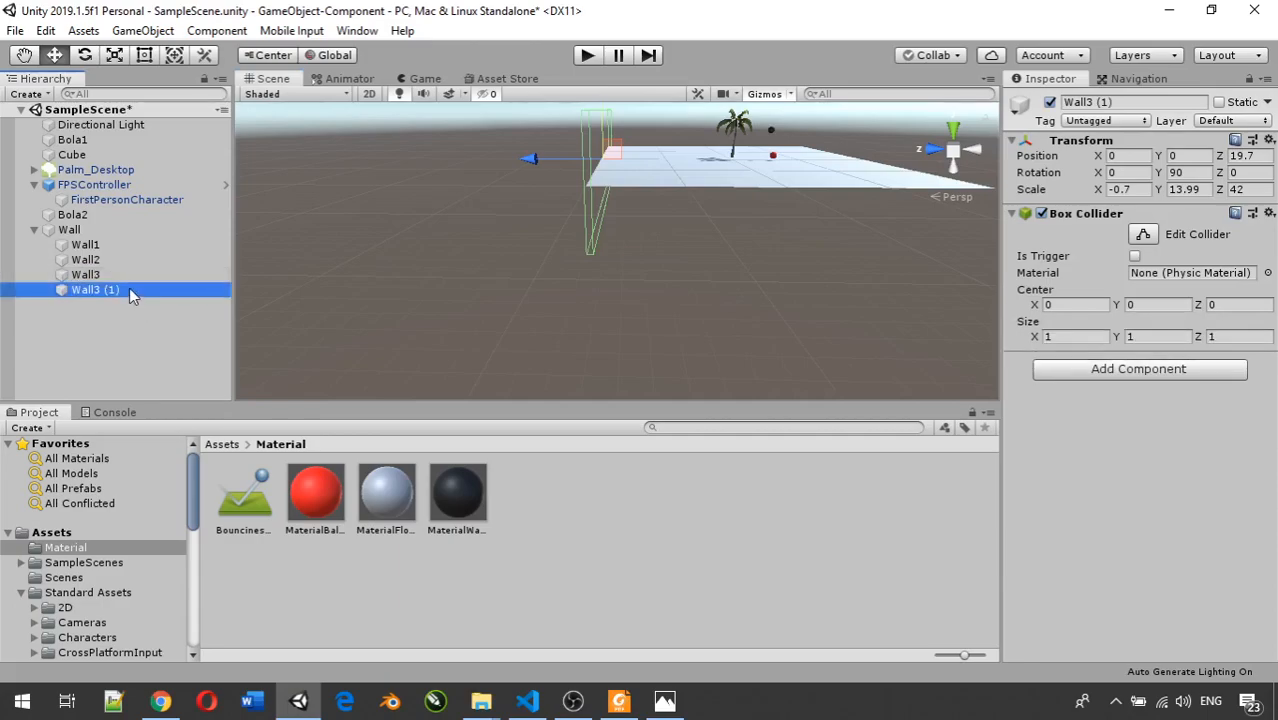
right_click(129, 288)
left_click(196, 345)
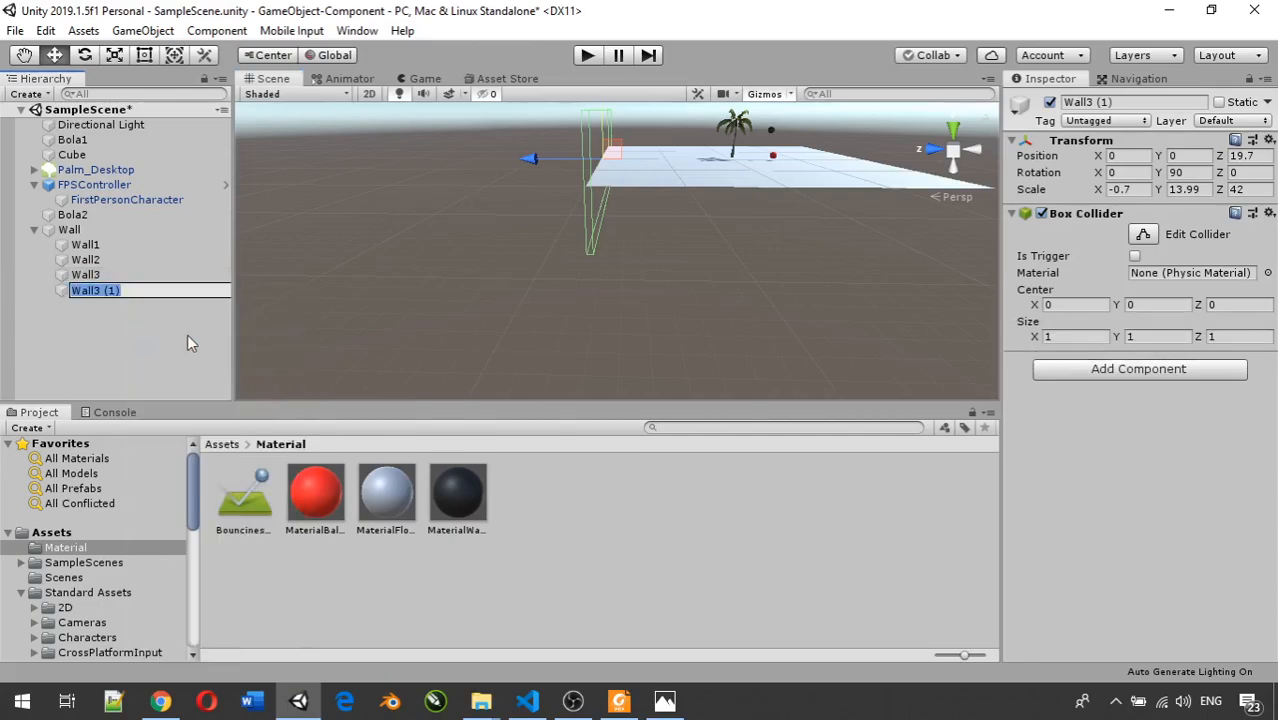
left_click(139, 293)
key("BackSpace")
key("BackSpace")
key("BackSpace")
key("BackSpace")
key("BackSpace")
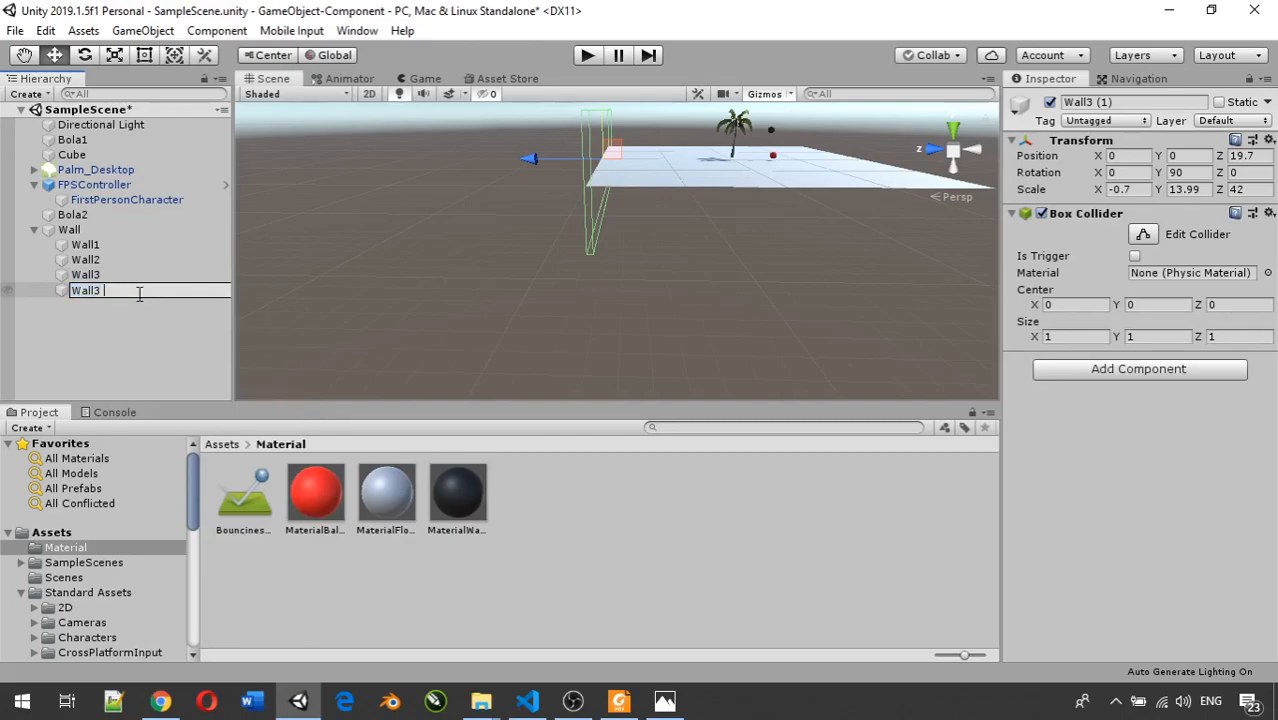
type("4")
key("Return")
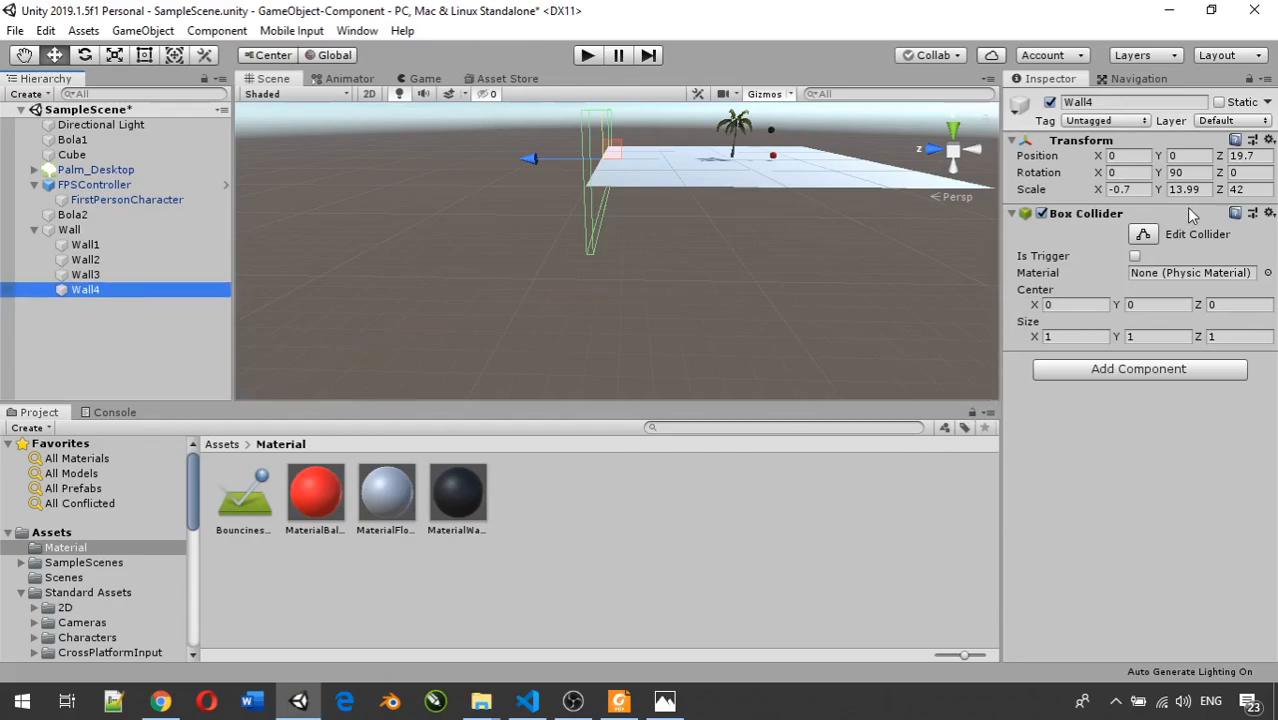
- Set Wall4's Z position to -19.7 to place it on the floor edge opposite Wall3
left_click(83, 278)
left_click(84, 290)
left_click(1233, 157)
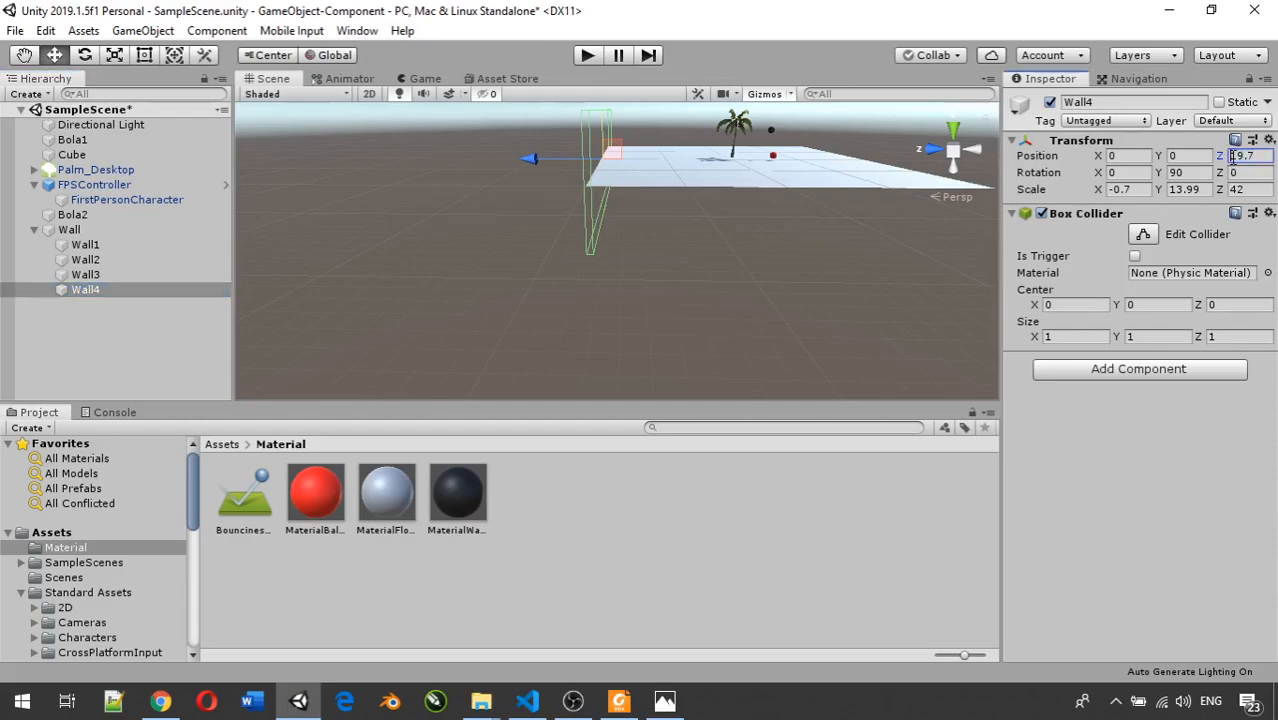
type("-")
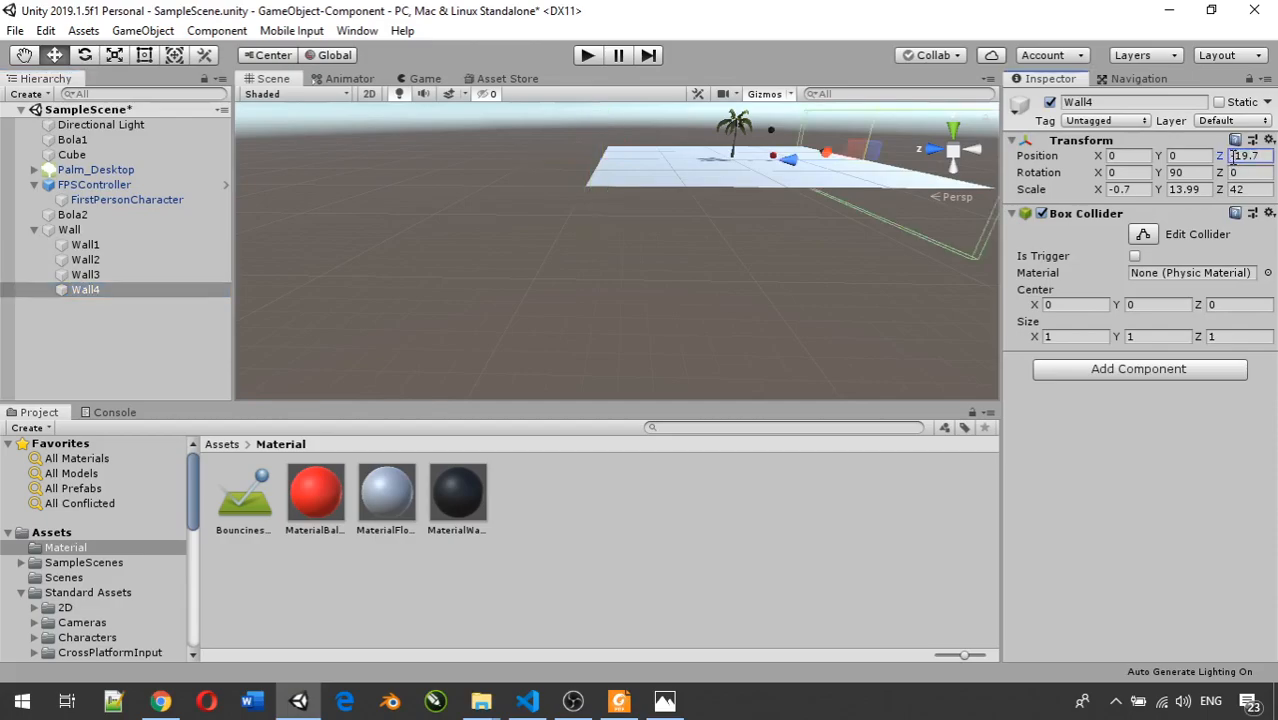
middle_click_drag(822, 208, 1255, 420)
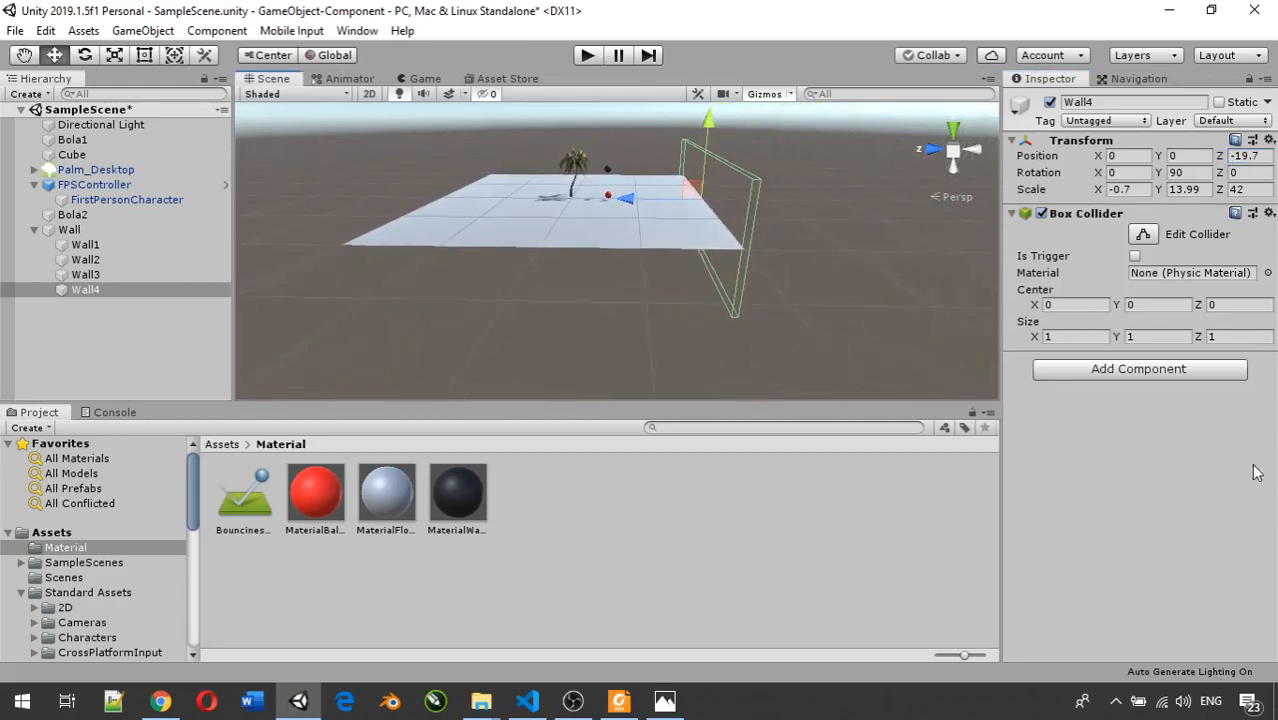
- Inspect all four colliders under the Wall object around the floor and test-run the scene in Play mode
left_click(82, 228)
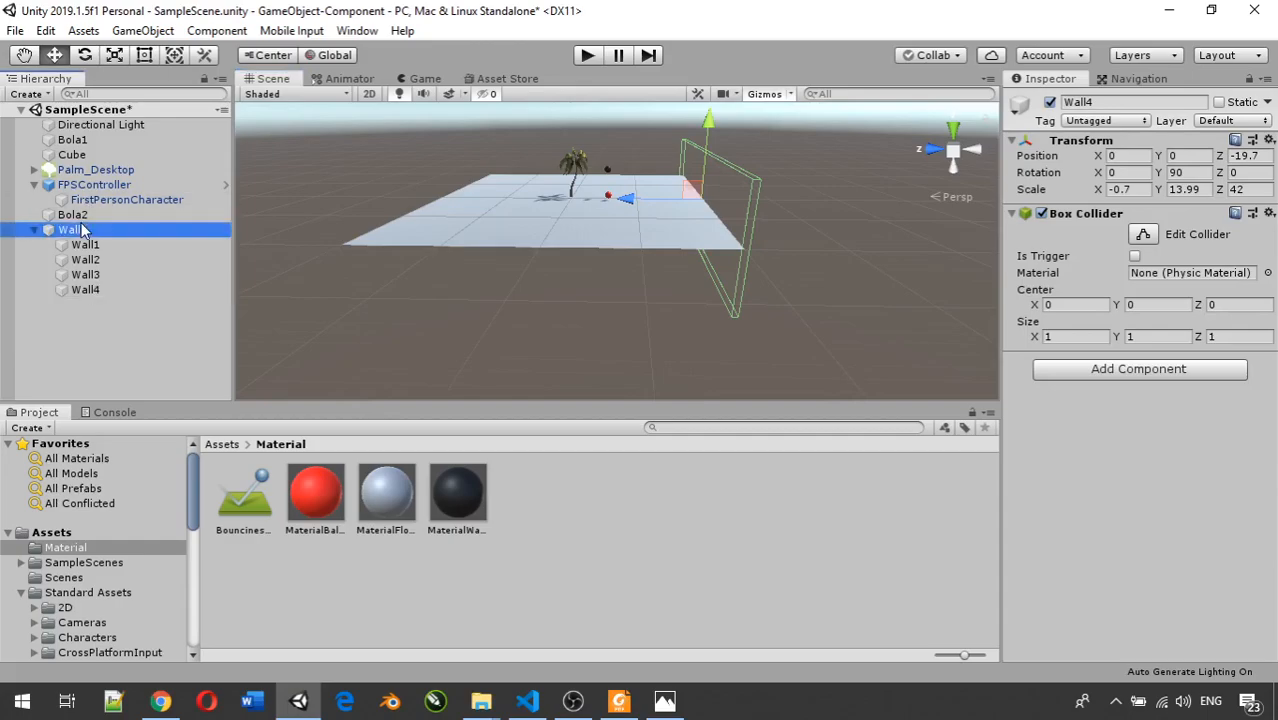
scroll(755, 270, "down", 3)
middle_click_drag(761, 273, 681, 455)
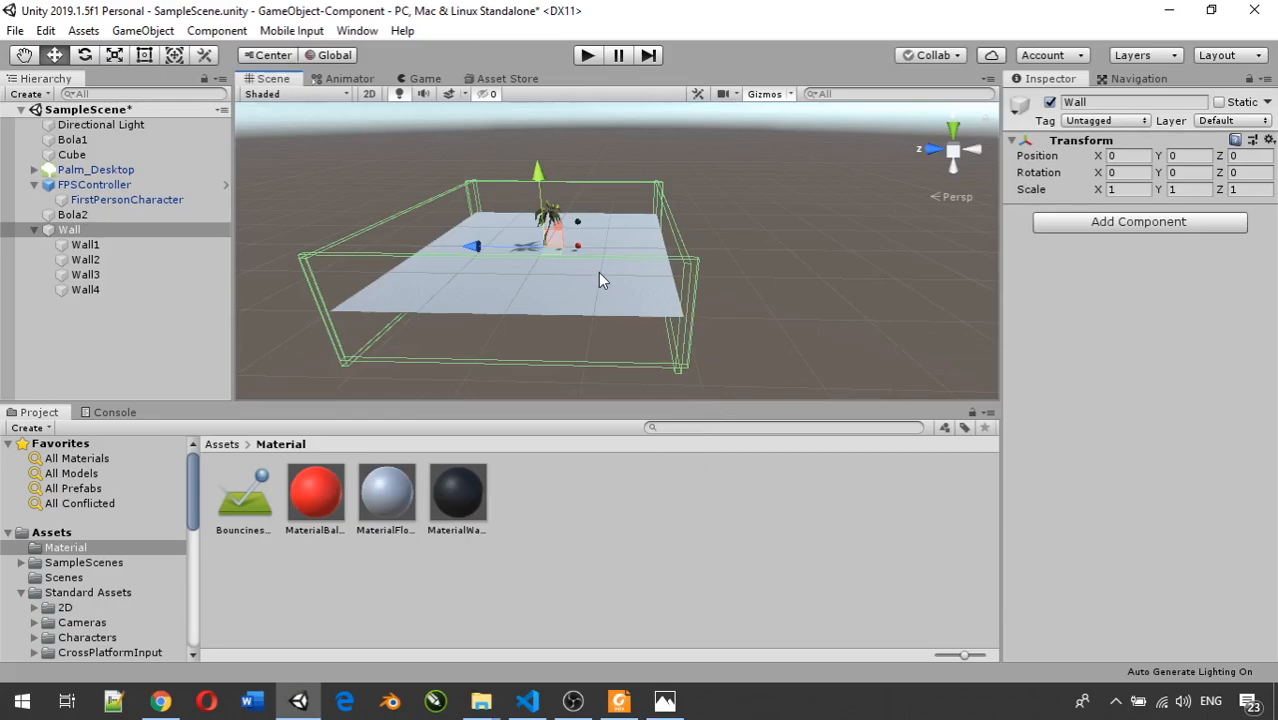
left_click(586, 56)
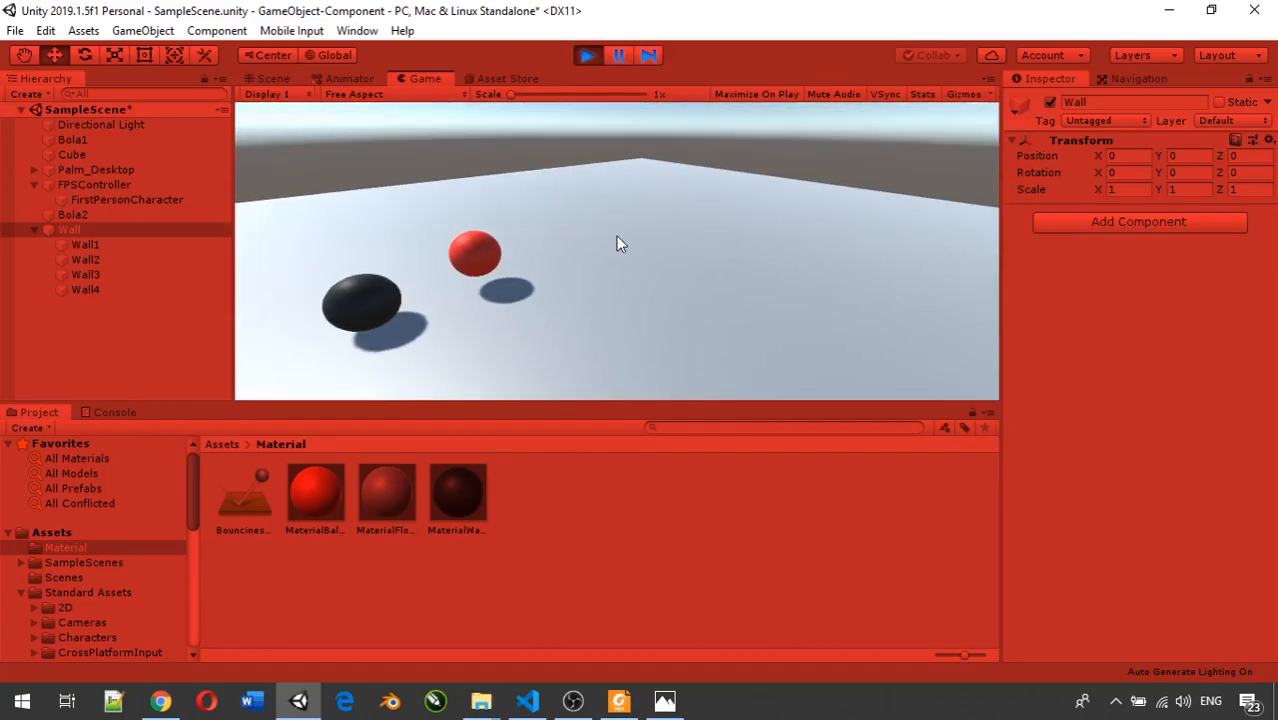
left_click(589, 55)
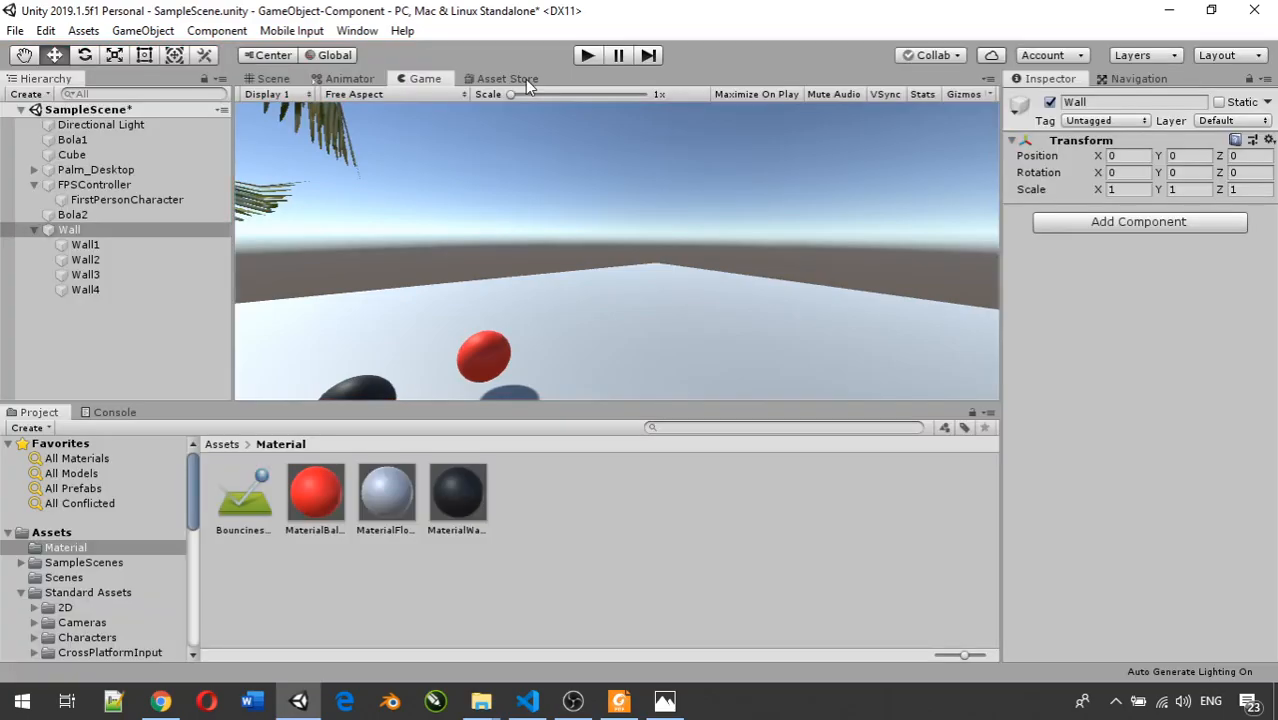
- Enable the Sphere Collider on Bola2 and turn off Is Kinematic on its Rigidbody
left_click(96, 214)
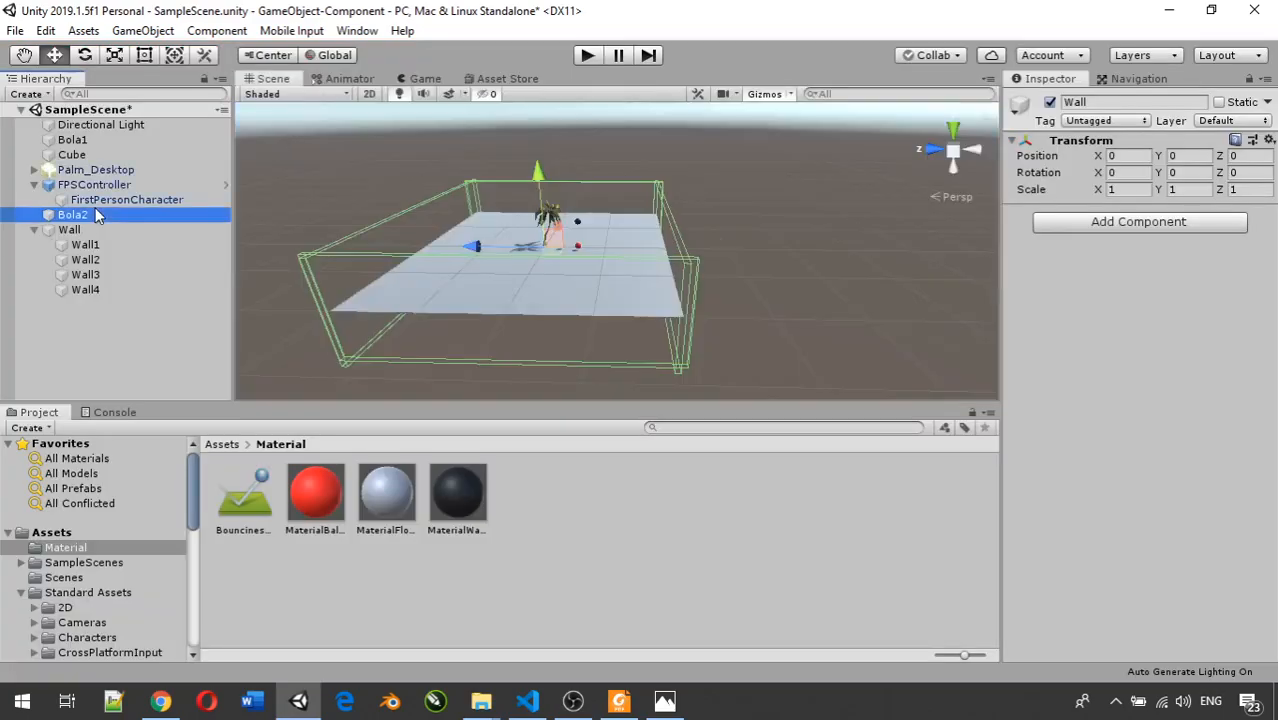
scroll(544, 242, "up", 3)
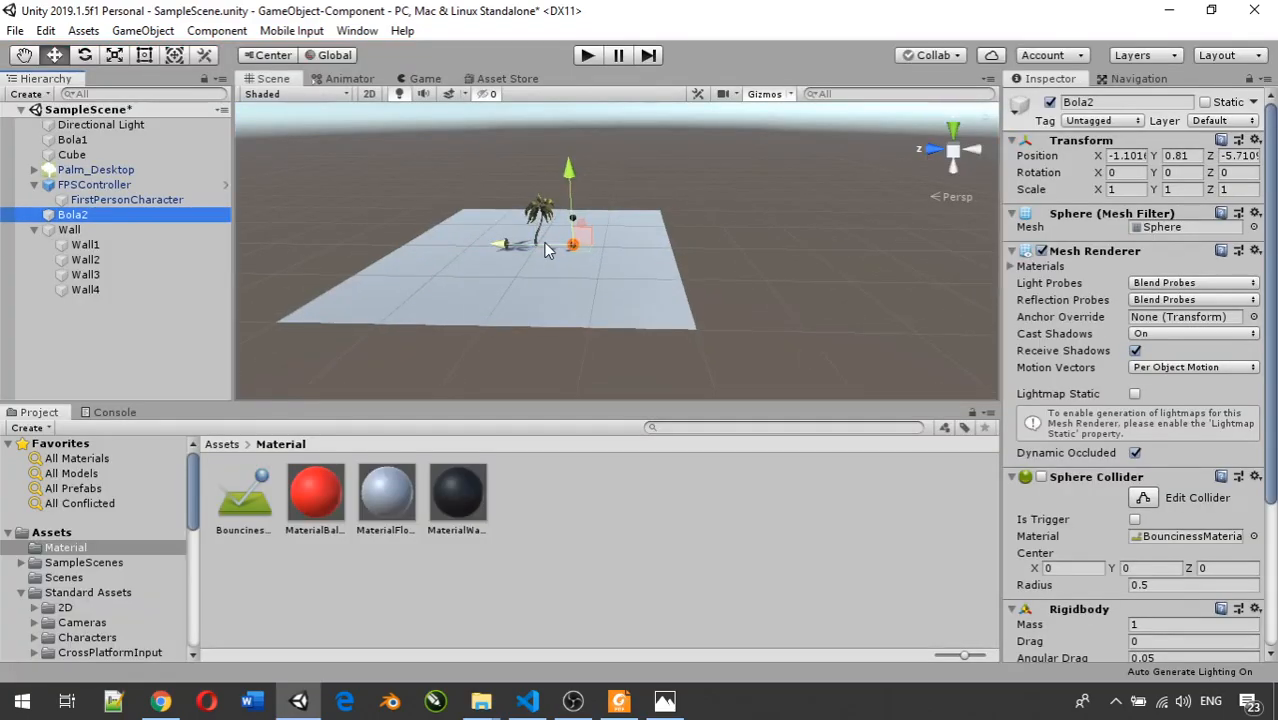
scroll(544, 242, "up", 5)
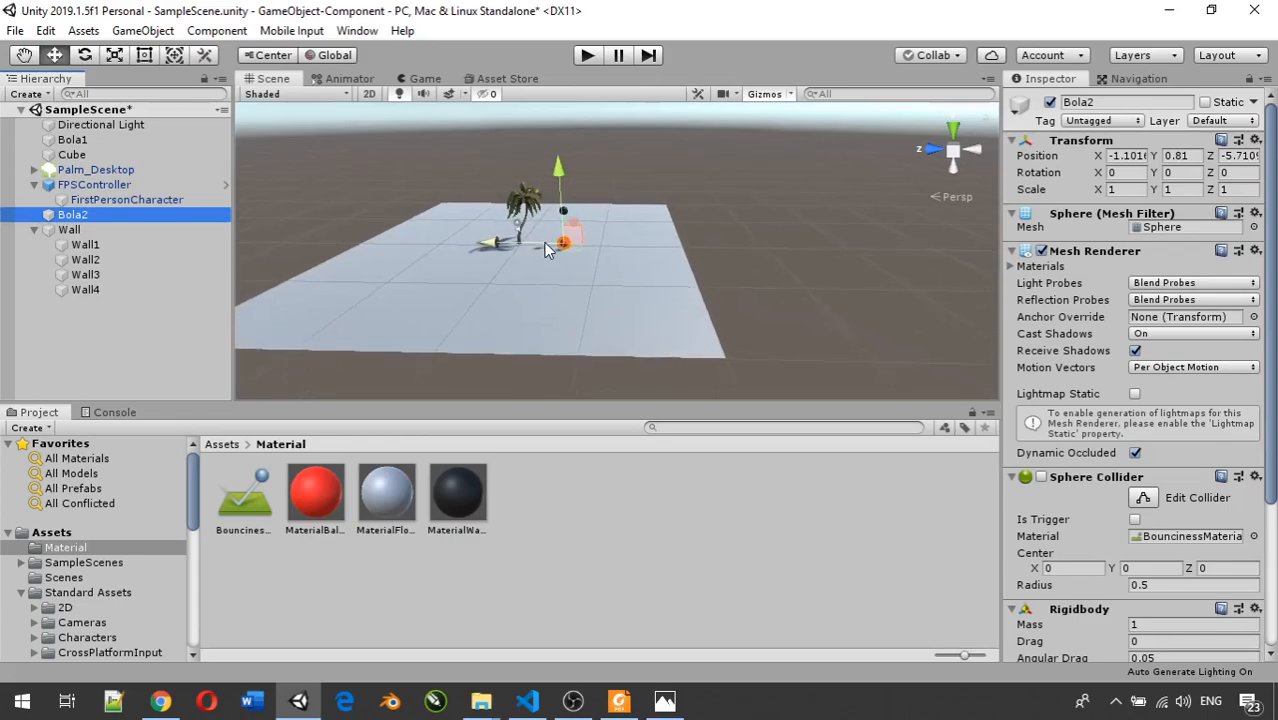
scroll(544, 242, "up", 3)
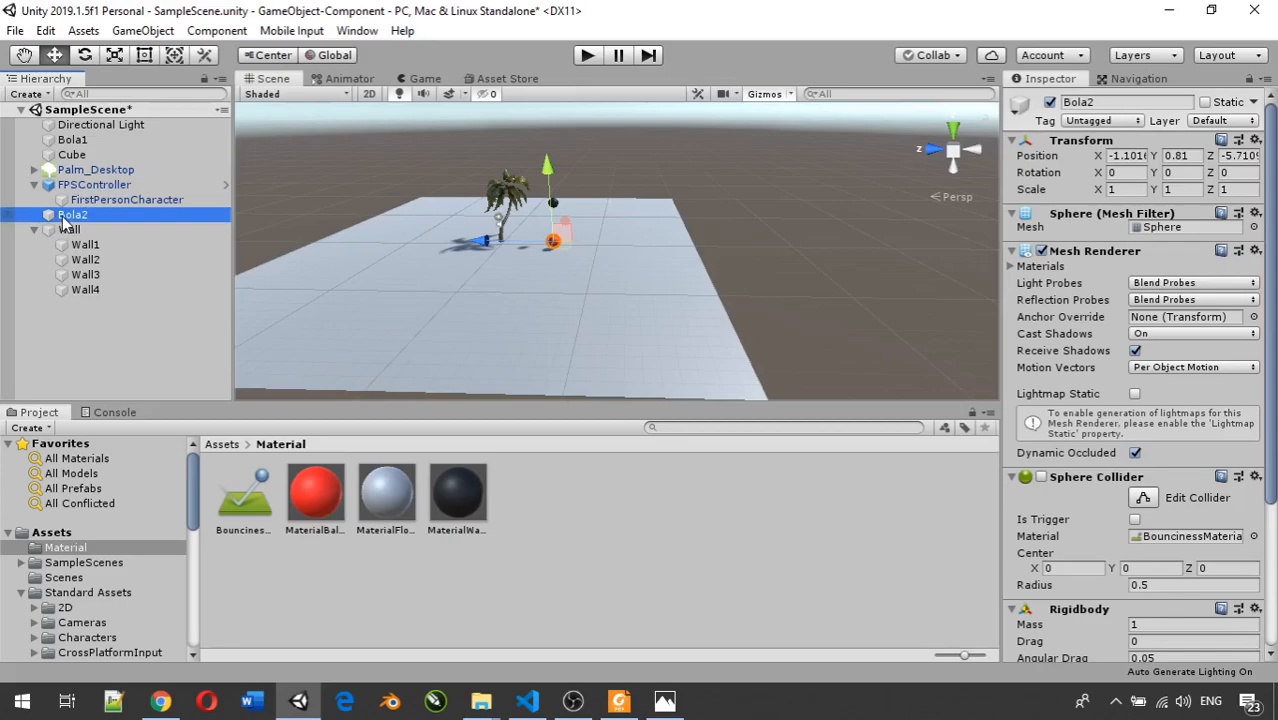
double_click(65, 217)
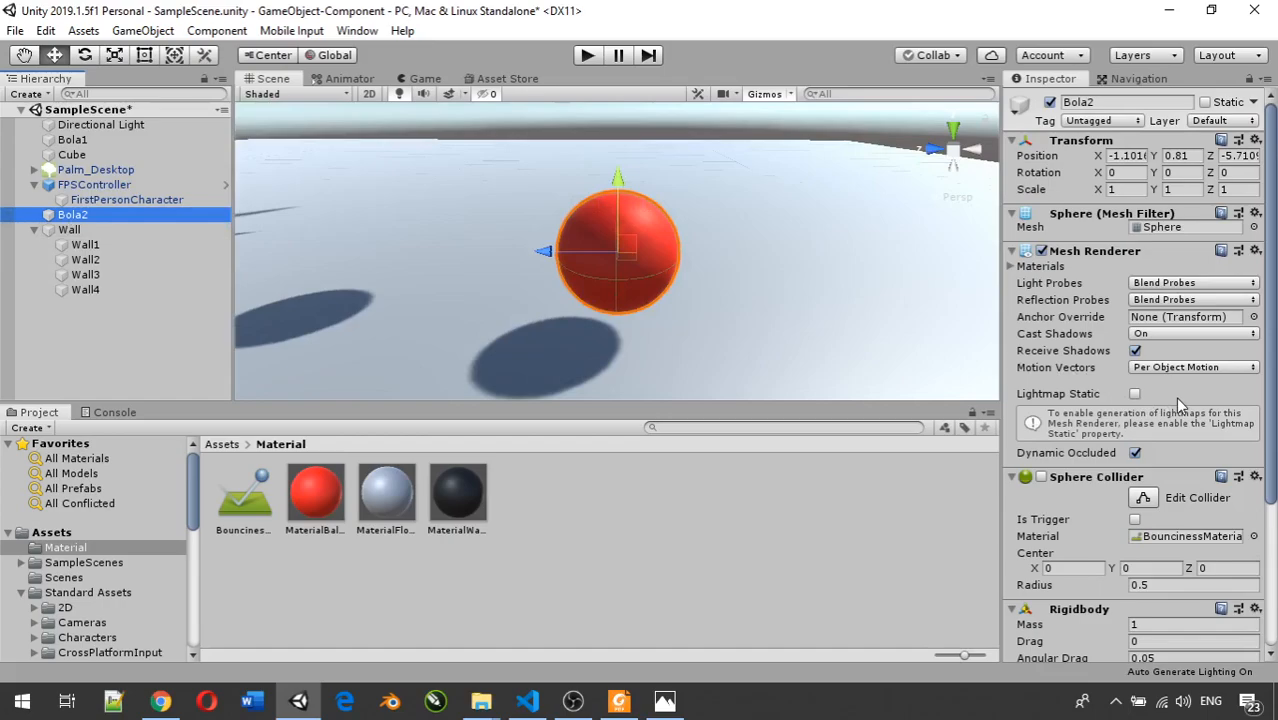
left_click(1042, 478)
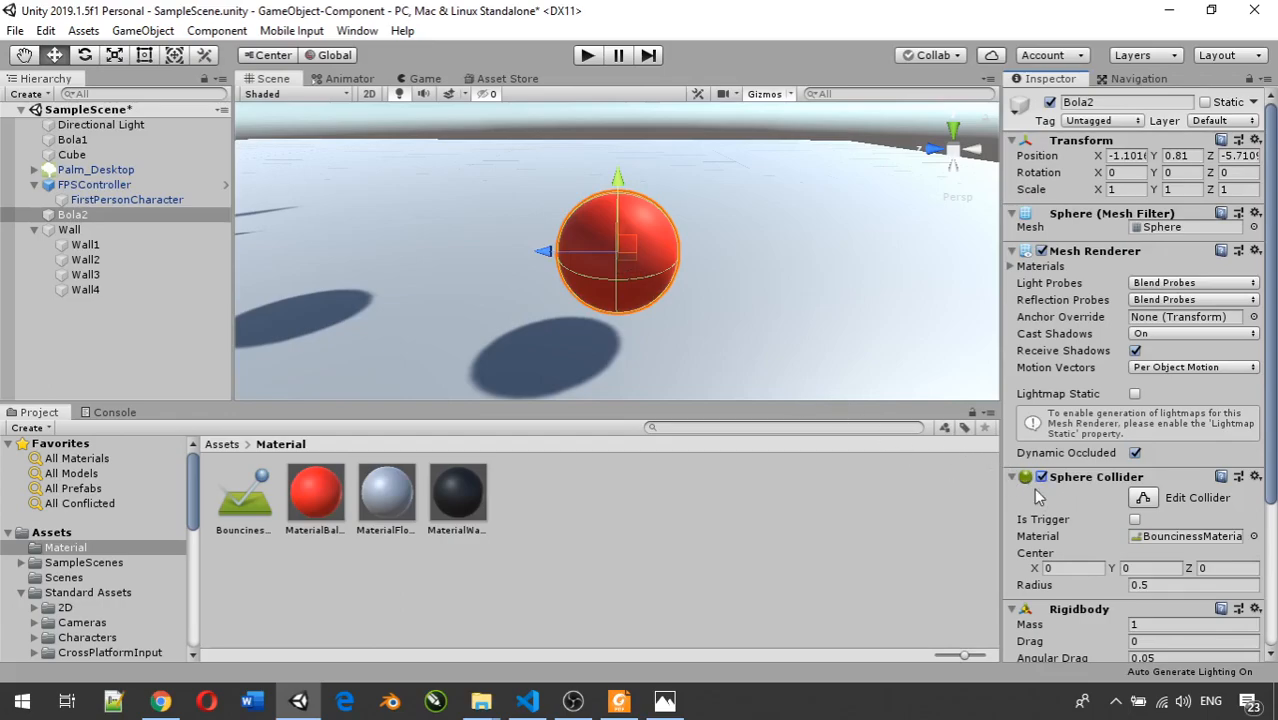
scroll(1050, 485, "down", 5)
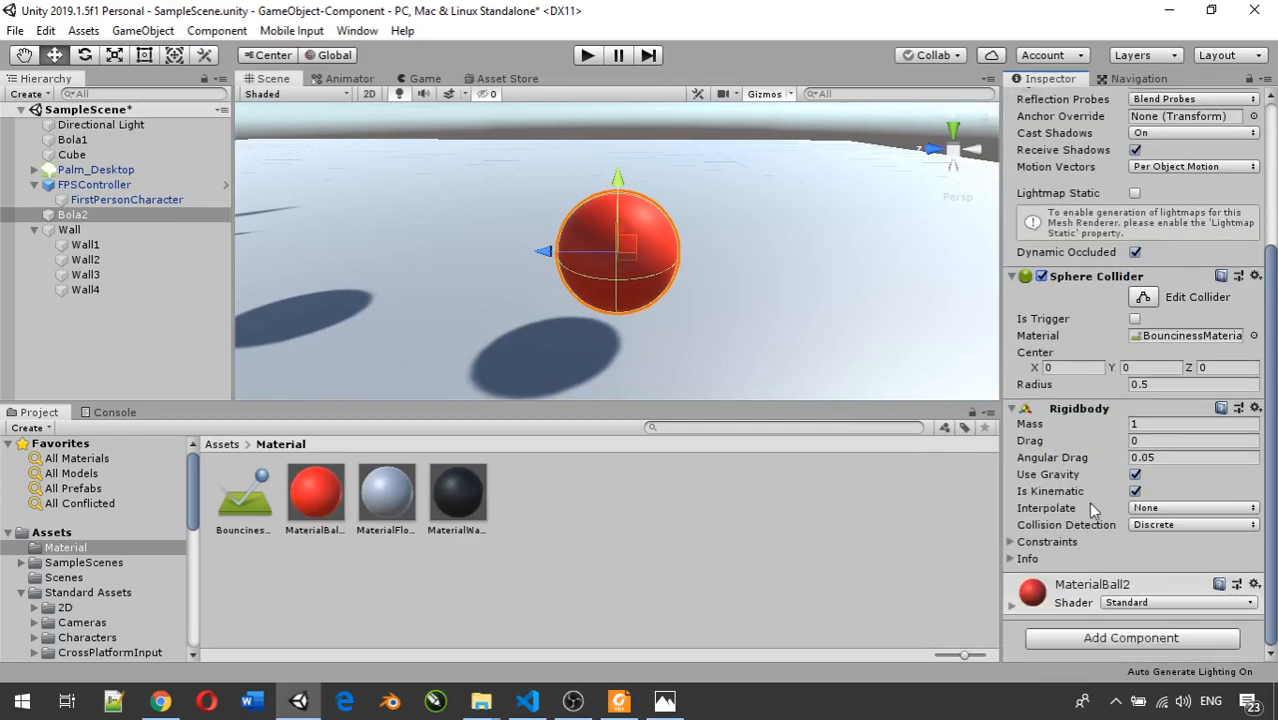
left_click(1135, 492)
- Run the scene in Play mode and walk the first-person character into the red and black balls to push them
left_click(581, 55)
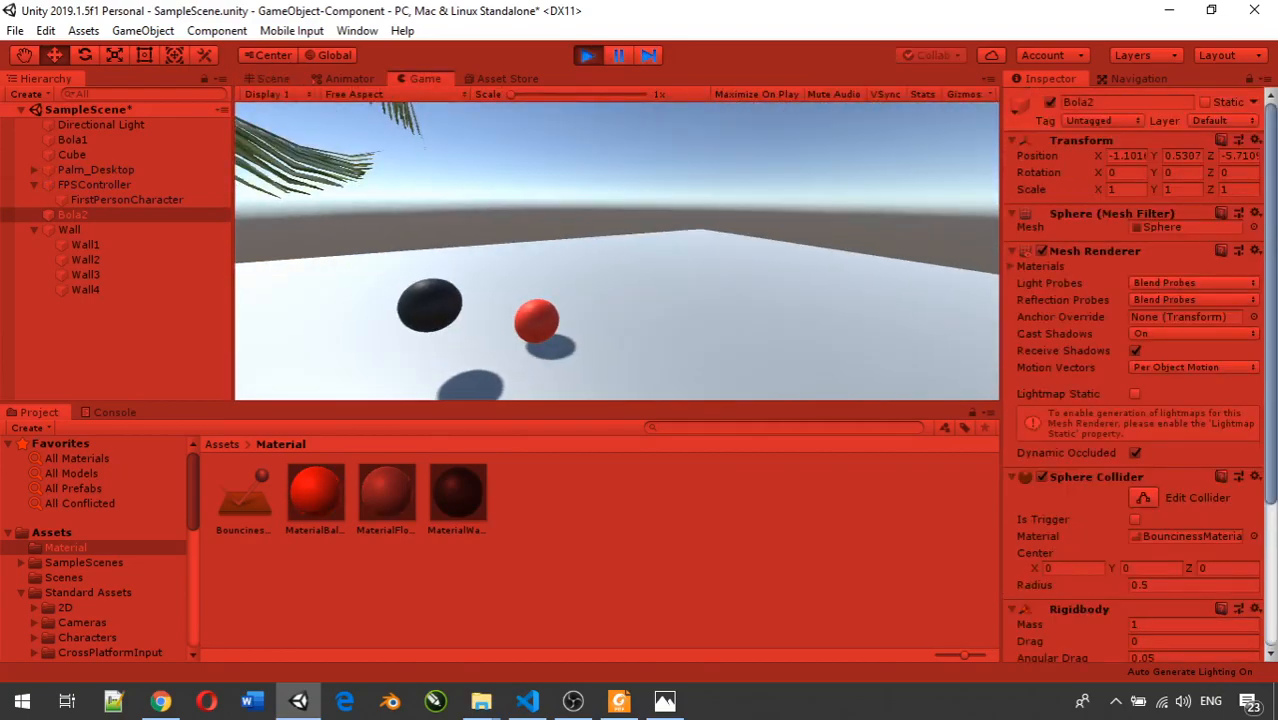
key("a")
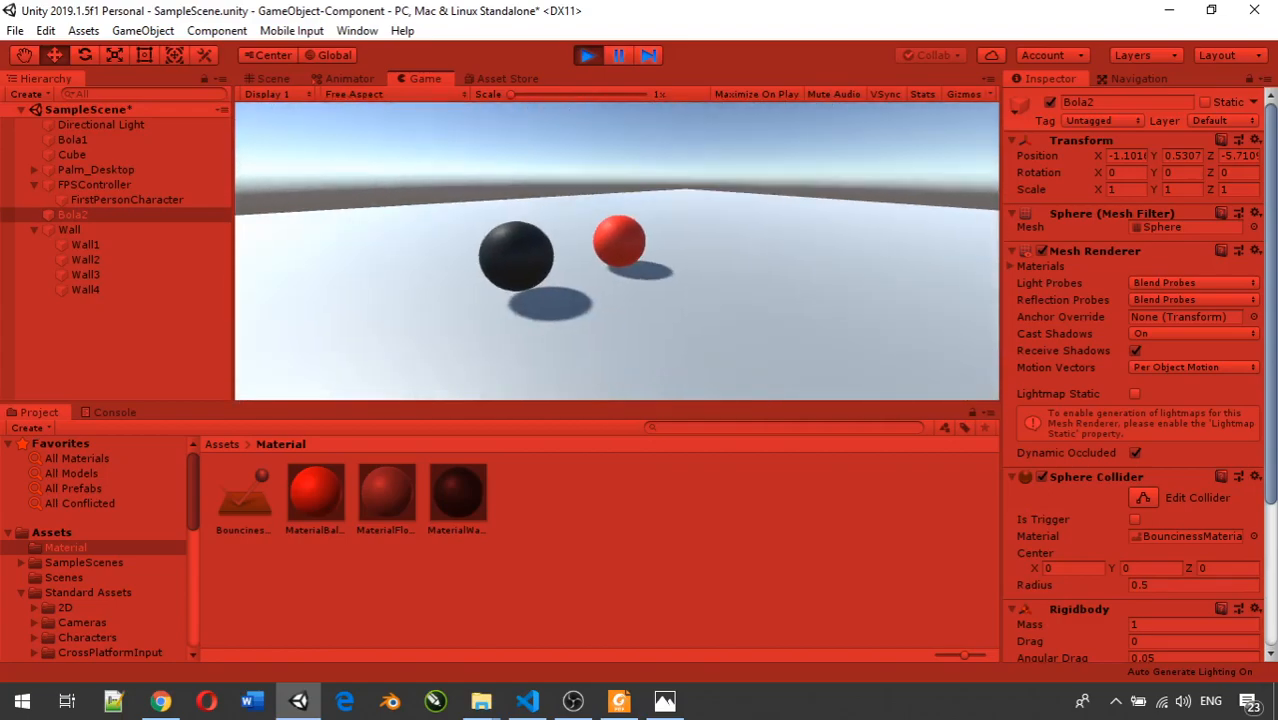
key("a")
key("a")
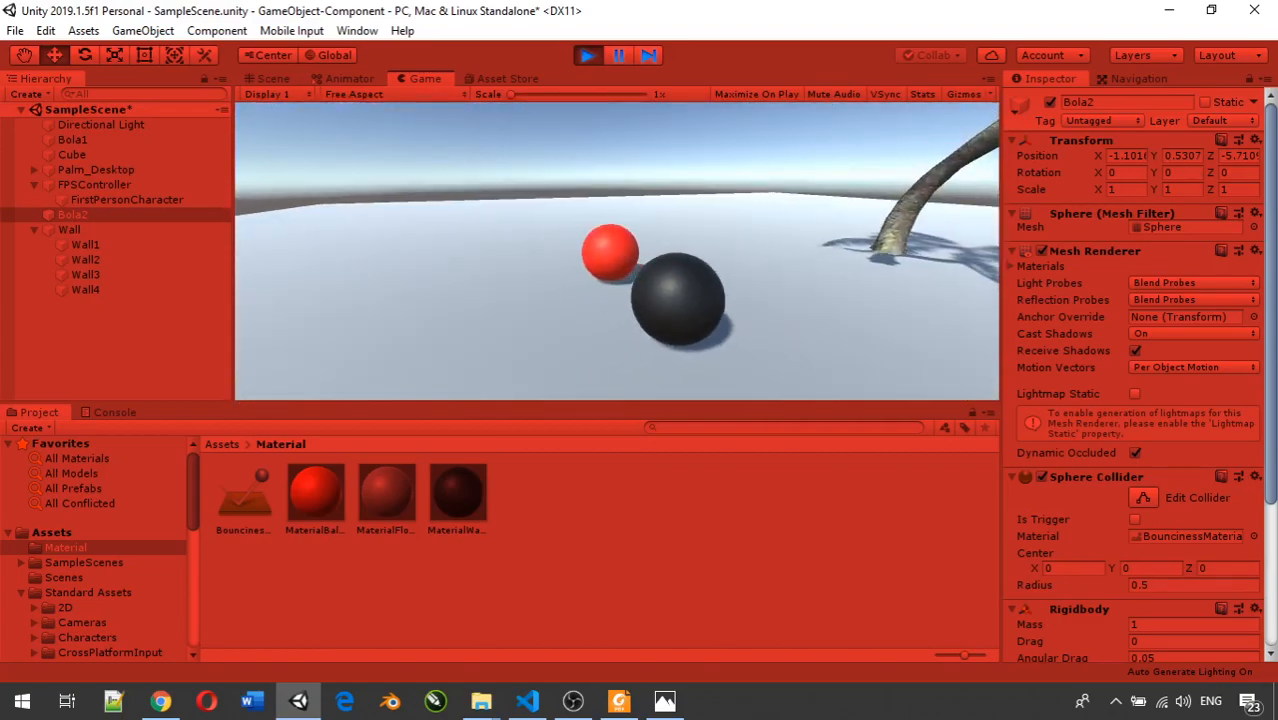
key("space")
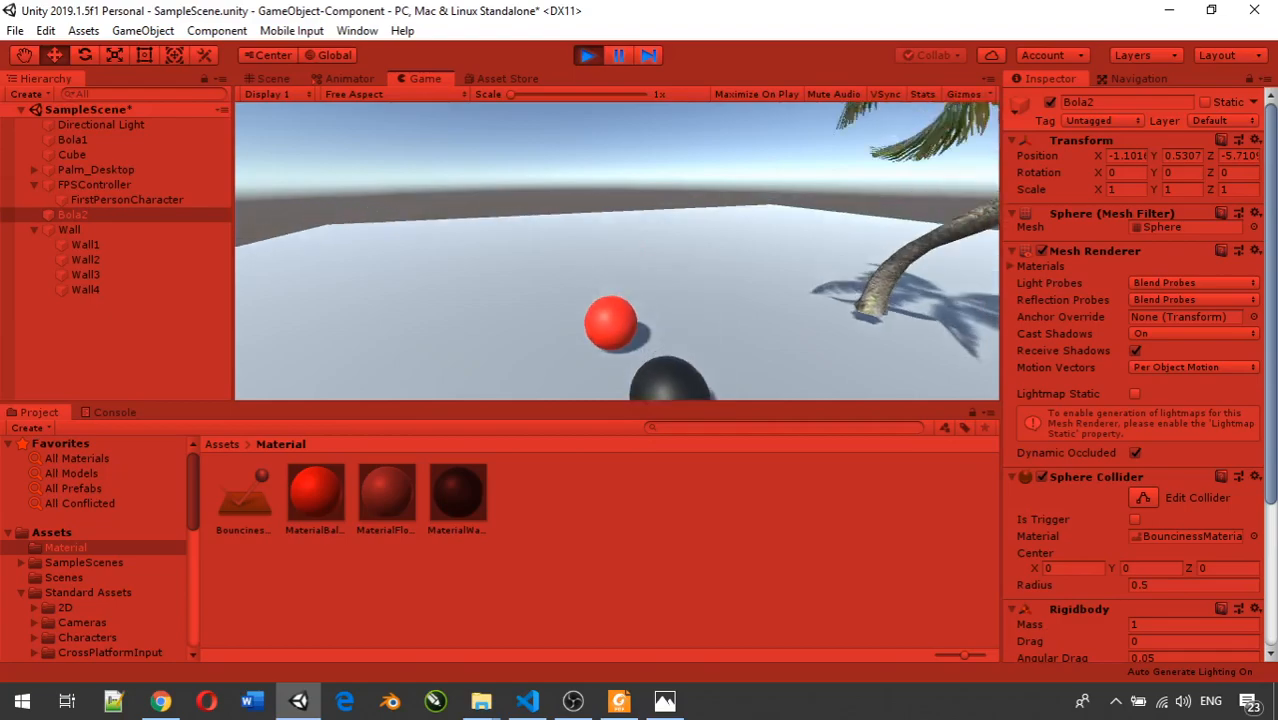
key("d")
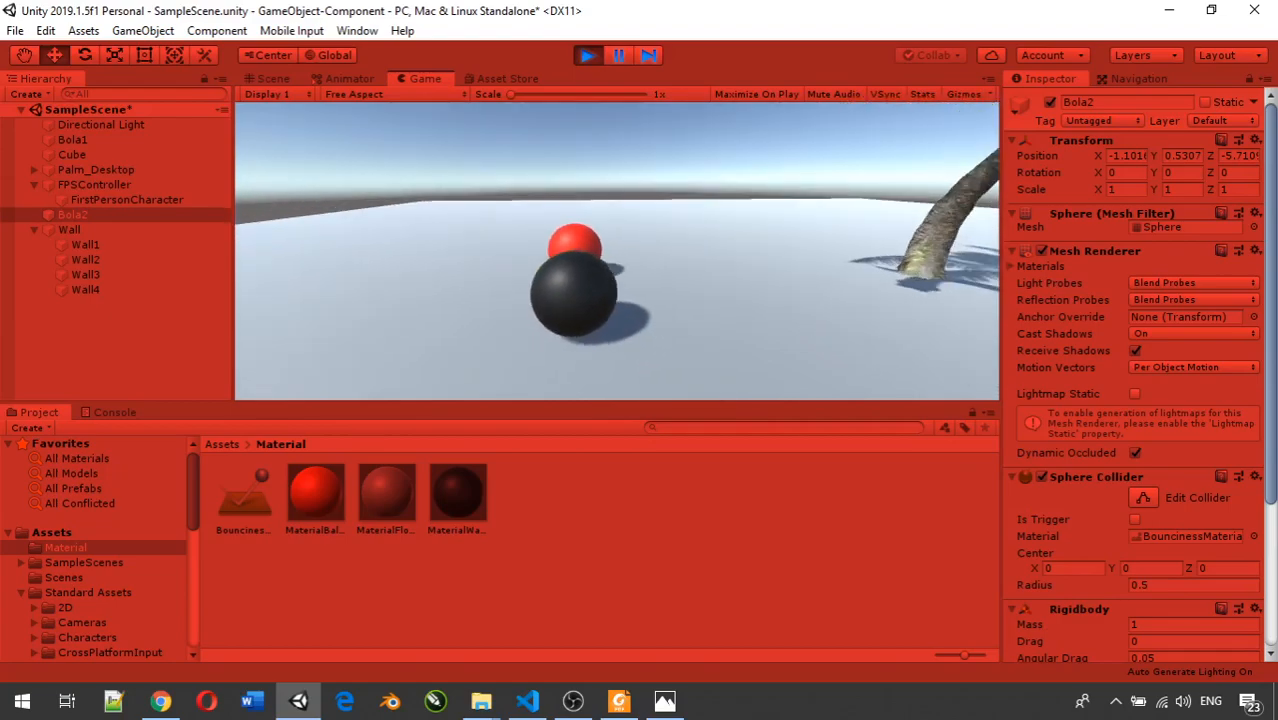
key("w")
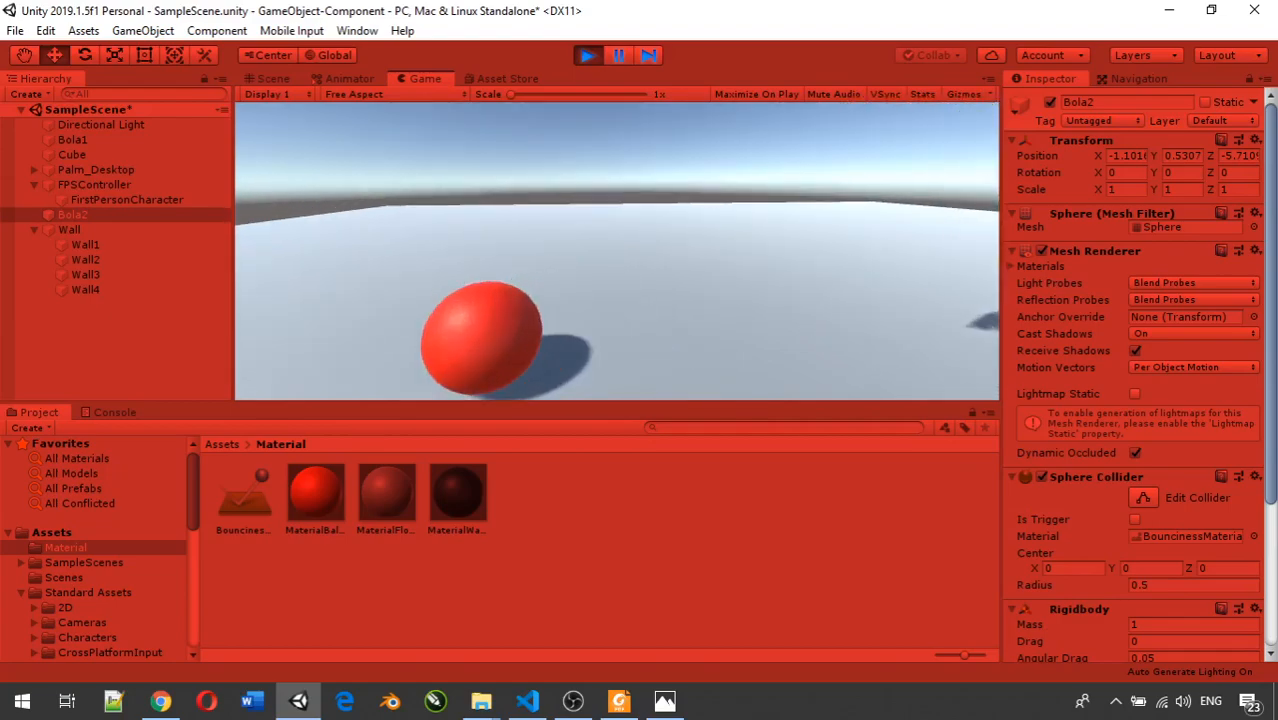
key("s")
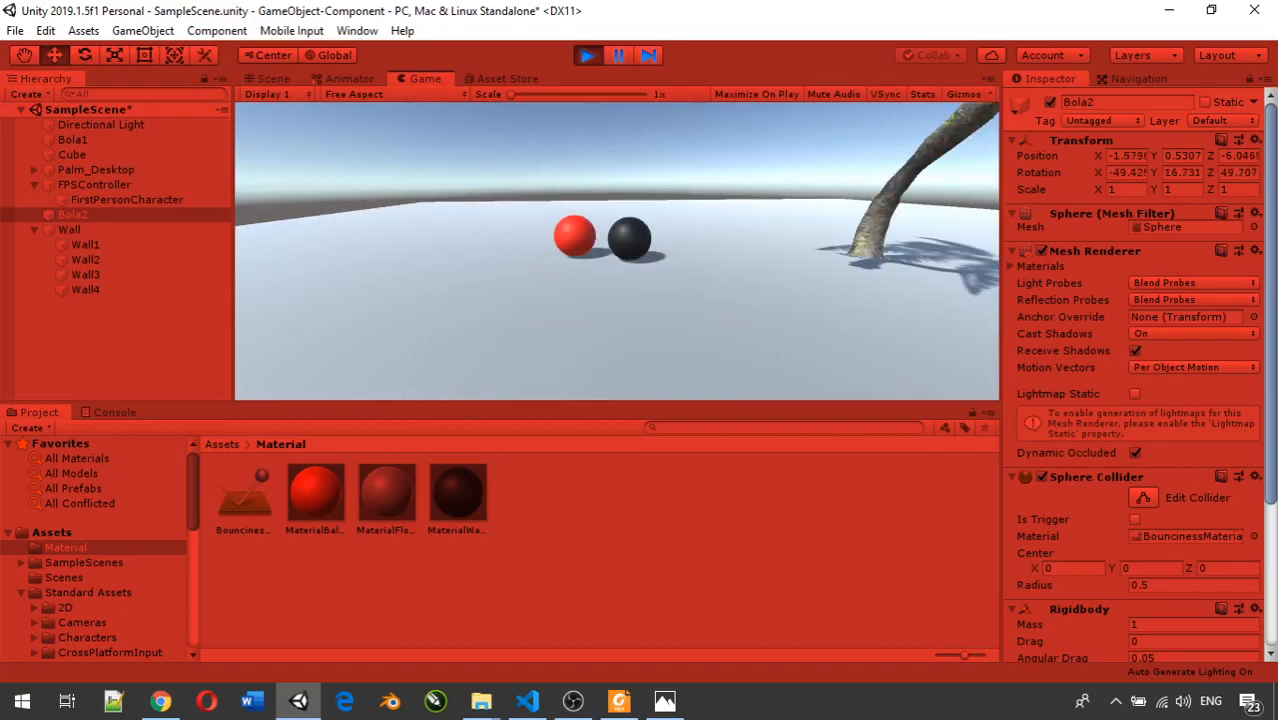
key("w")
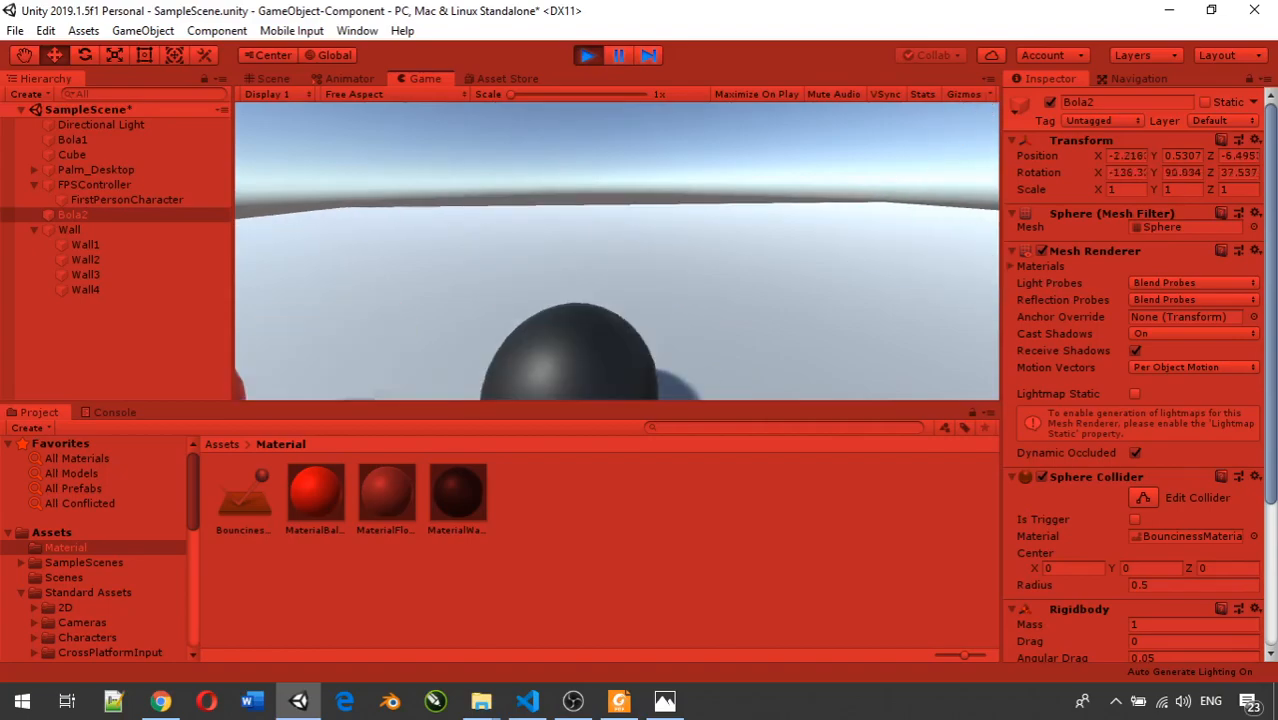
key("s")
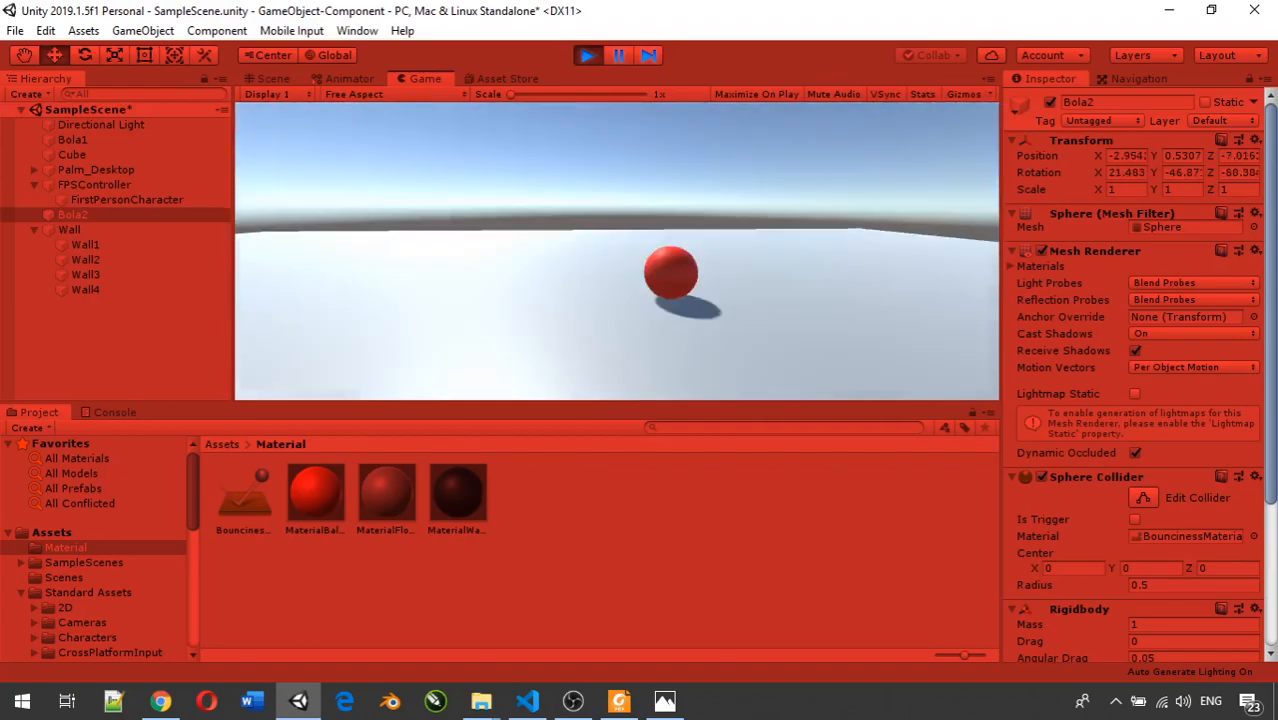
- Push the red ball across the floor into a corner to test the invisible walls, and stop Play mode
key("w")
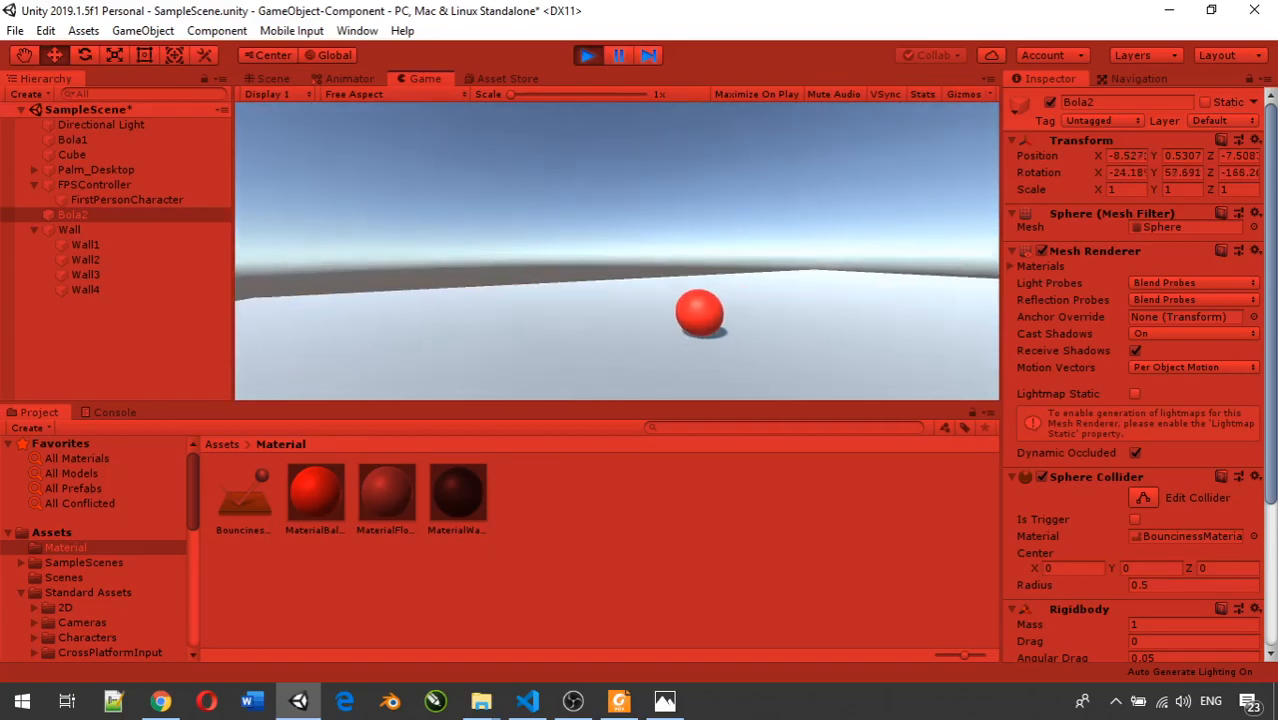
key("w")
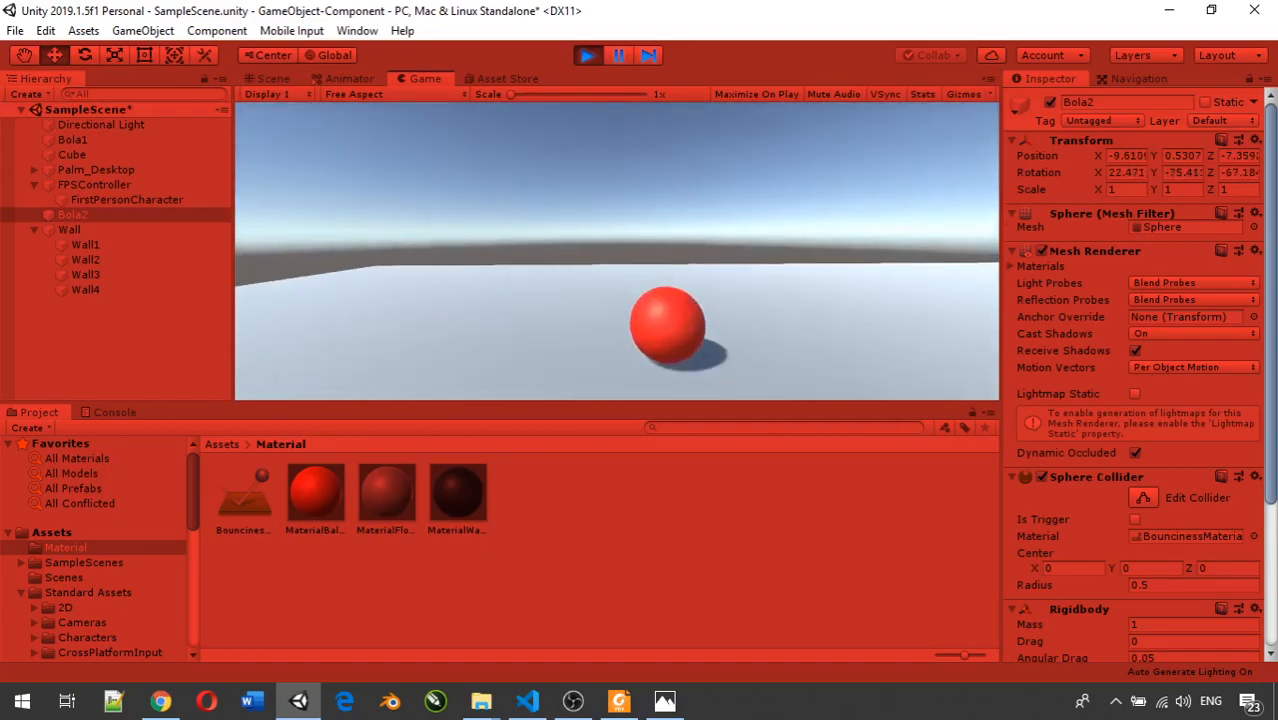
key("s")
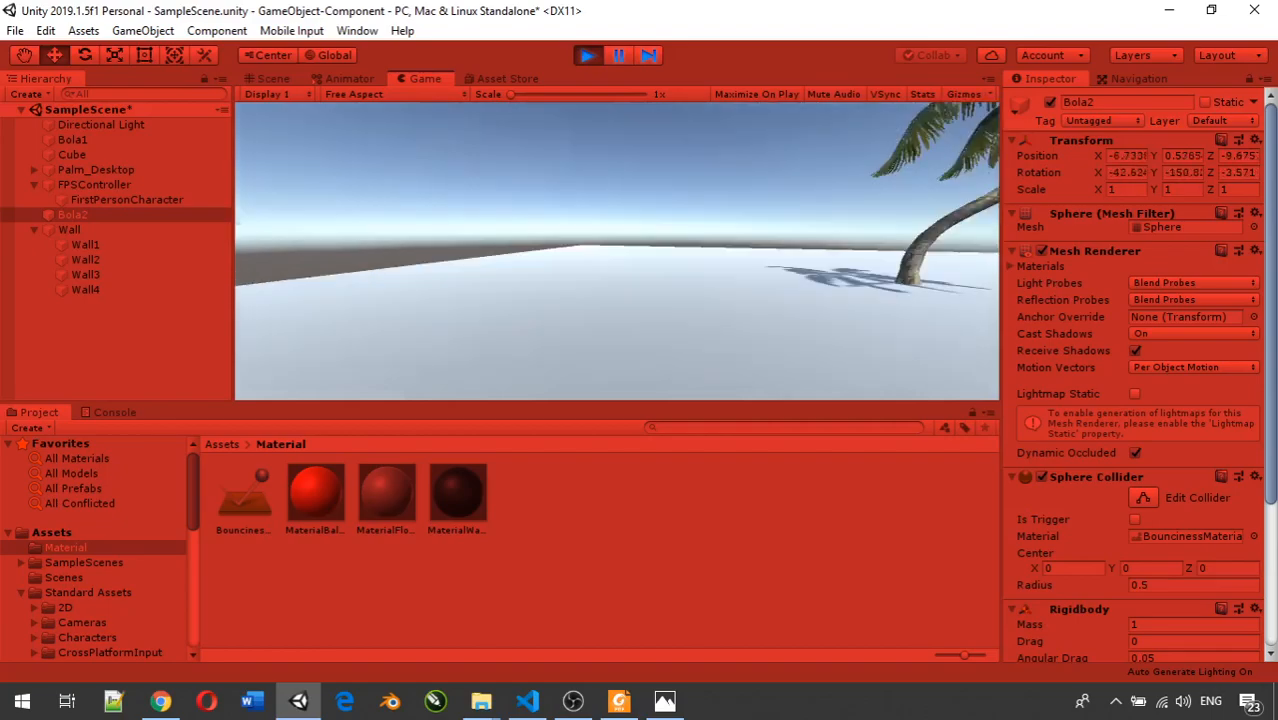
key("w")
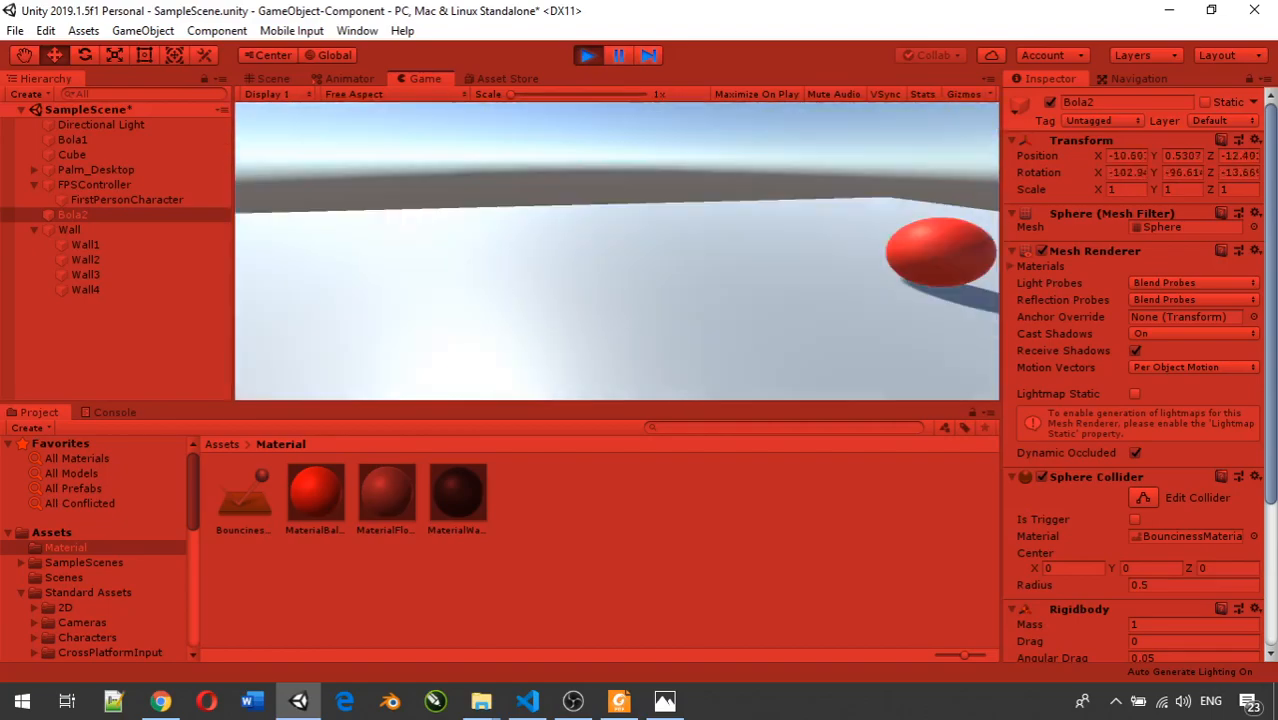
key("w")
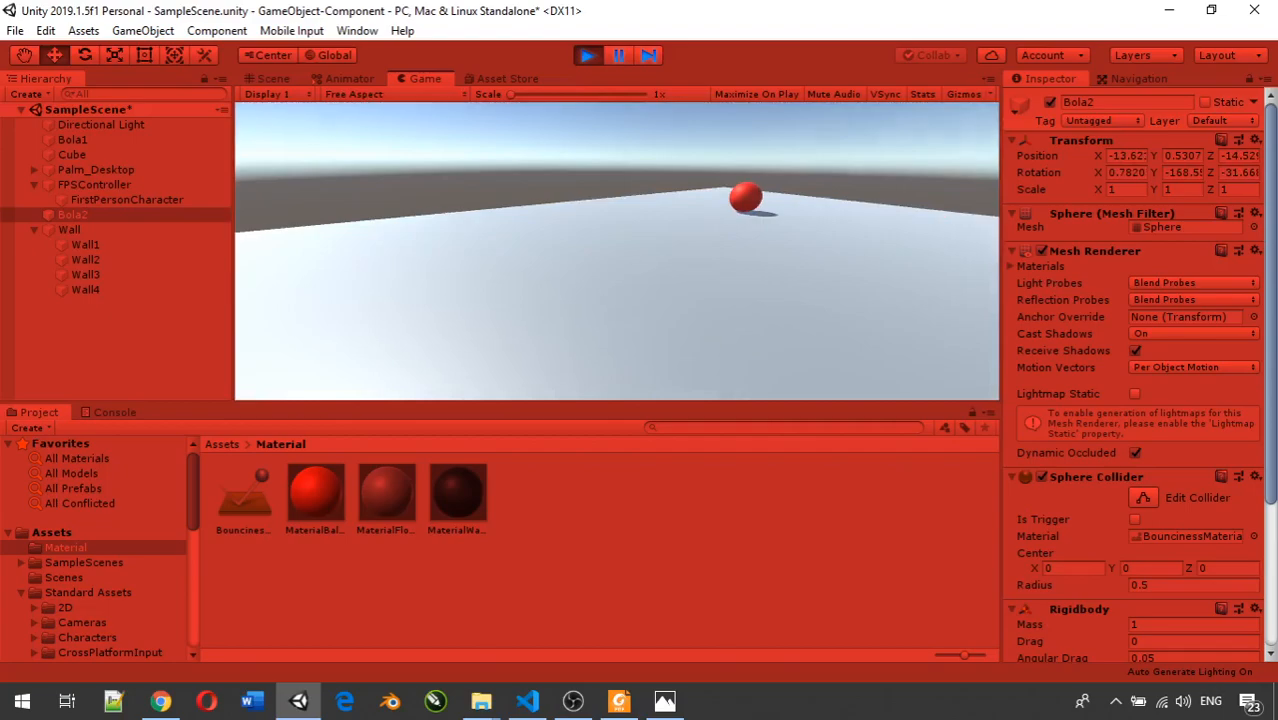
key("w")
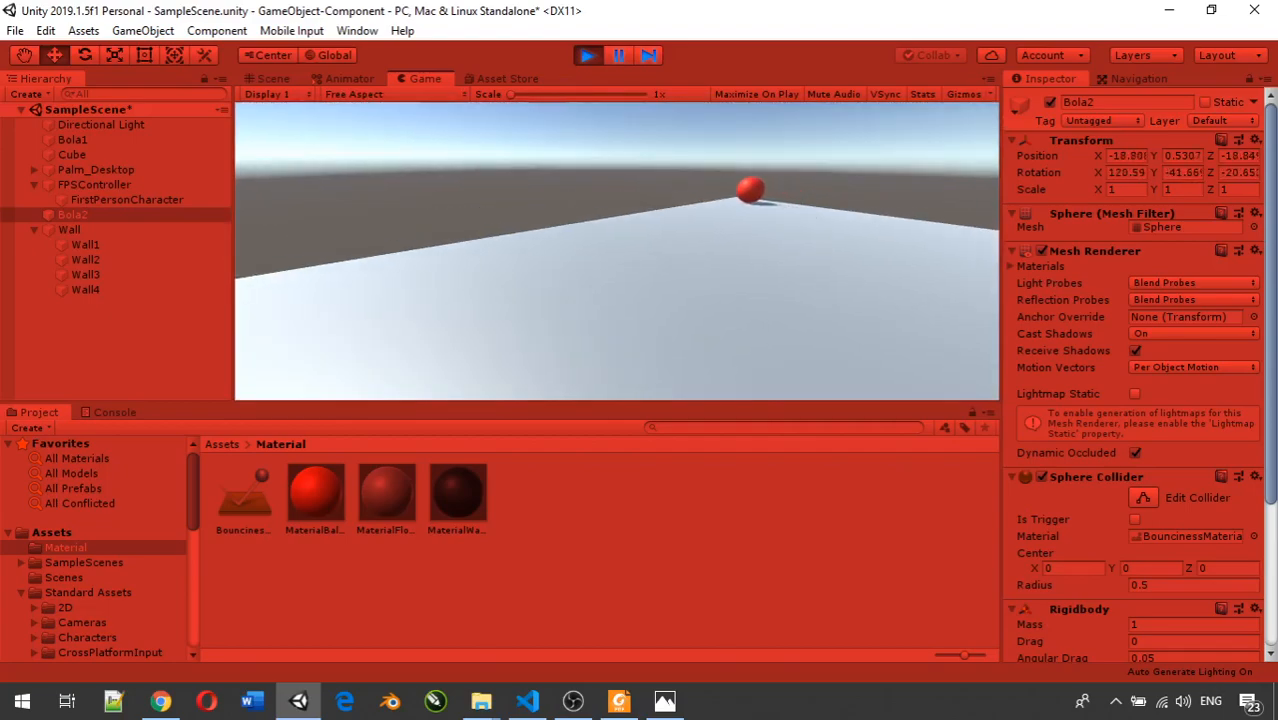
key("w")
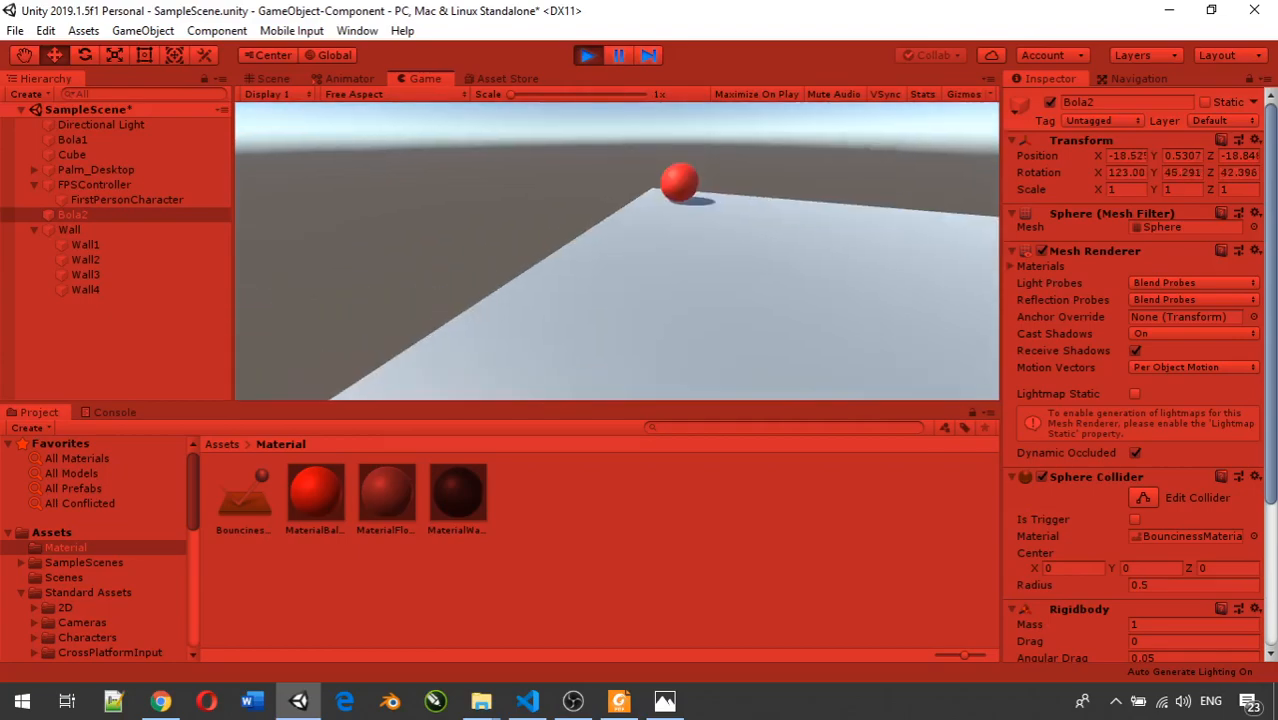
key("w")
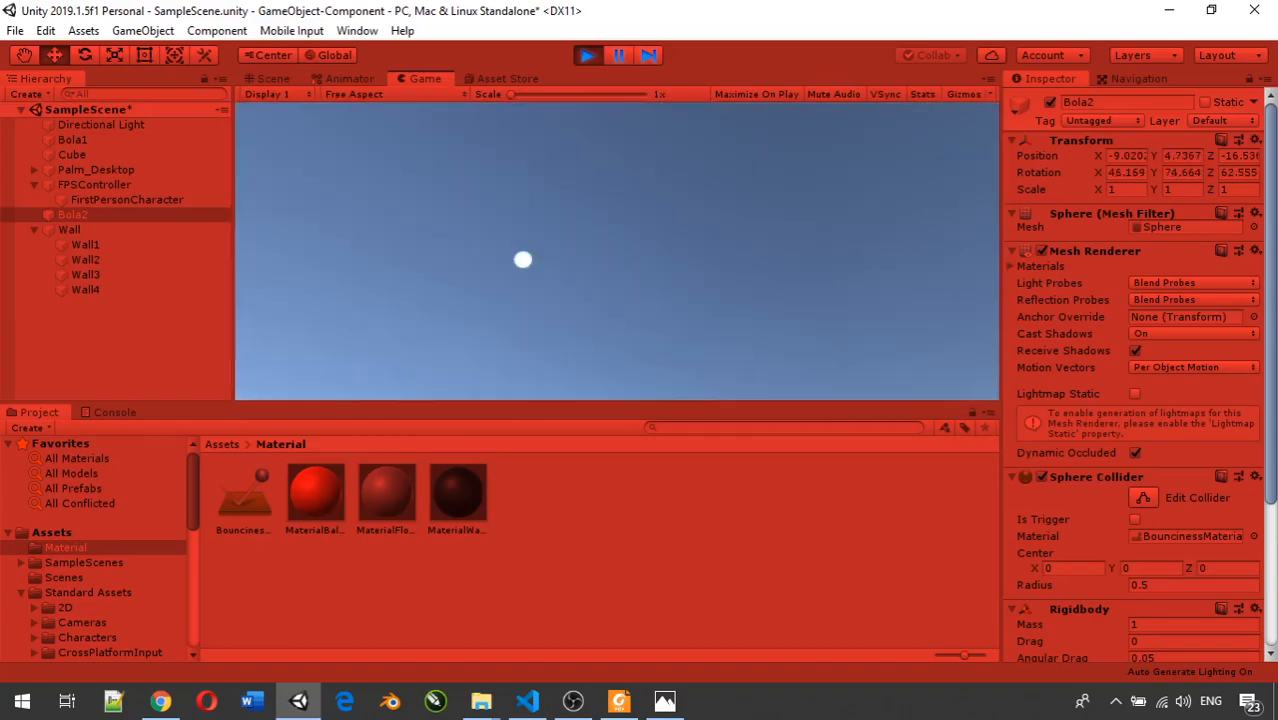
key("Escape")
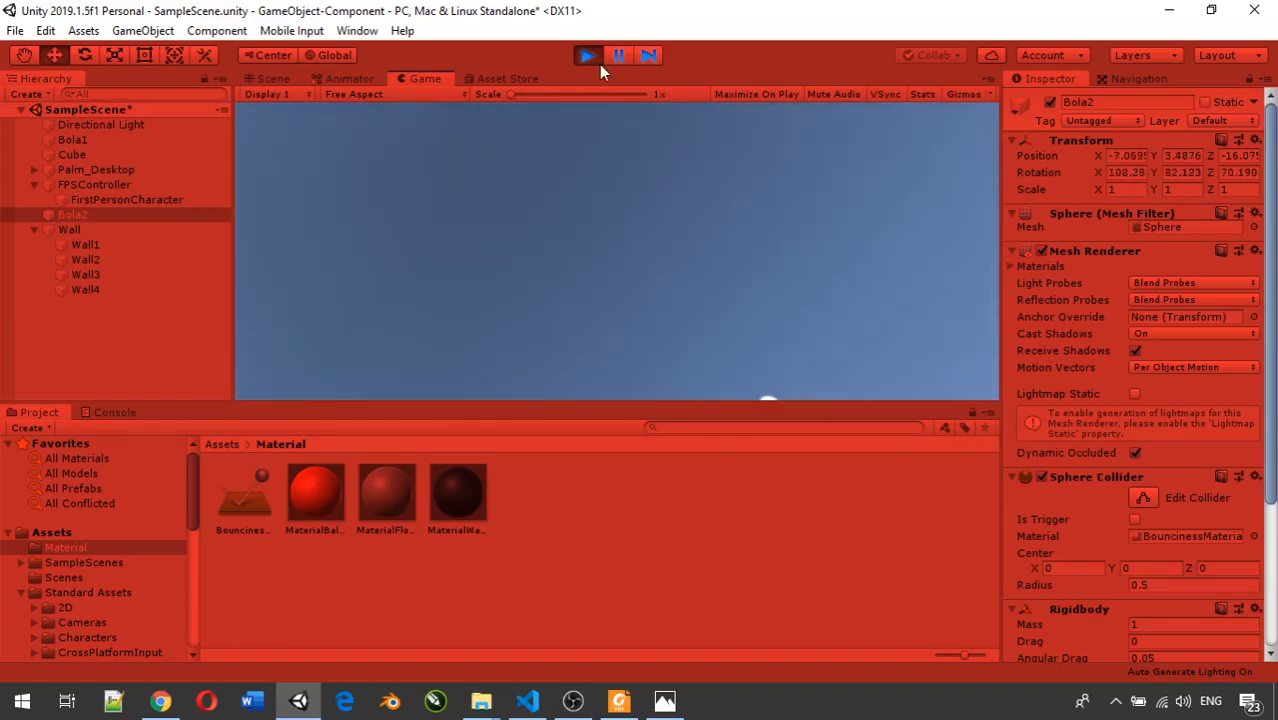
left_click(587, 57)
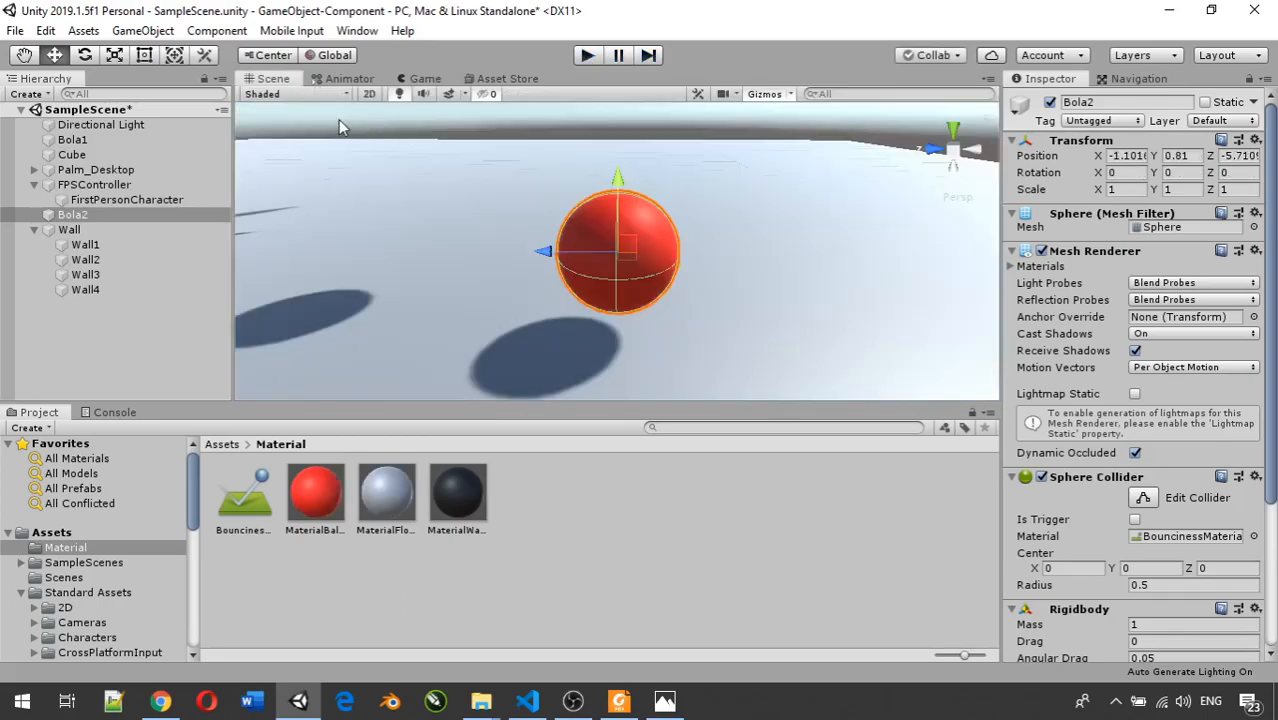
- Add a Box Collider component to Bola2
scroll(338, 119, "down", 4)
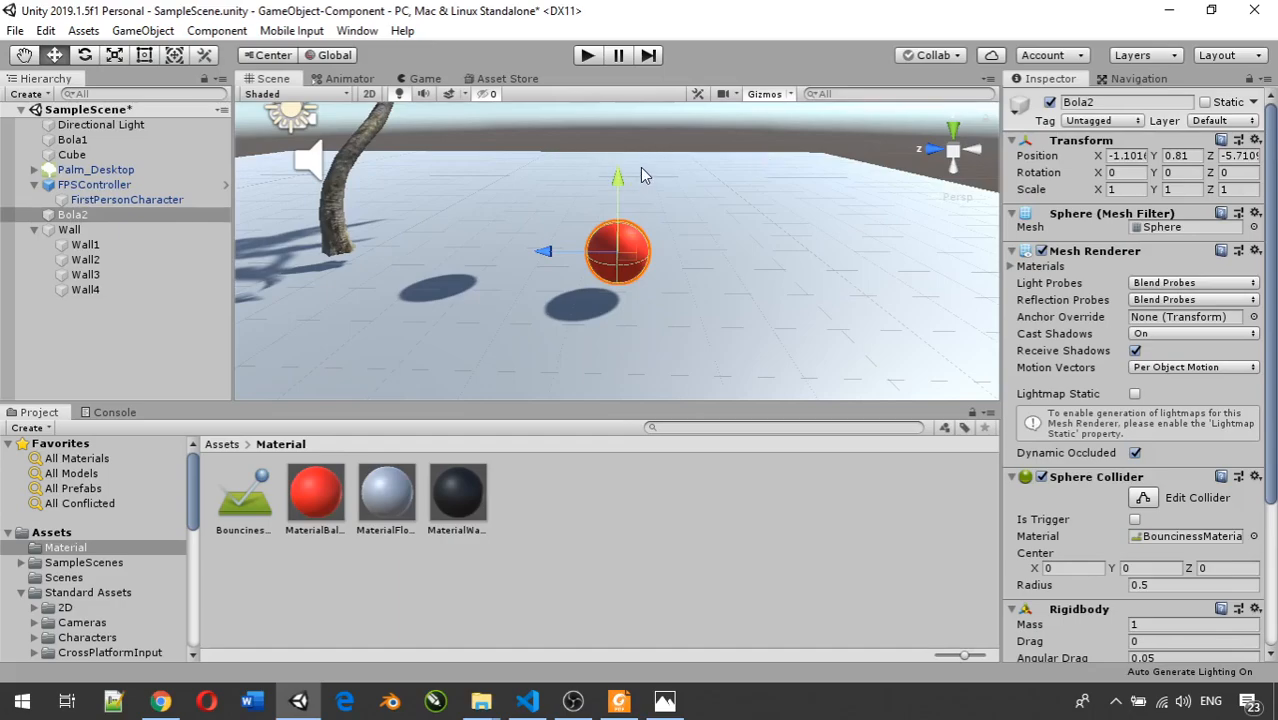
scroll(635, 183, "down", 3)
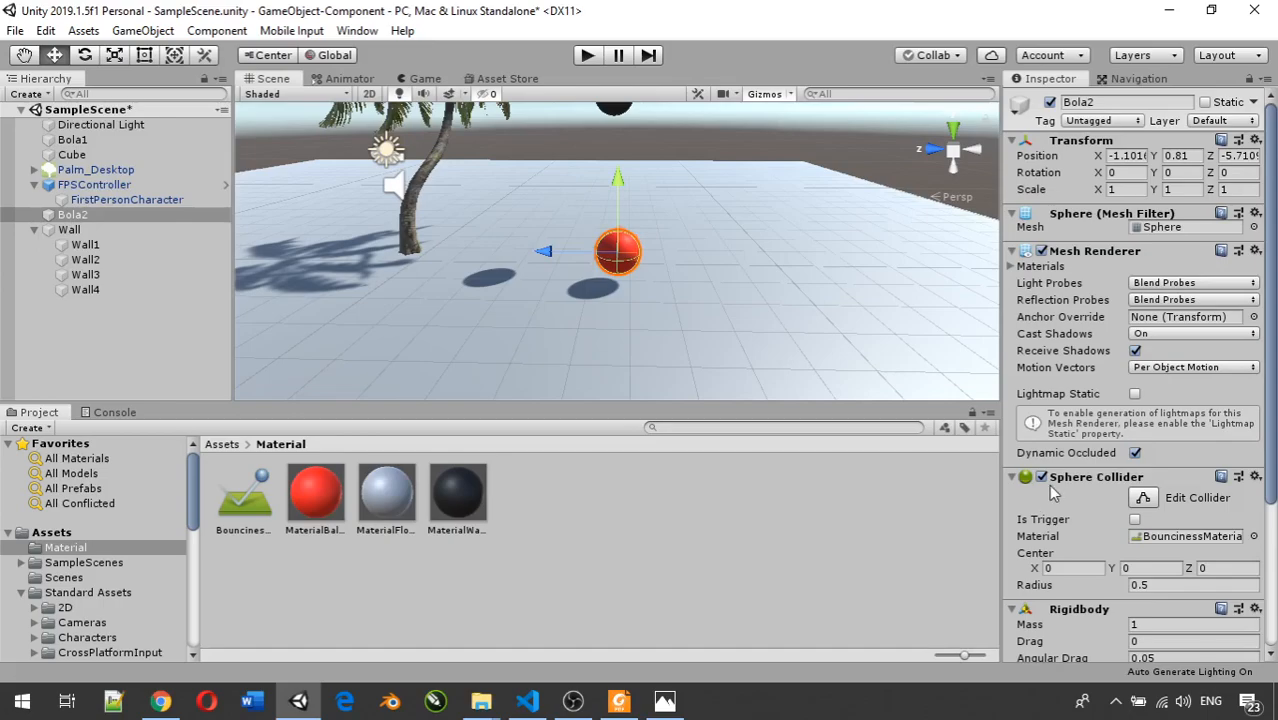
scroll(1055, 487, "down", 5)
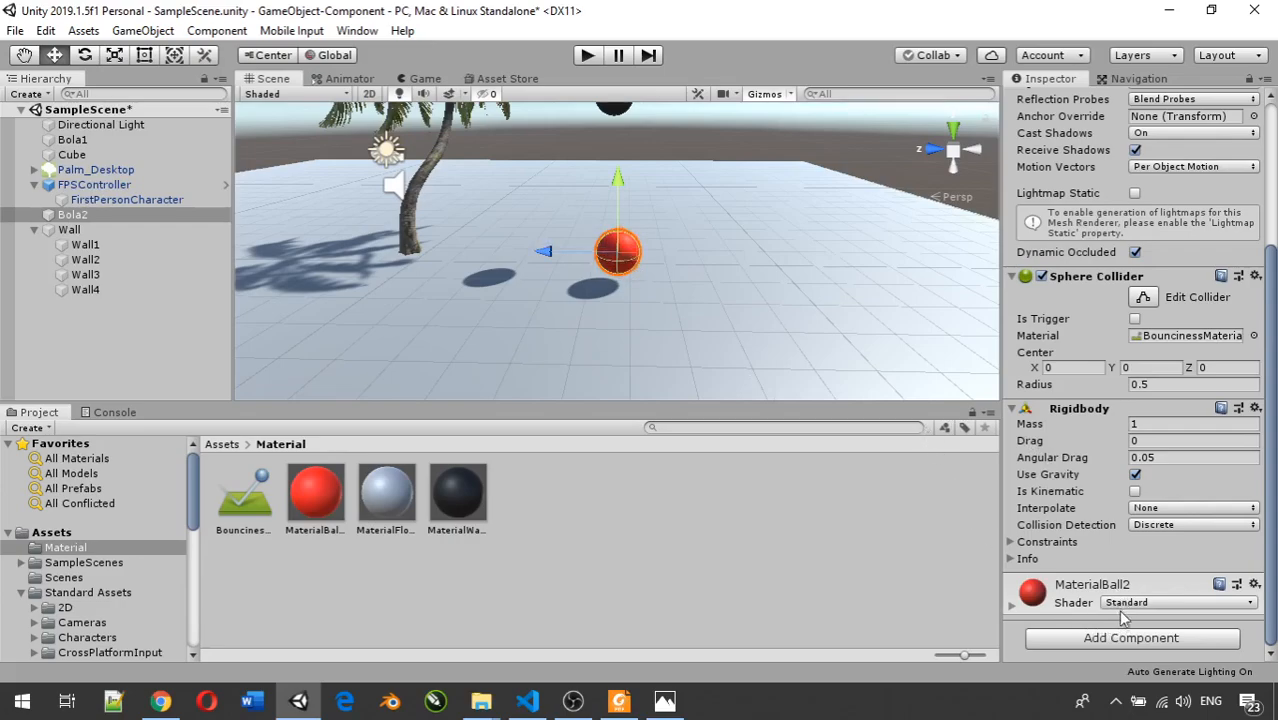
left_click(1131, 637)
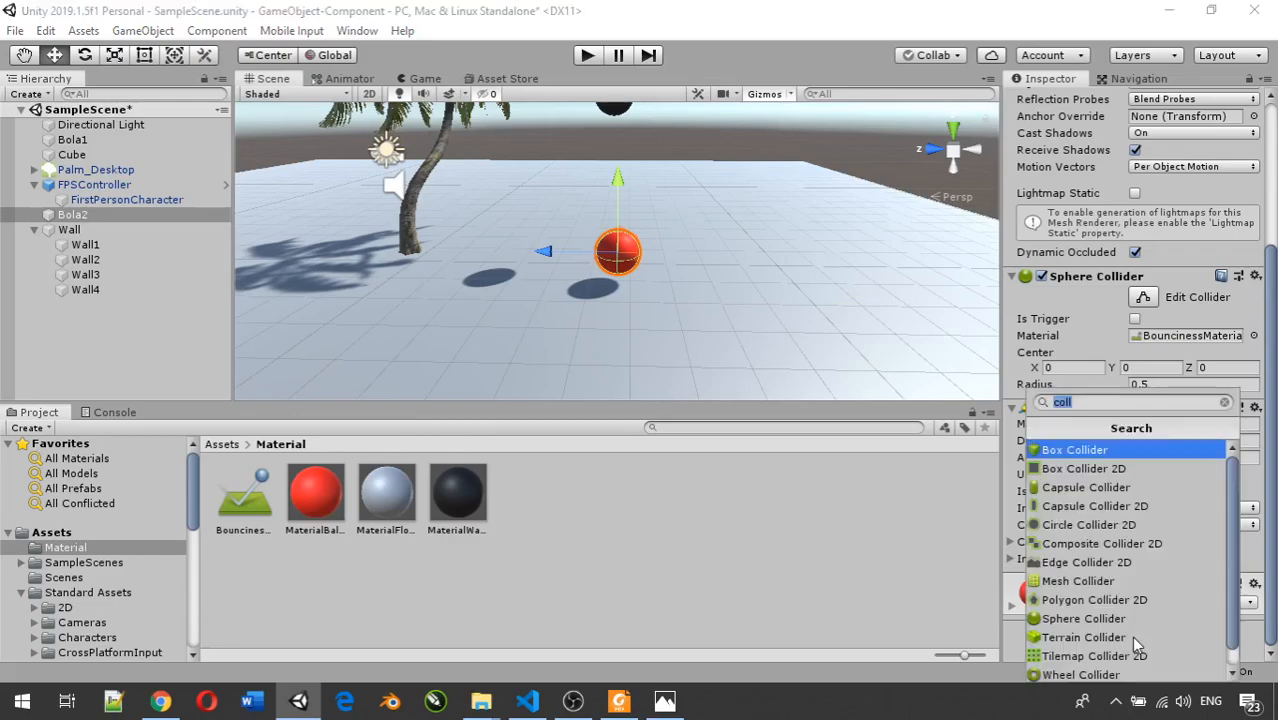
left_click(1107, 449)
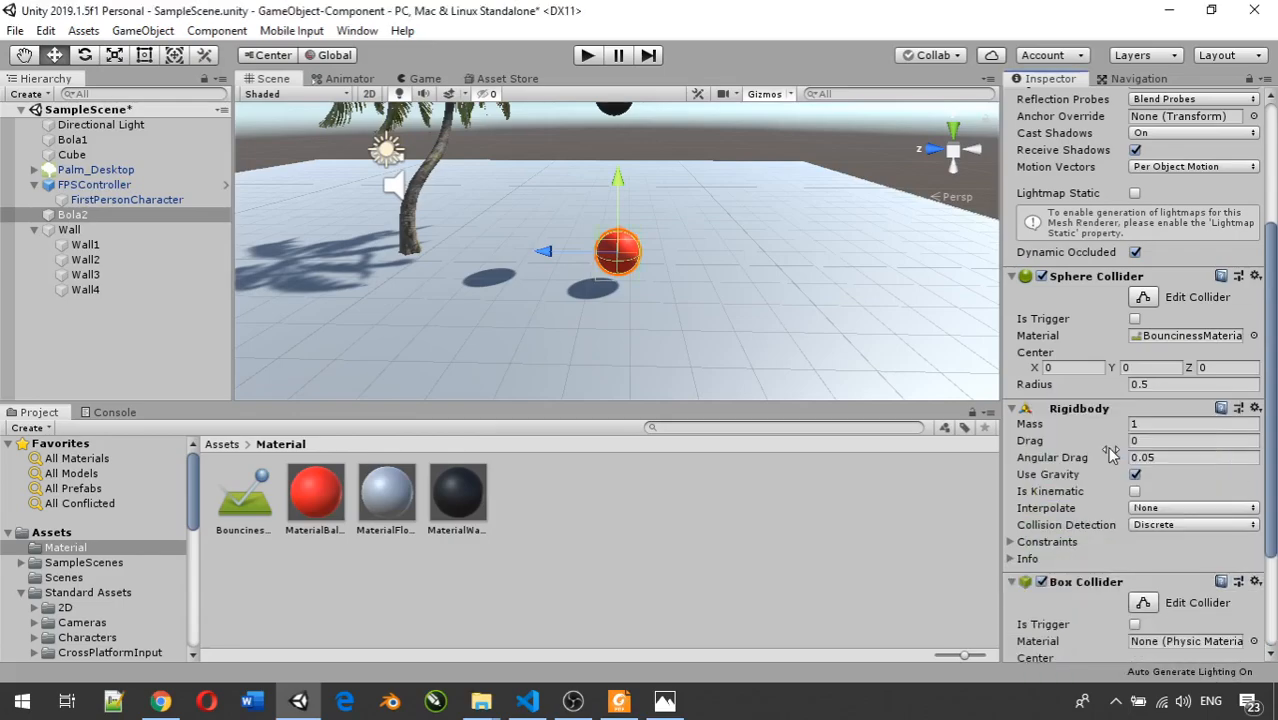
- Remove the Sphere Collider component from Bola2, leaving the Box Collider around the ball
scroll(564, 286, "up", 5)
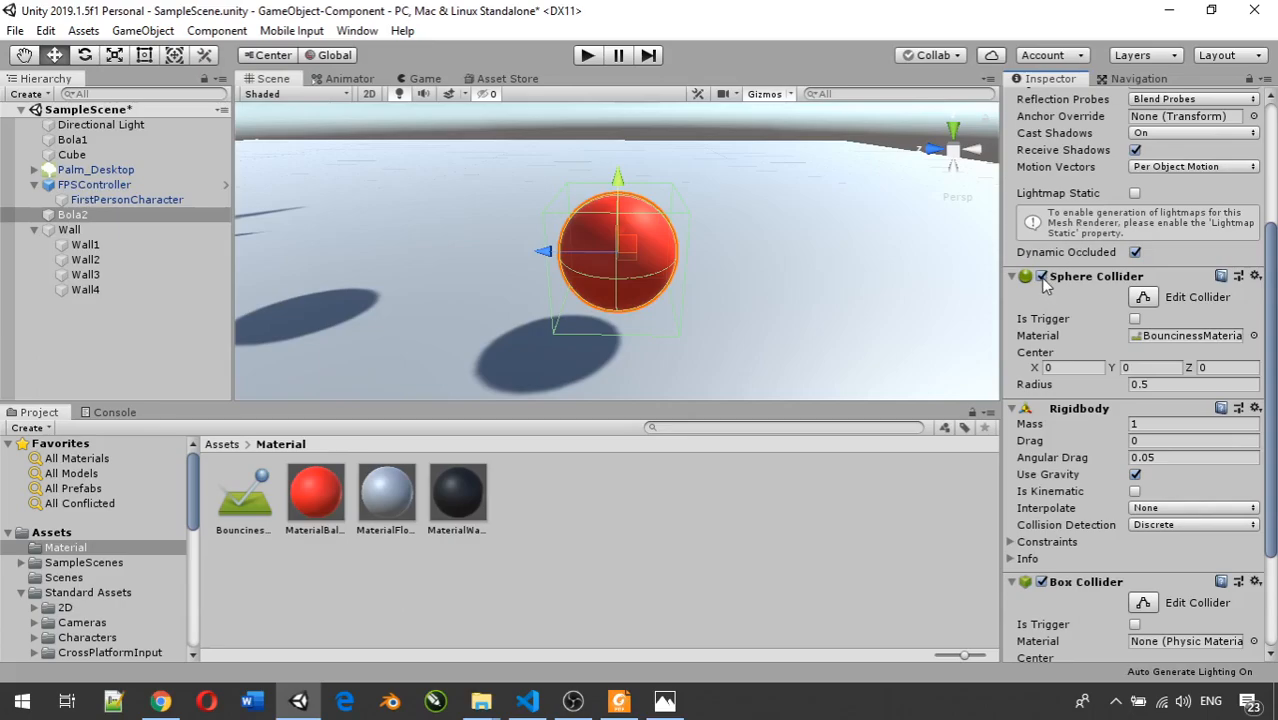
right_click(1087, 280)
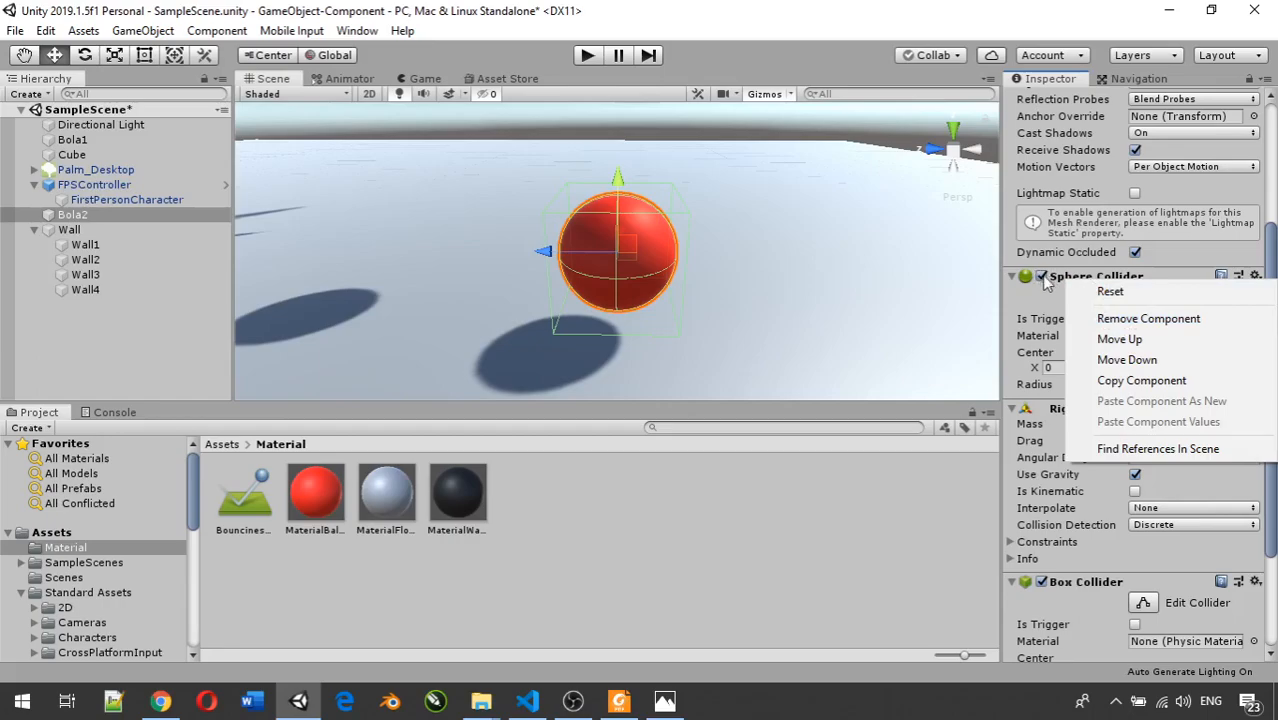
left_click(1148, 318)
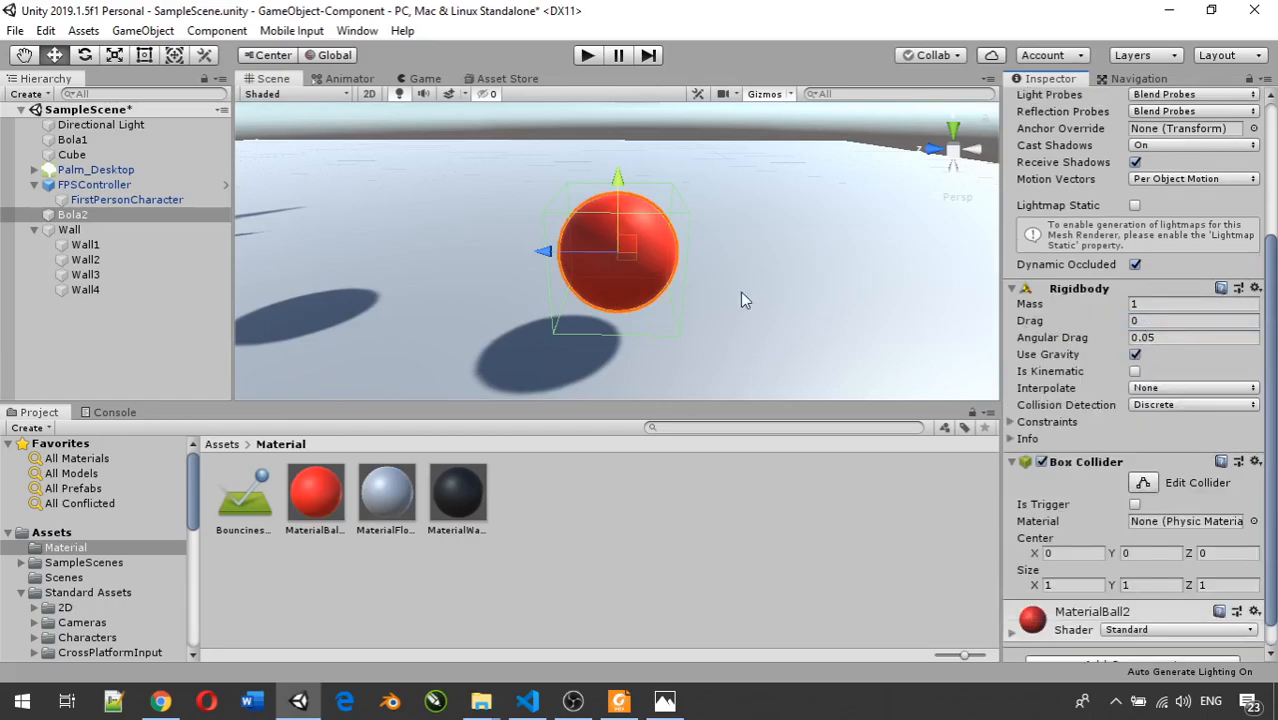
scroll(740, 296, "down", 2)
scroll(740, 297, "down", 1)
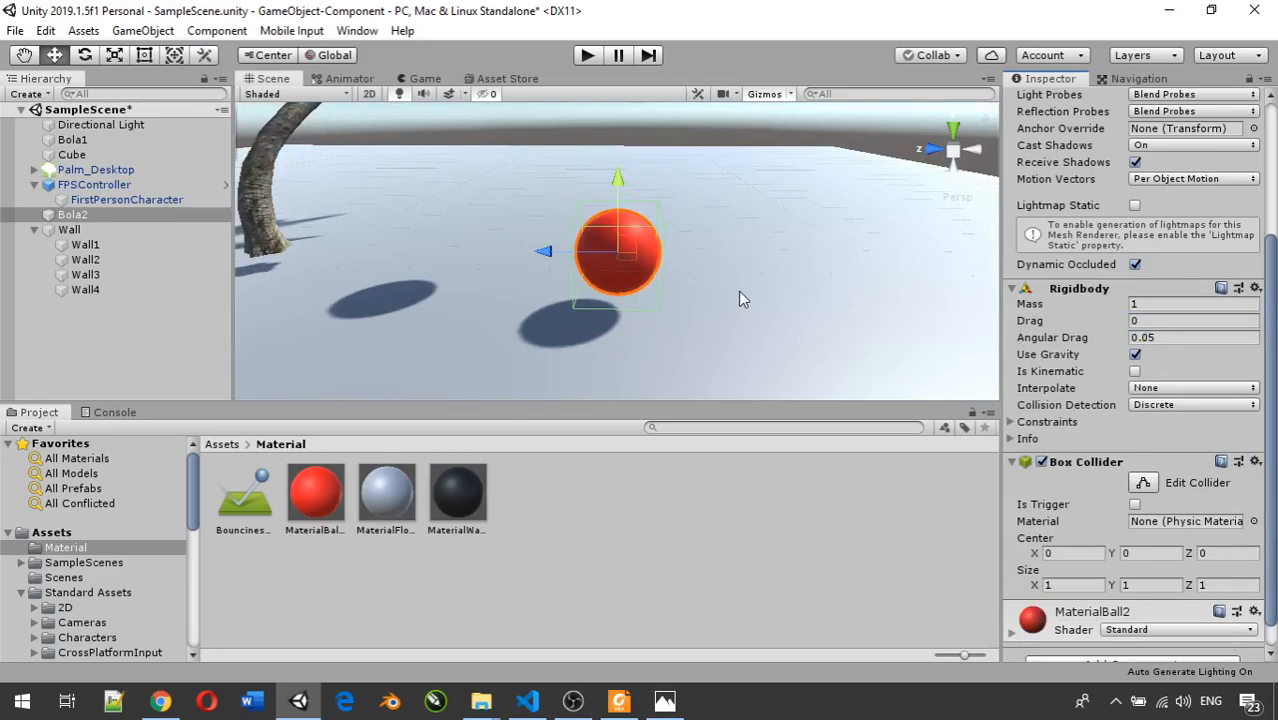
- Assign the bounciness physic material from the Material folder to the Material property of Bola2's Box Collider
scroll(728, 296, "down", 2)
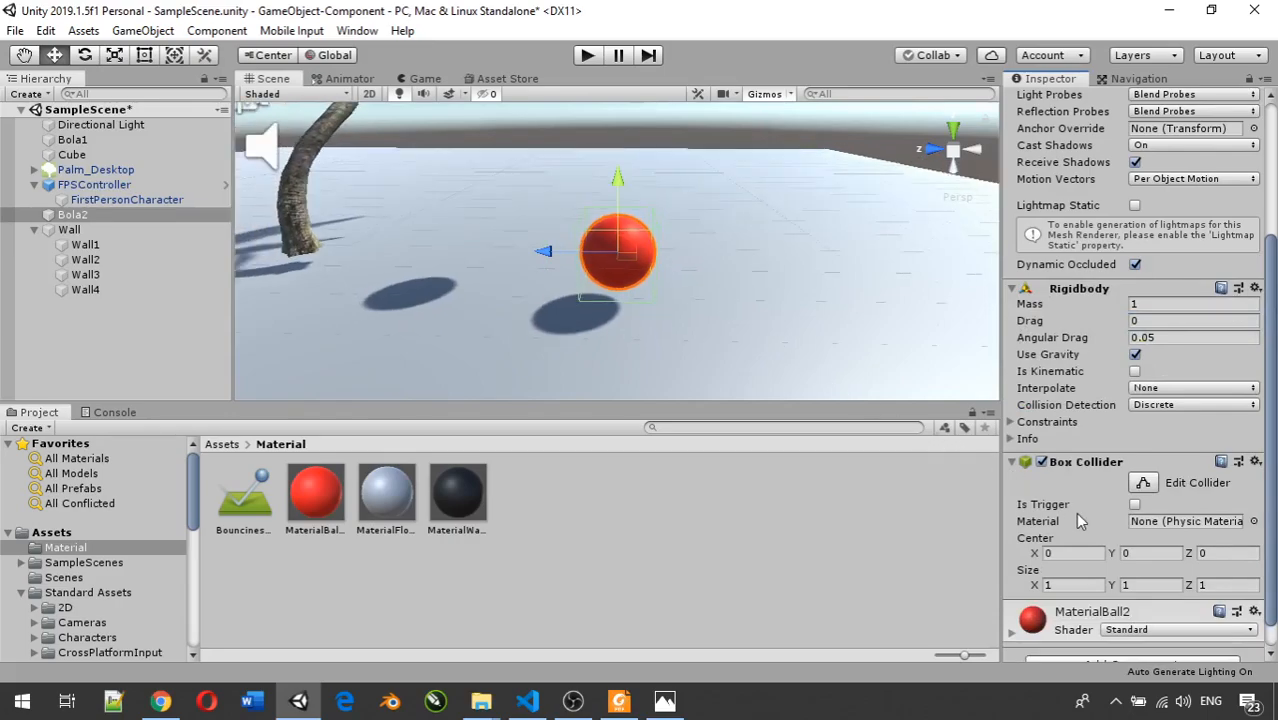
scroll(1070, 510, "down", 1)
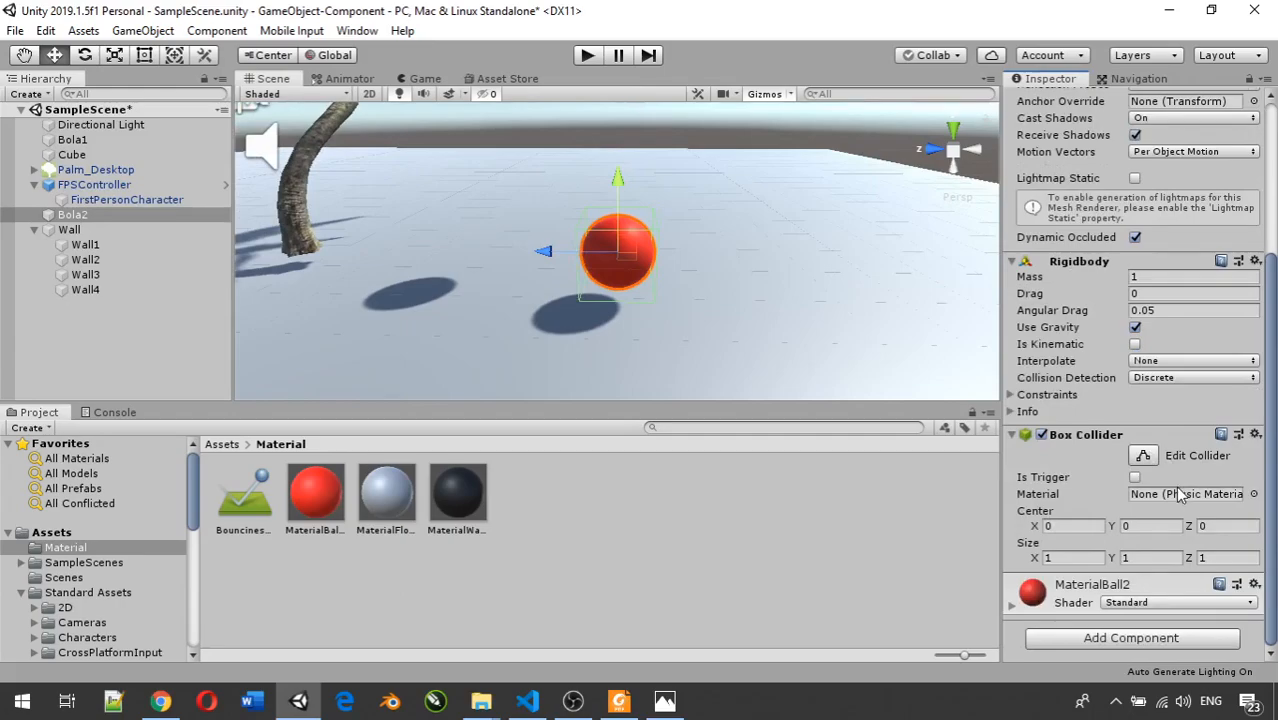
left_click_drag(255, 500, 1181, 500)
- Run the scene in Play mode and walk the first-person character up to the red and black balls to bump into them
left_click(589, 55)
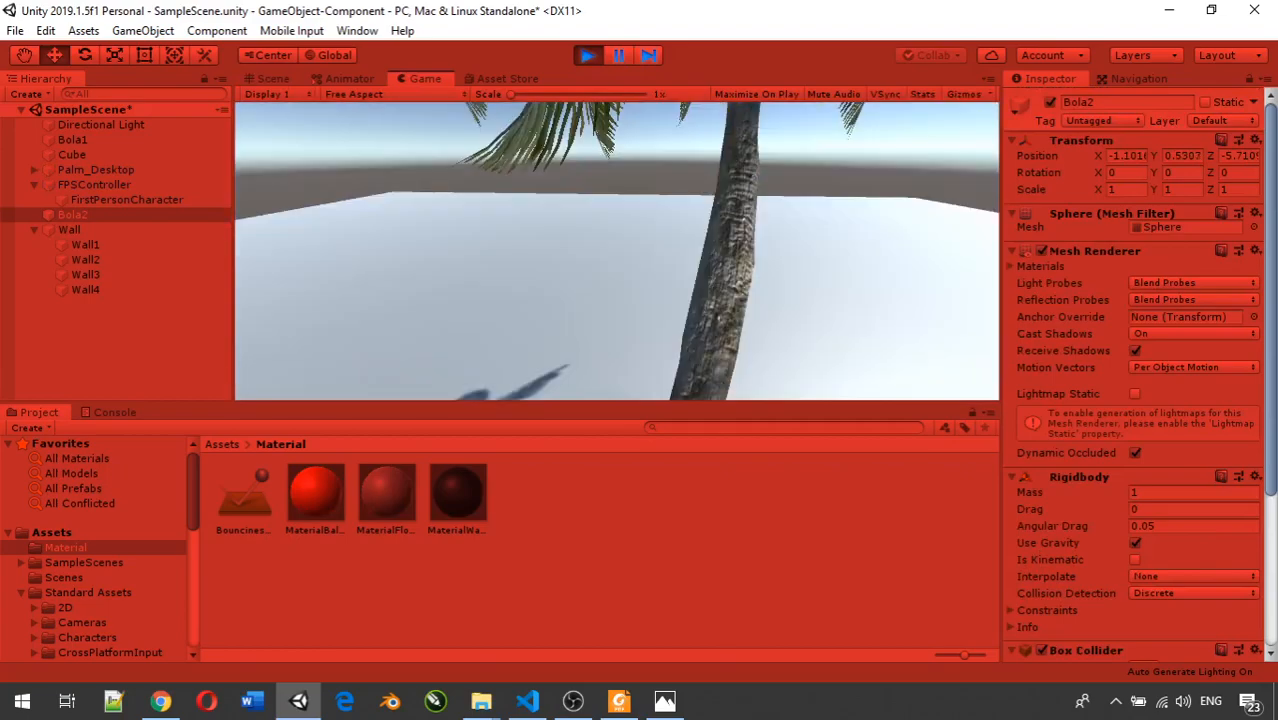
key("w")
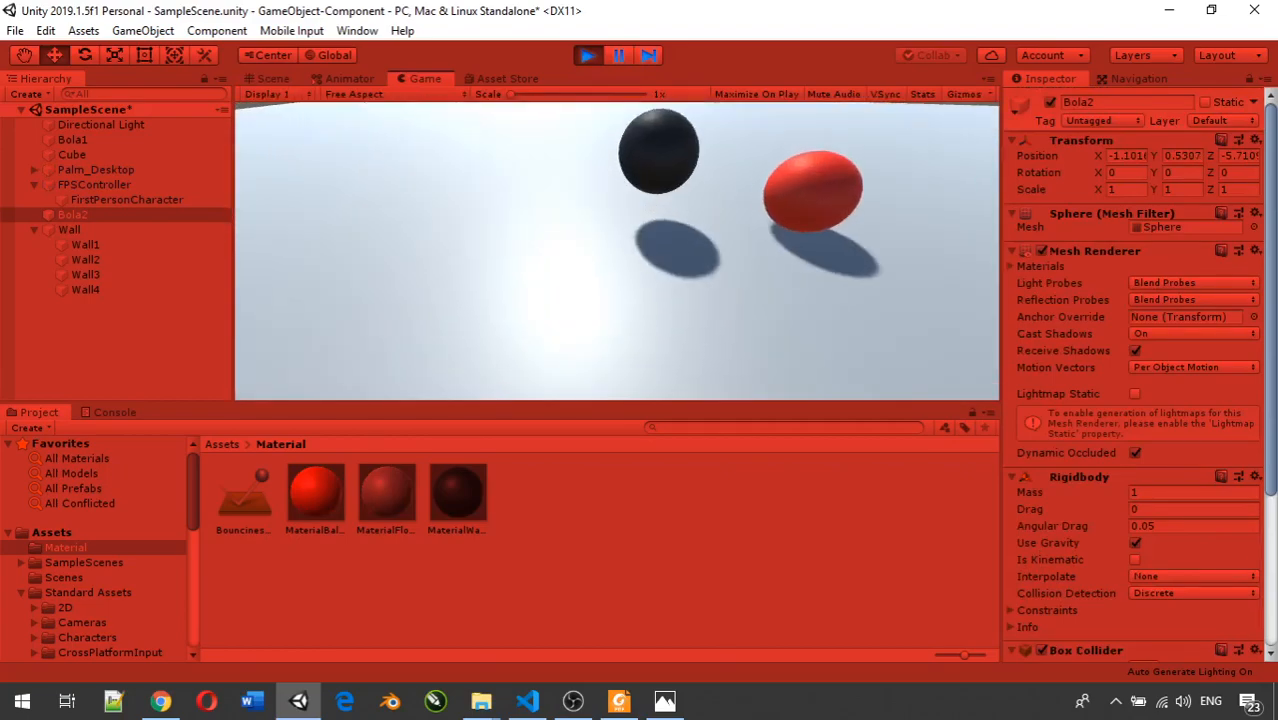
key("w")
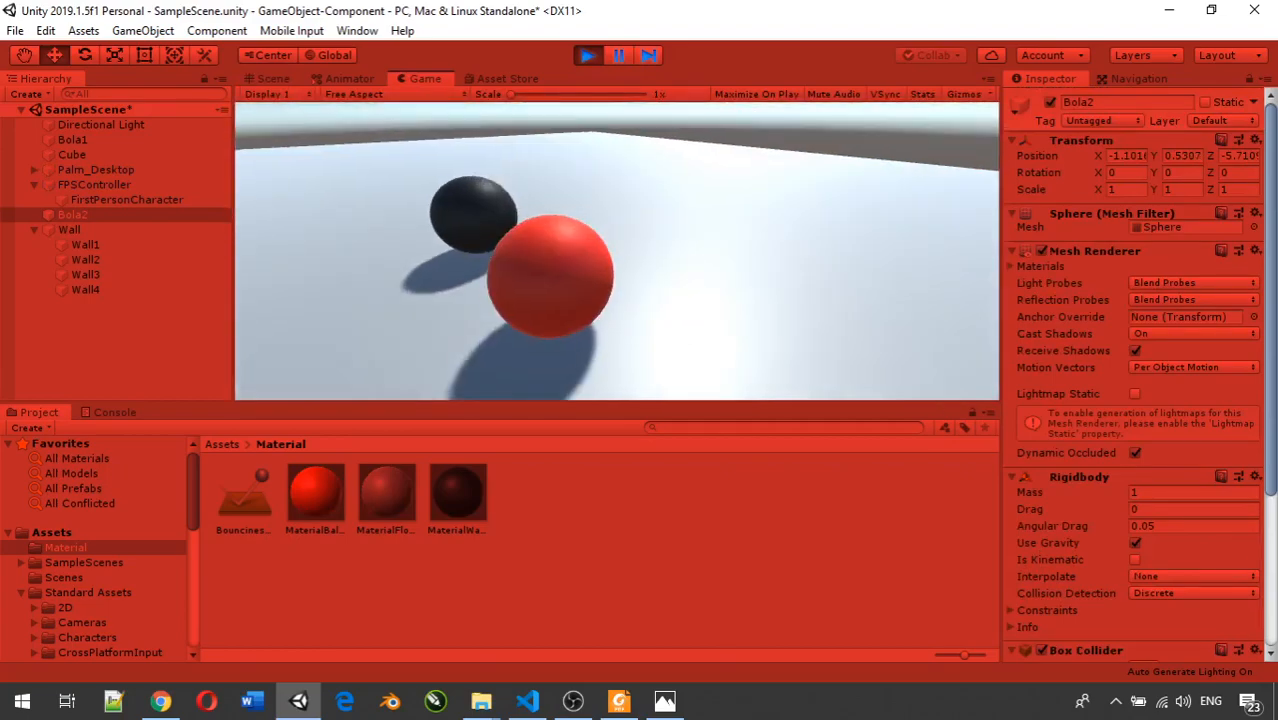
key("s")
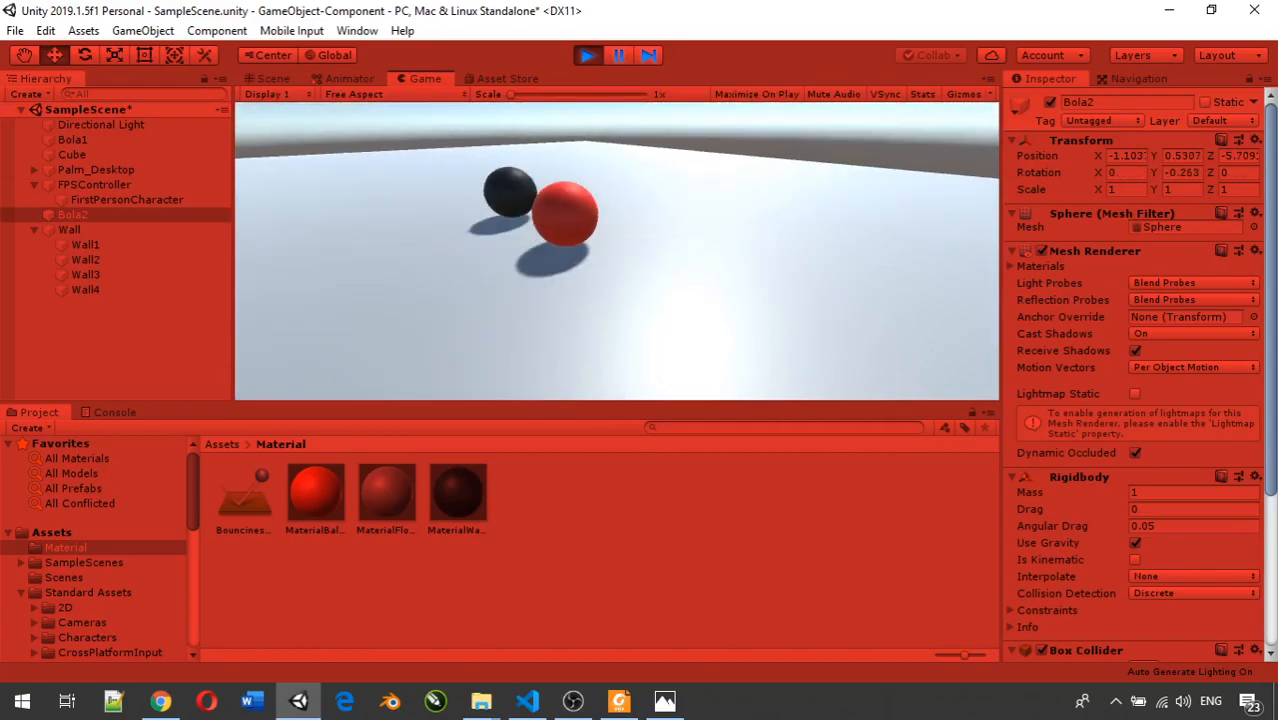
key("w")
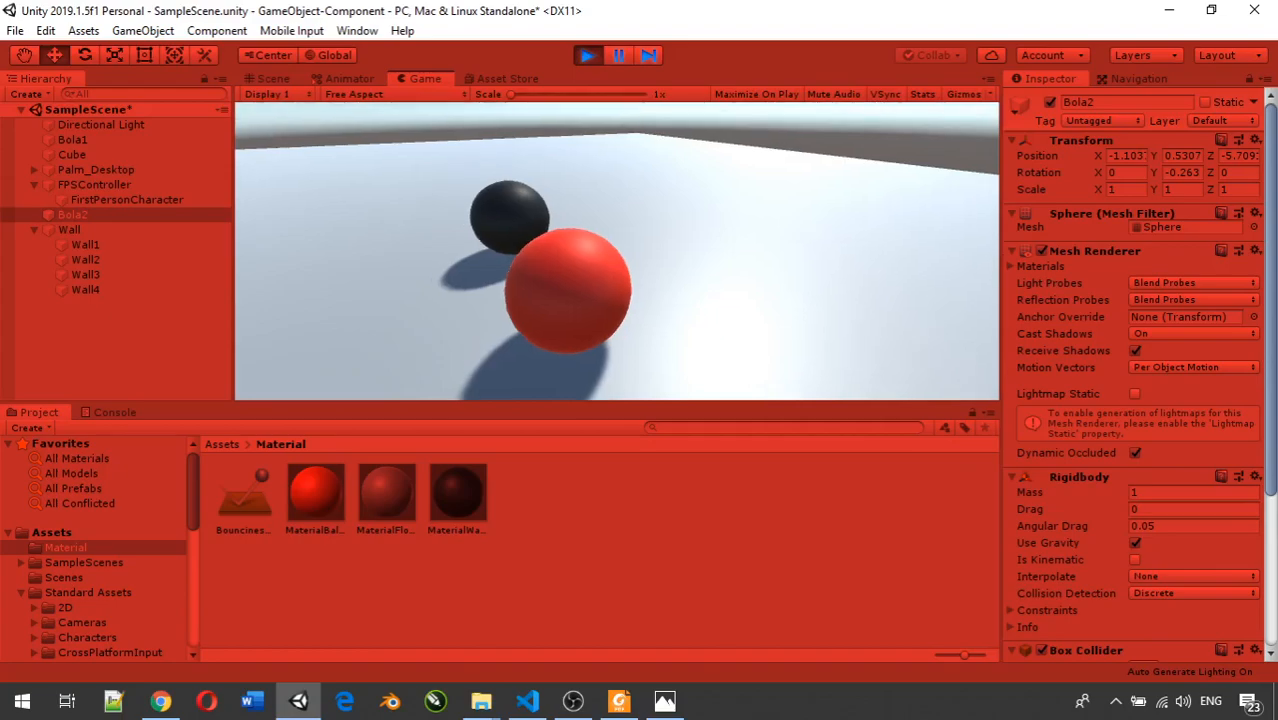
key("w")
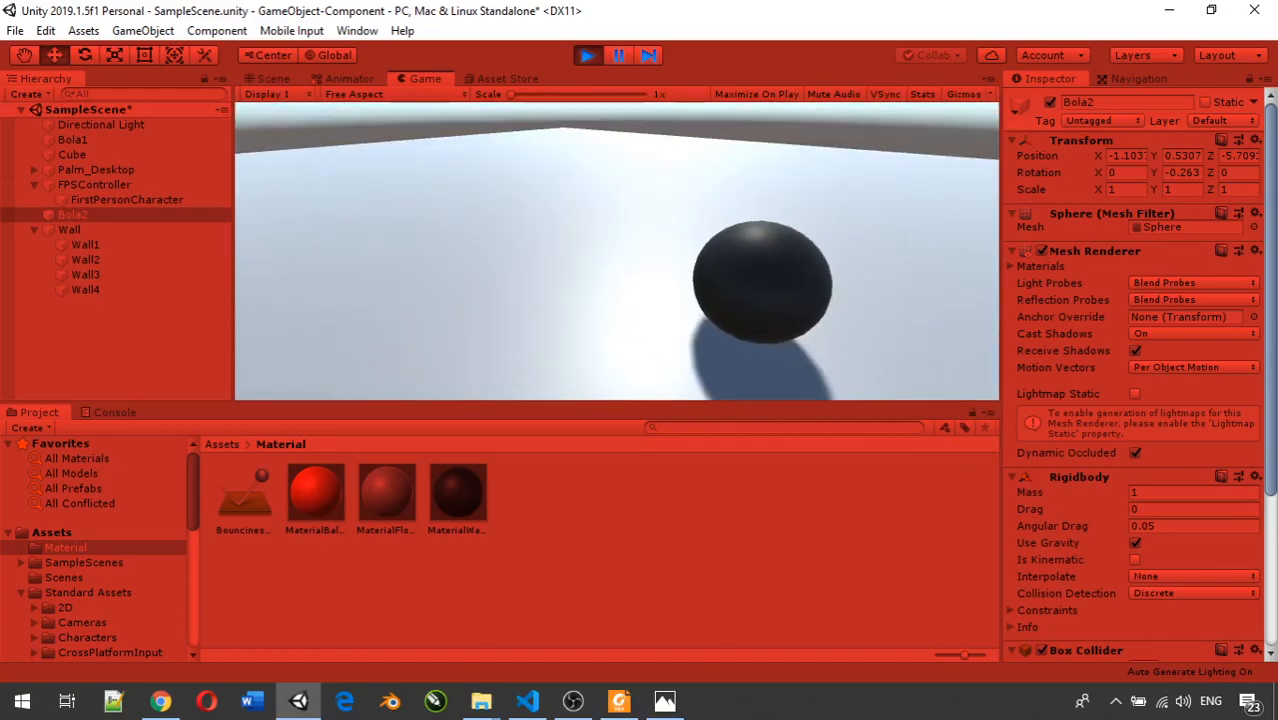
key("w")
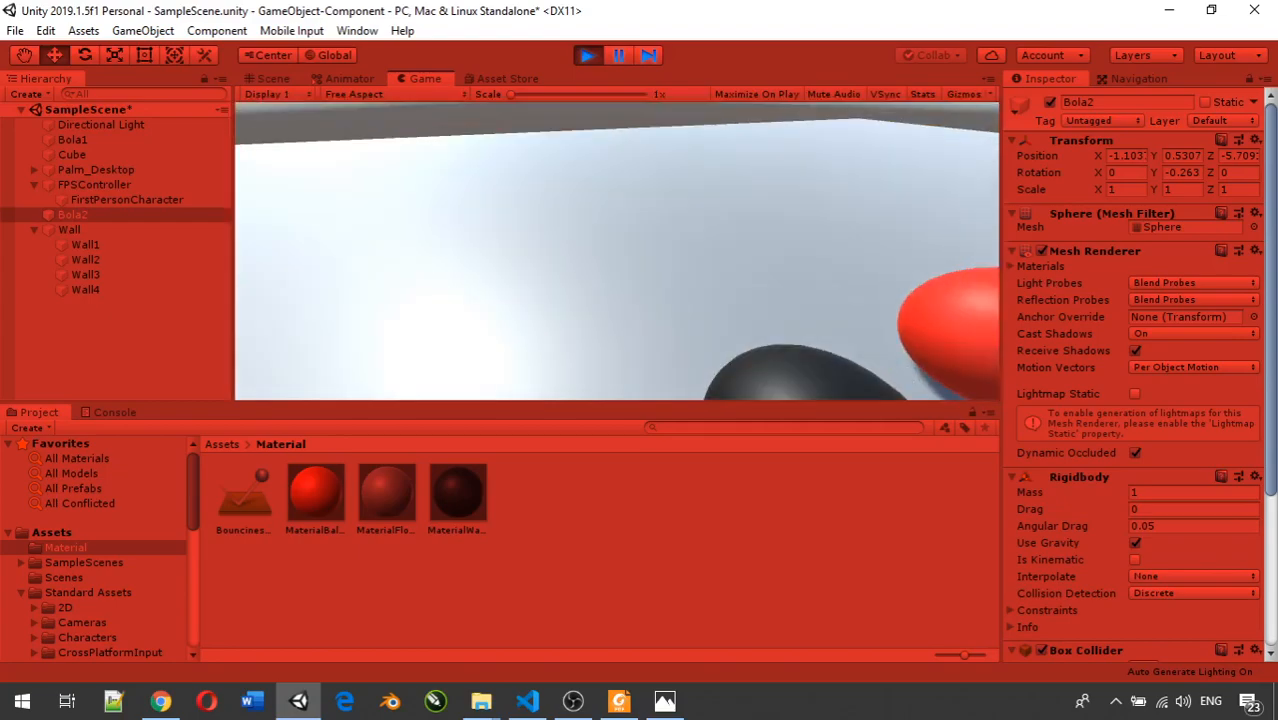
key("s")
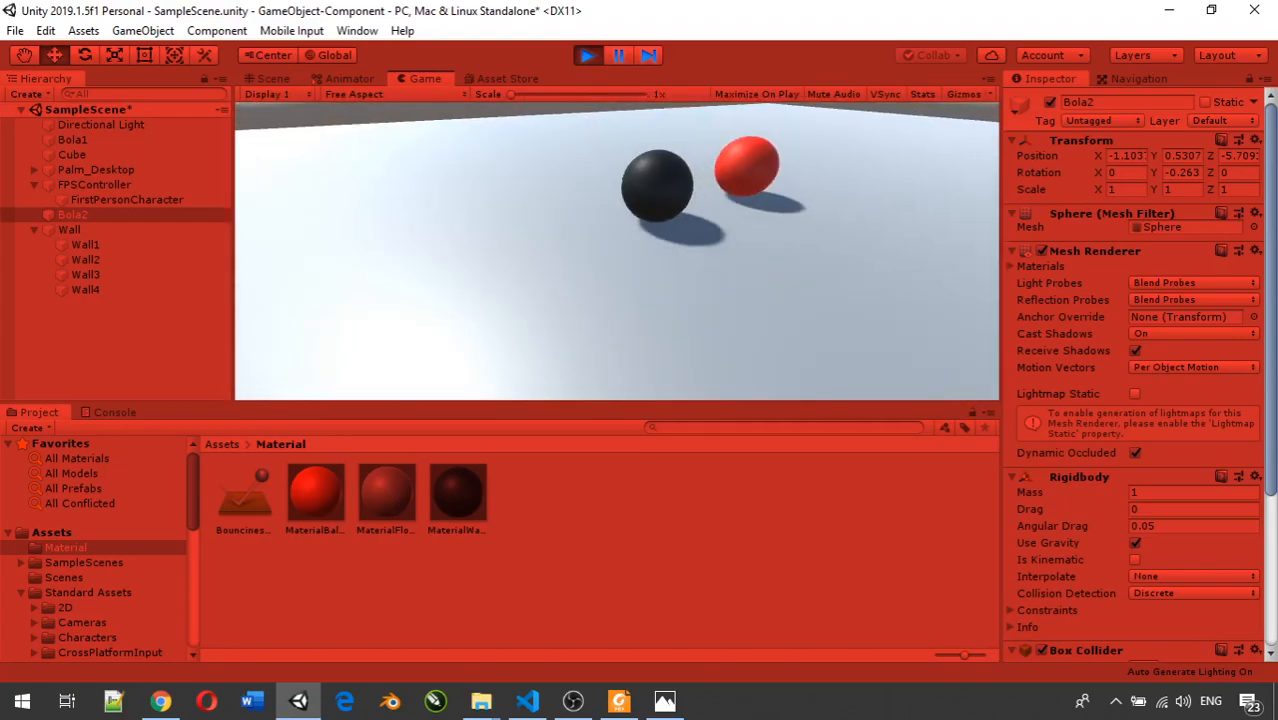
key("w")
key("w")
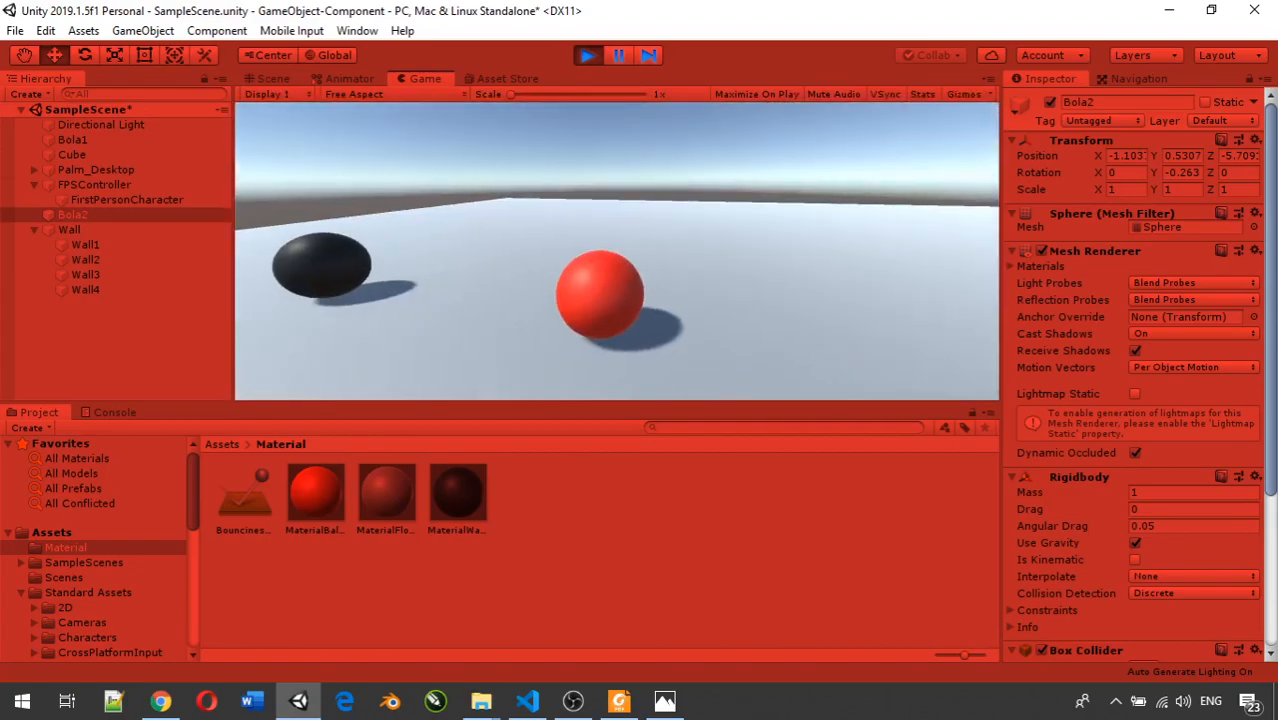
- Push the red ball head-on and sideways across the floor to test its Box Collider, and stop Play mode
key("w")
key("a")
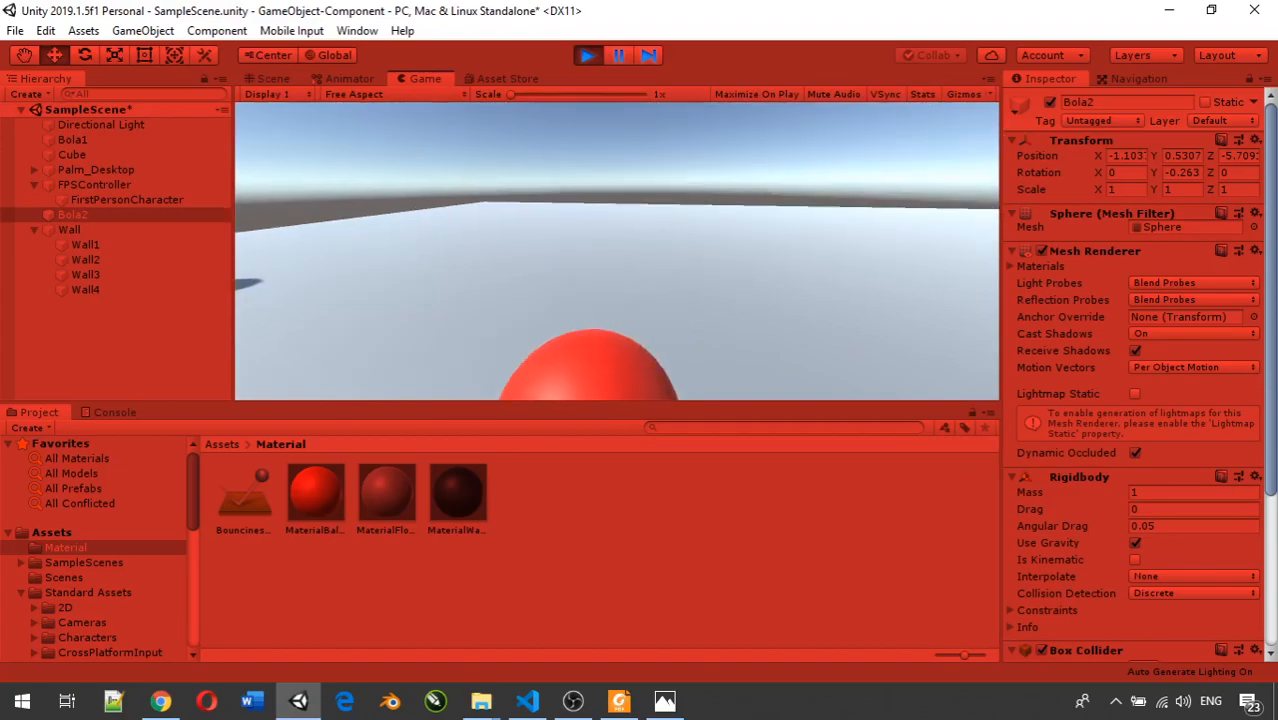
key("w")
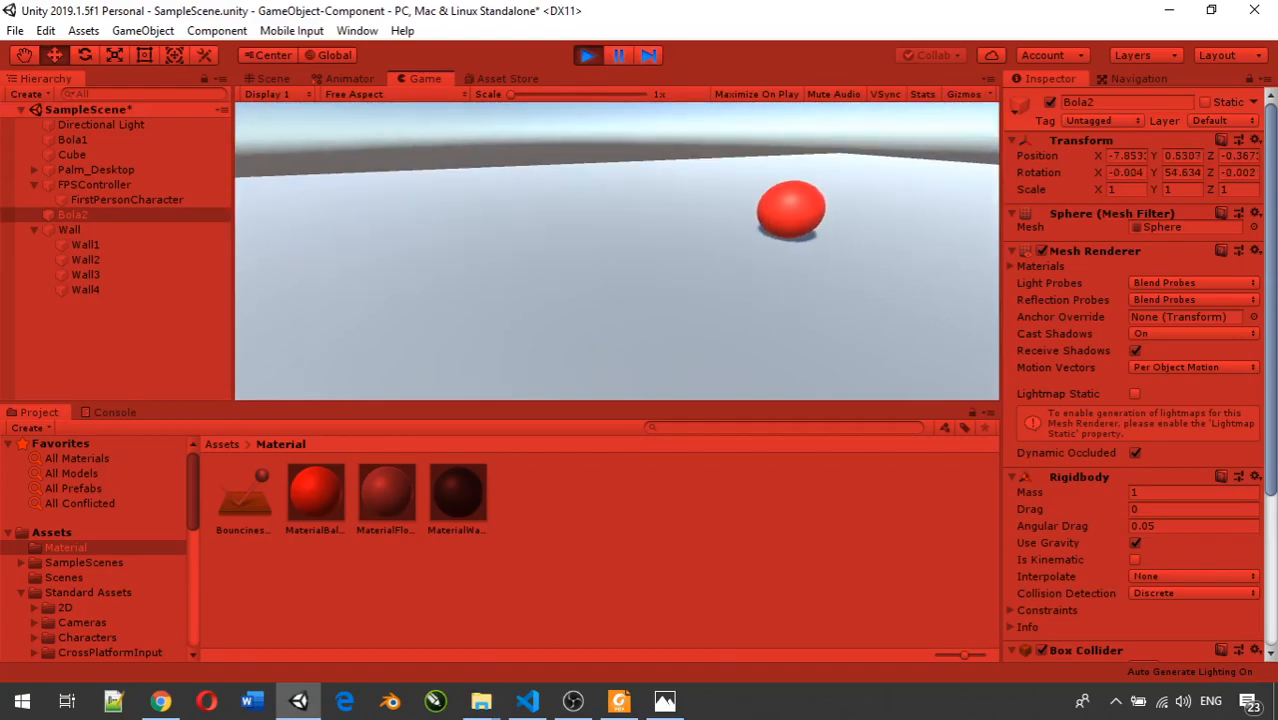
key("w")
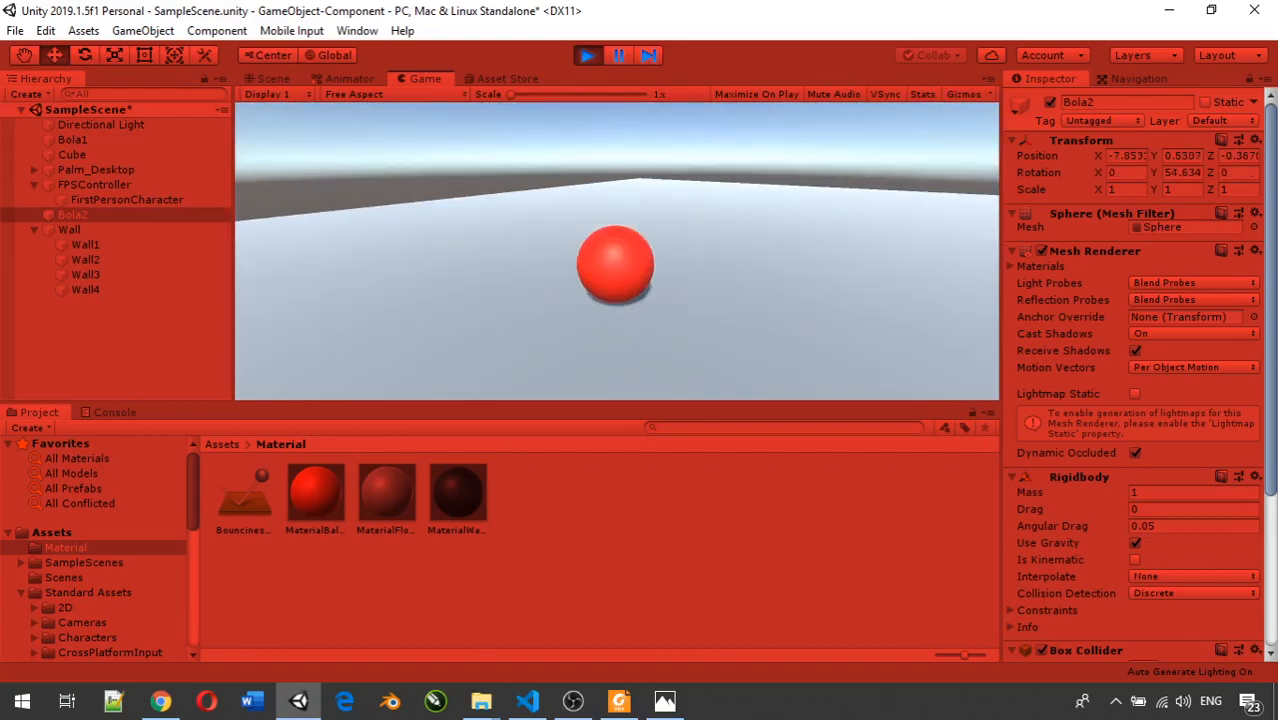
key("w")
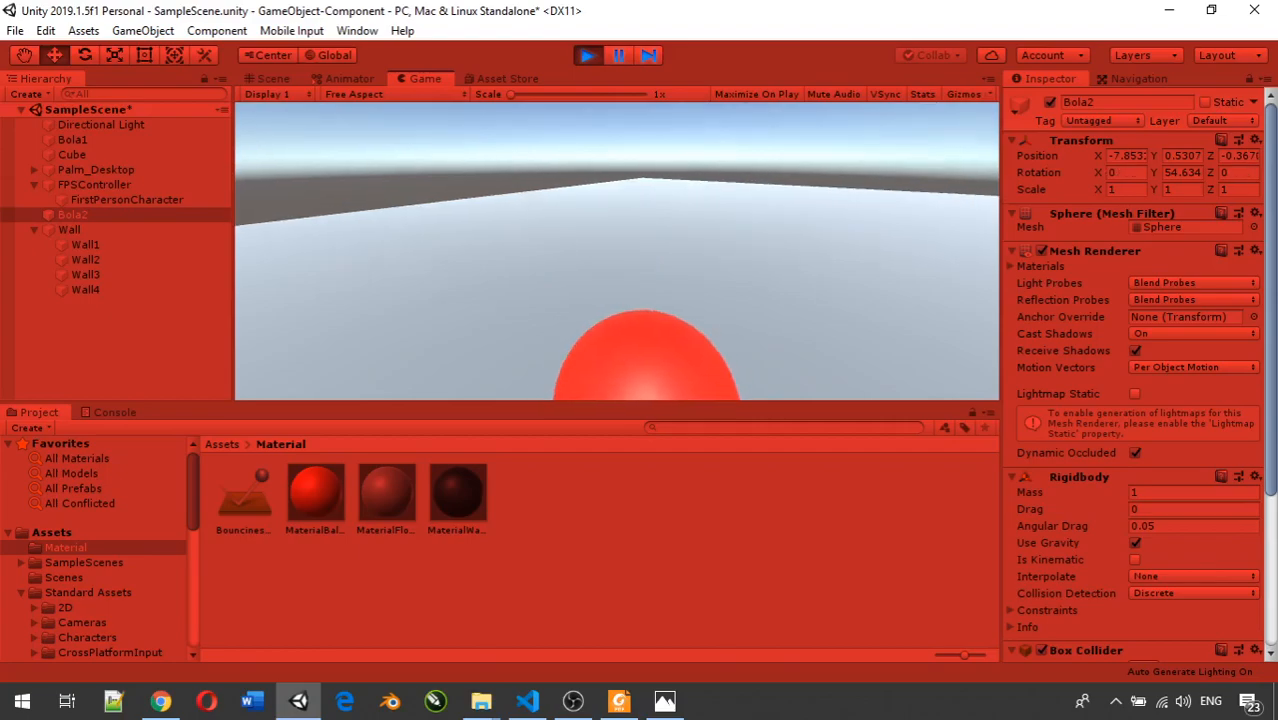
key("a")
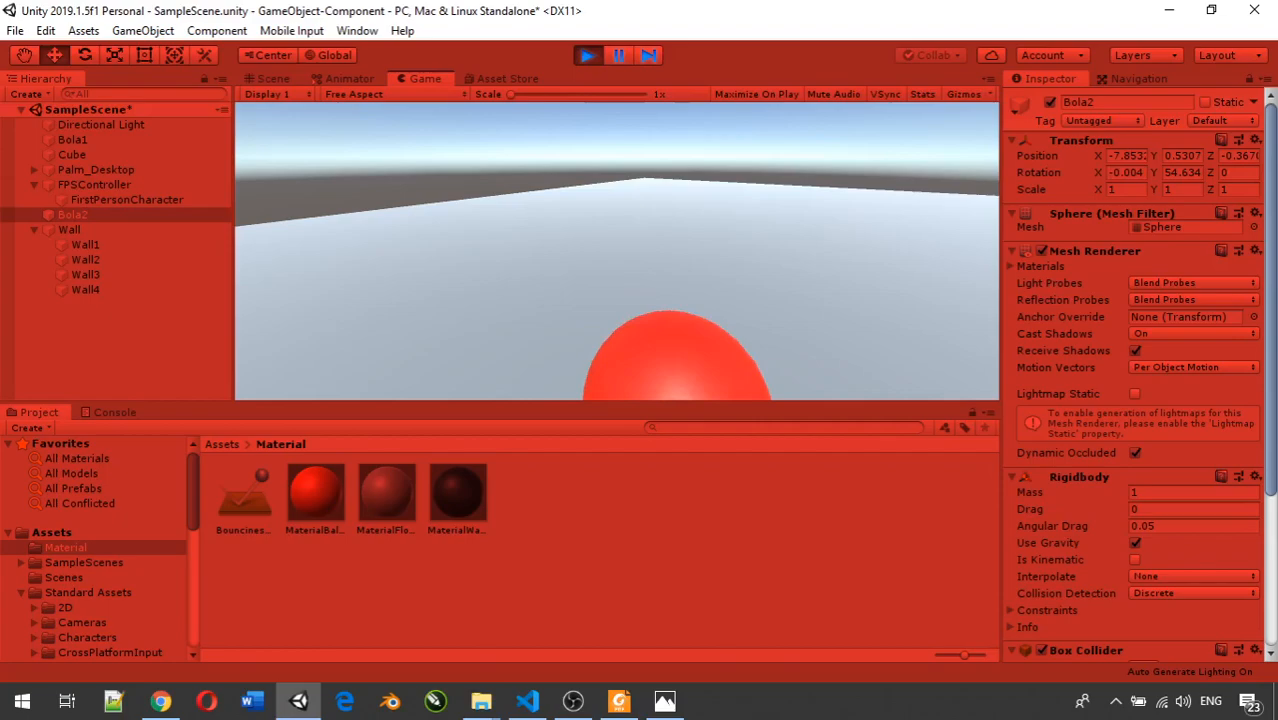
key("d")
key("a")
key("s")
key("s")
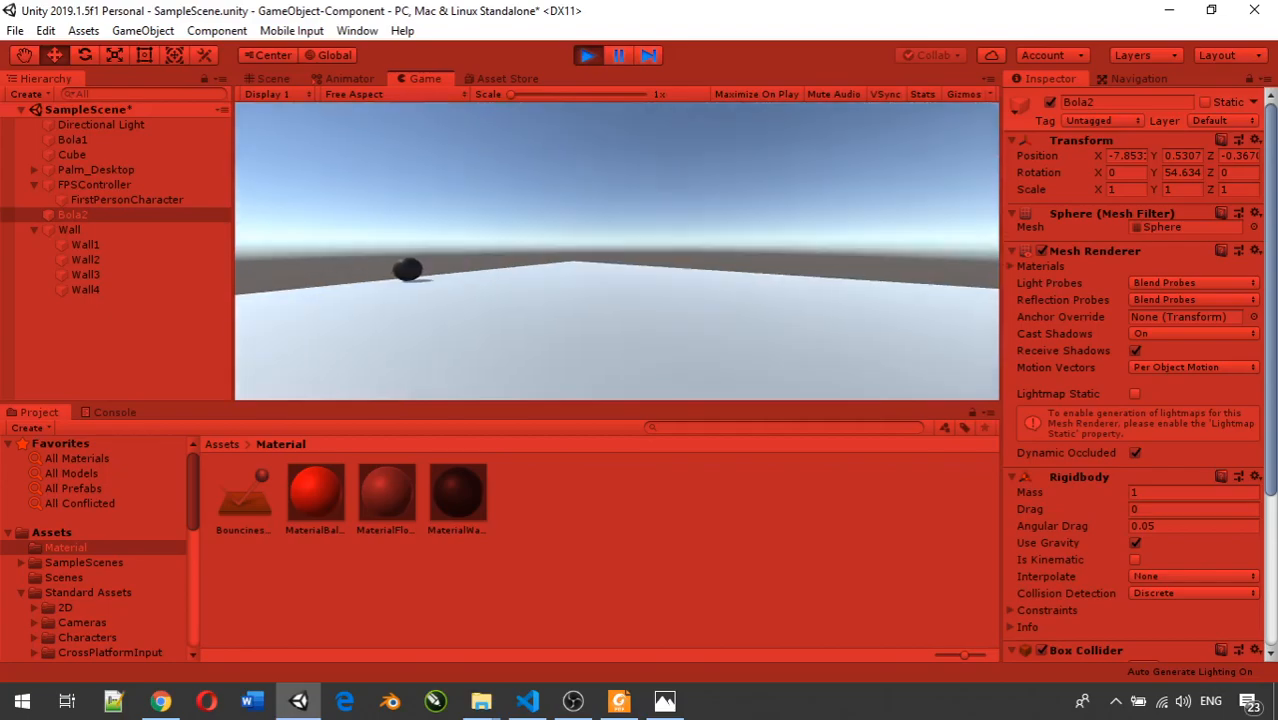
key("Escape")
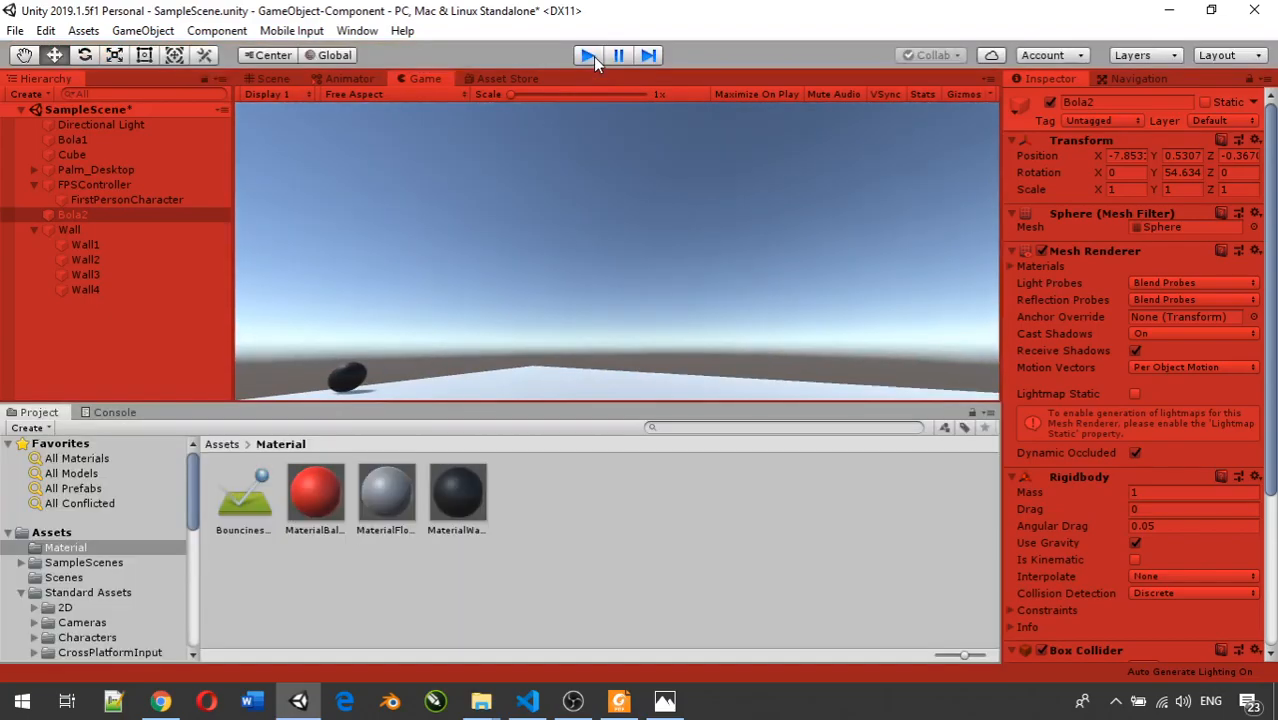
left_click(590, 55)
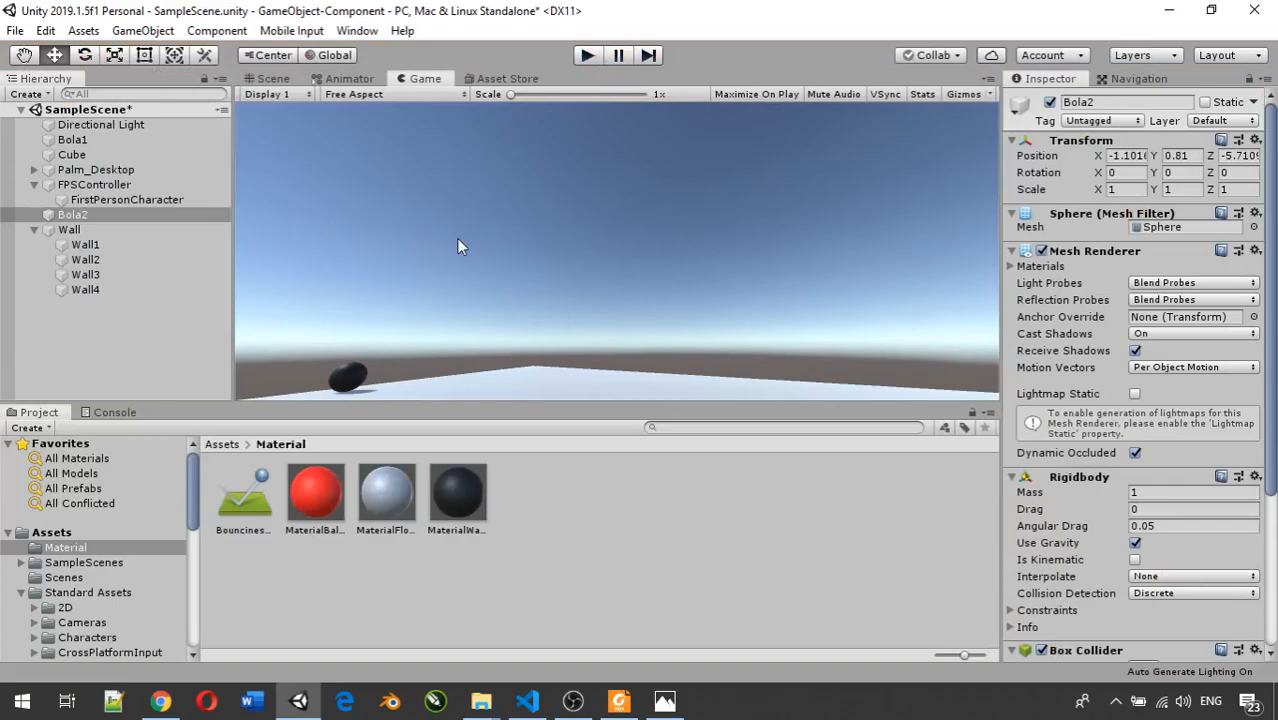